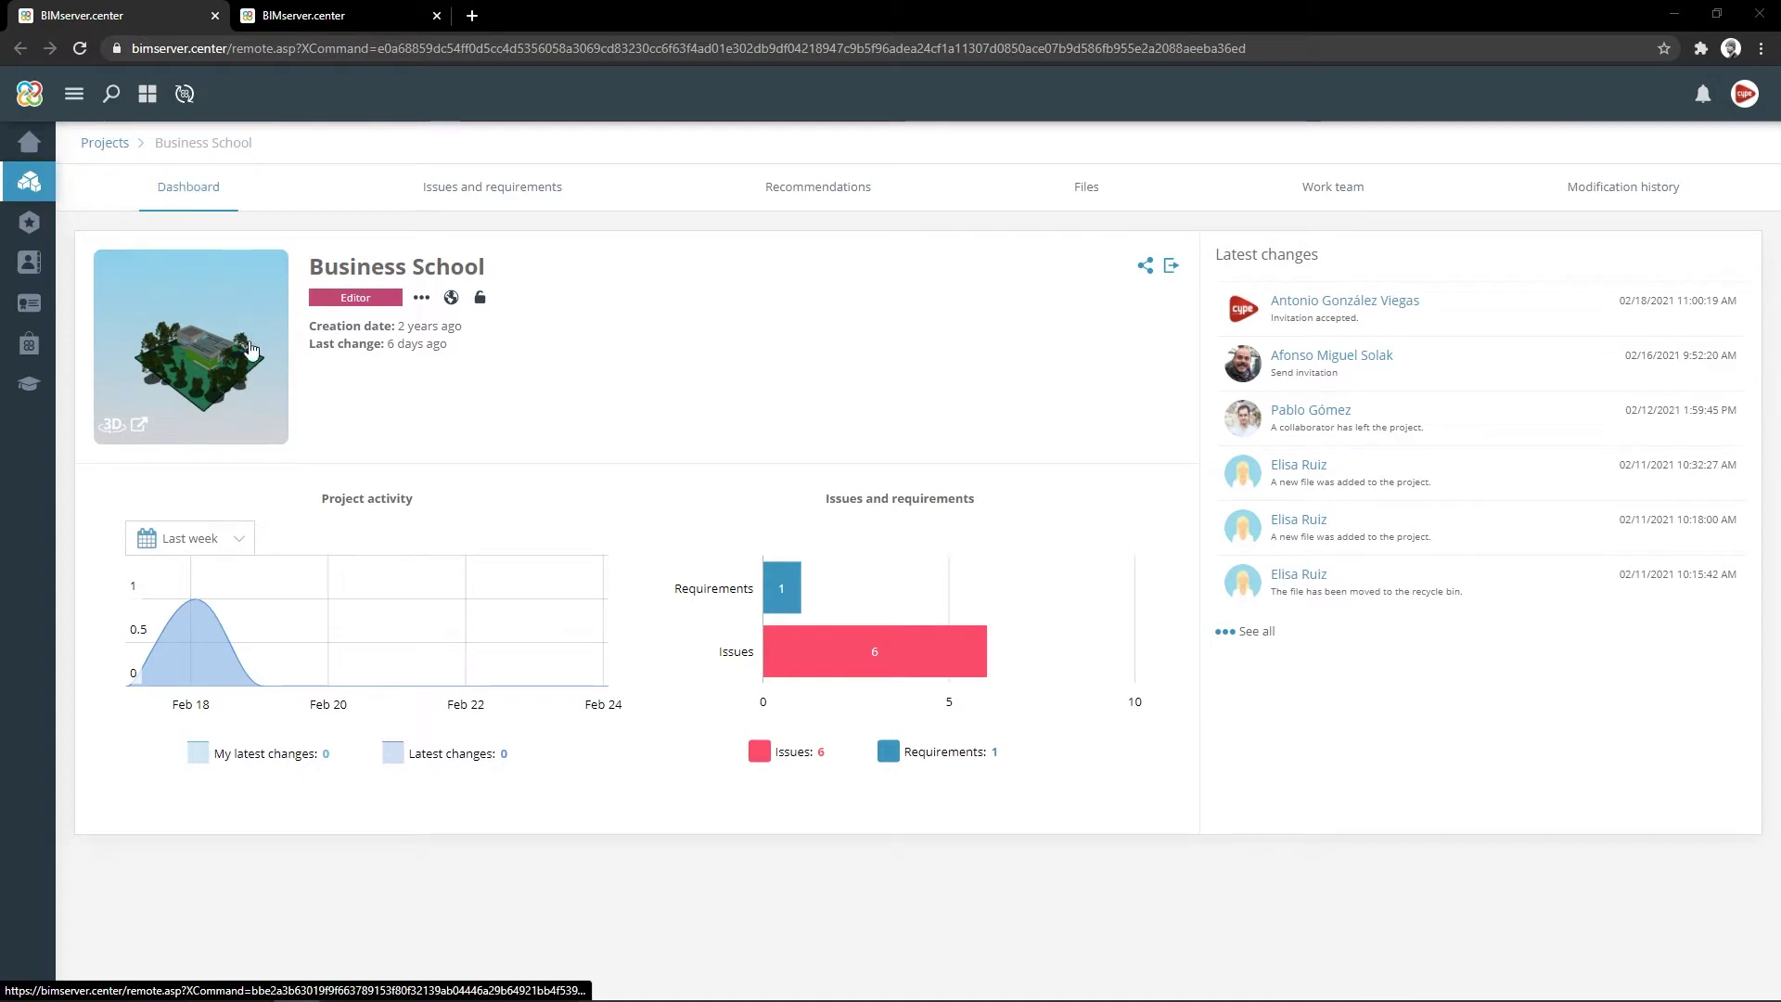
- Open the 3D design of the Business School project and examine the building from several angles
left_click(250, 352)
mouse_move(640, 518)
left_mouse_down()
mouse_move(844, 596)
mouse_move(1109, 633)
left_mouse_up()
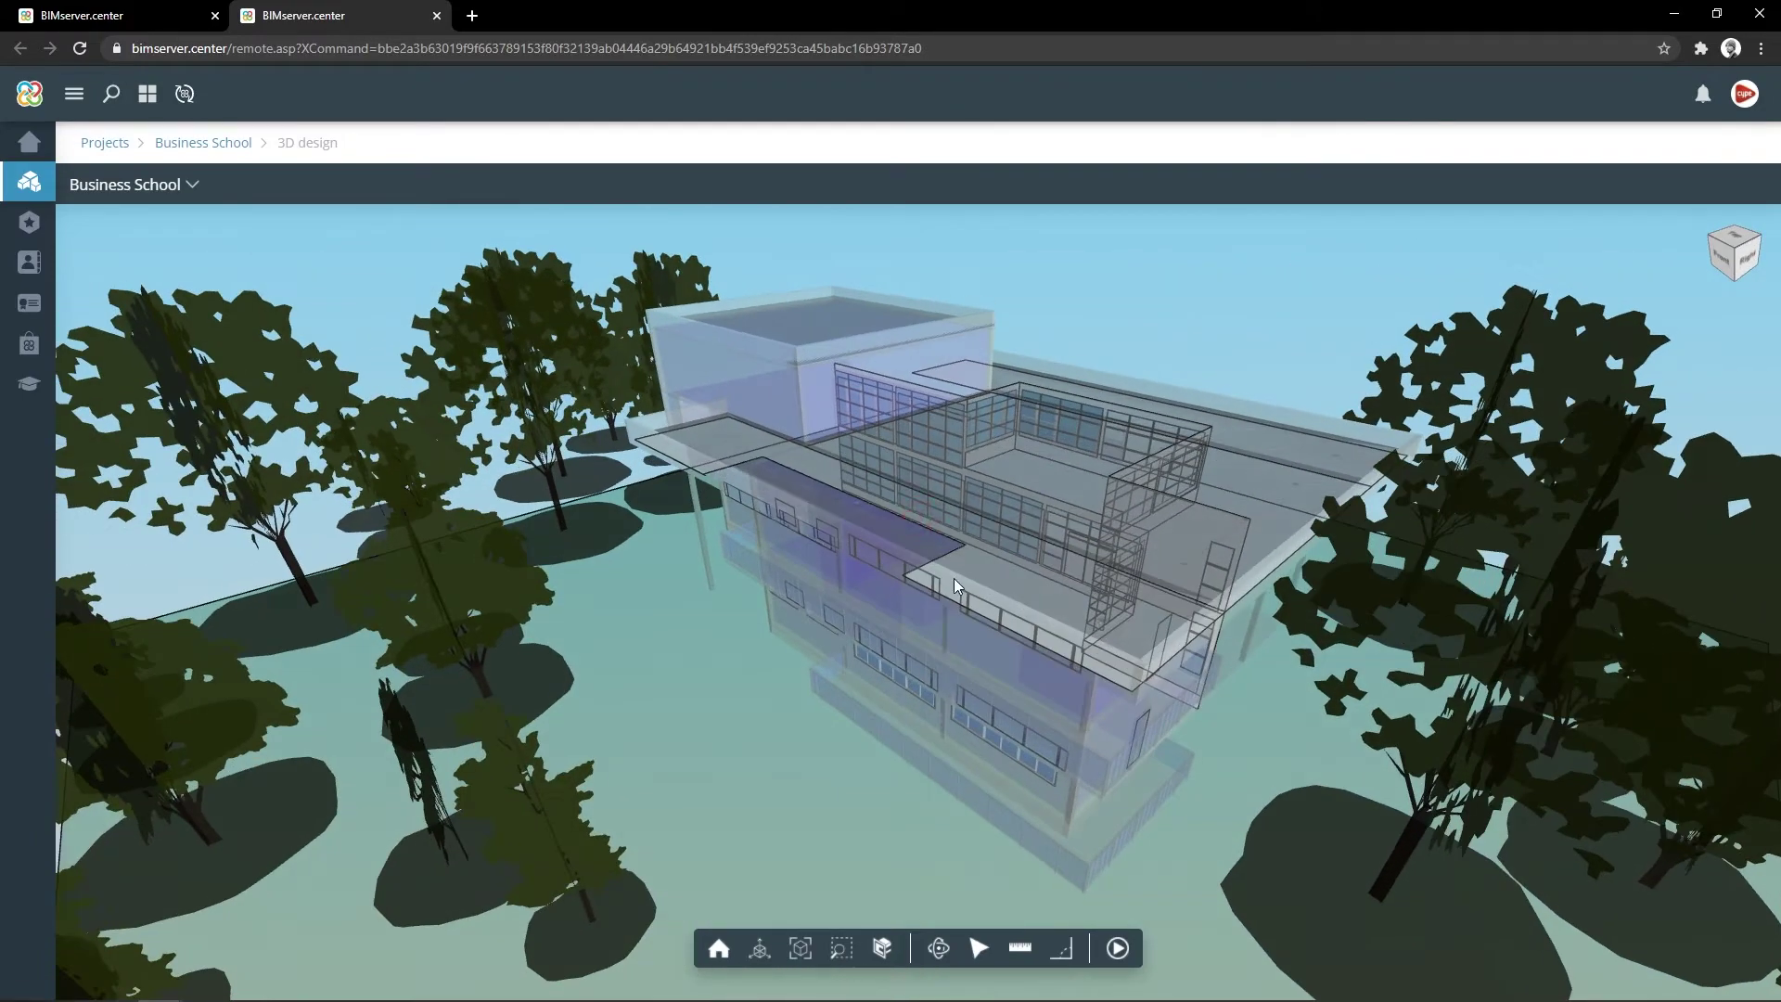
left_click_drag(955, 585, 1009, 603)
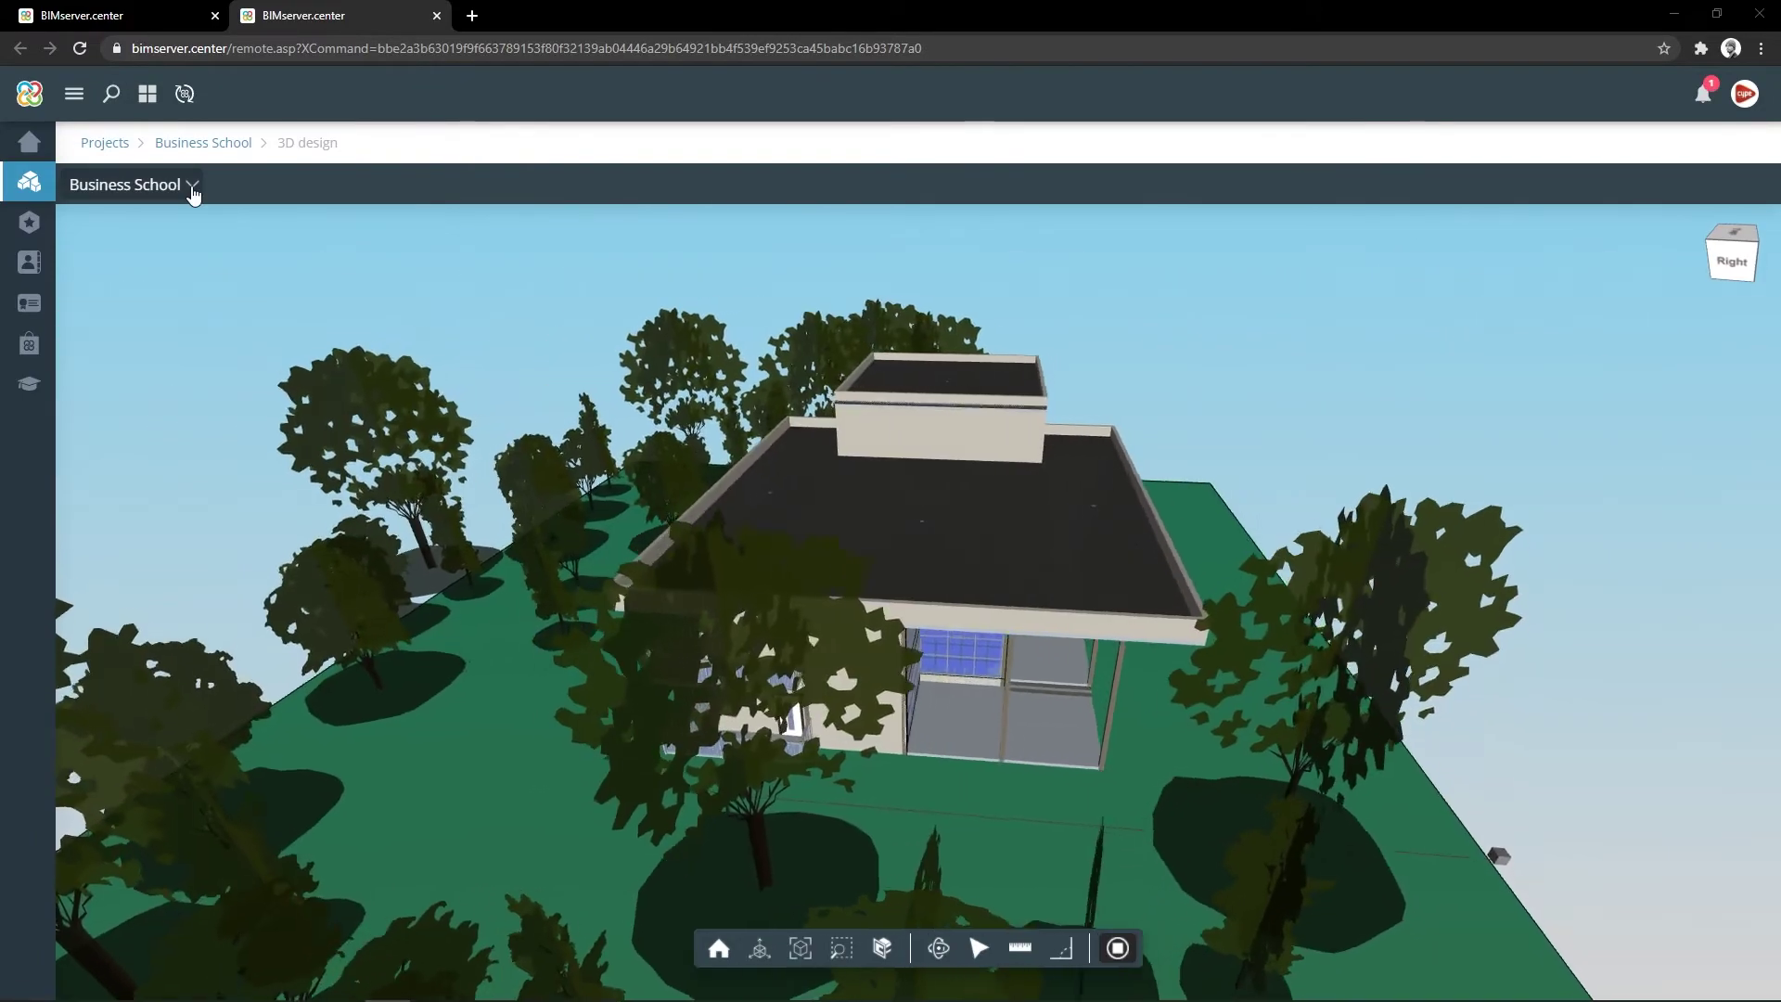
- Make the Architectural Model - CYPE Architecture transparent in the project's model list and set Modelo analítico to visible
left_click(192, 185)
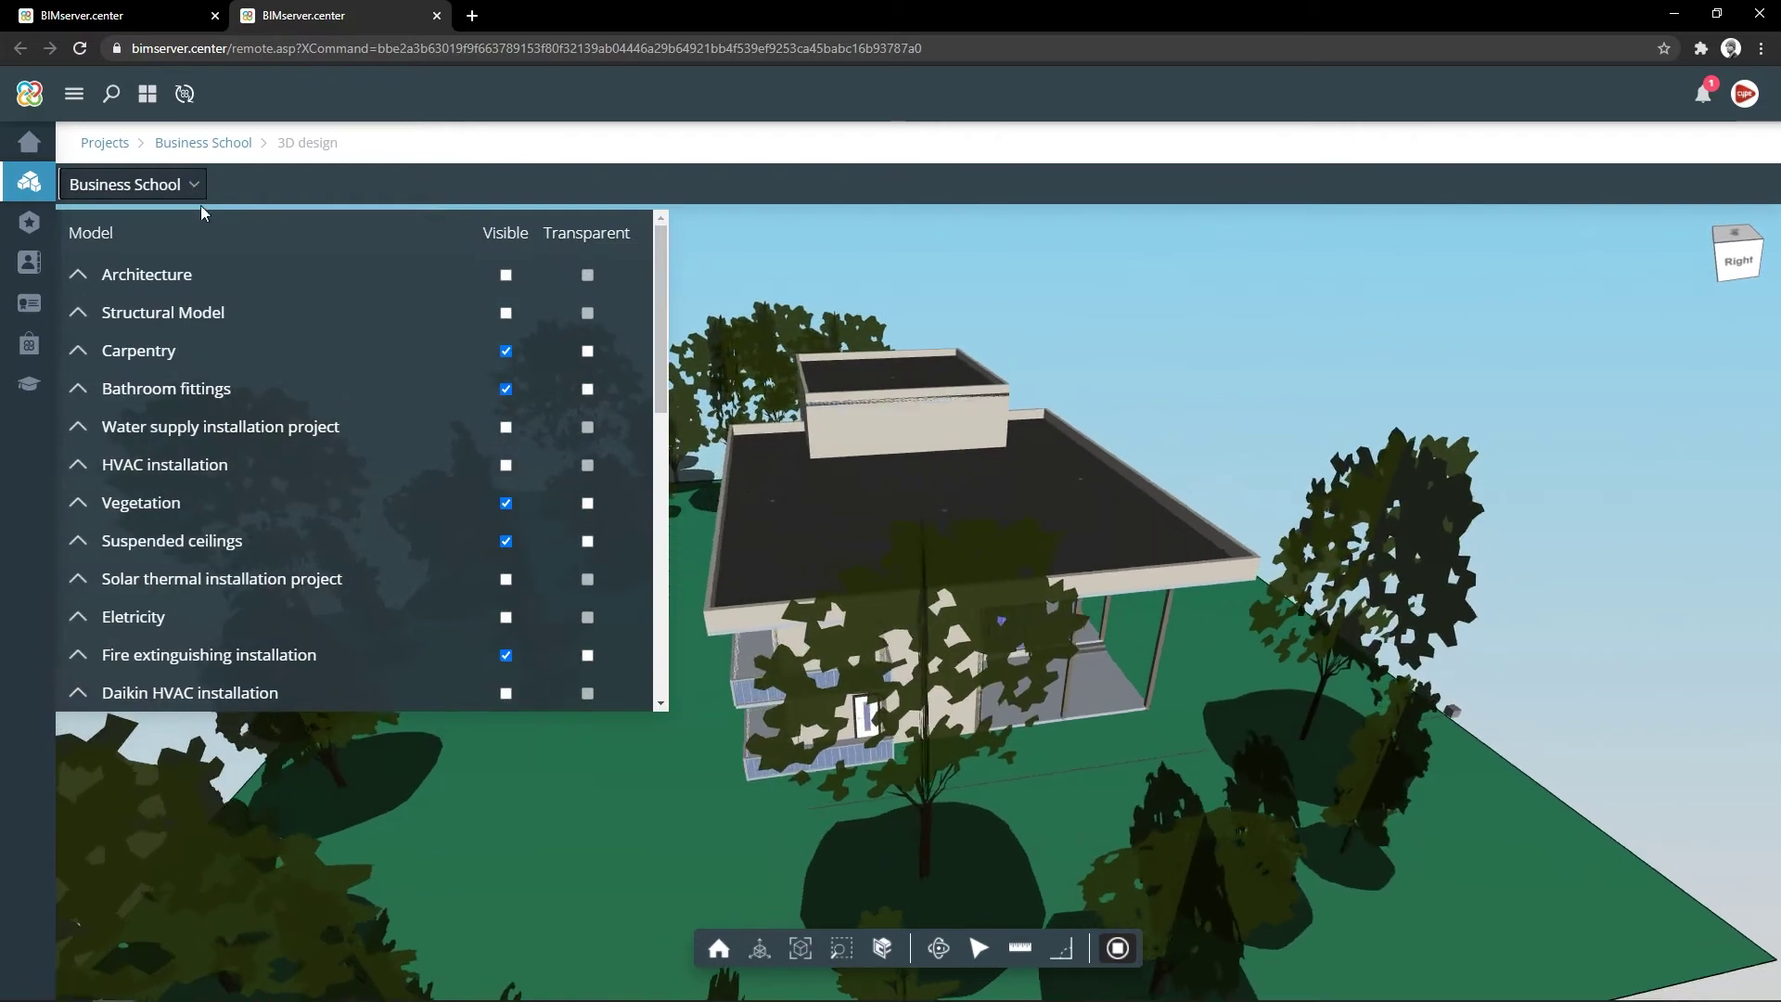
scroll(343, 493, "down", 4)
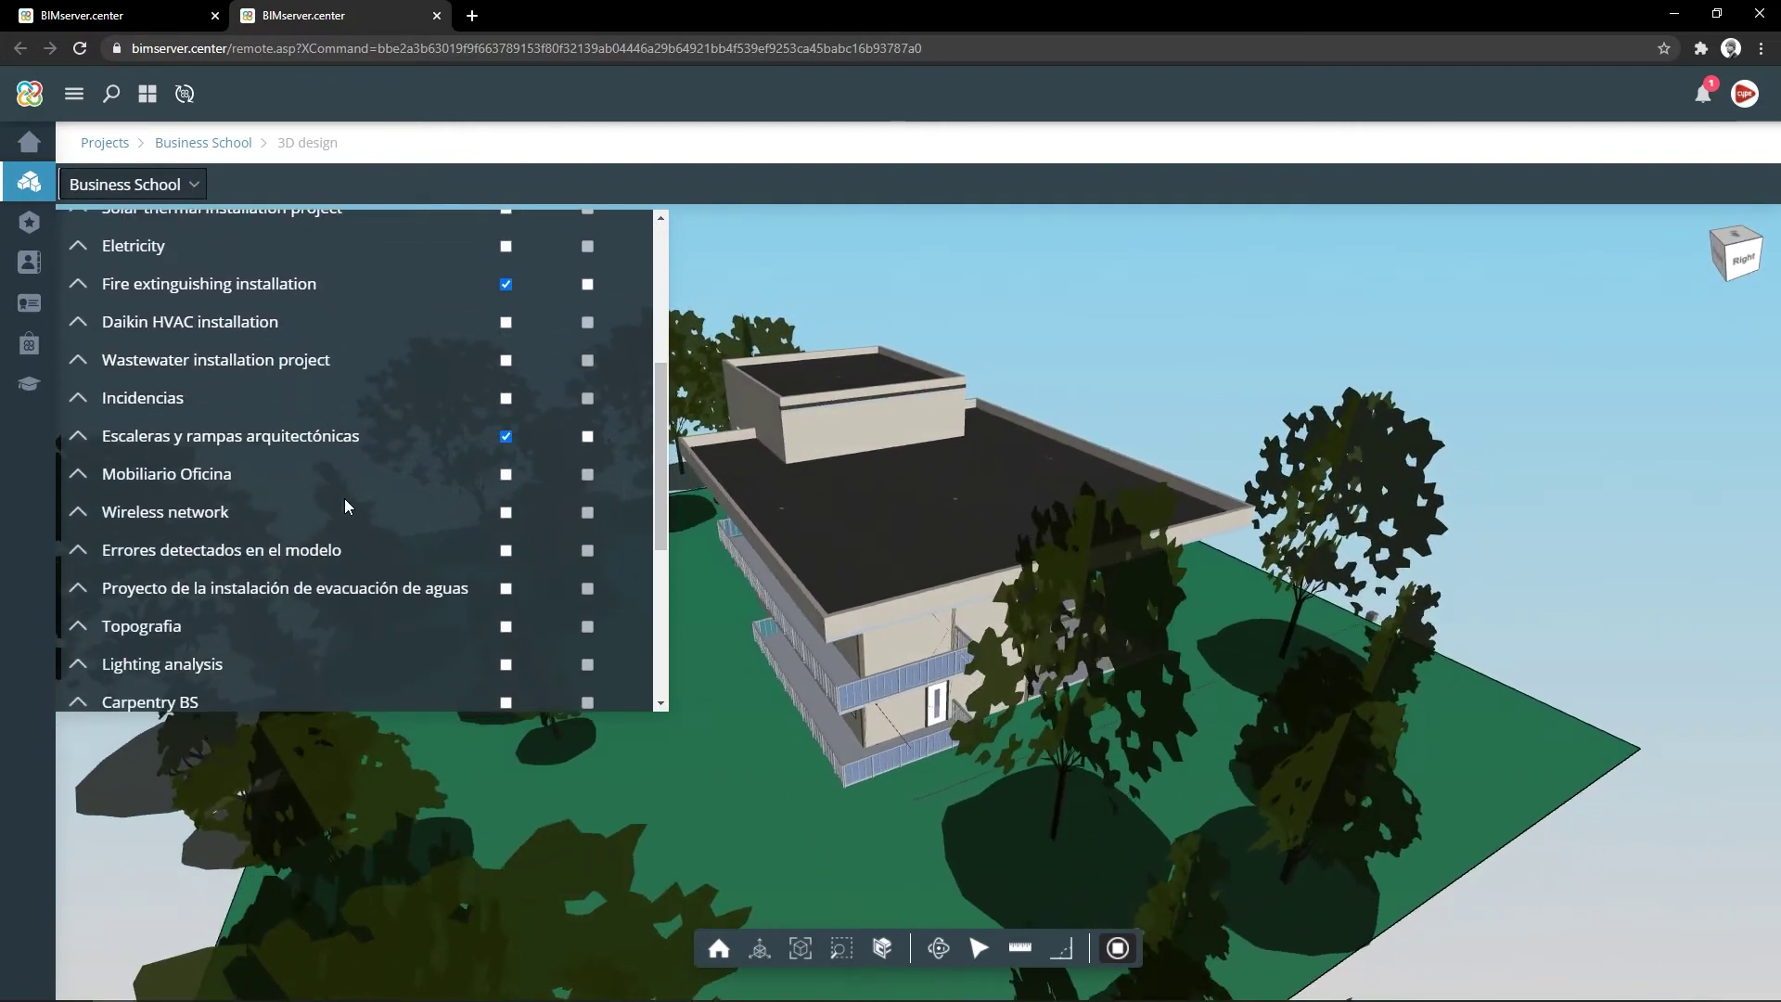
scroll(344, 498, "down", 2)
scroll(343, 499, "down", 4)
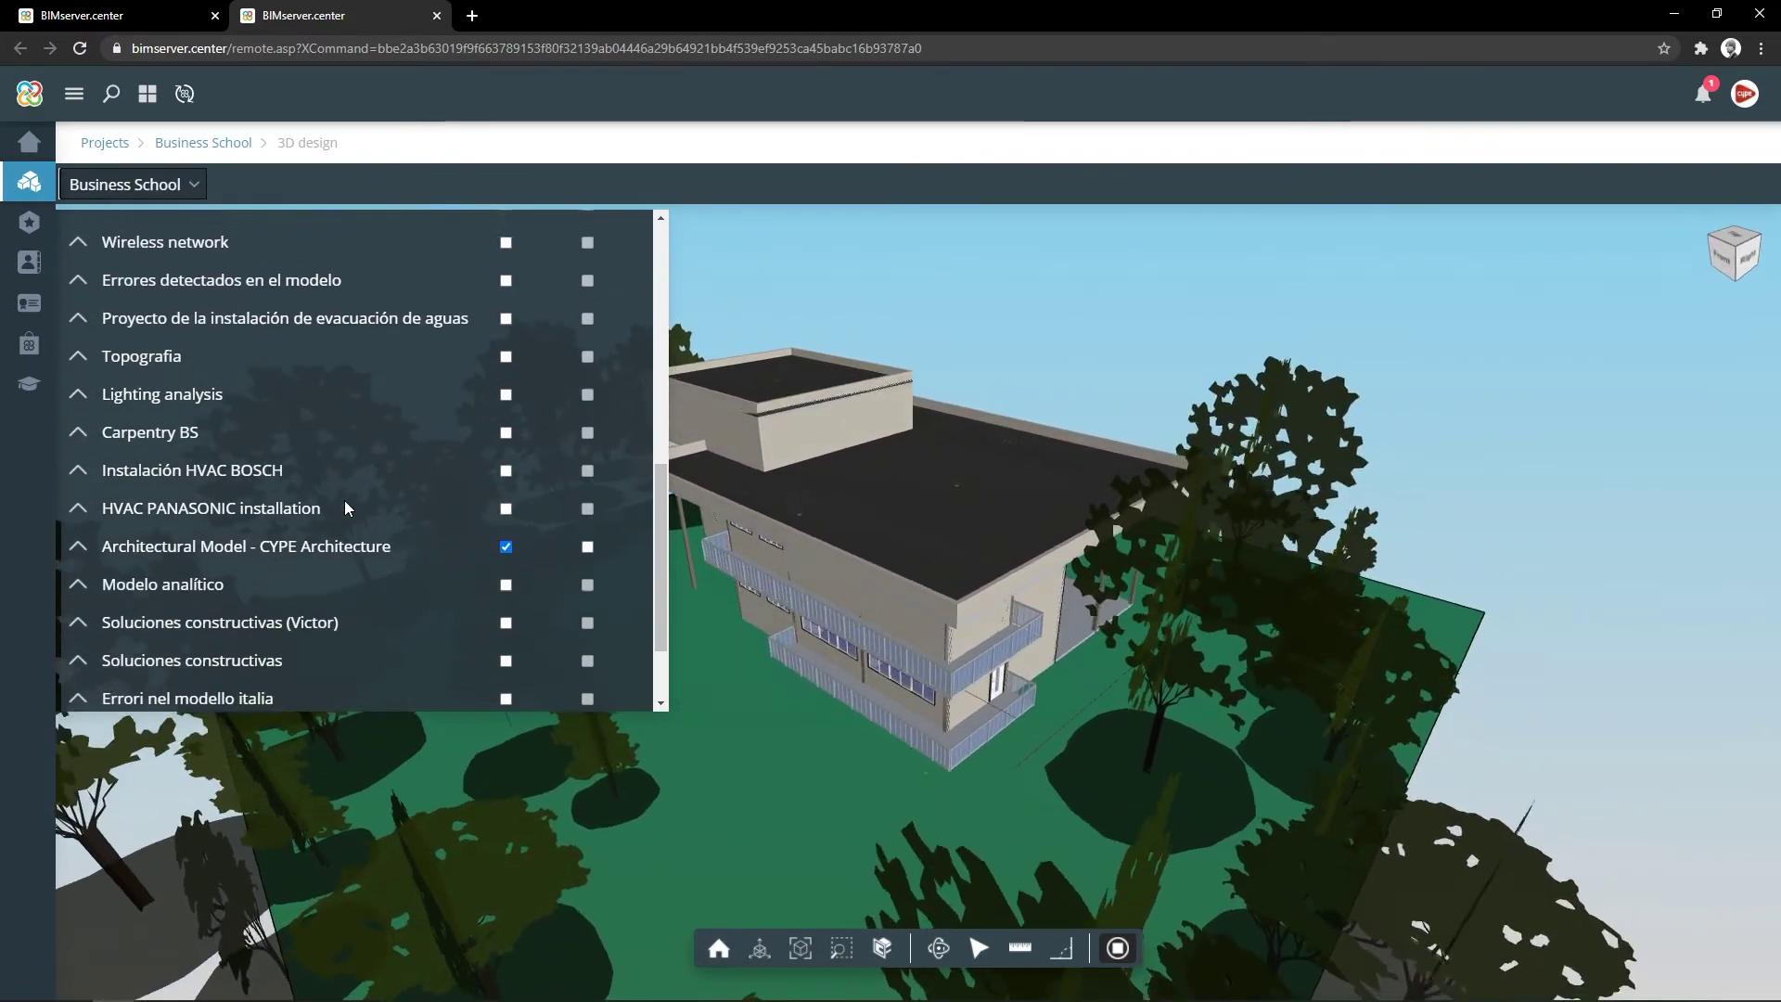
left_click(587, 539)
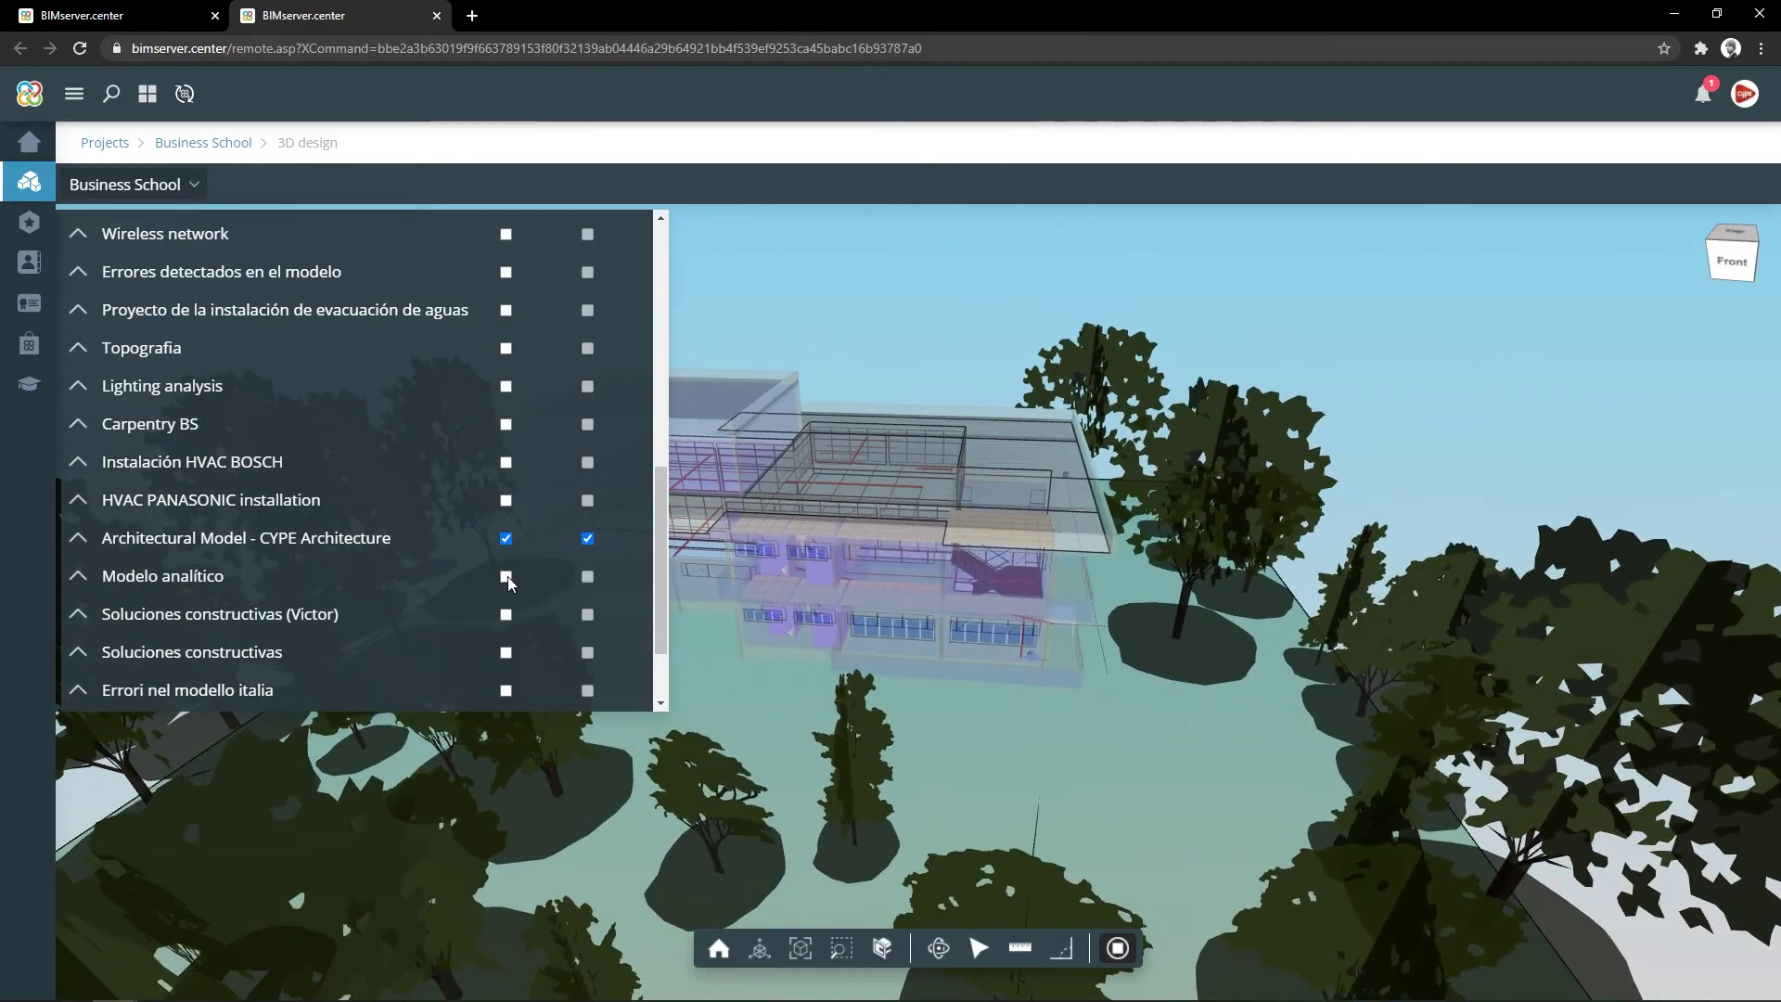
left_click(505, 576)
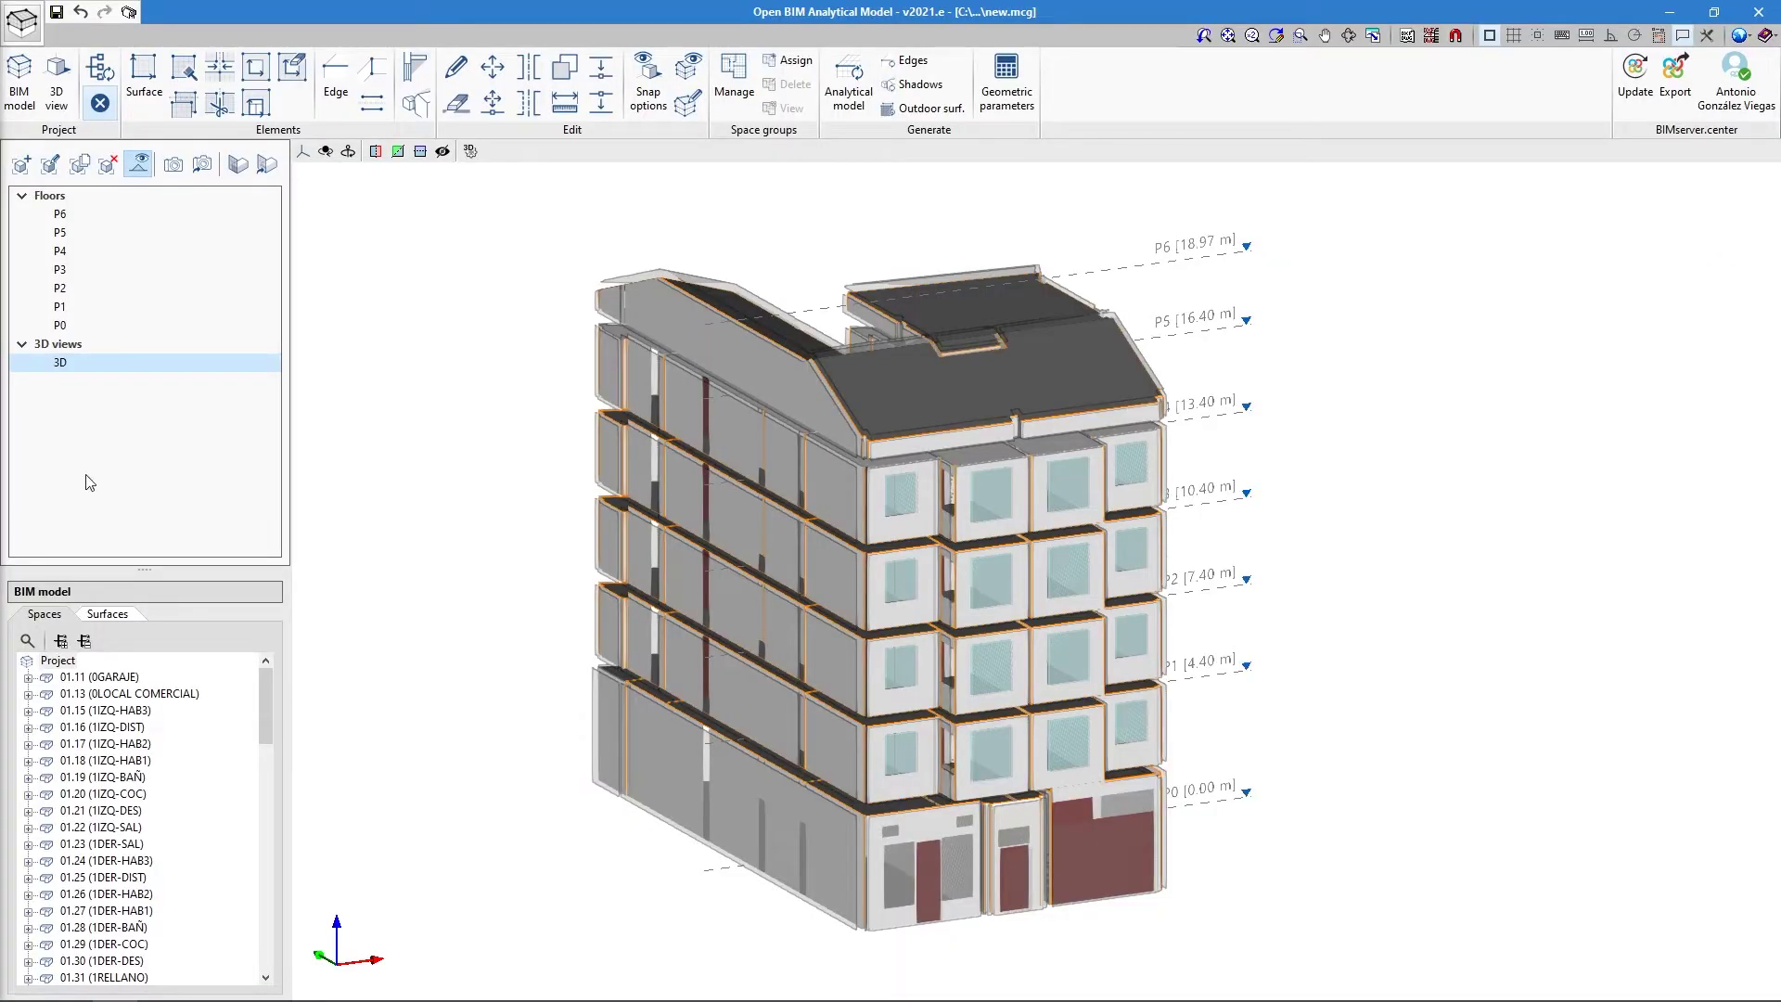
- In Open BIM Analytical Model, cut the building with a horizontal section plane and lower the plane slightly to examine the interior spaces
left_click(420, 151)
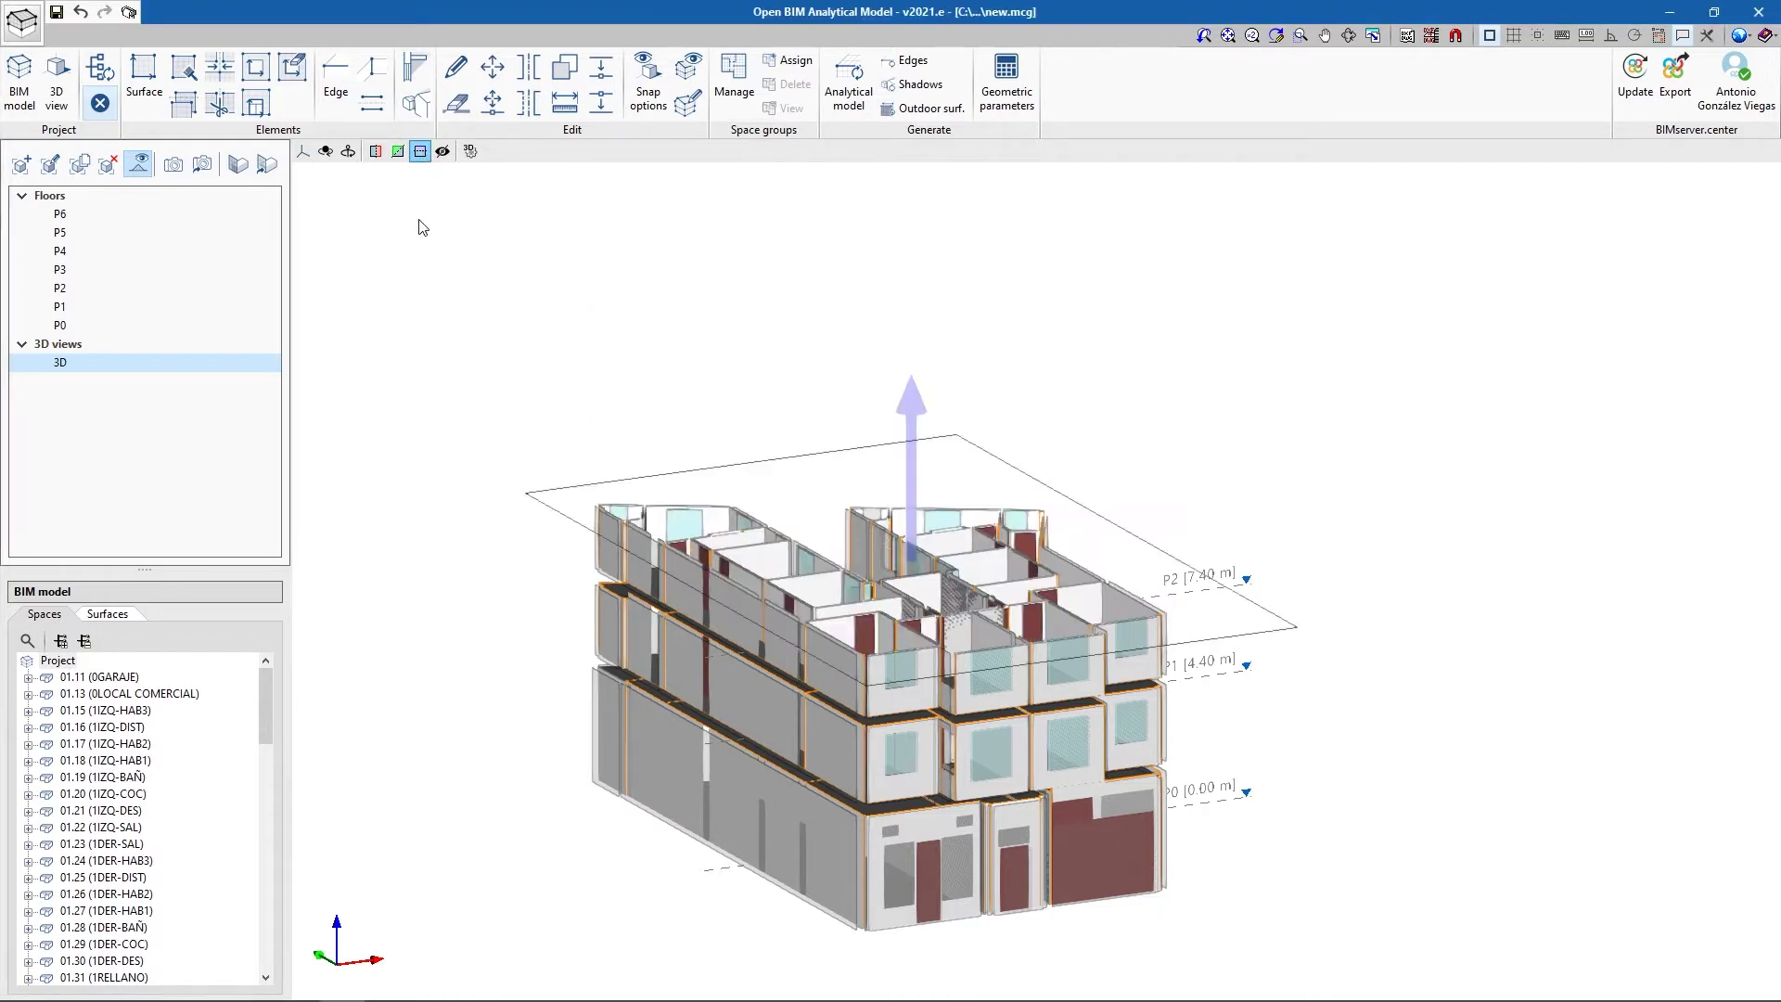
middle_click_drag(526, 345, 590, 365)
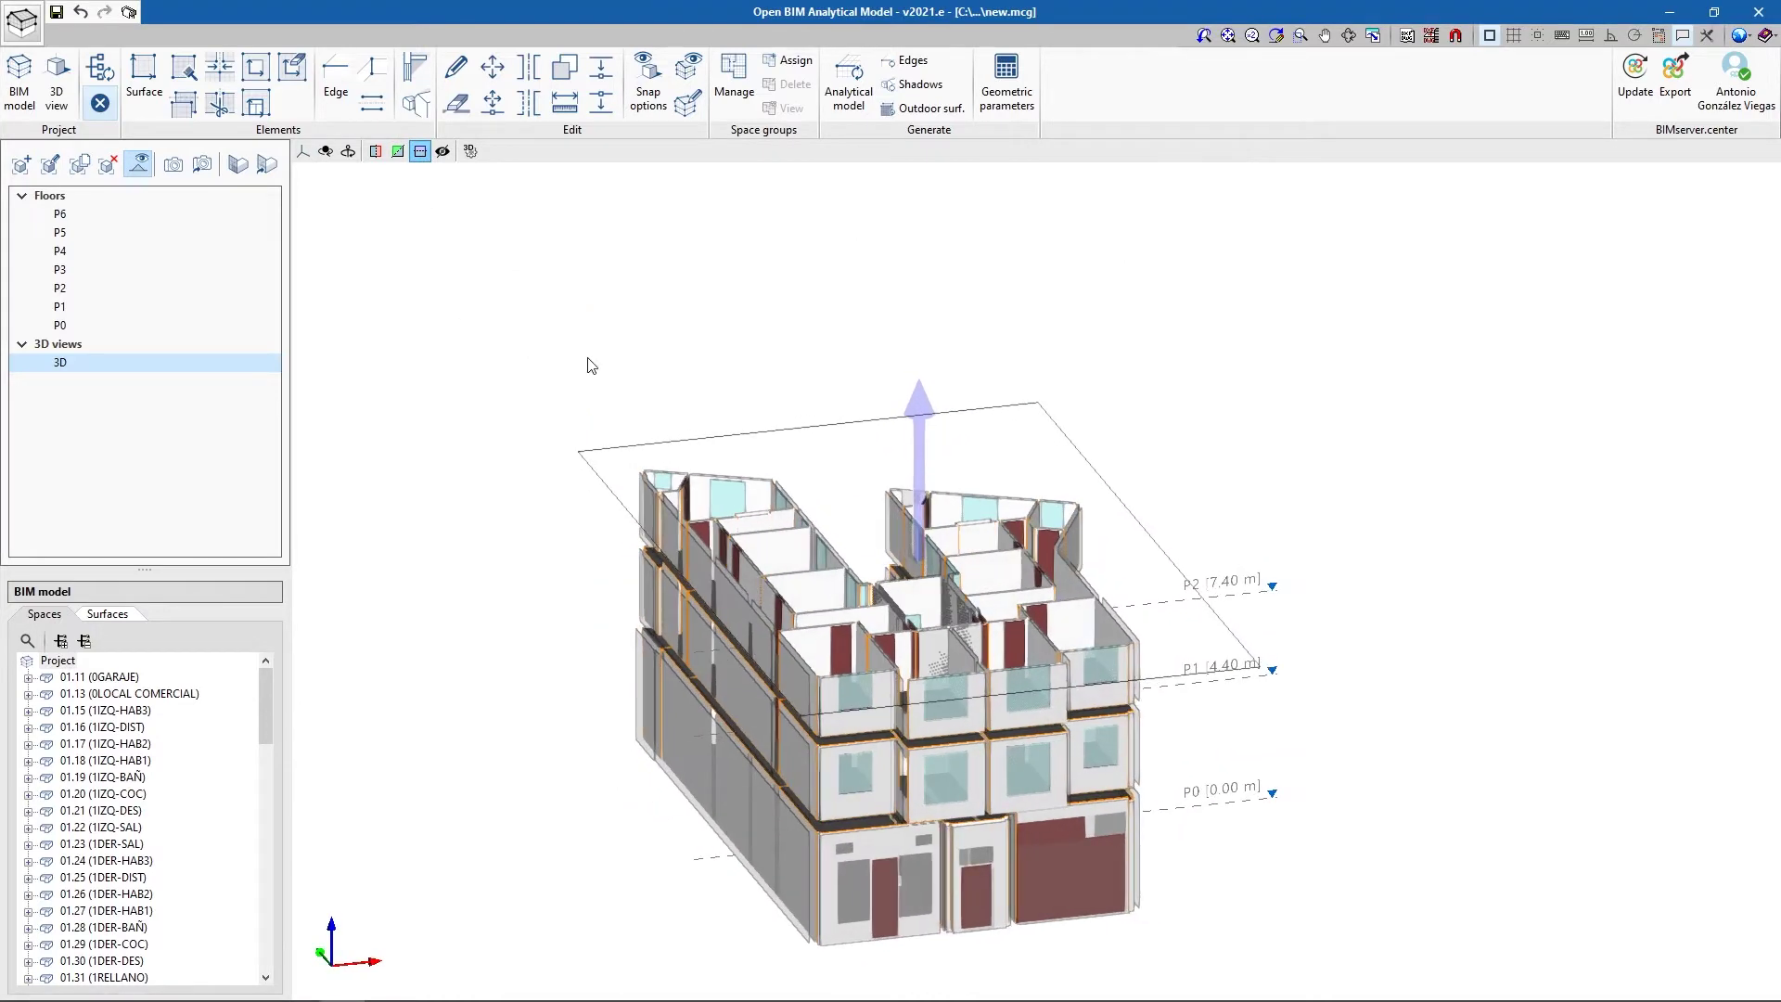
mouse_move(917, 446)
left_mouse_down()
mouse_move(916, 280)
mouse_move(932, 469)
left_mouse_up()
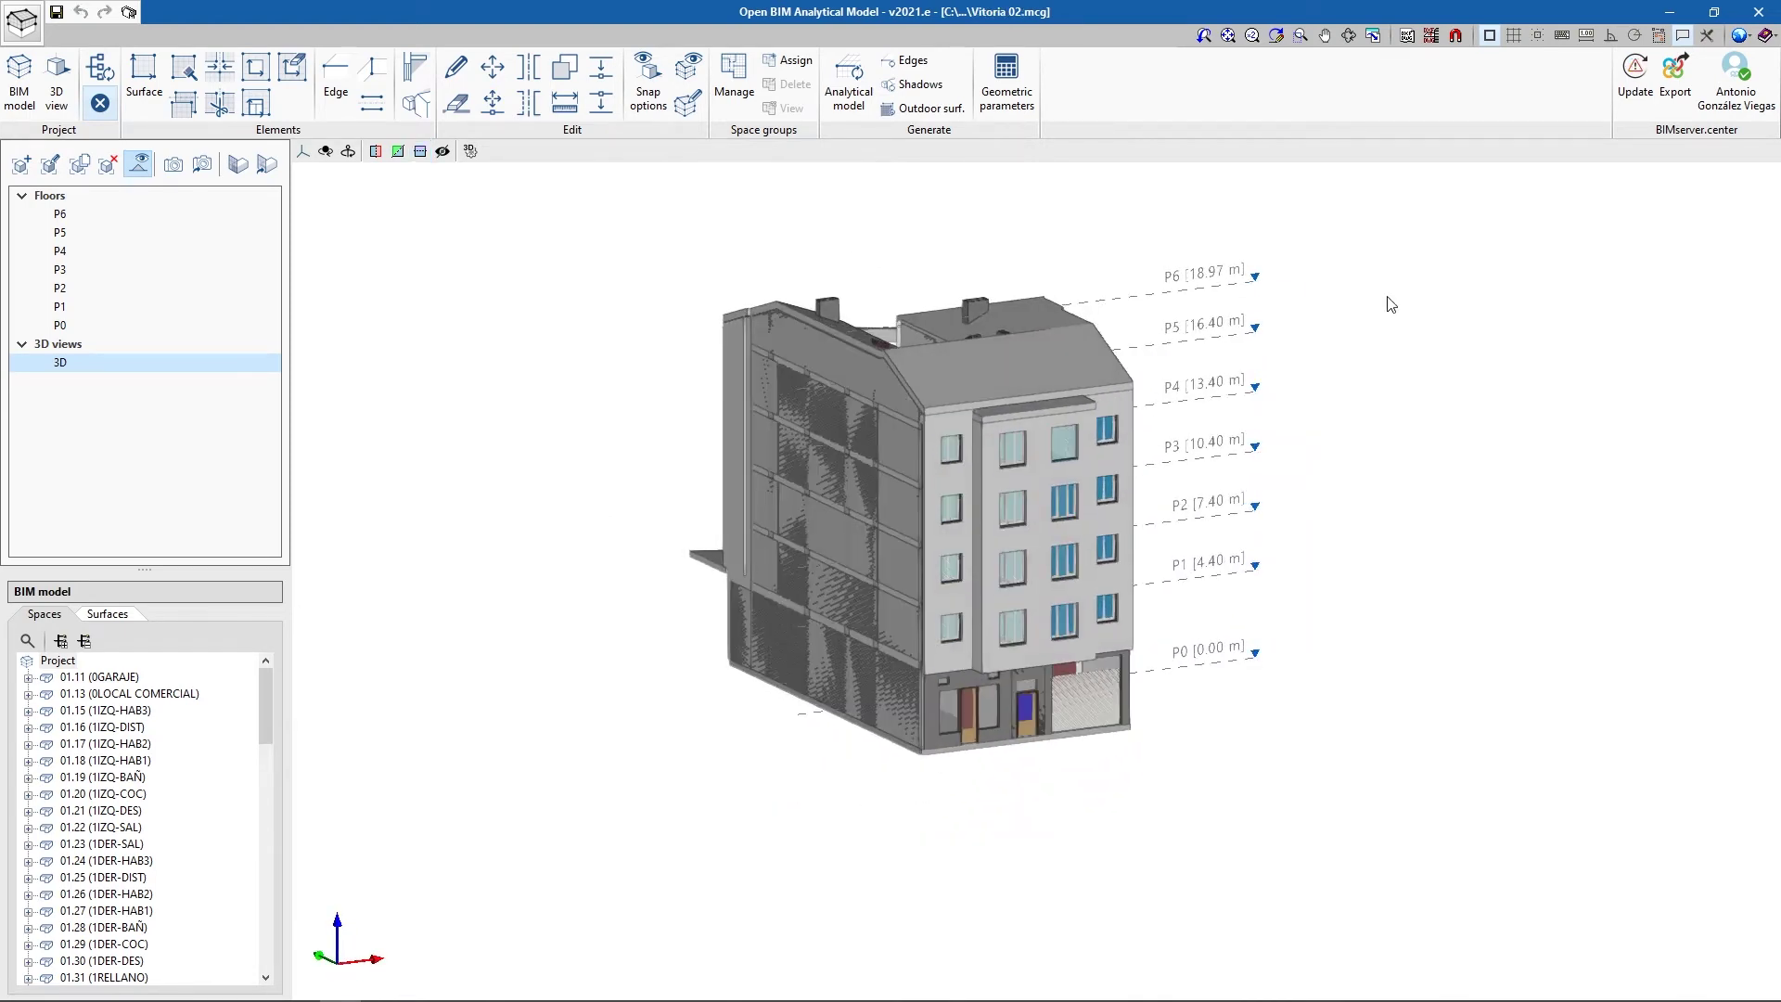
- Switch the Vitoria 02 display to the analytical surfaces and examine the properties of a side wall surface on the first floor
left_click(688, 67)
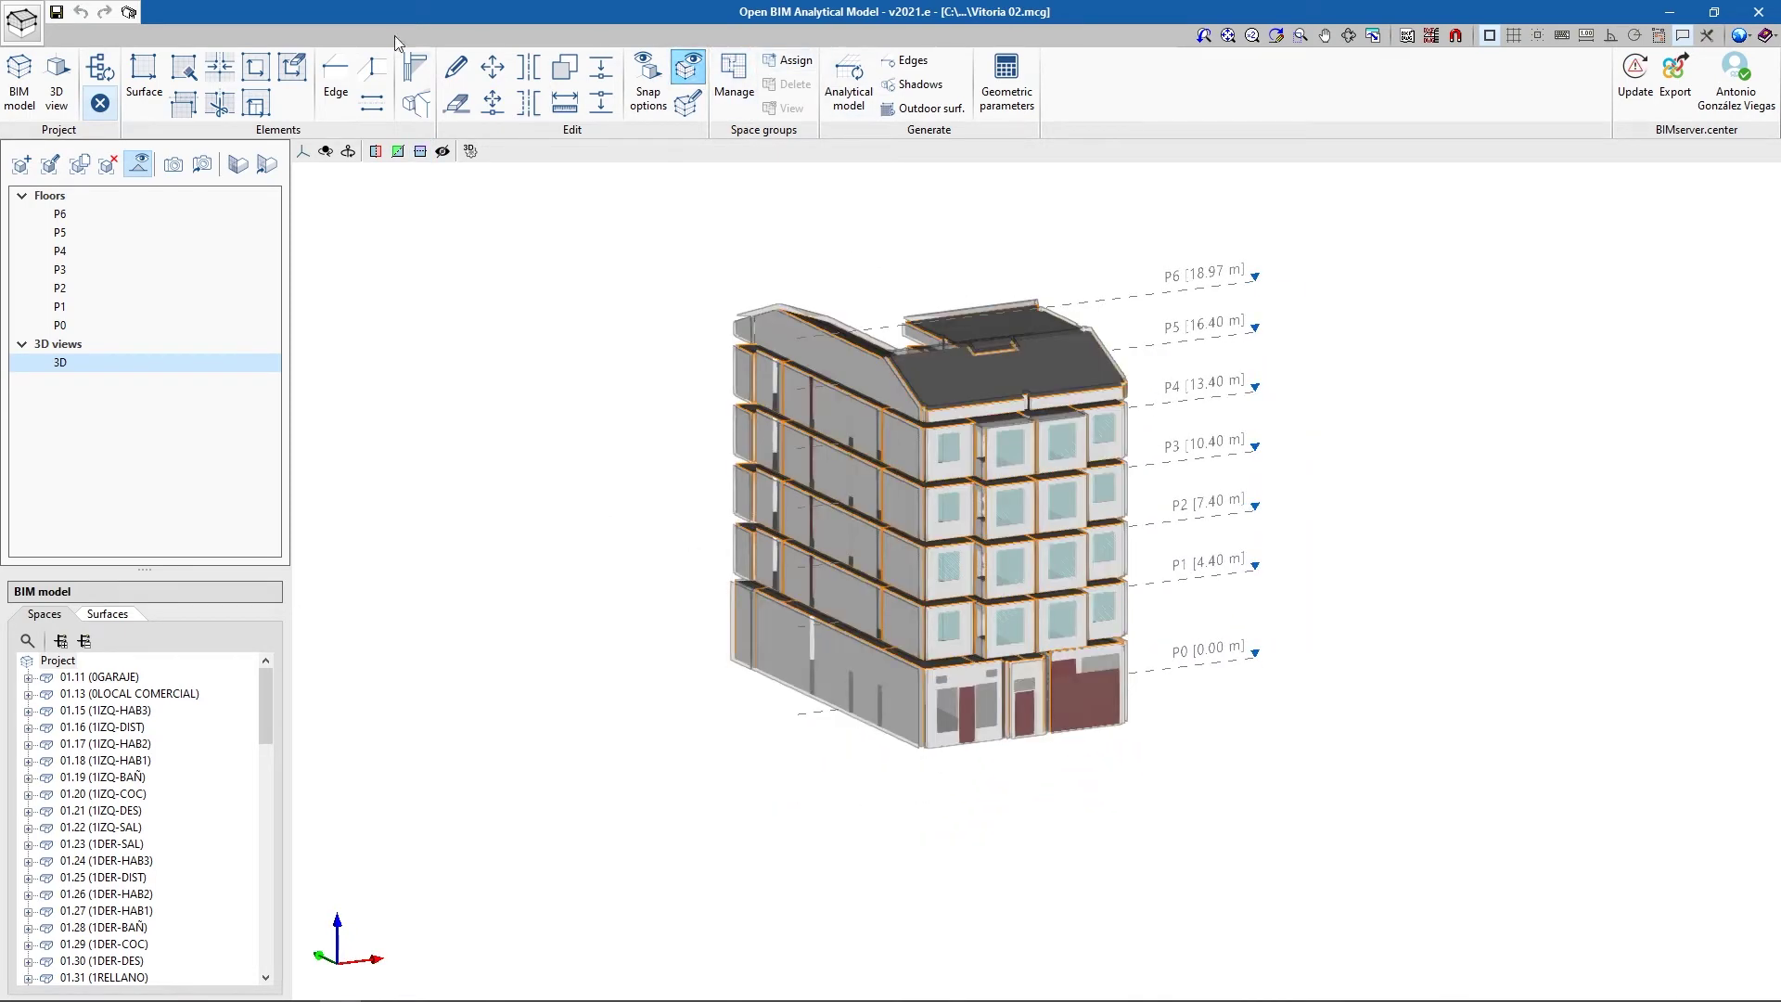
left_click(454, 70)
left_click(850, 609)
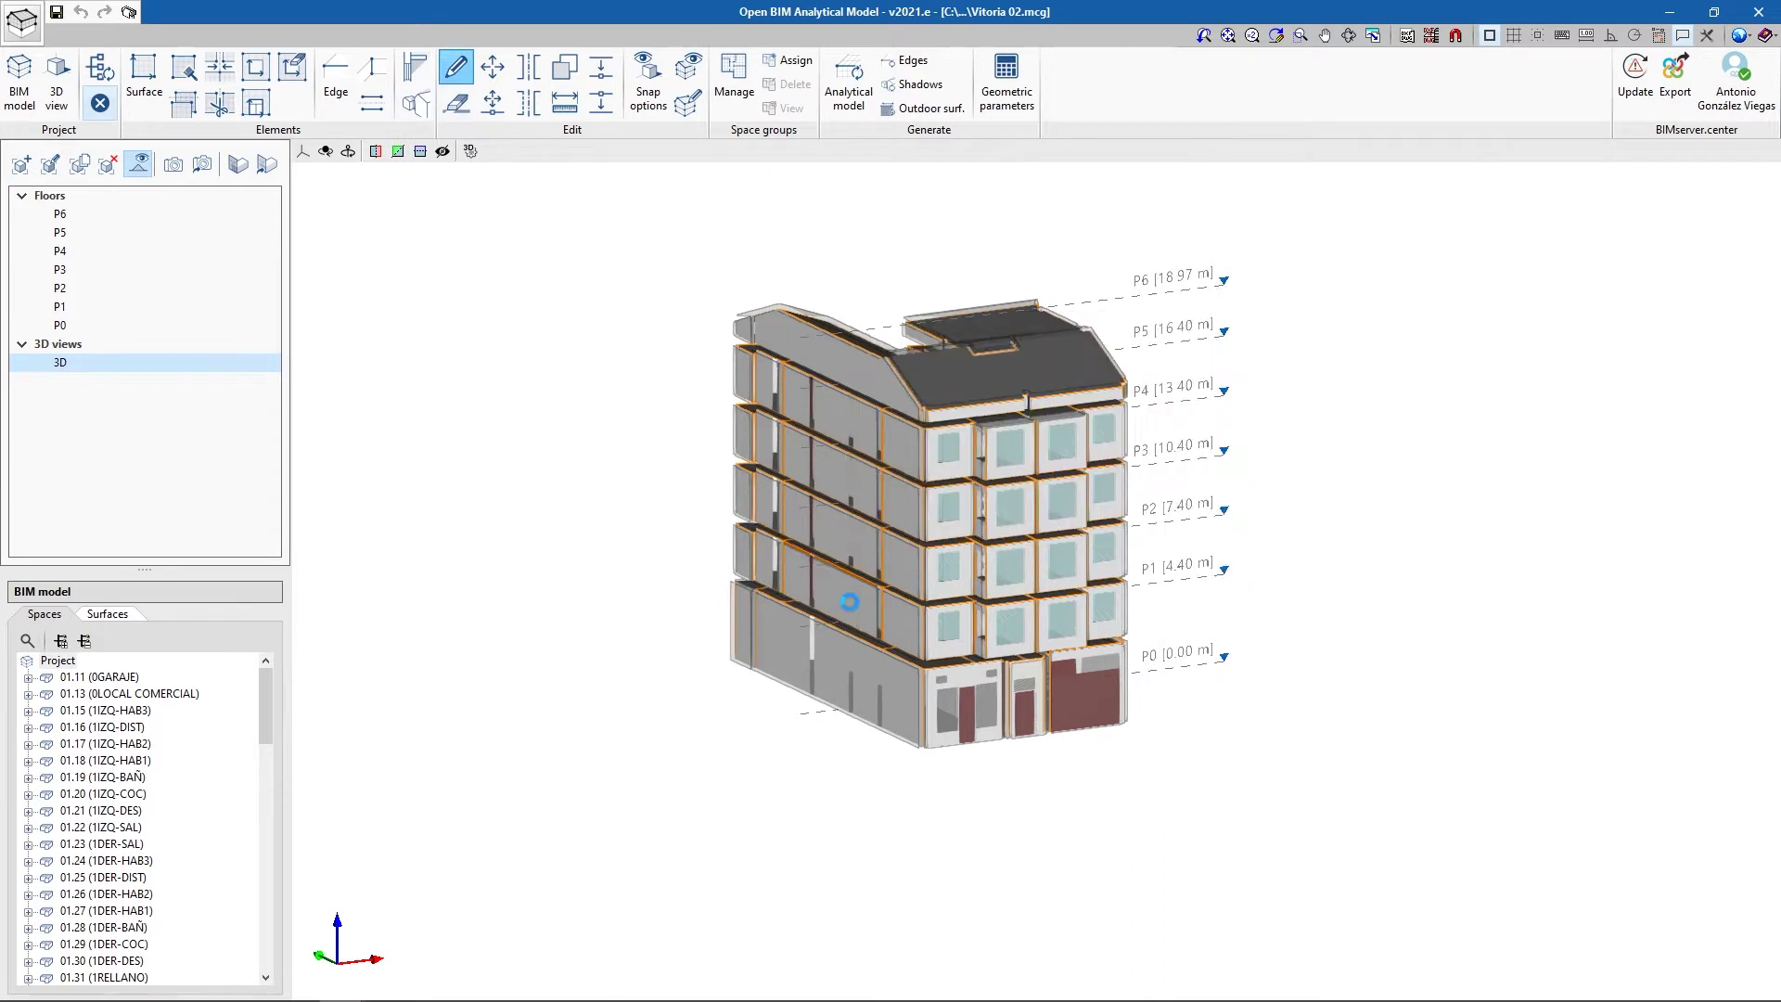
middle_click_drag(851, 609, 1140, 482)
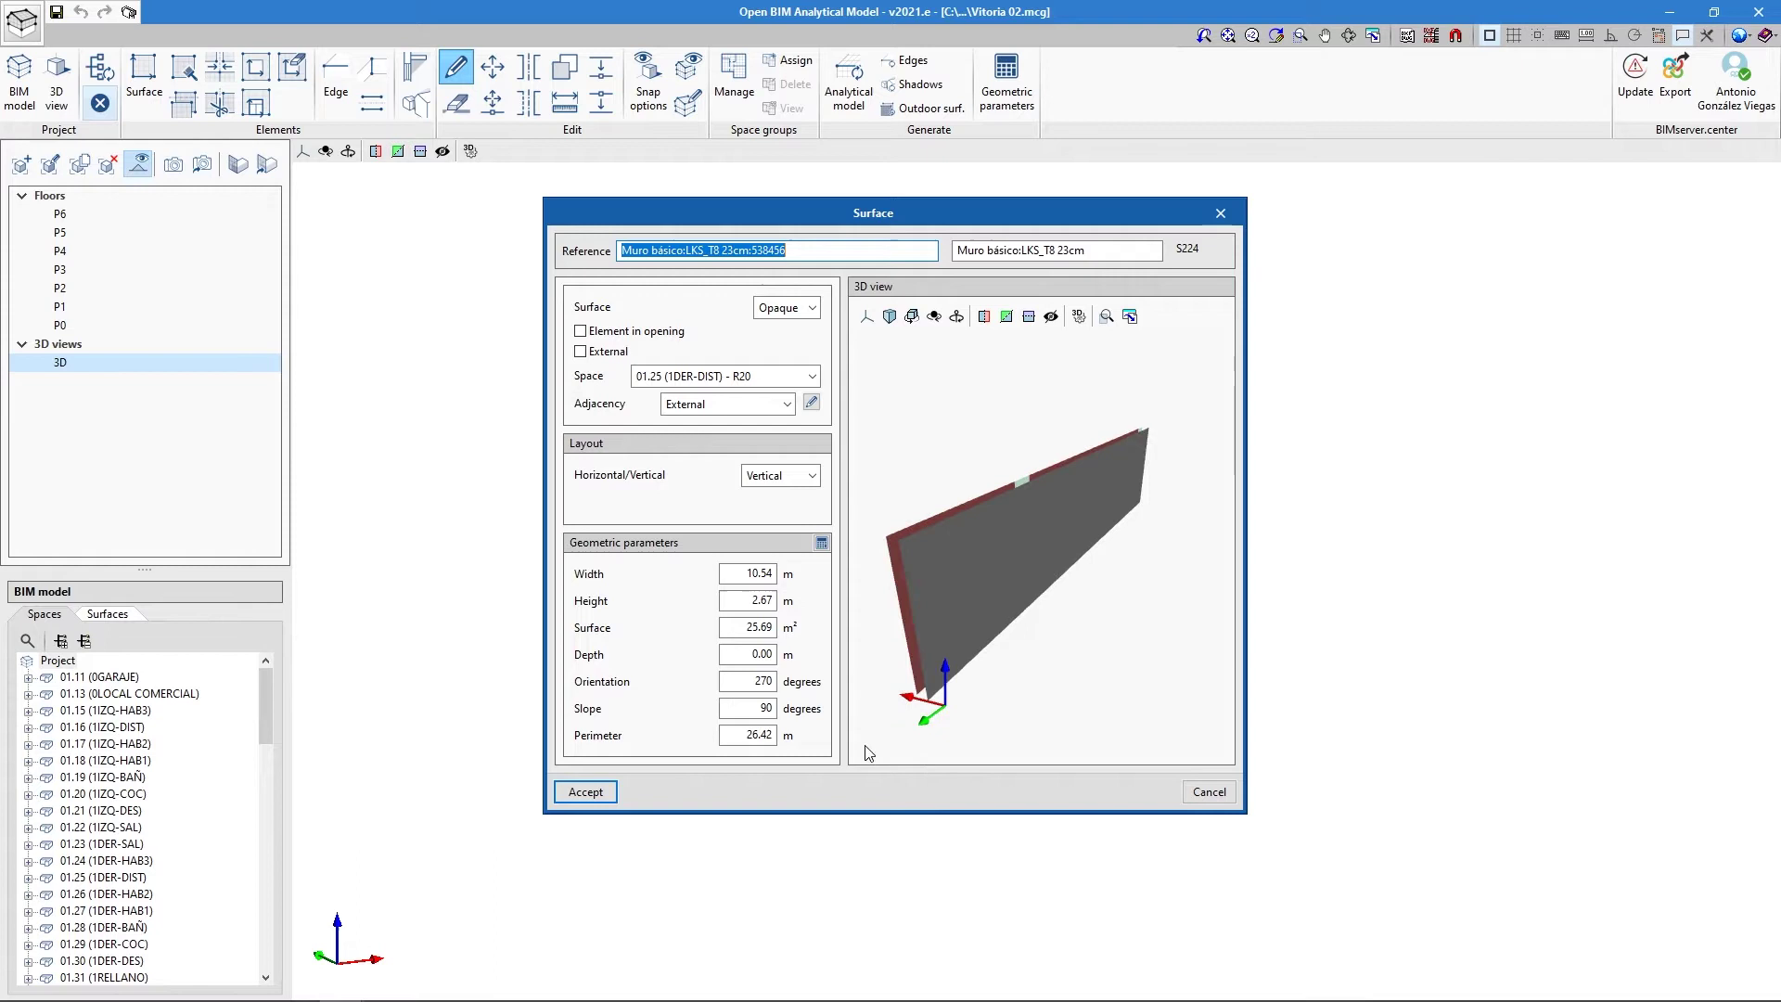
left_click(584, 792)
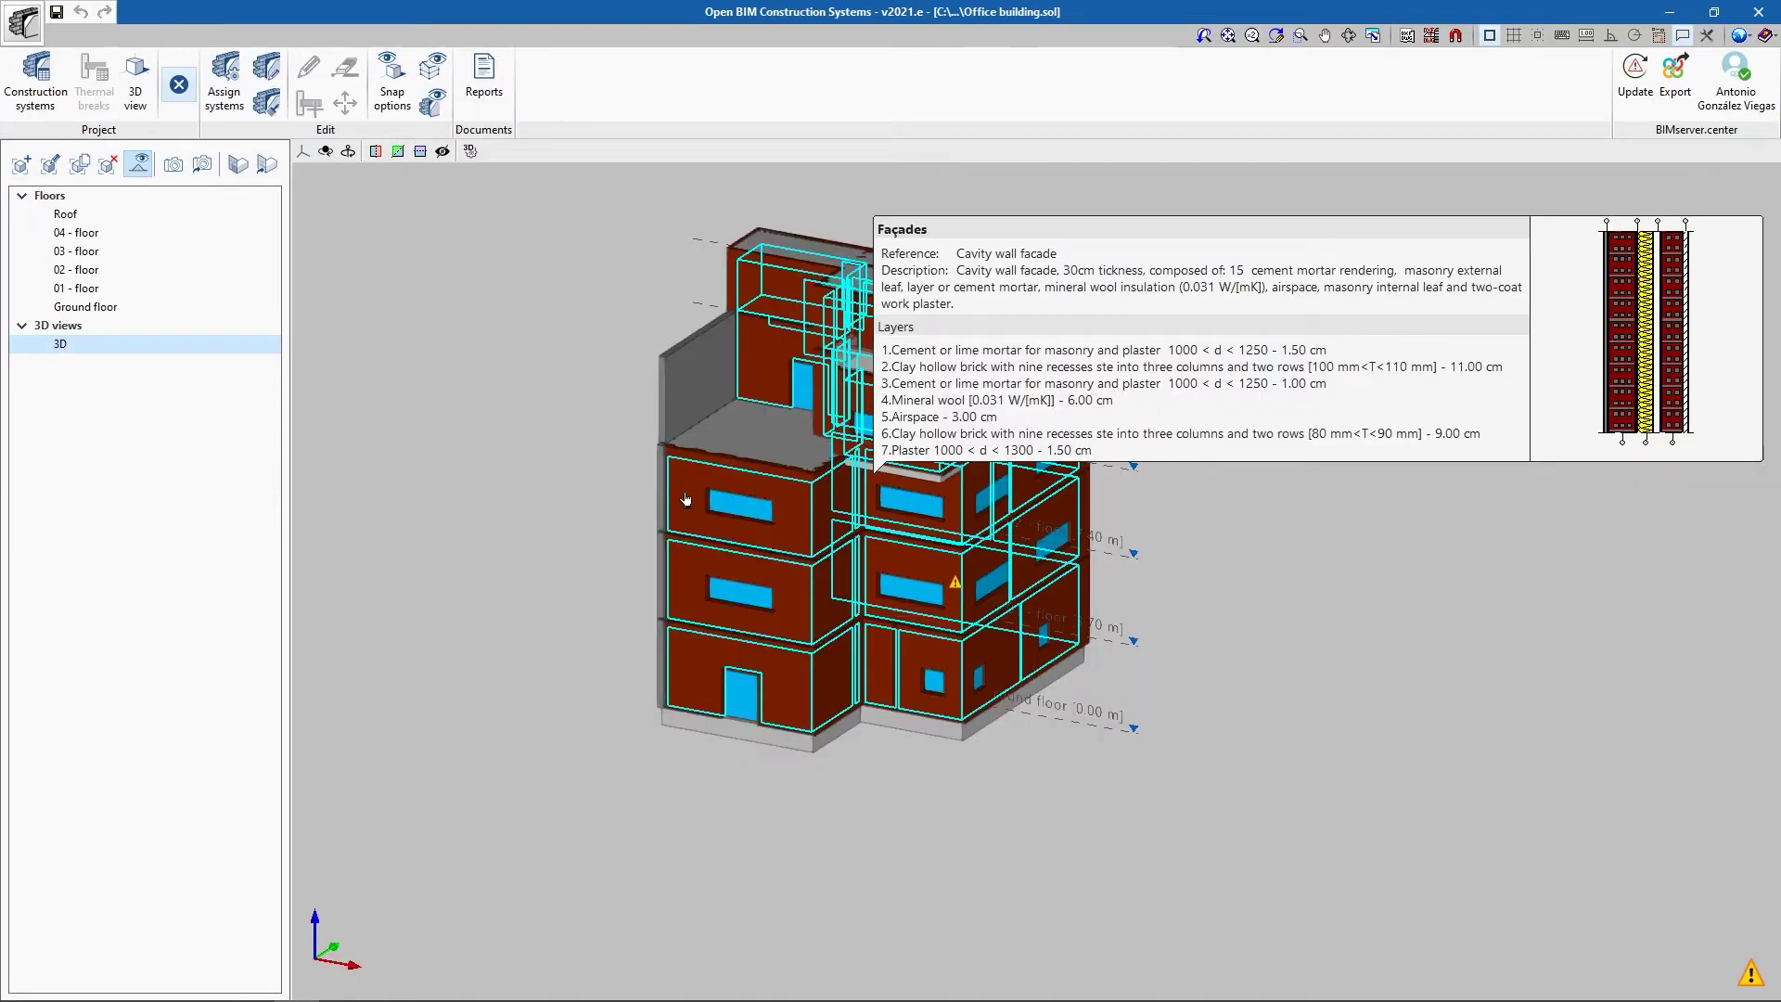
- In Open BIM Construction Systems, export the model to the BIMserver.center project with the file name Construction systems
left_click(39, 102)
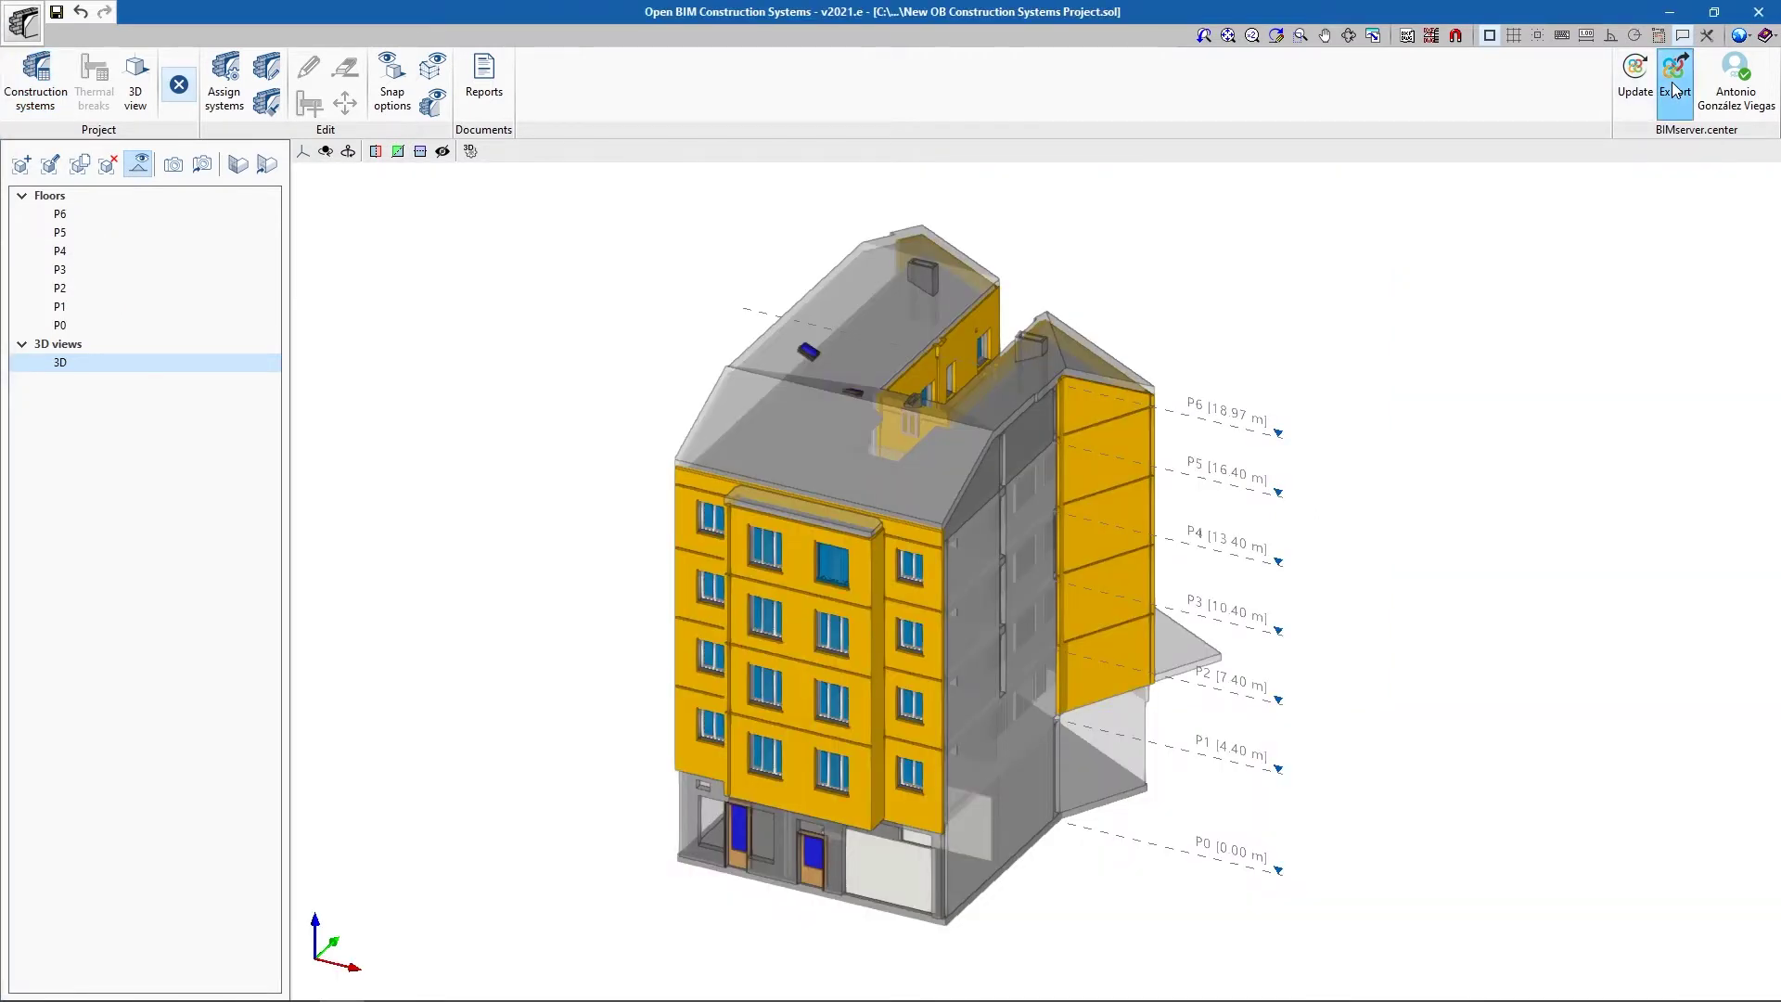
left_click(1675, 88)
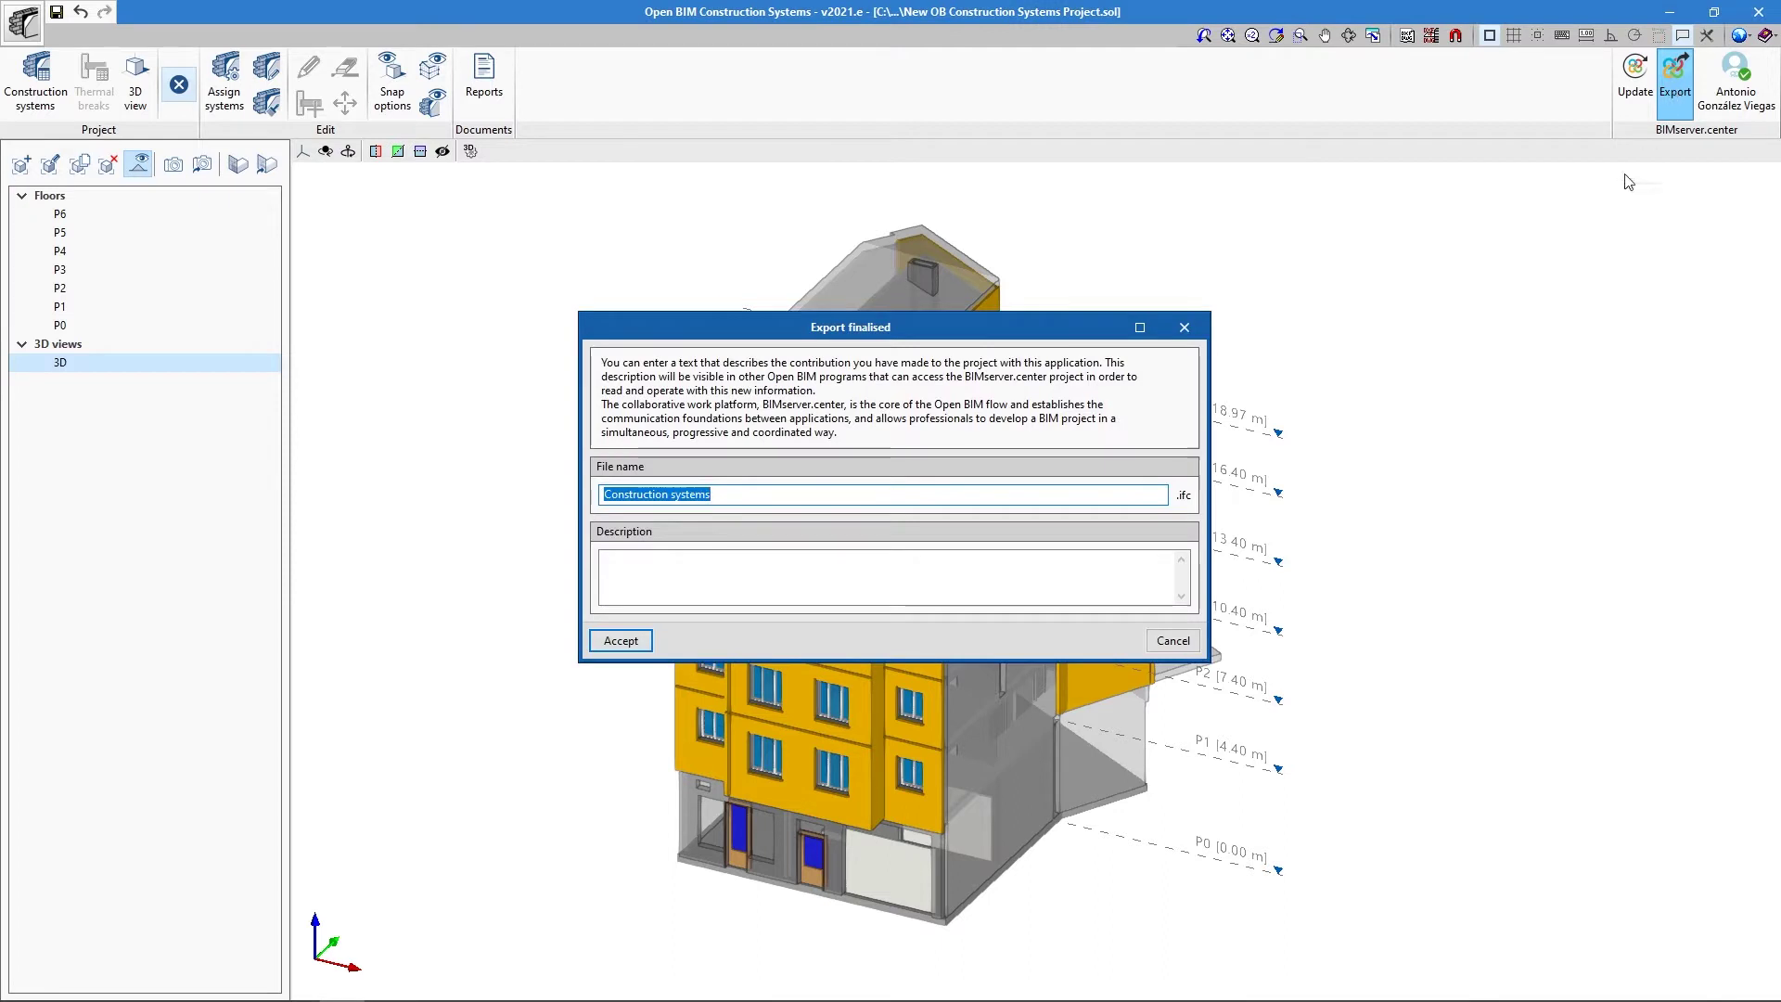
left_click(617, 641)
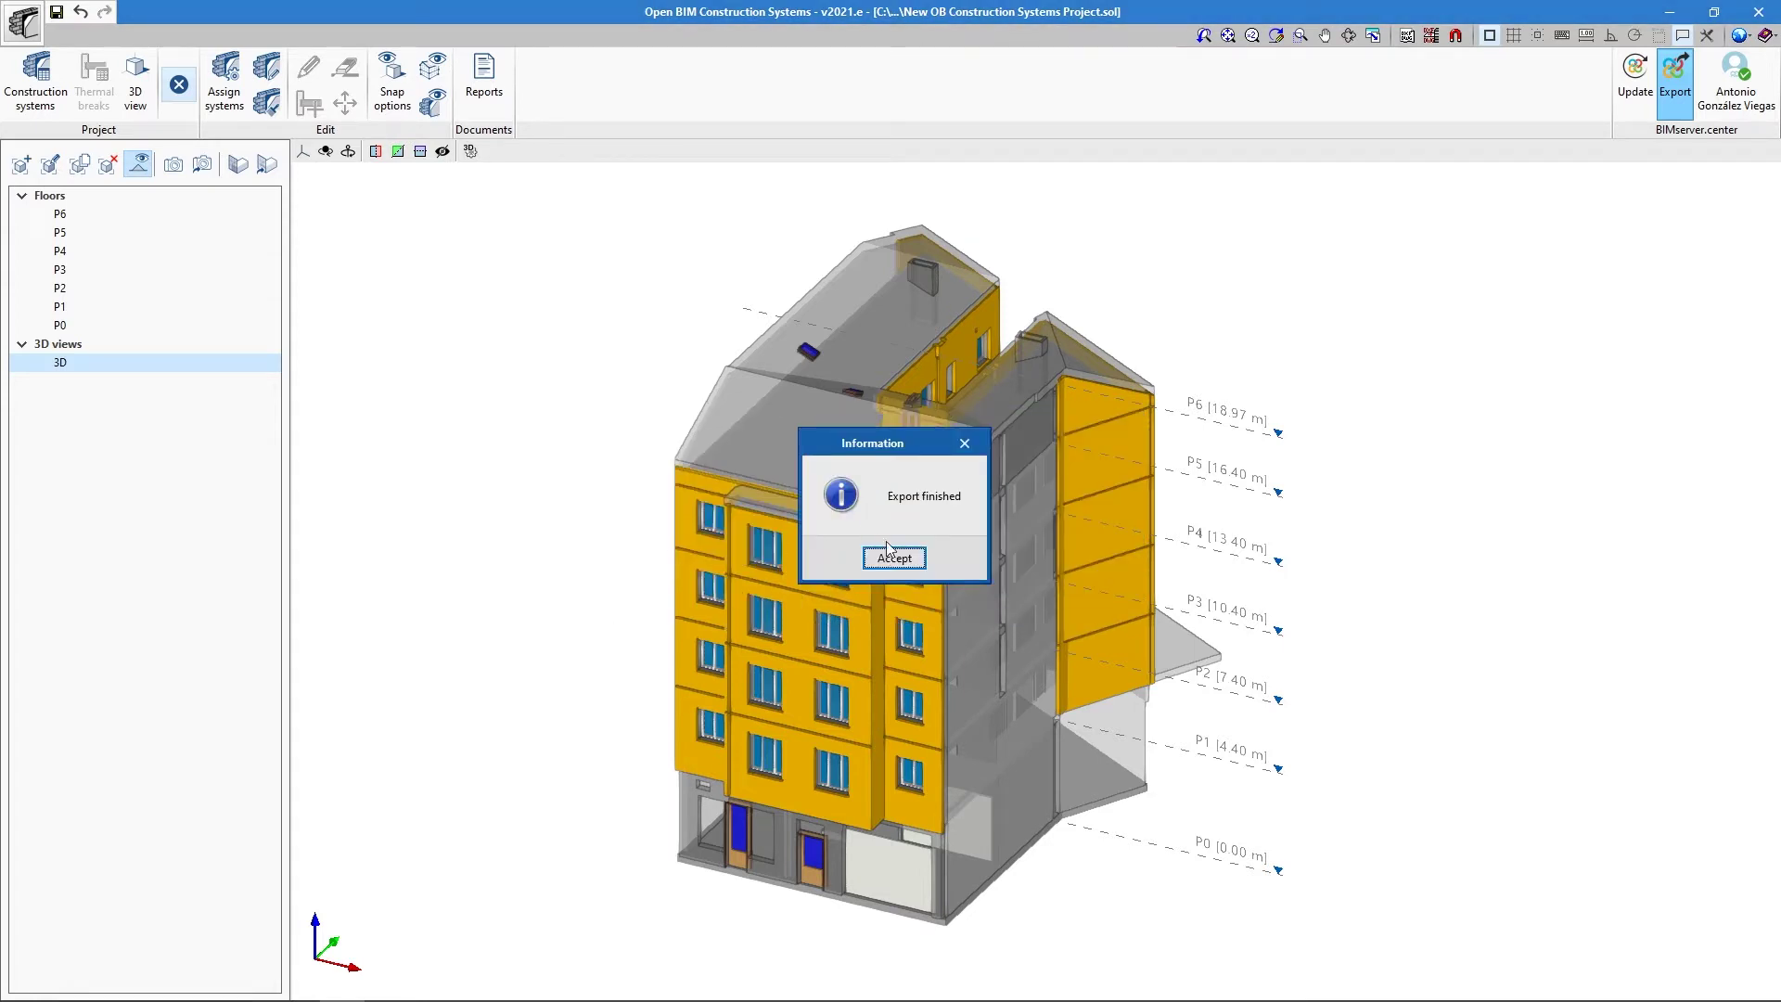
left_click(892, 557)
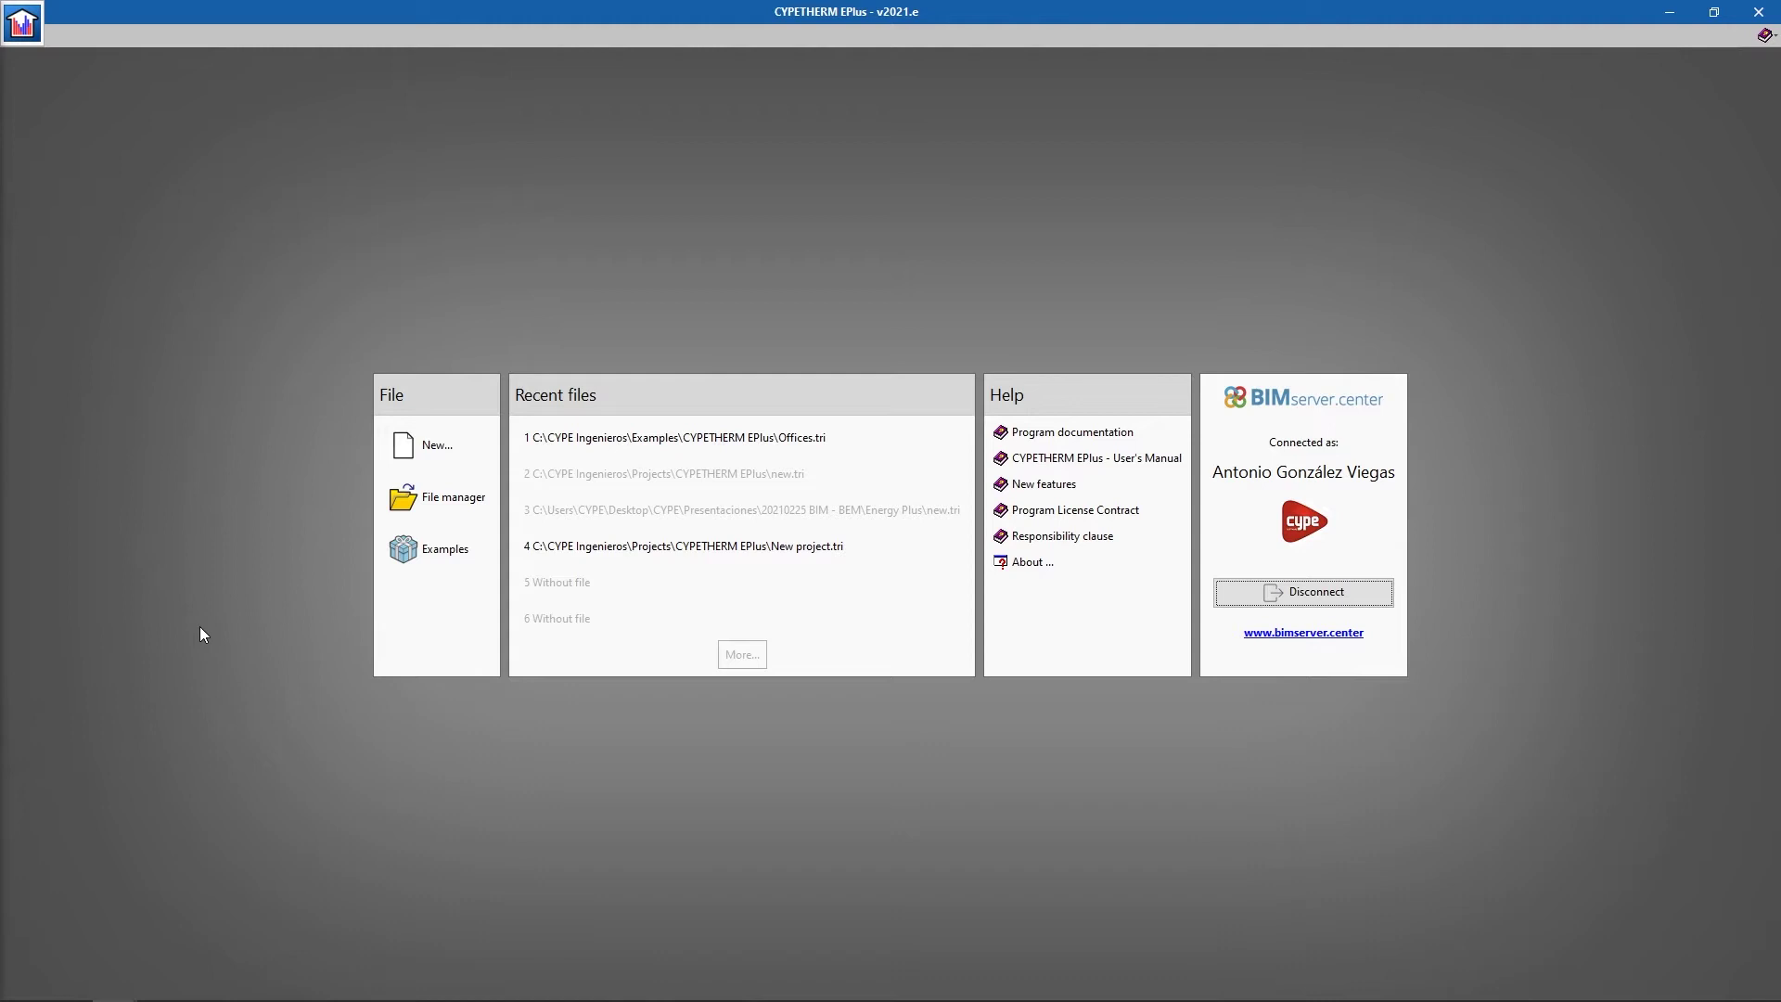
- In CYPETHERM EPlus, create a job with the file name new and link it to the BIMserver.center project 20210225 test
left_click(423, 453)
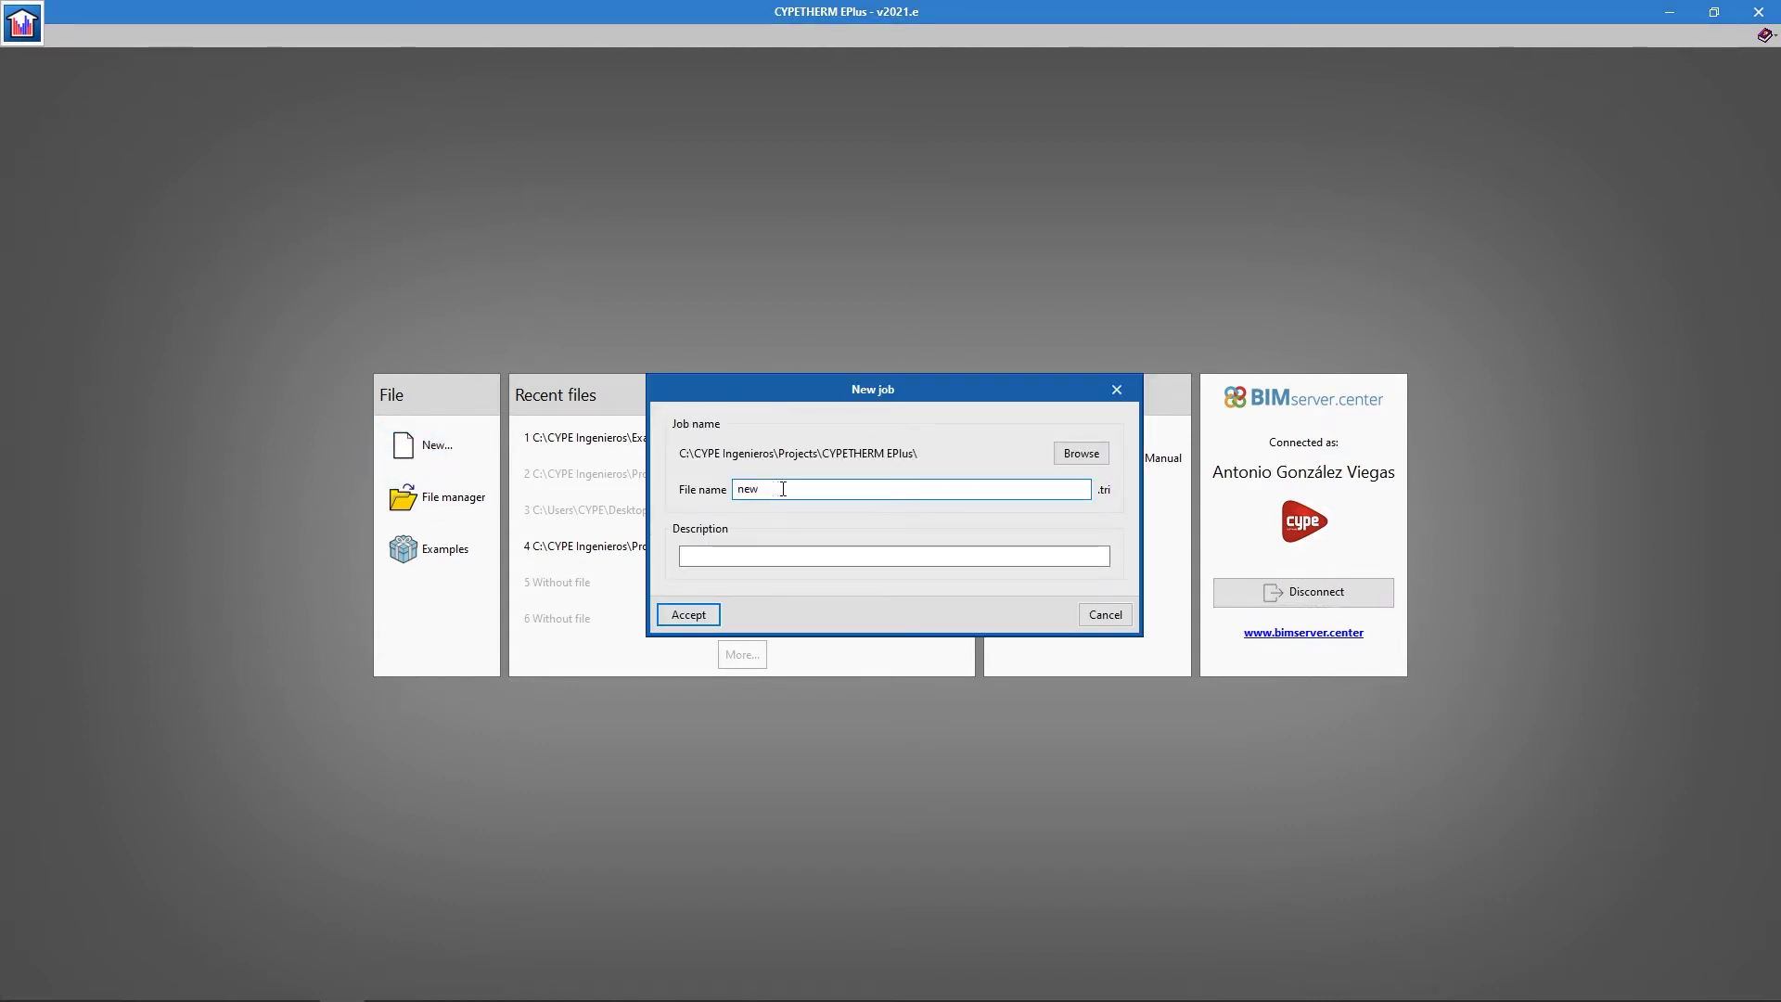
left_click(691, 613)
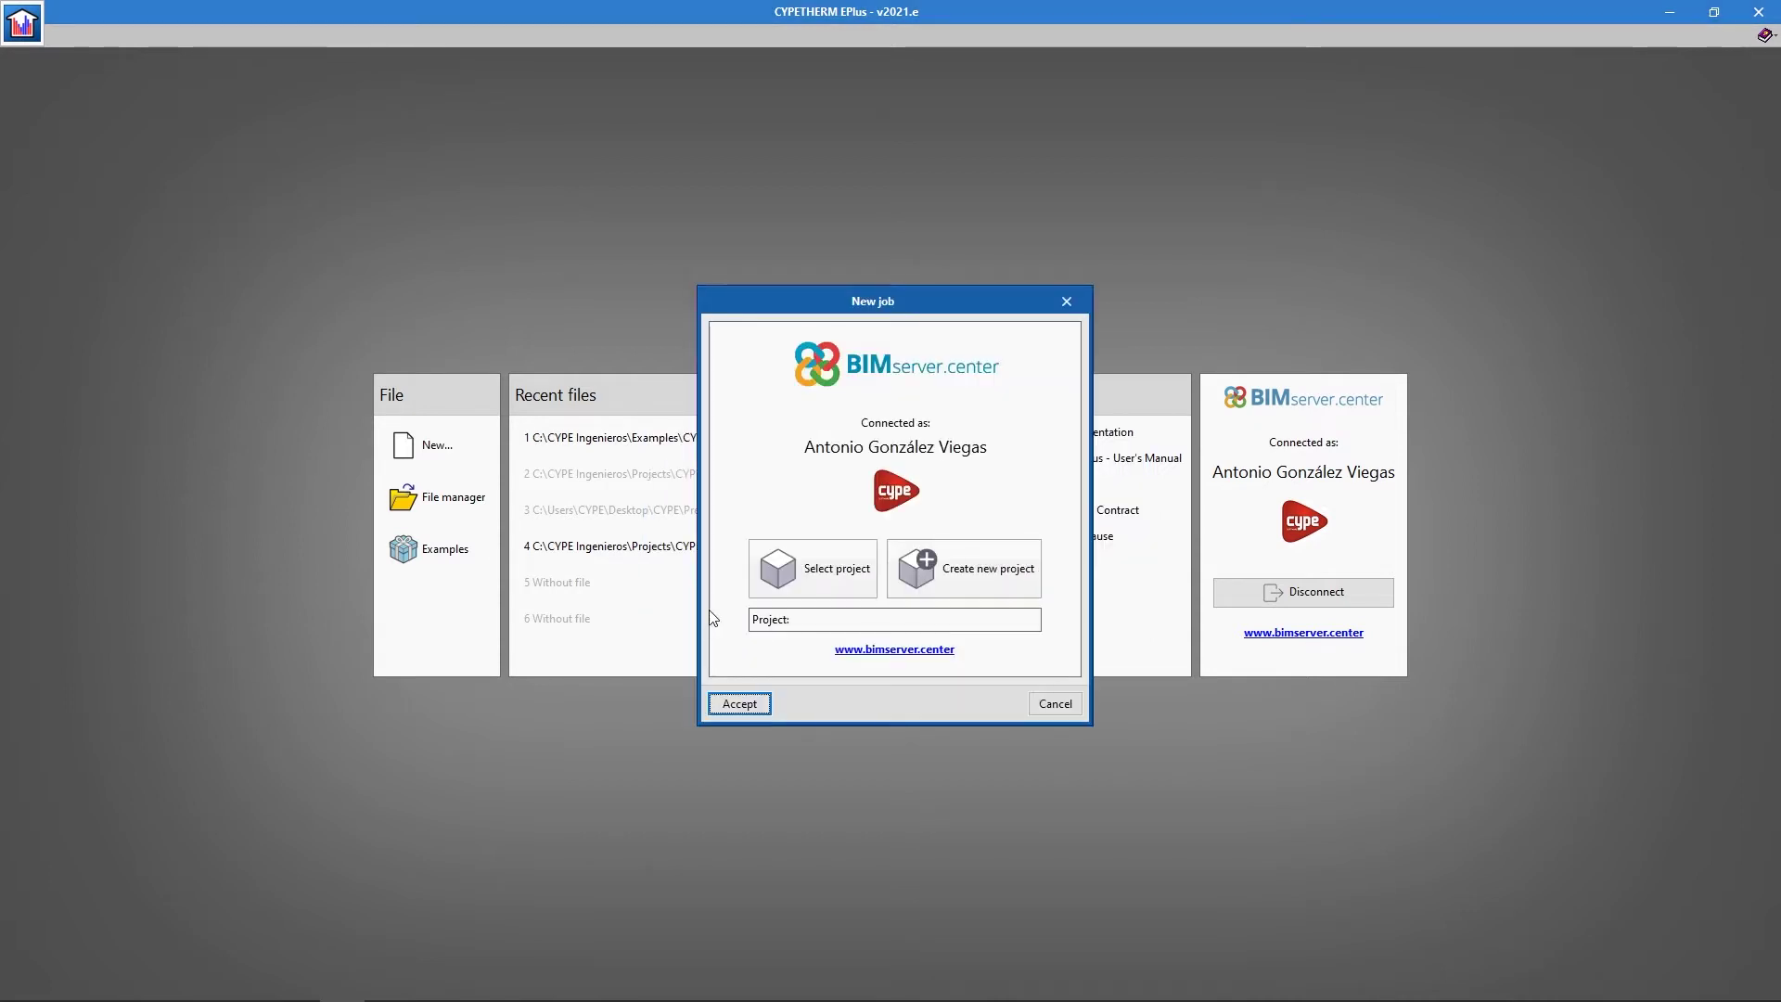
left_click(780, 580)
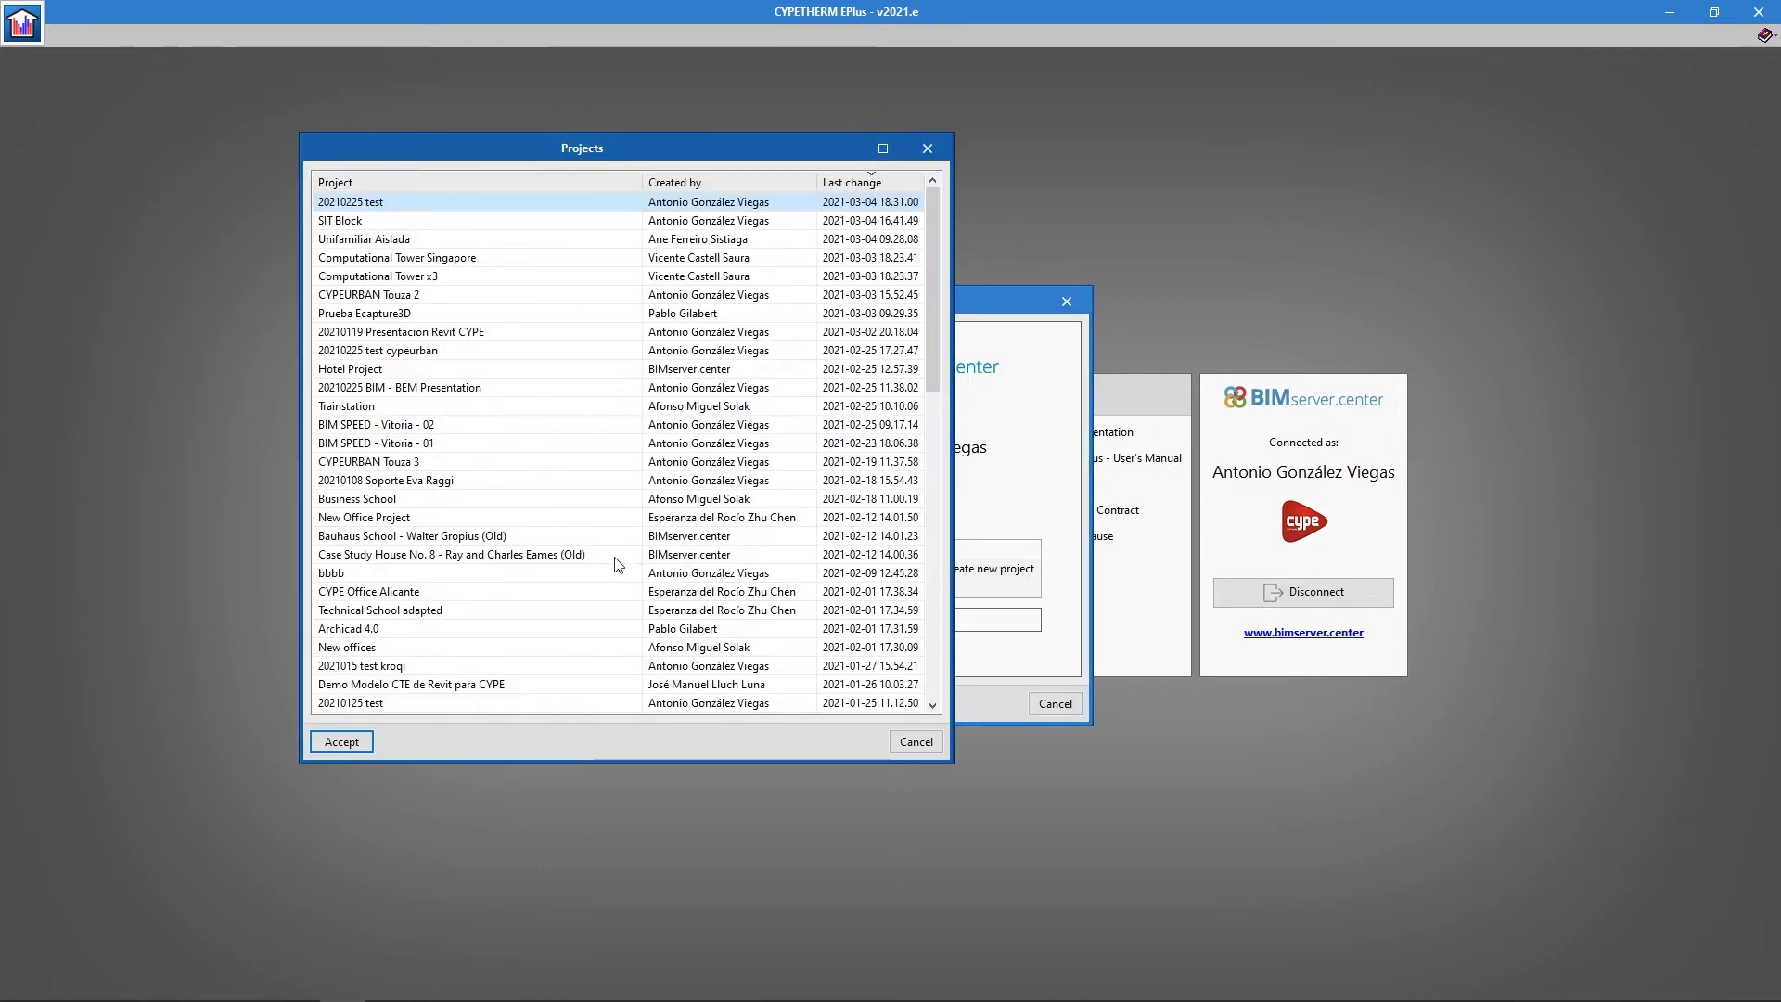
left_click(349, 742)
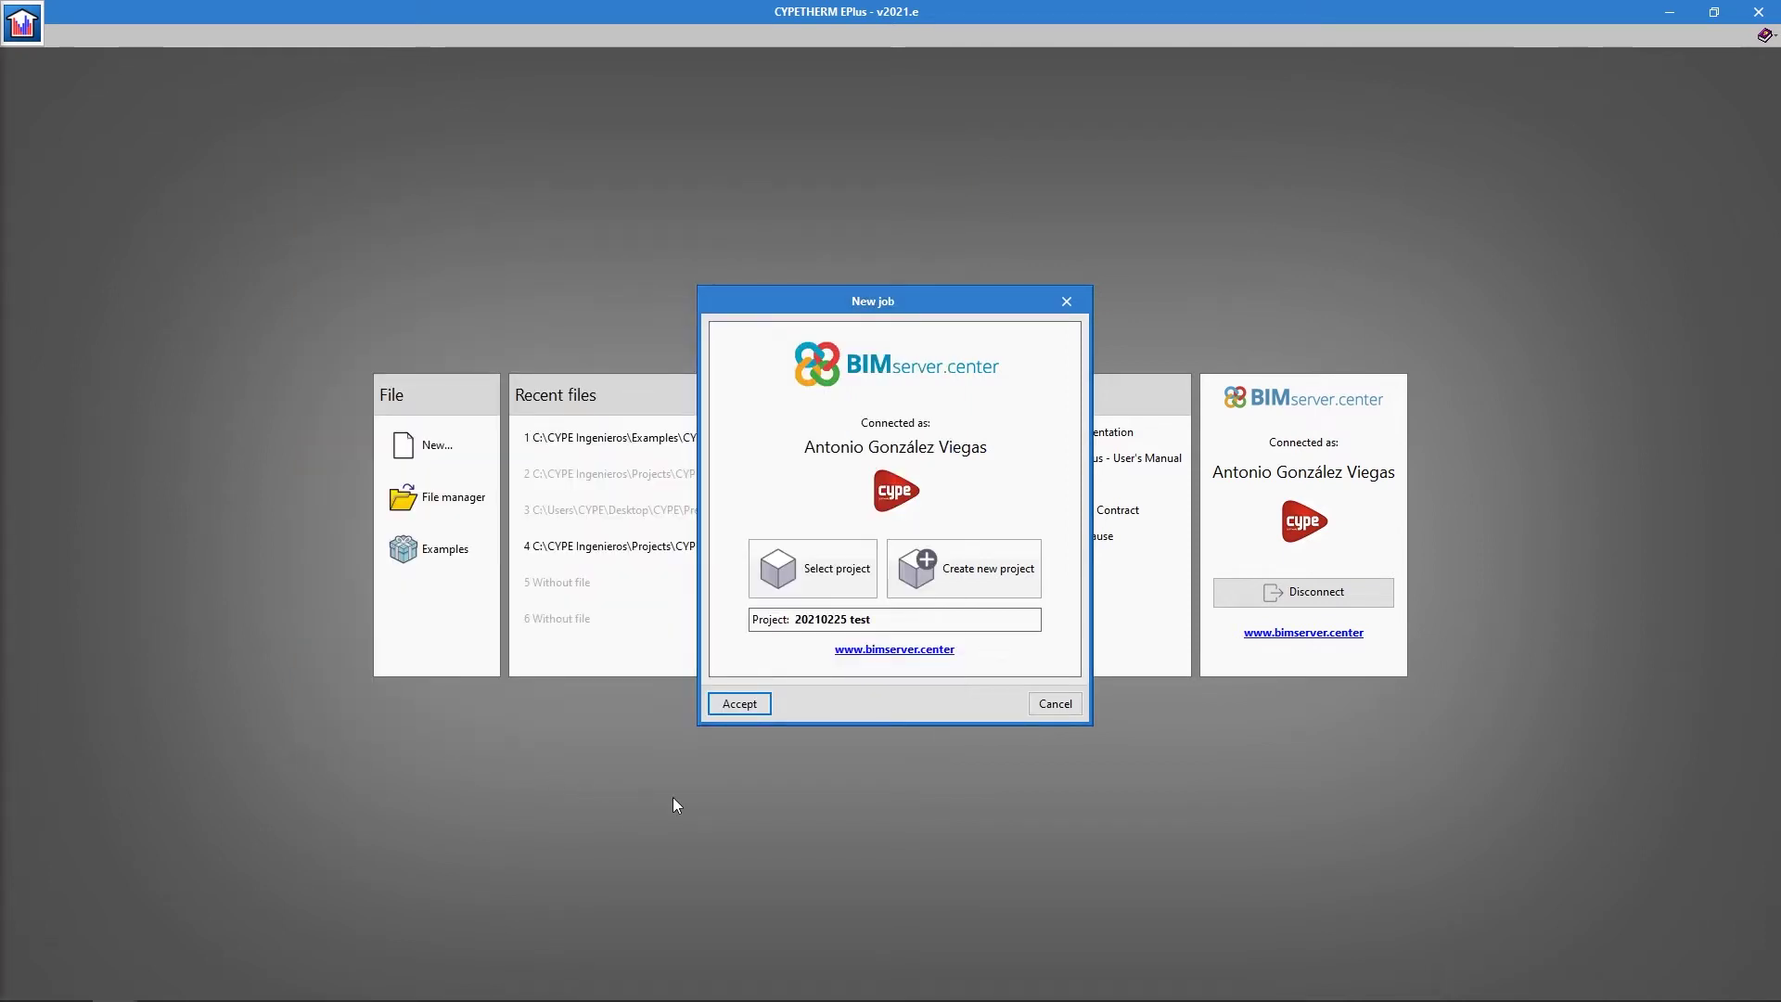
left_click(742, 703)
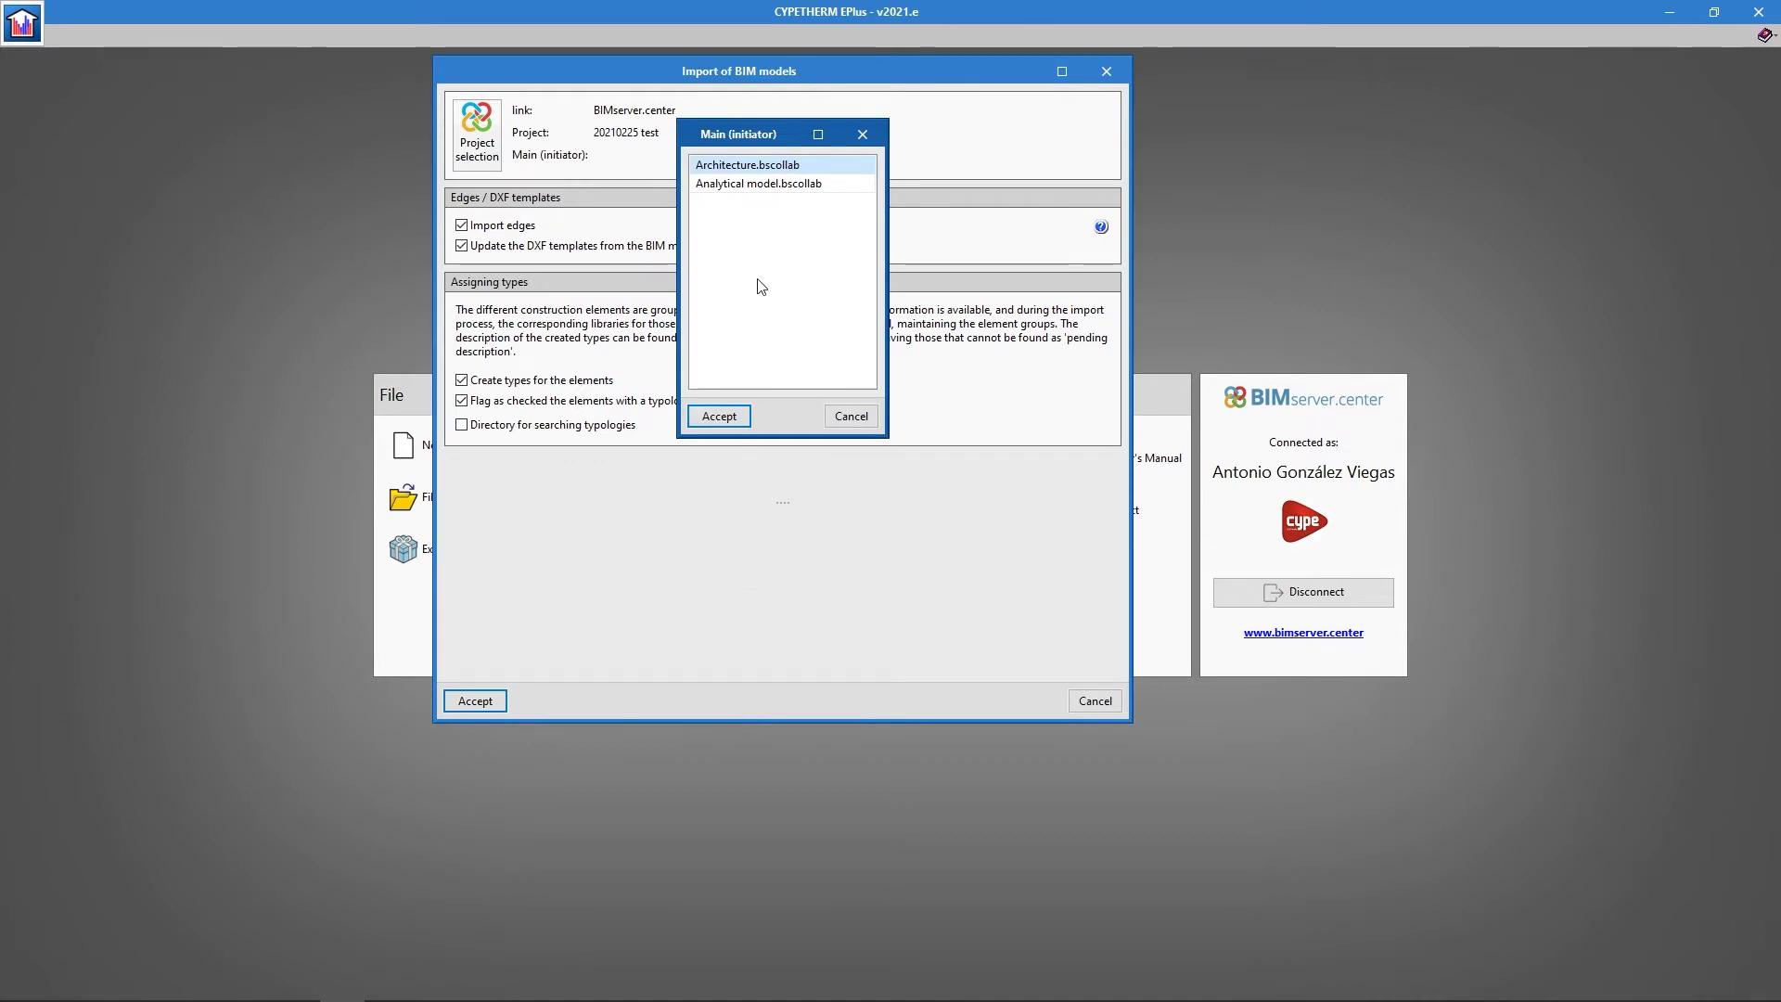
- Import Analytical model.bscollab as the main model, including the Architecture and Construction systems files, without a directory for searching typologies
left_click(770, 184)
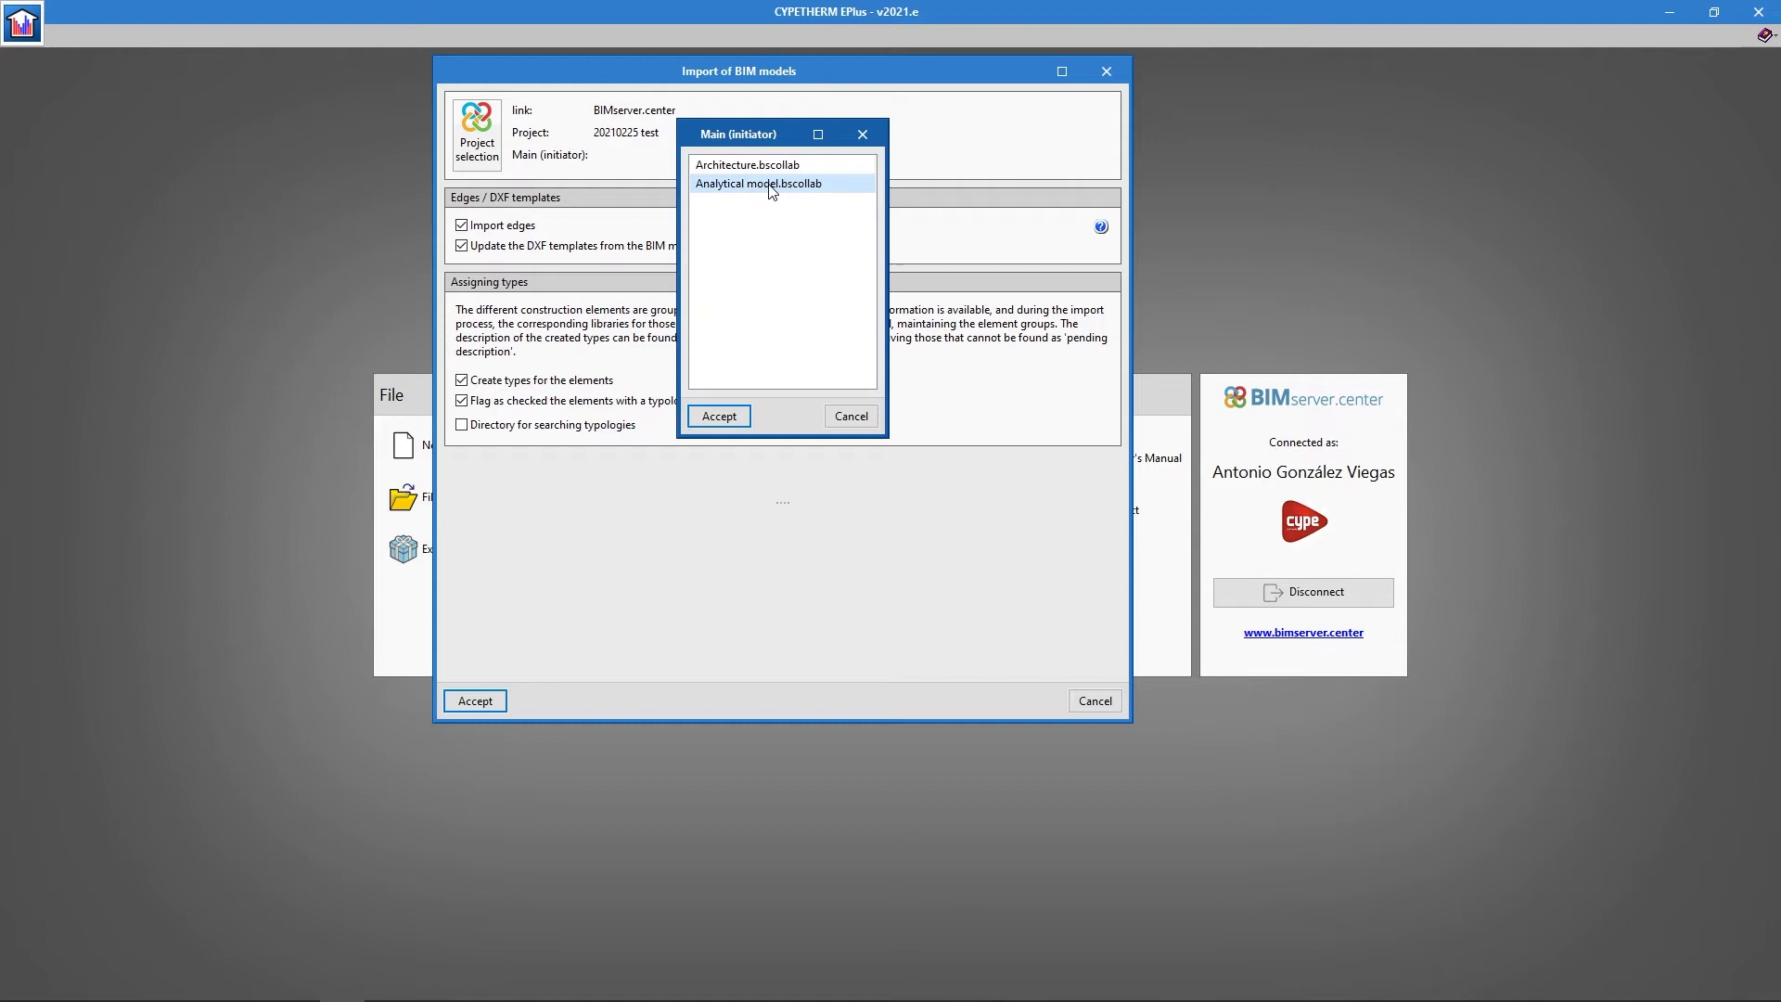
left_click(731, 417)
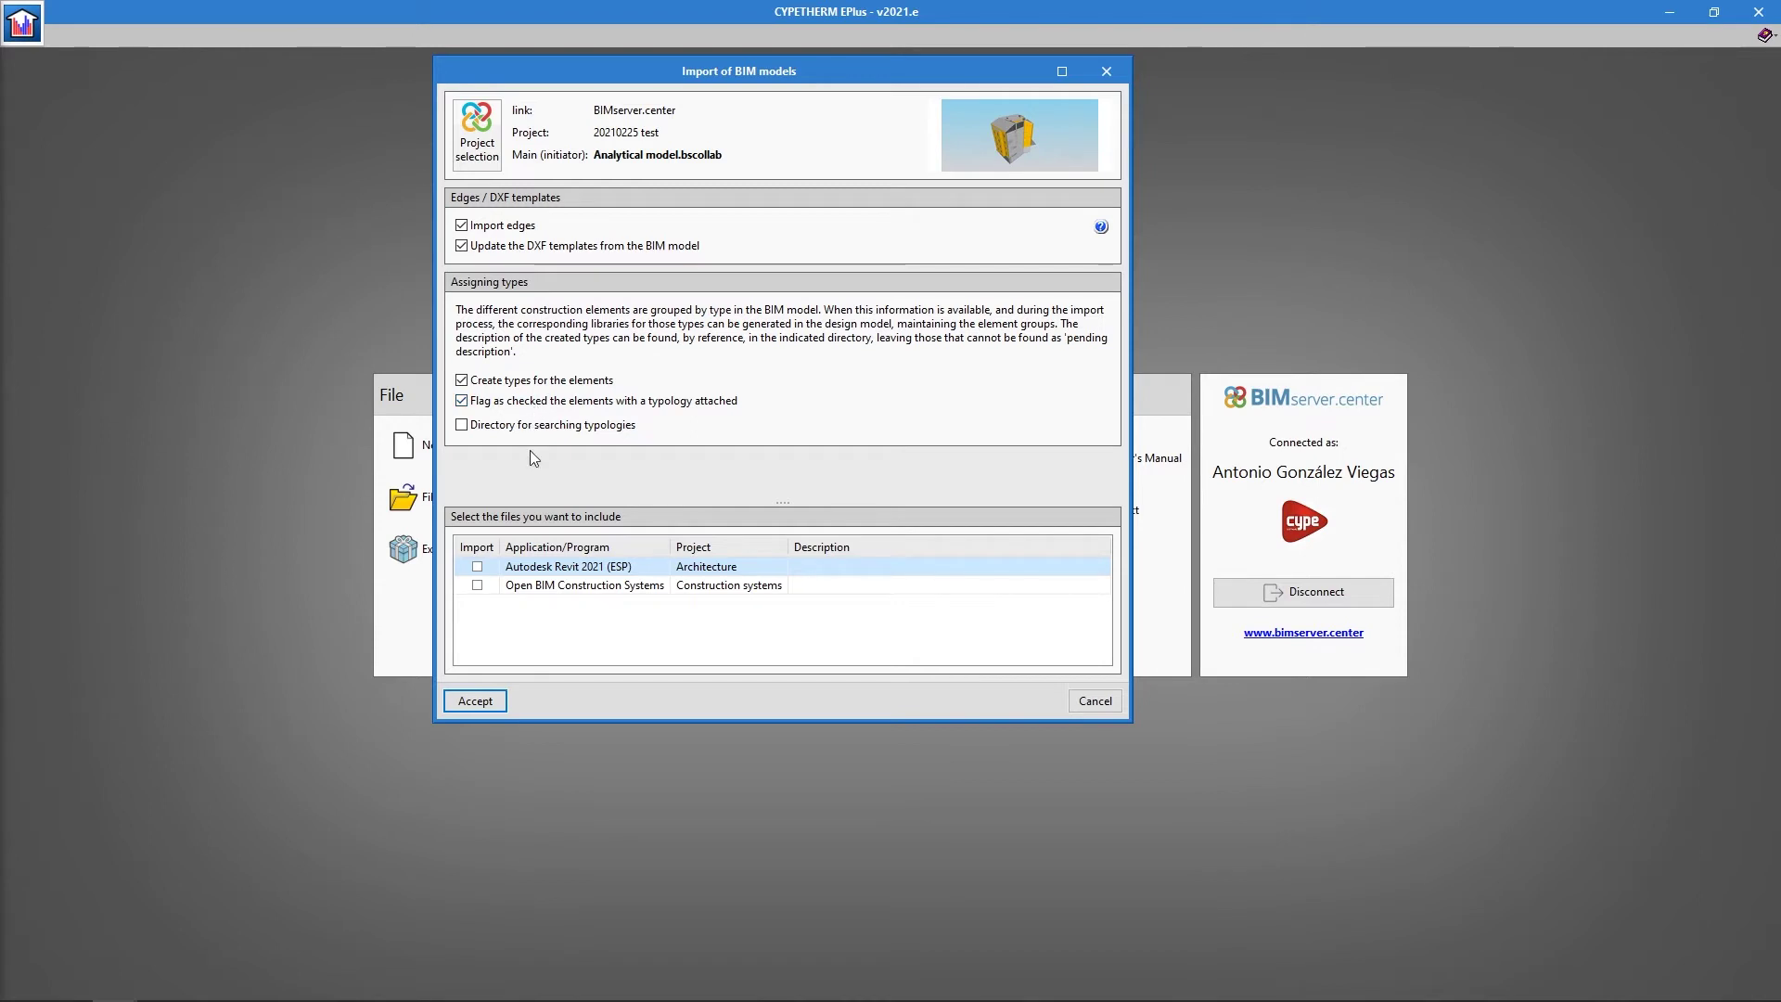
left_click(478, 568)
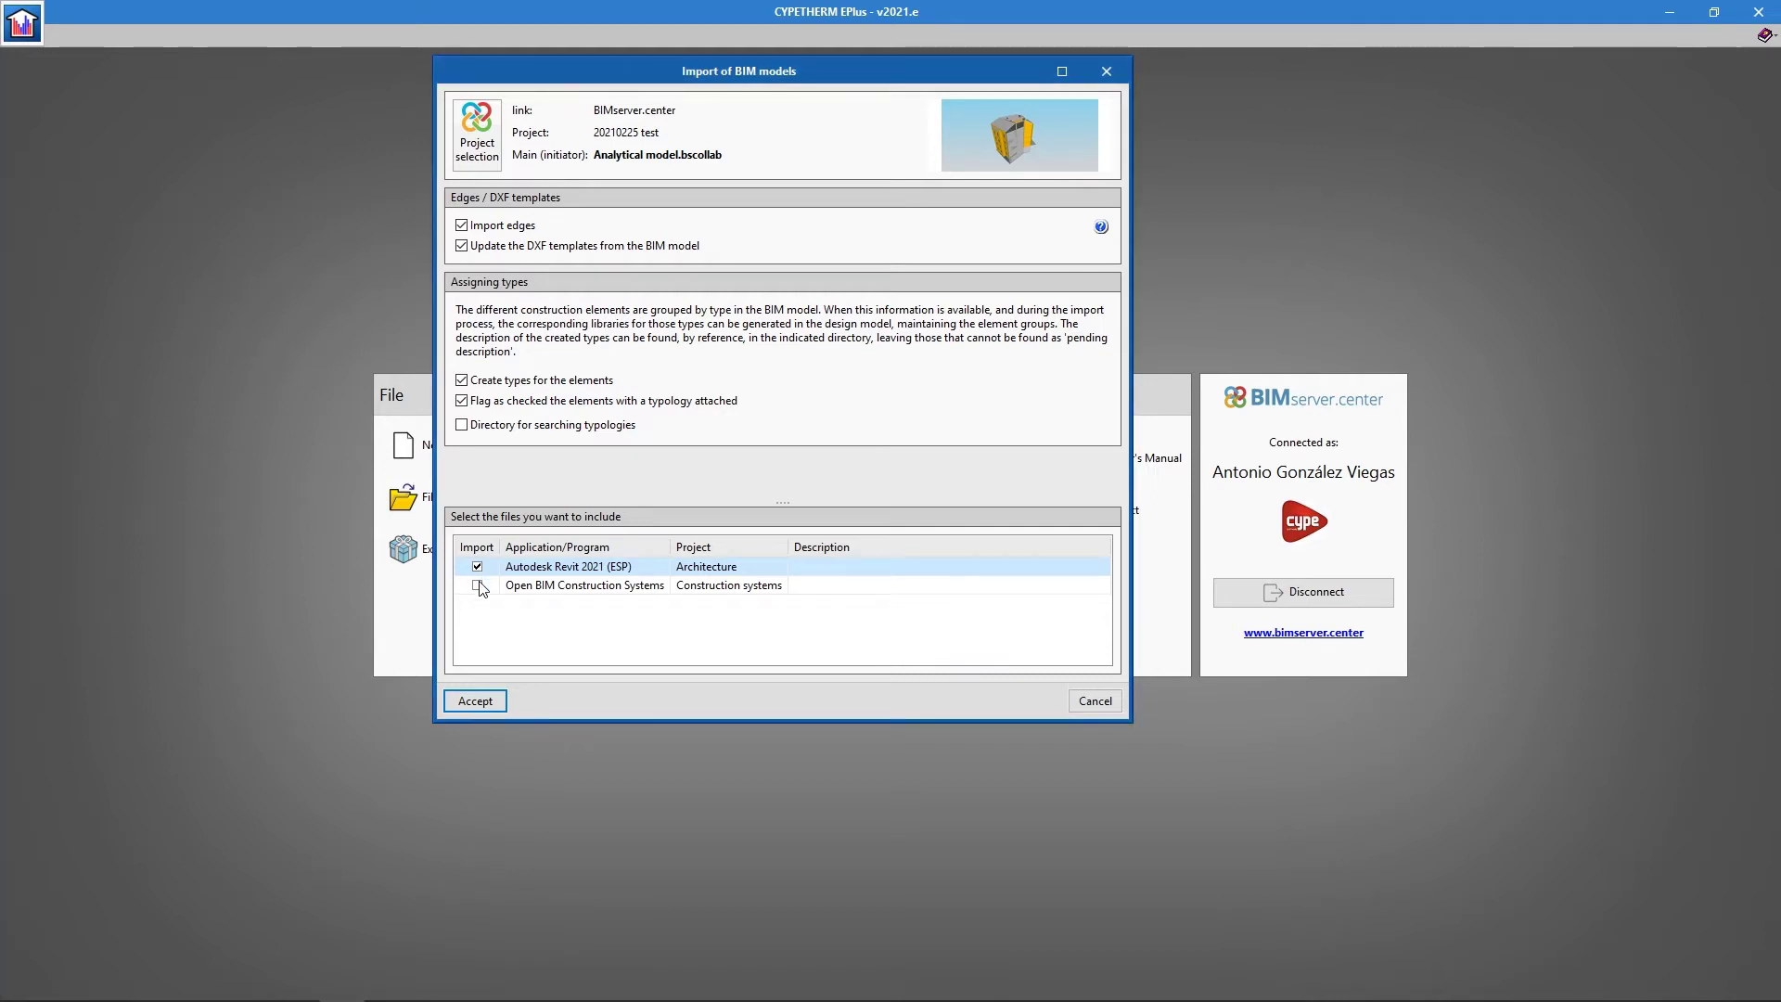
left_click(478, 586)
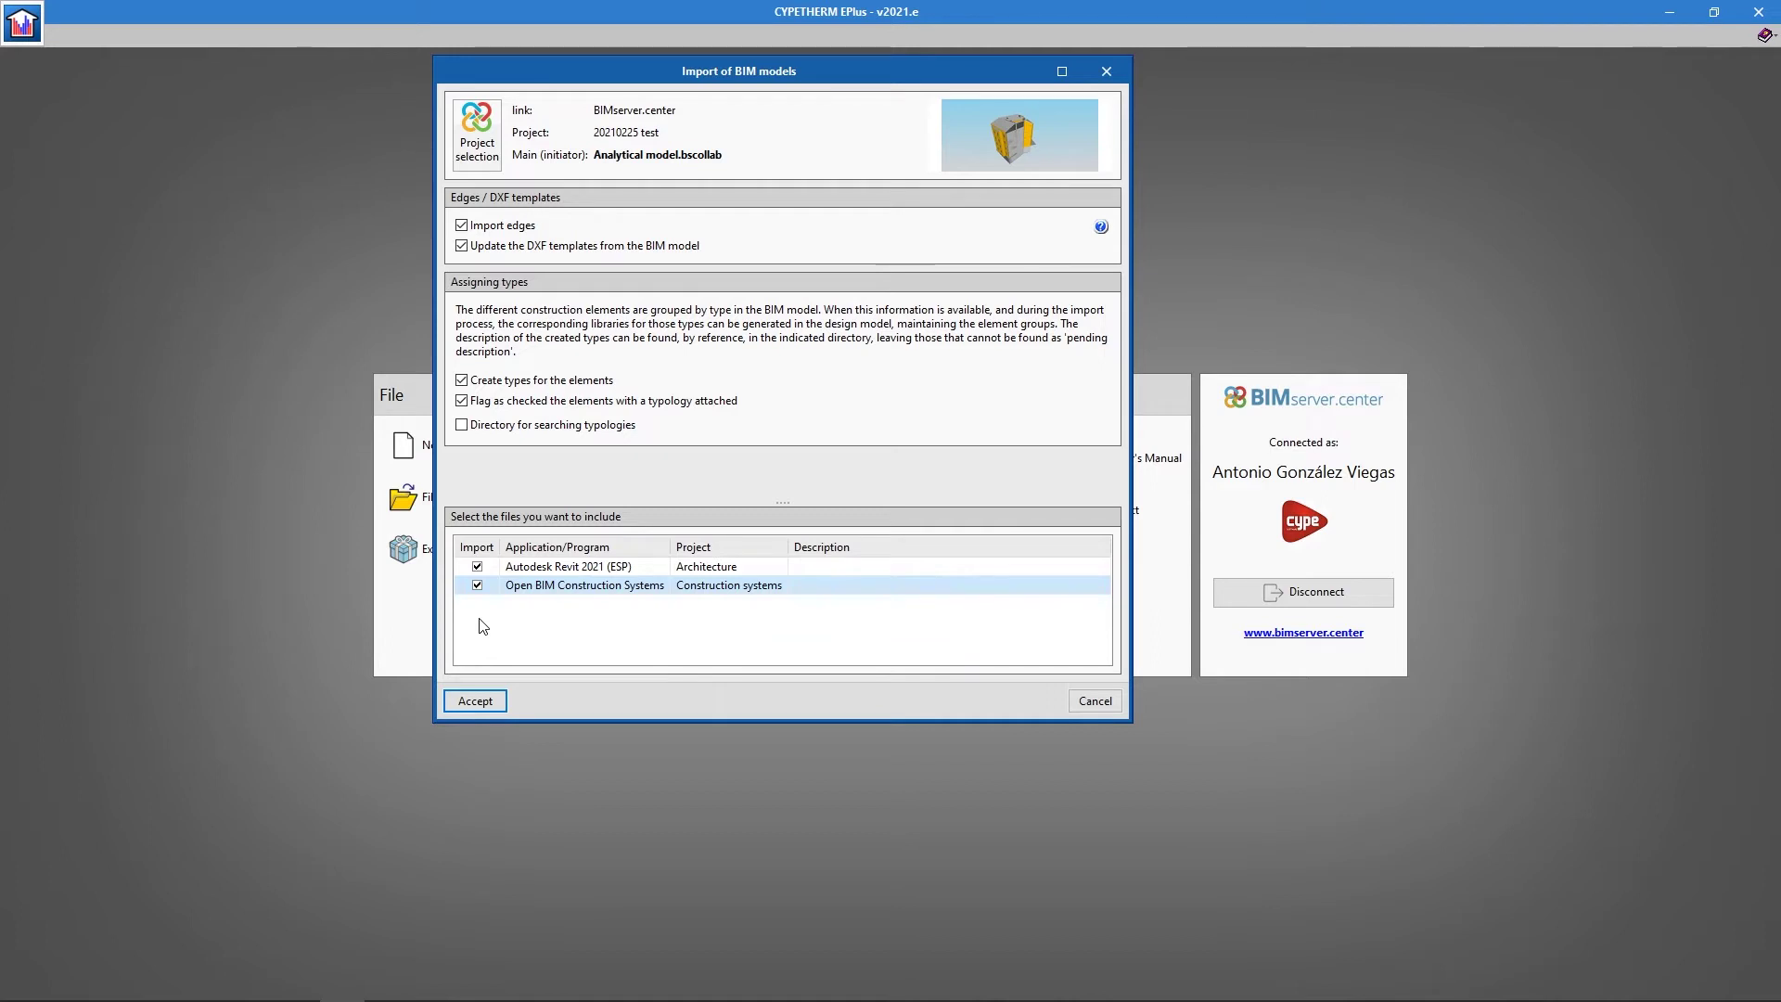
left_click(462, 426)
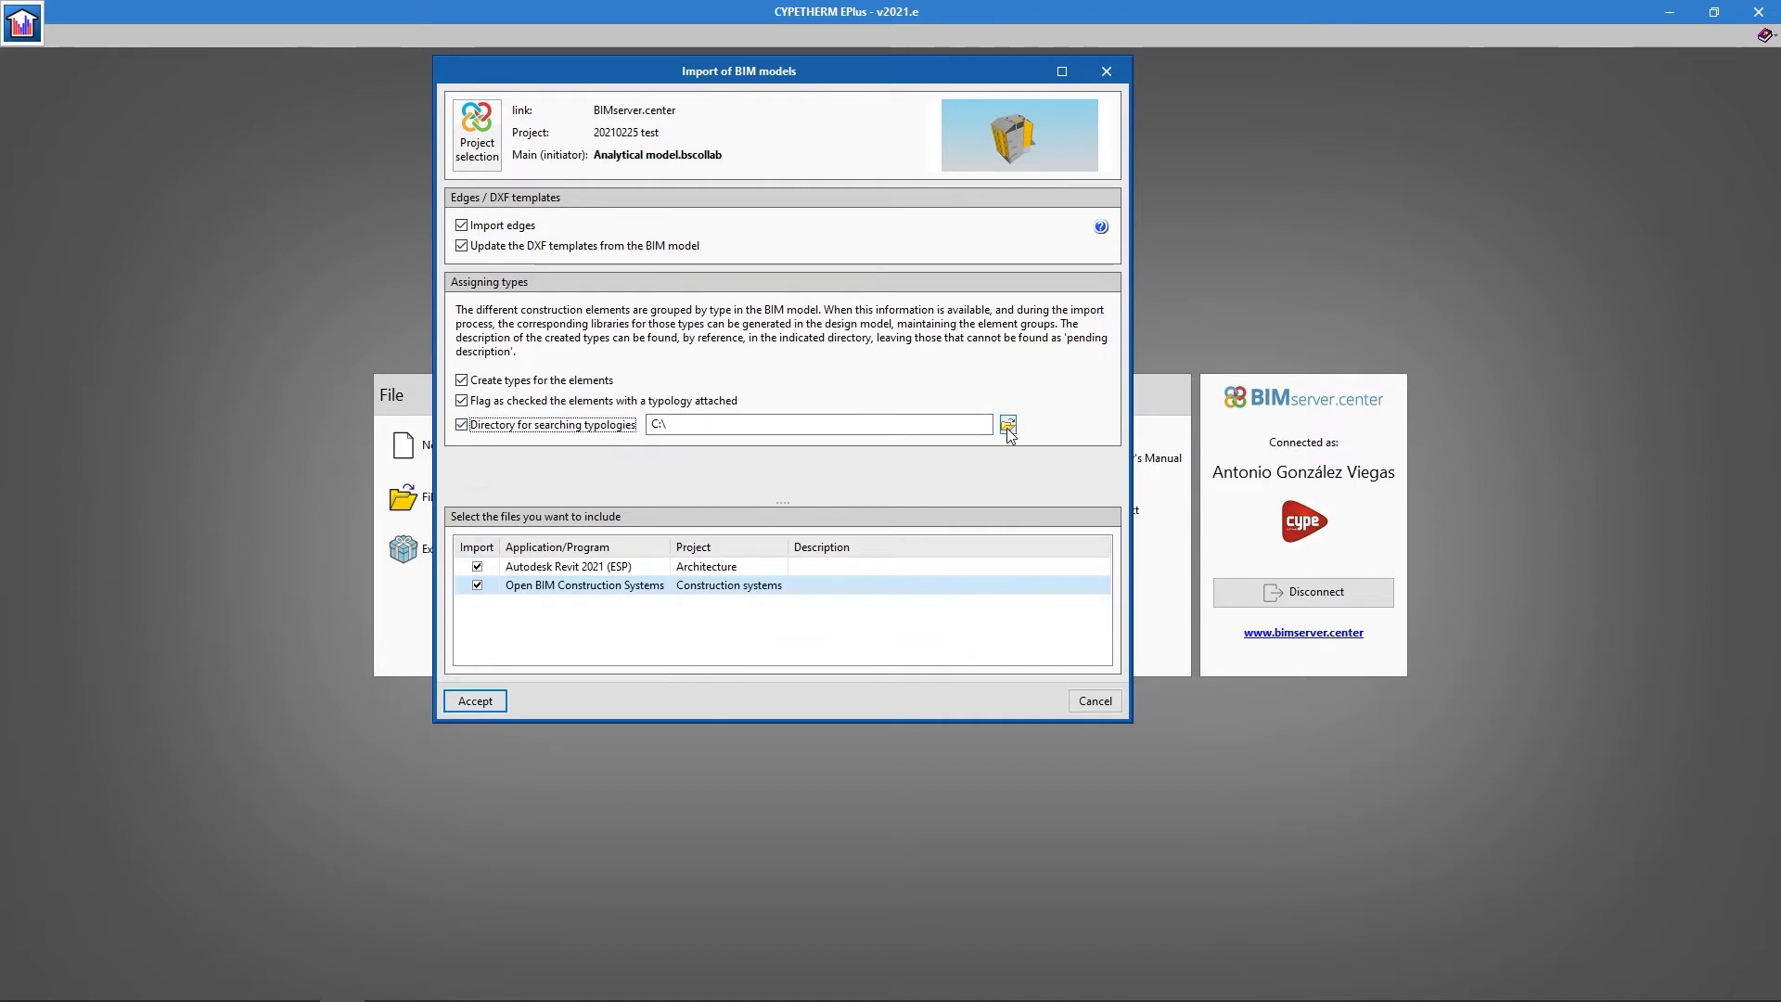
left_click(463, 426)
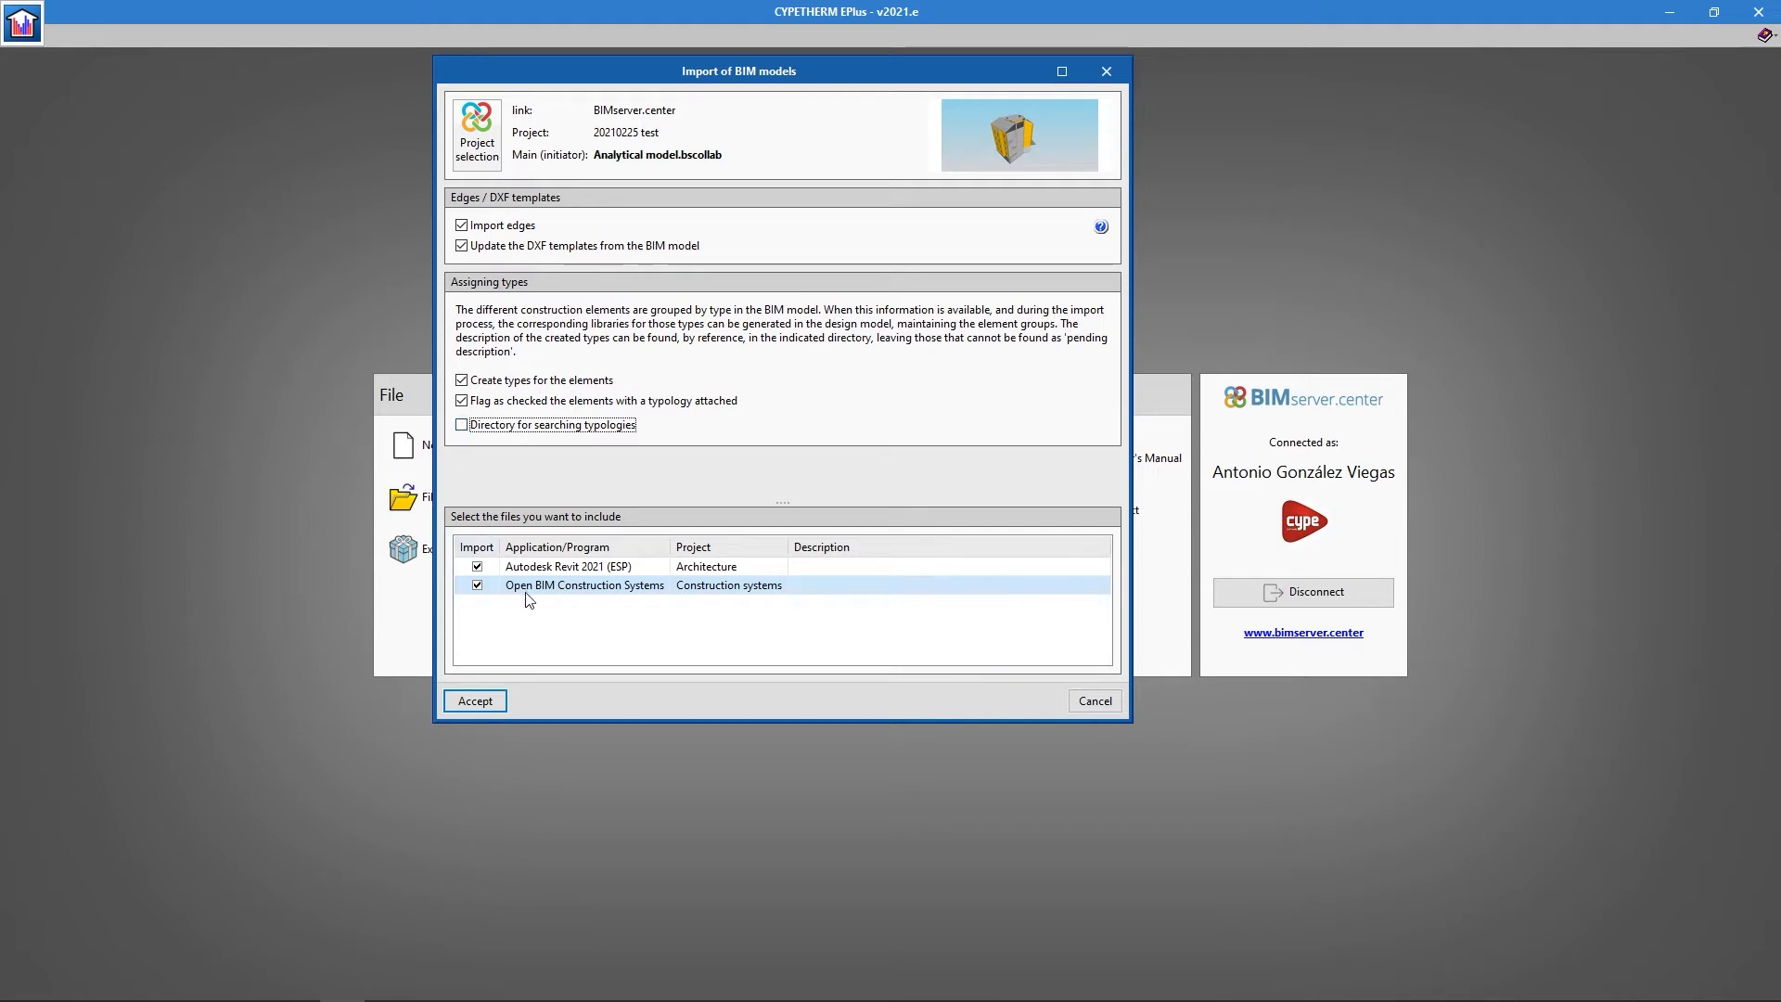
left_click(494, 698)
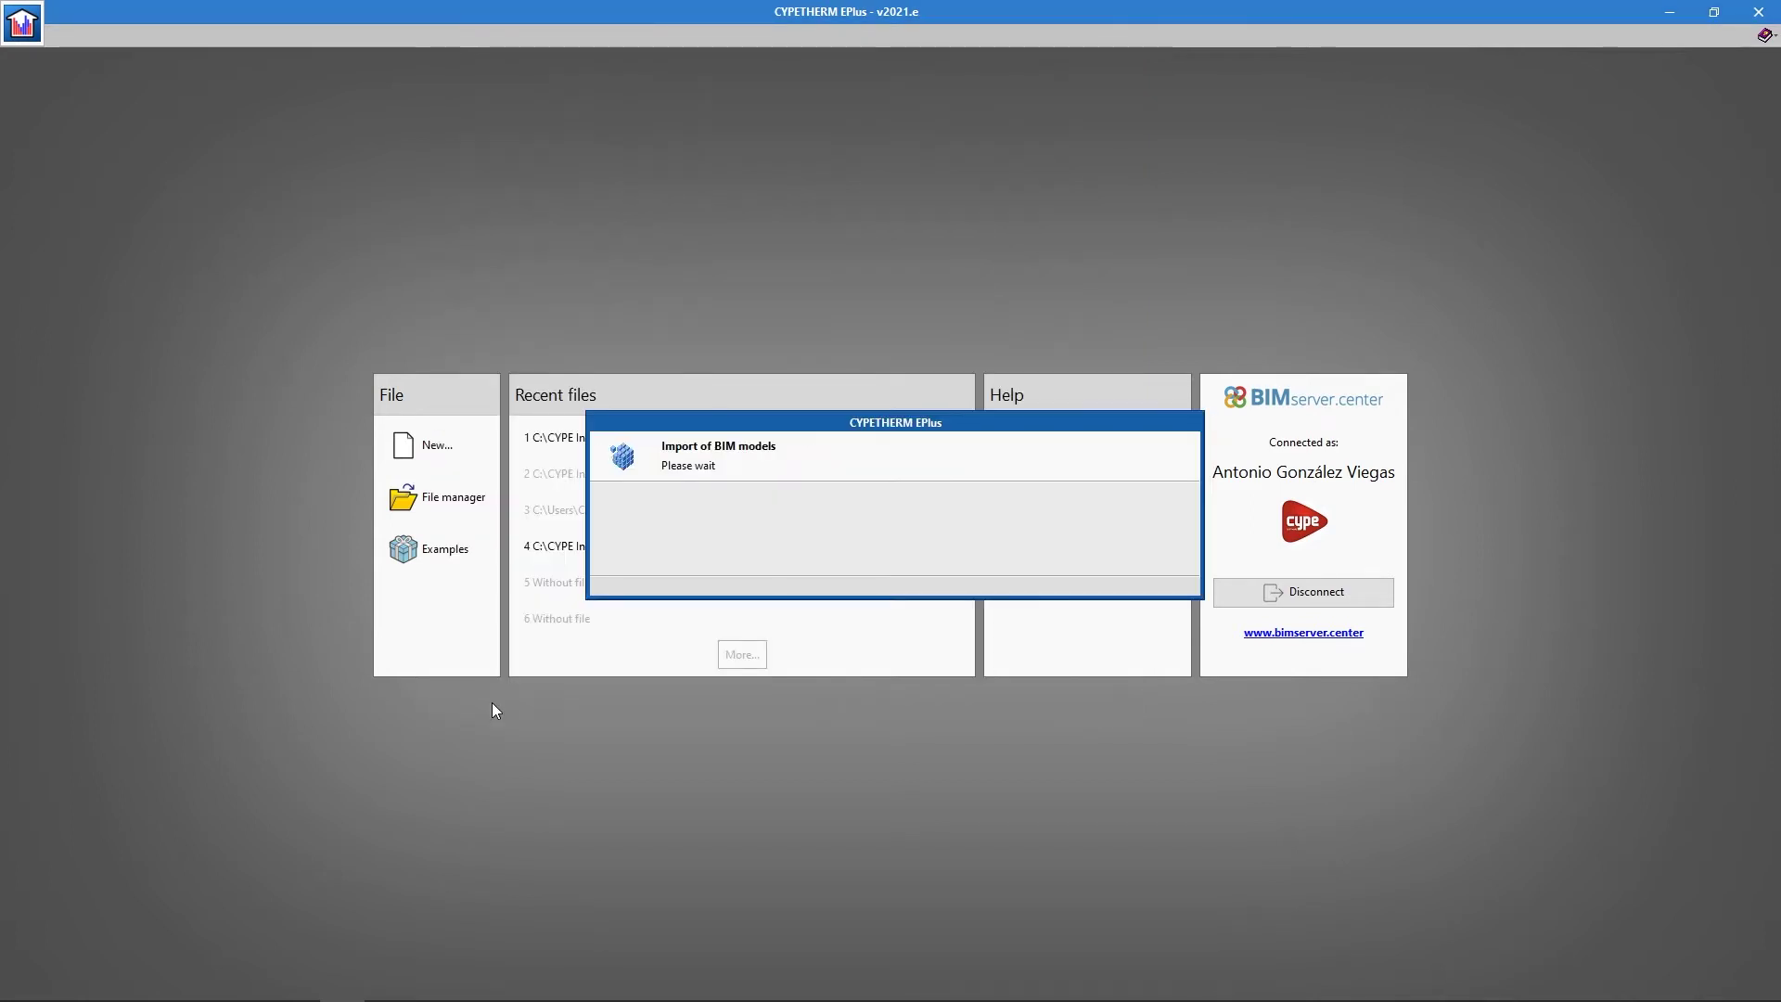
key("Return")
- View the imported building's front façade in the 3D preview and collapse the Library and Zones branches of the building tree
left_click_drag(247, 779, 247, 502)
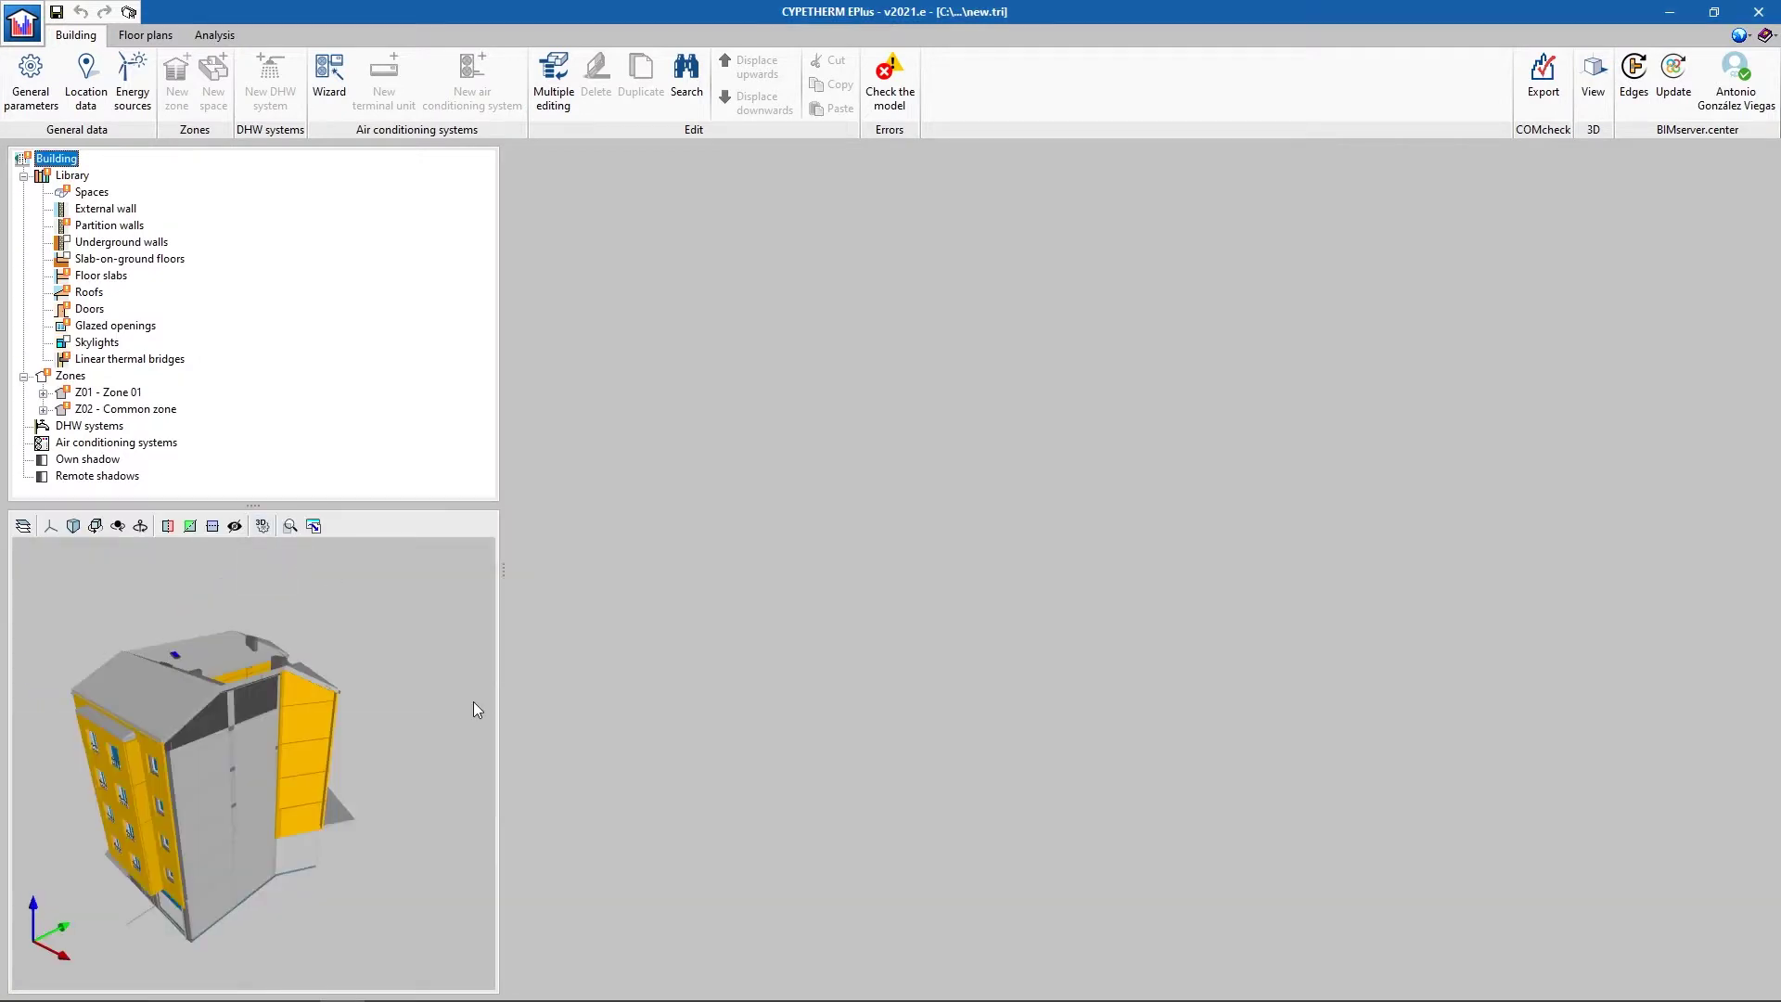
middle_click_drag(104, 779, 129, 738)
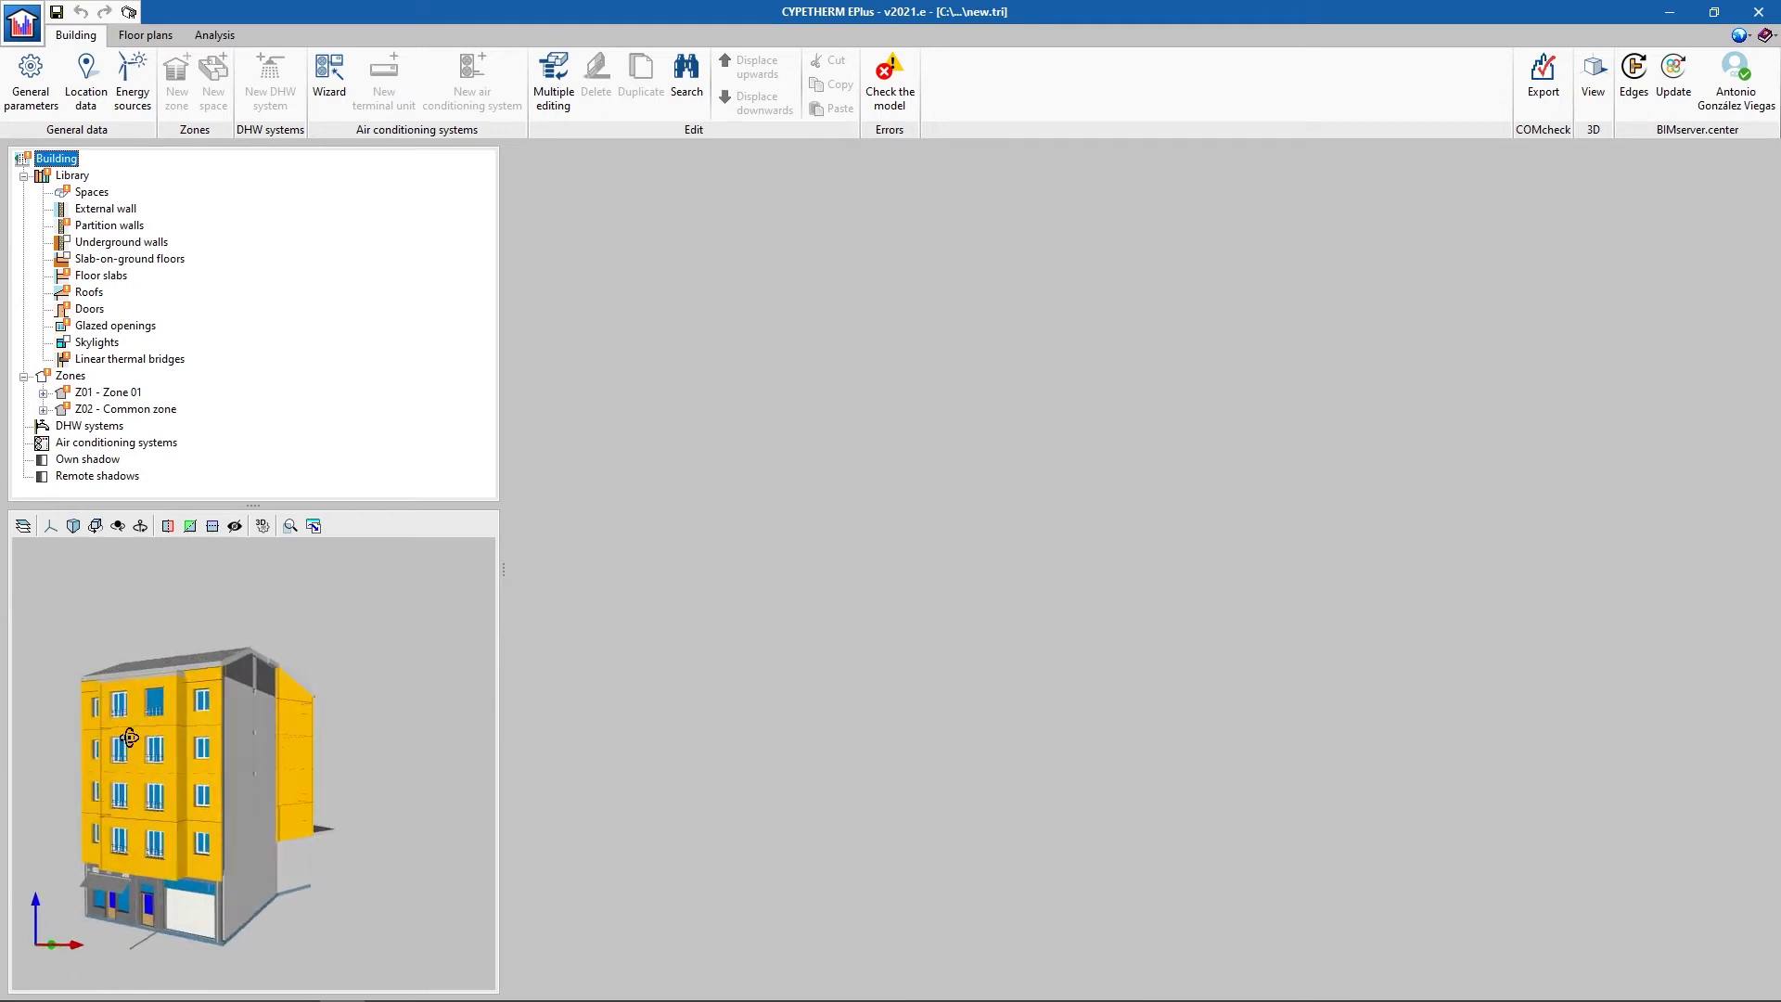
left_click(23, 176)
left_click(23, 192)
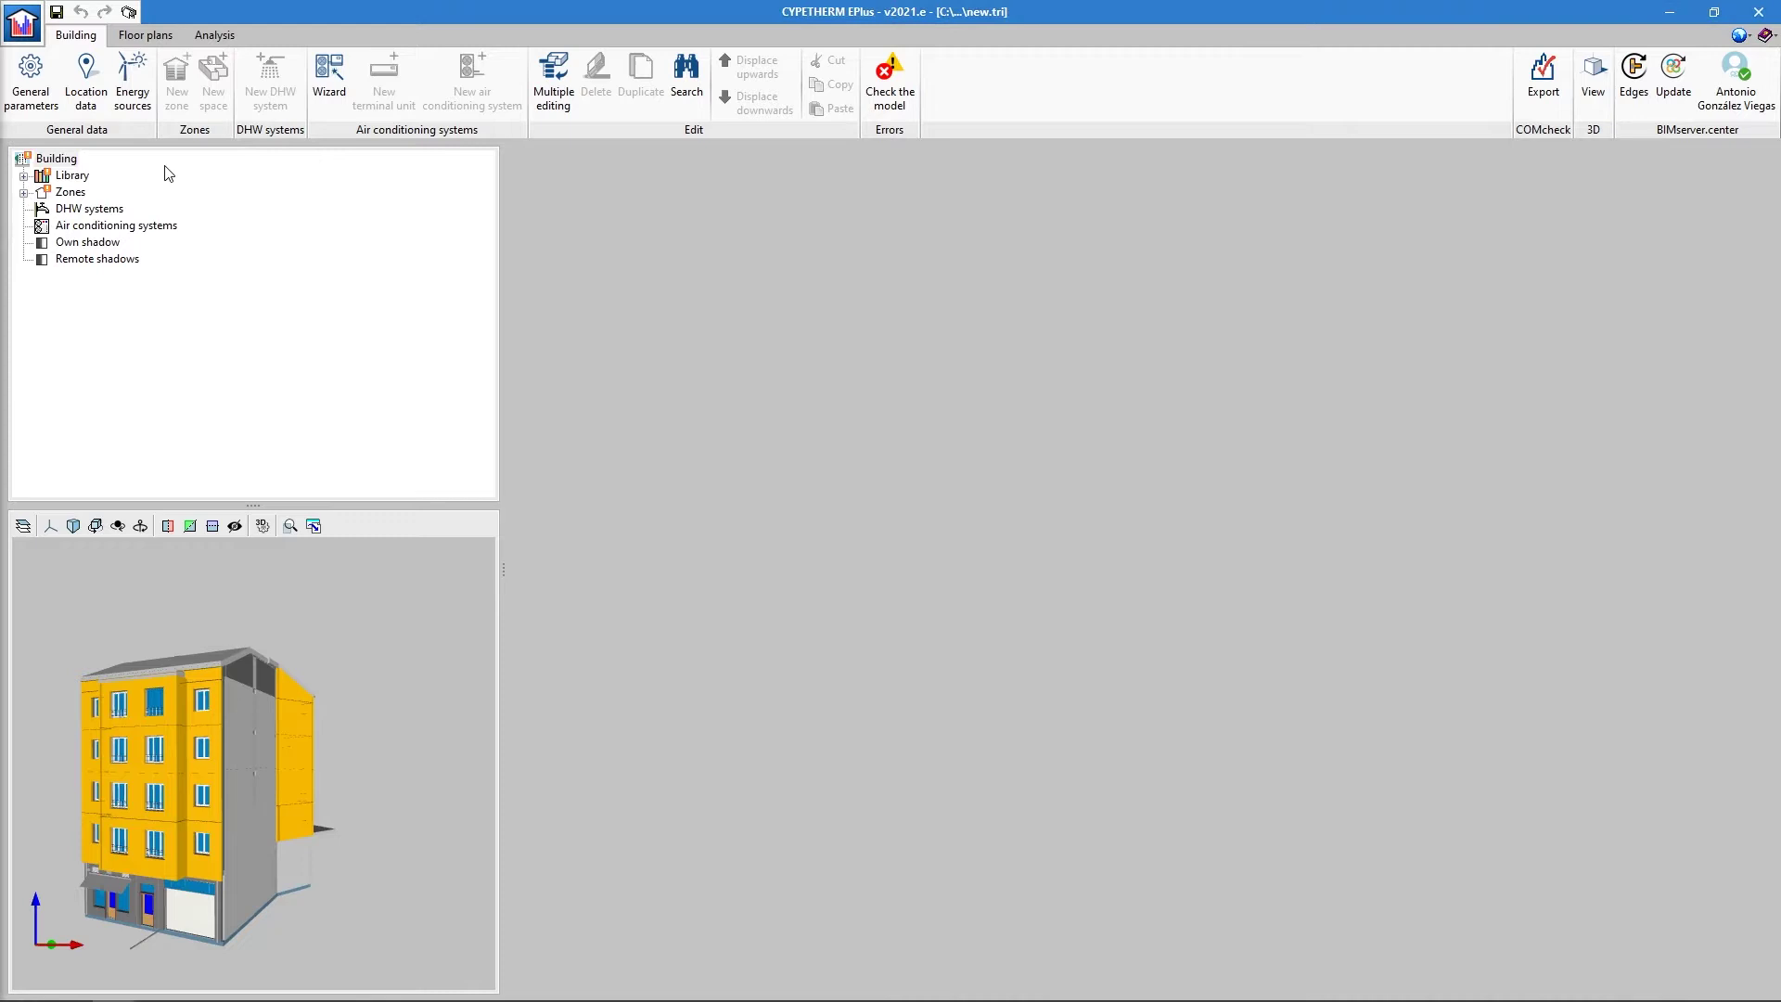
- Accept the general parameters with the ISO 13788 condensation check and DHW demand by thermal zone, reviewing envelope air permeability and the total-demand option
left_click(43, 106)
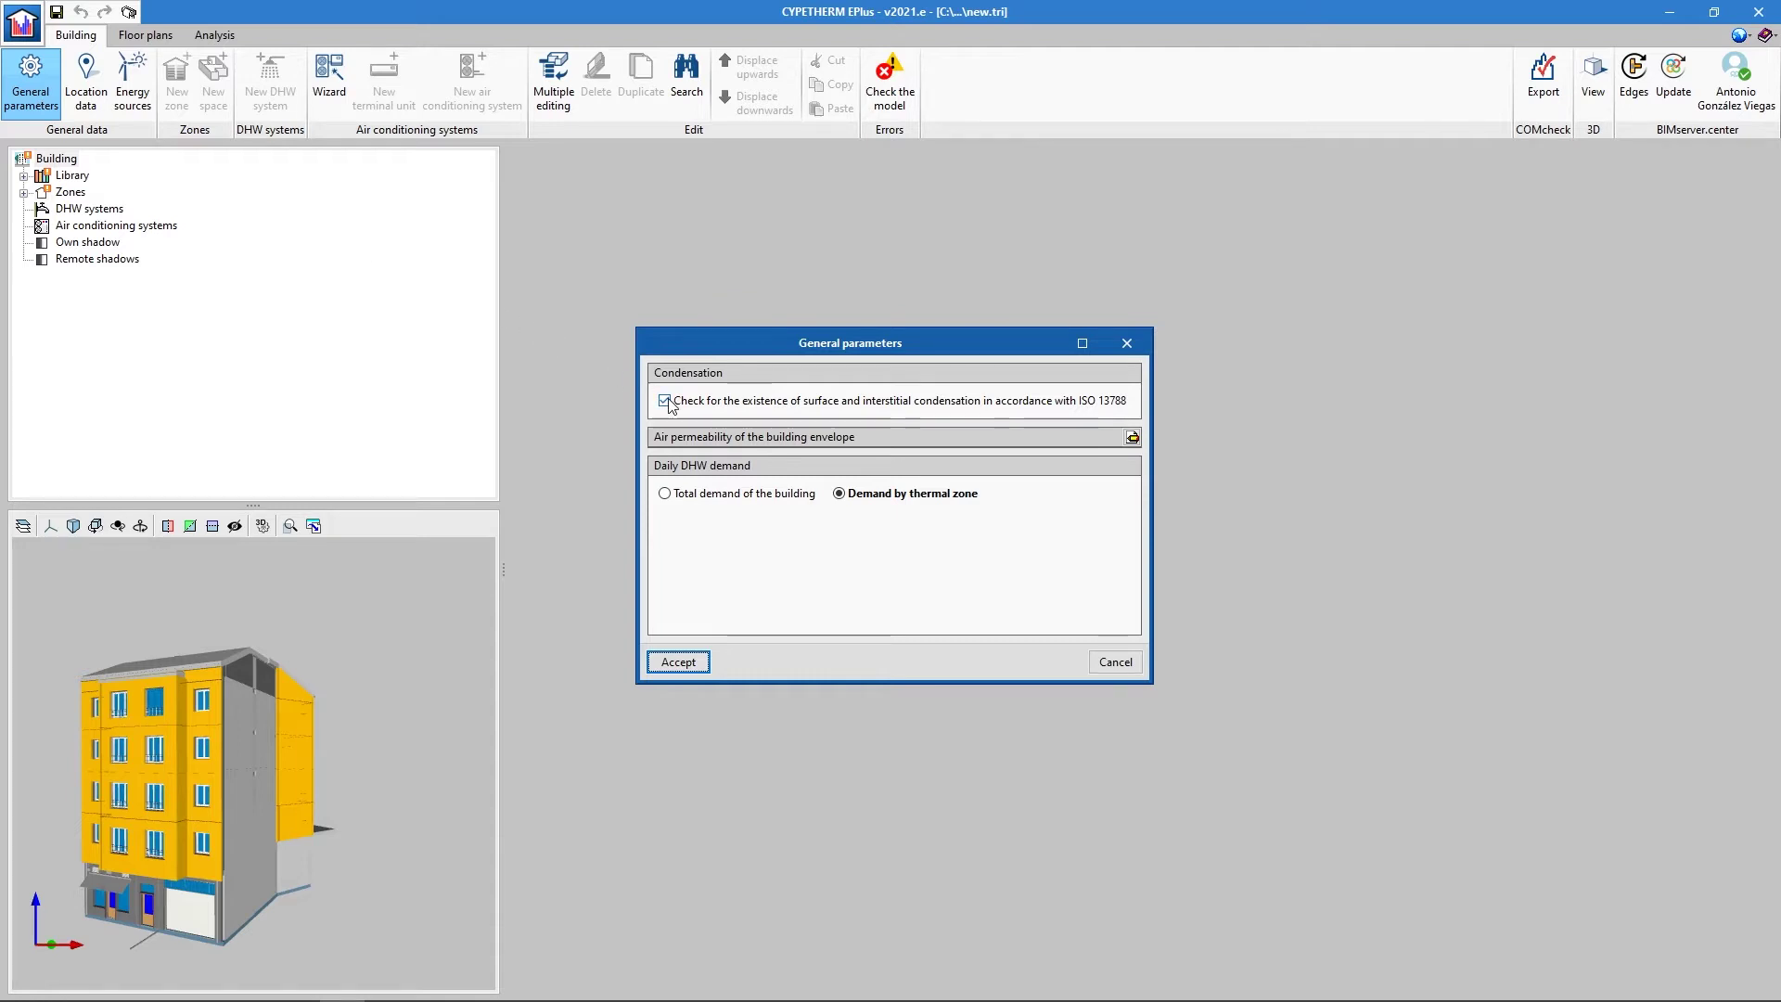
left_click(1133, 437)
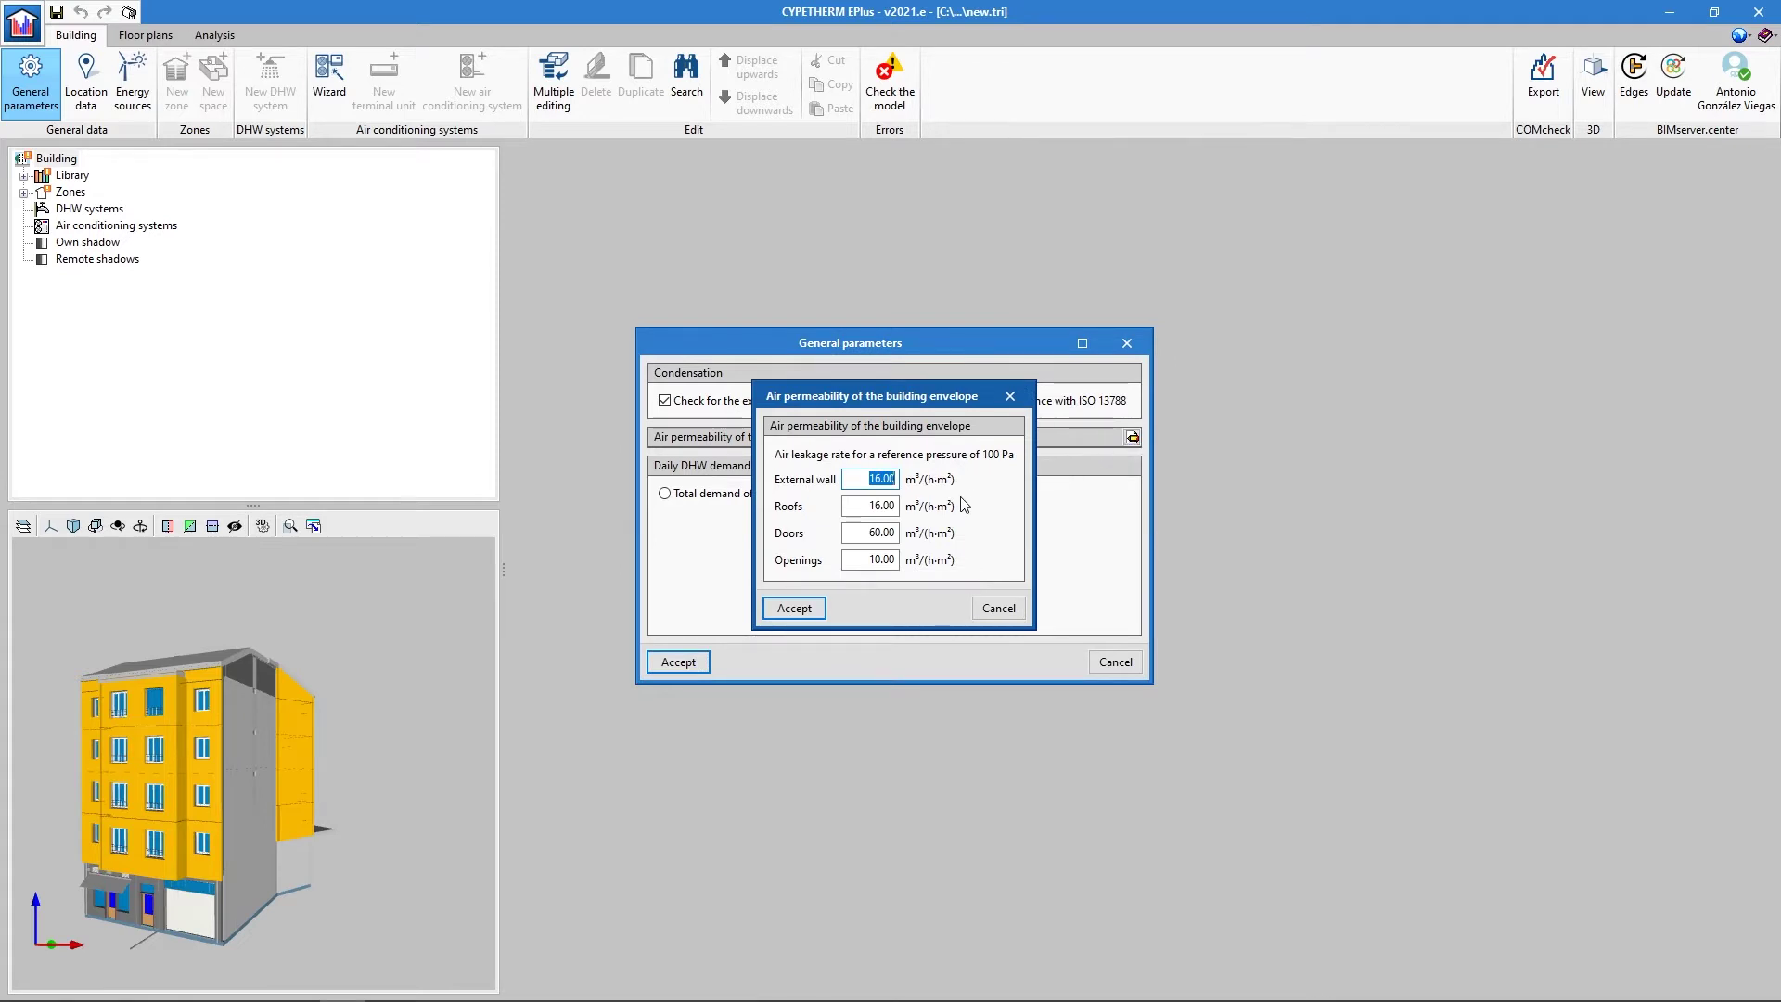
left_click(794, 607)
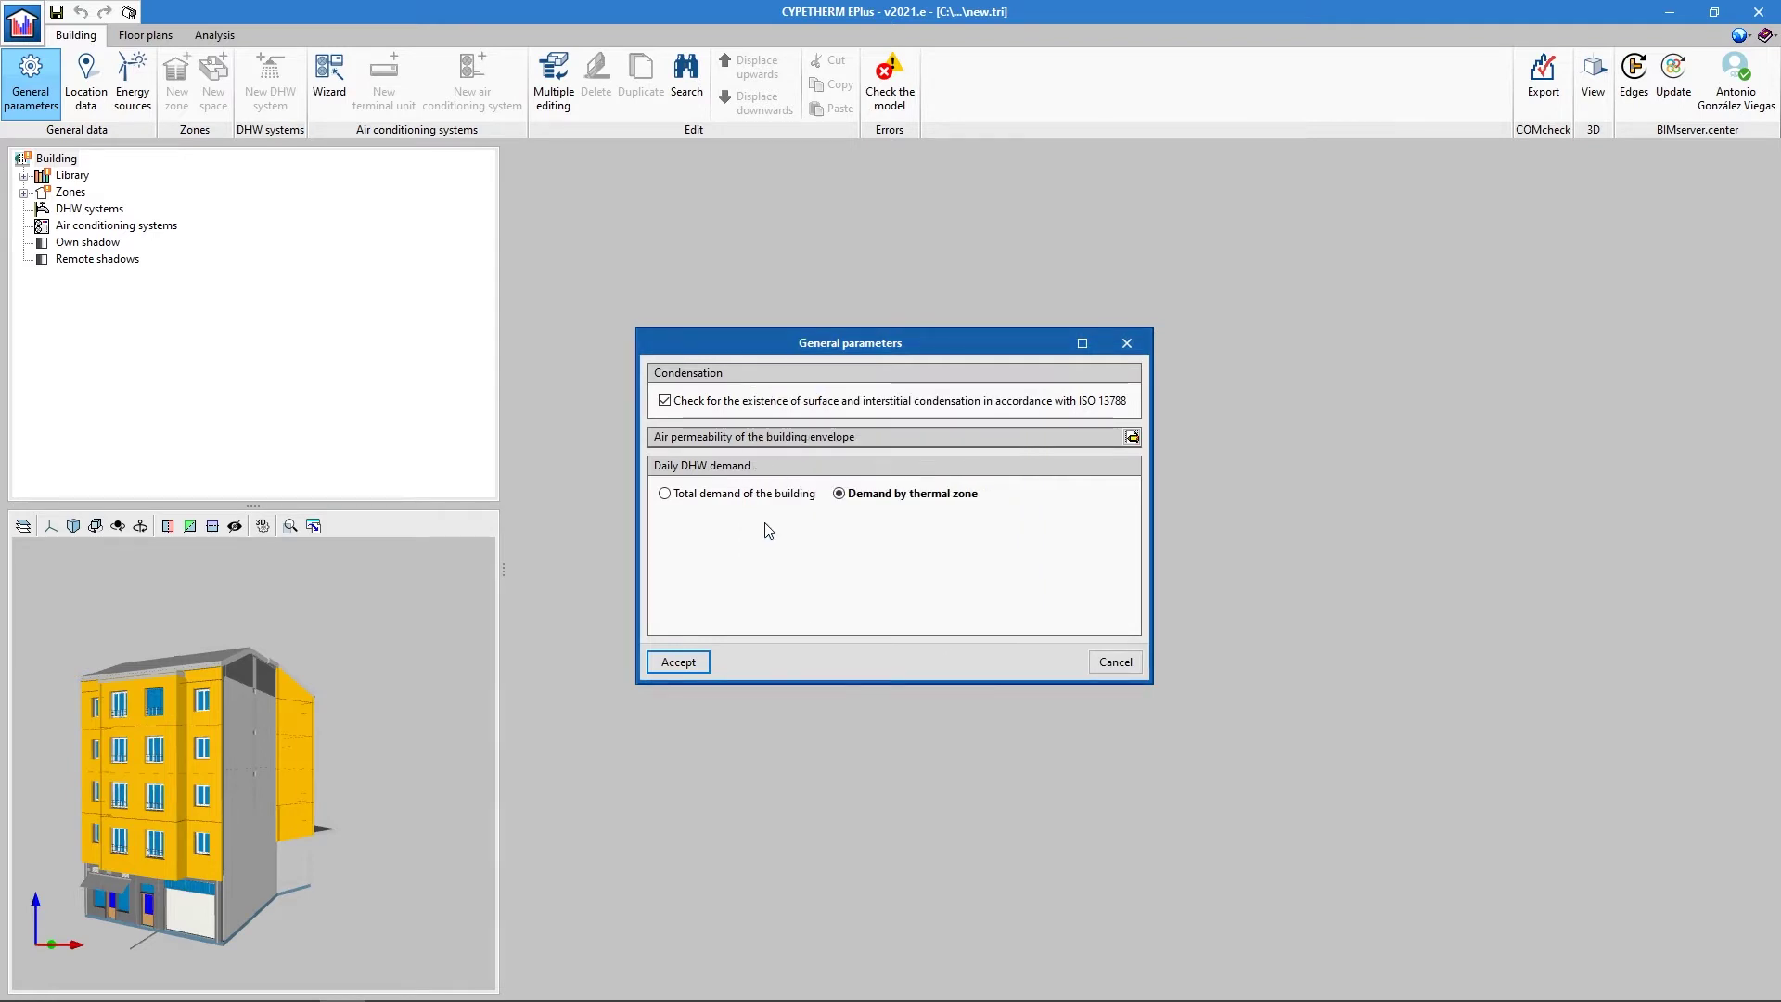
left_click(752, 495)
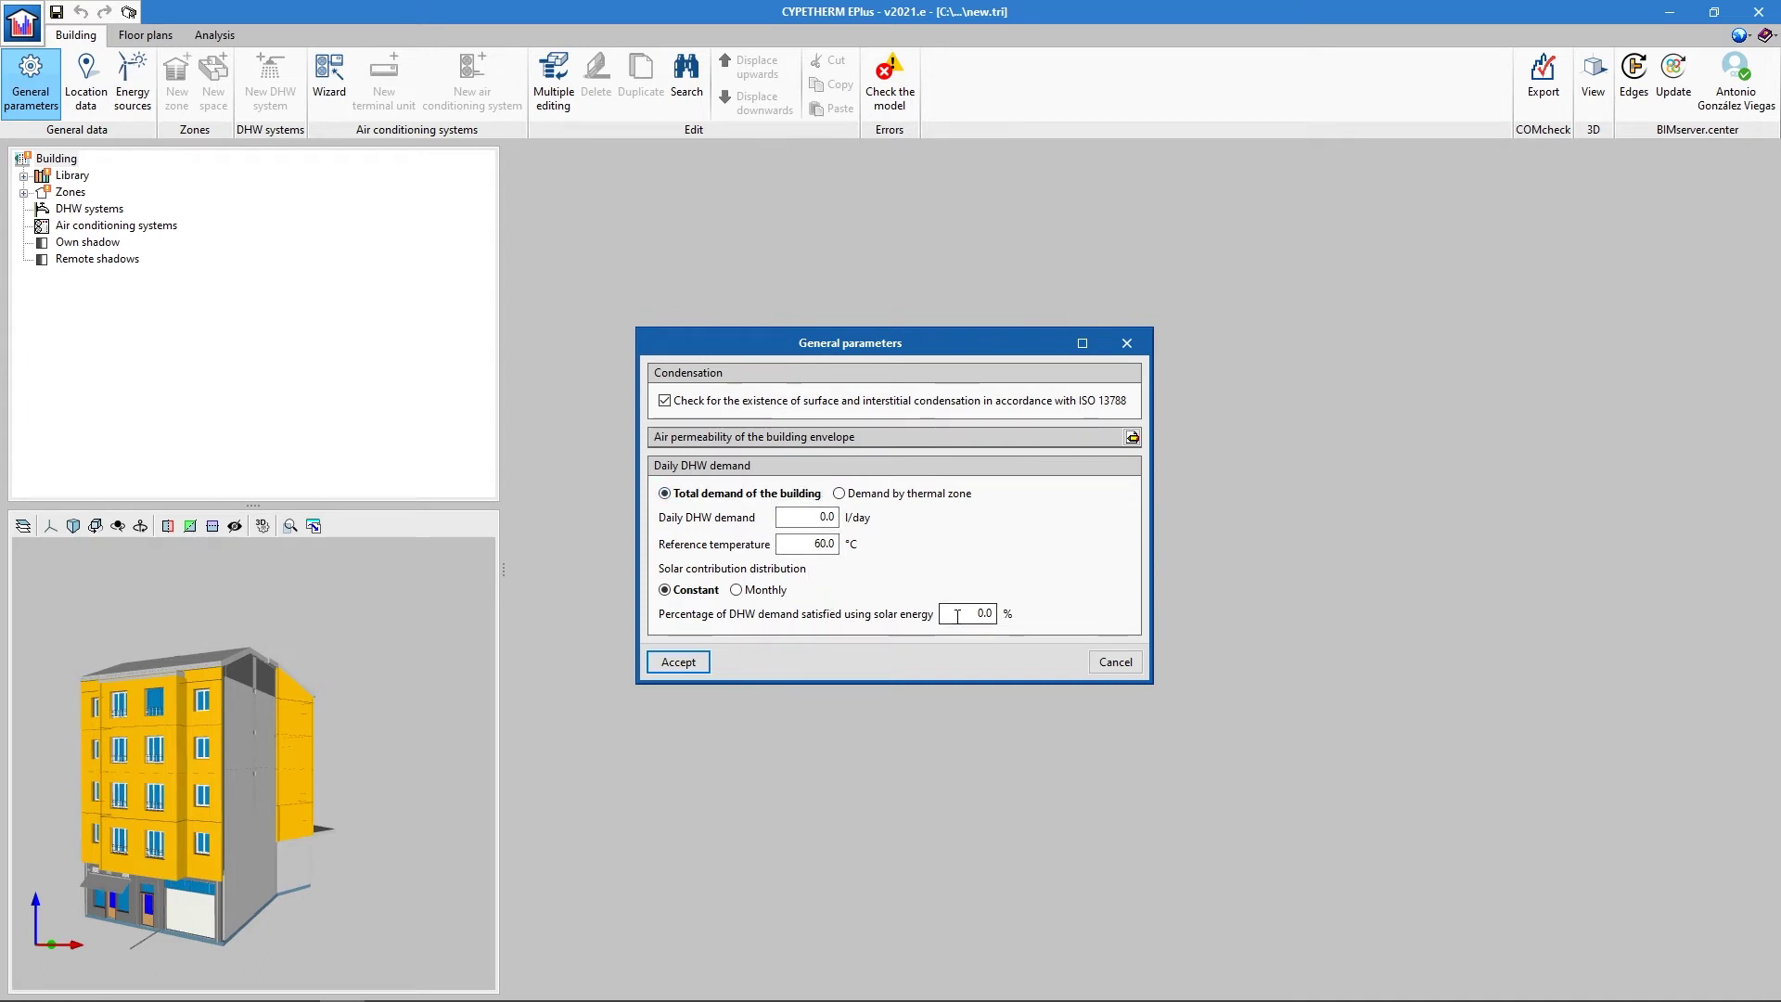
left_click(904, 495)
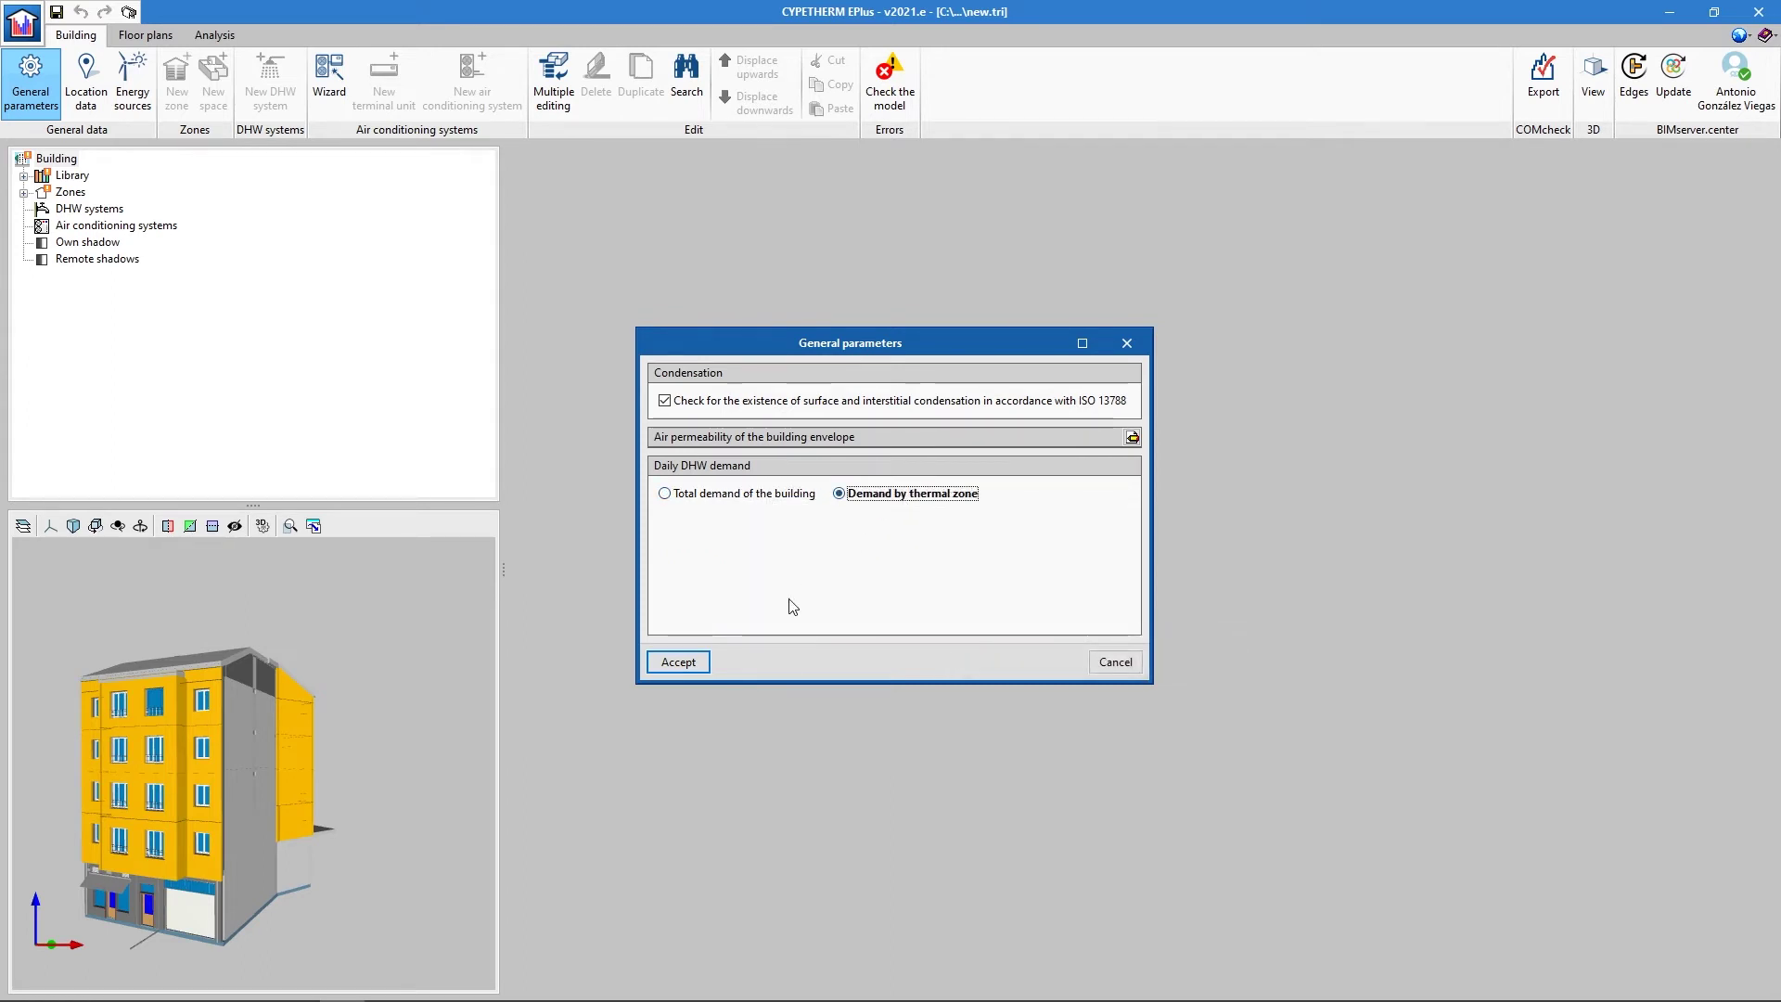
left_click(657, 660)
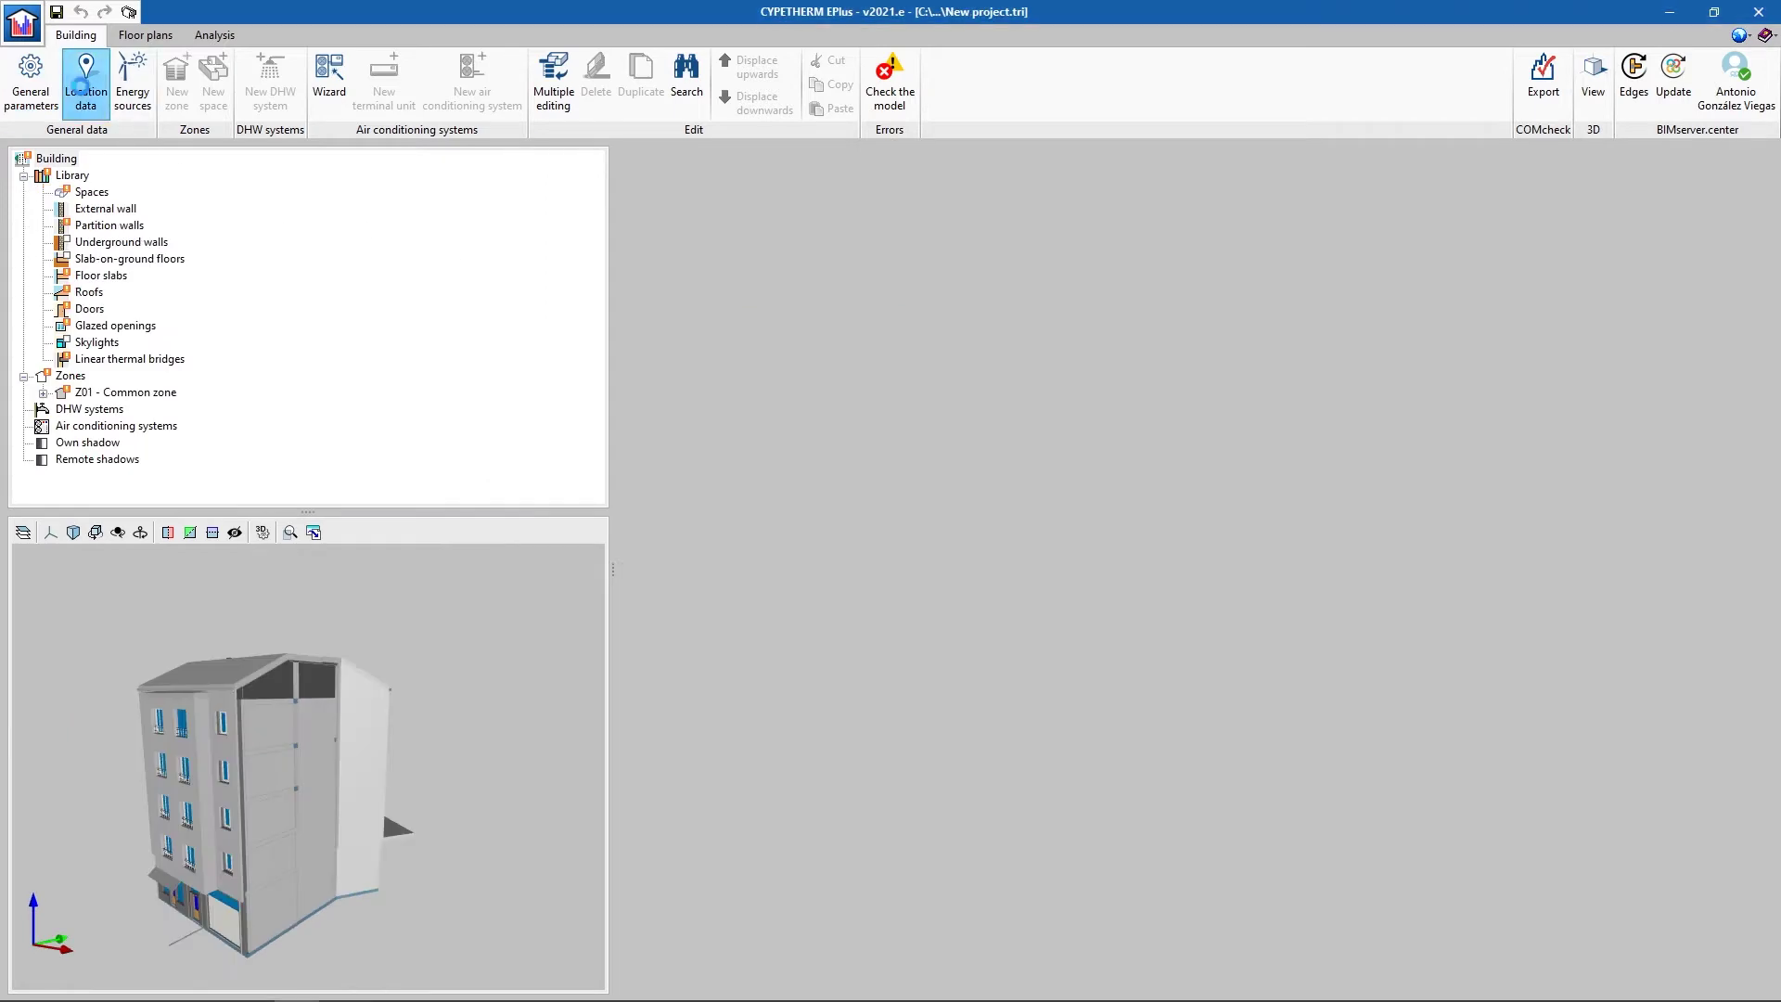
- Review the building's location data, soil and water temperatures, condensation conditions and climate charts, and accept them
left_click(85, 91)
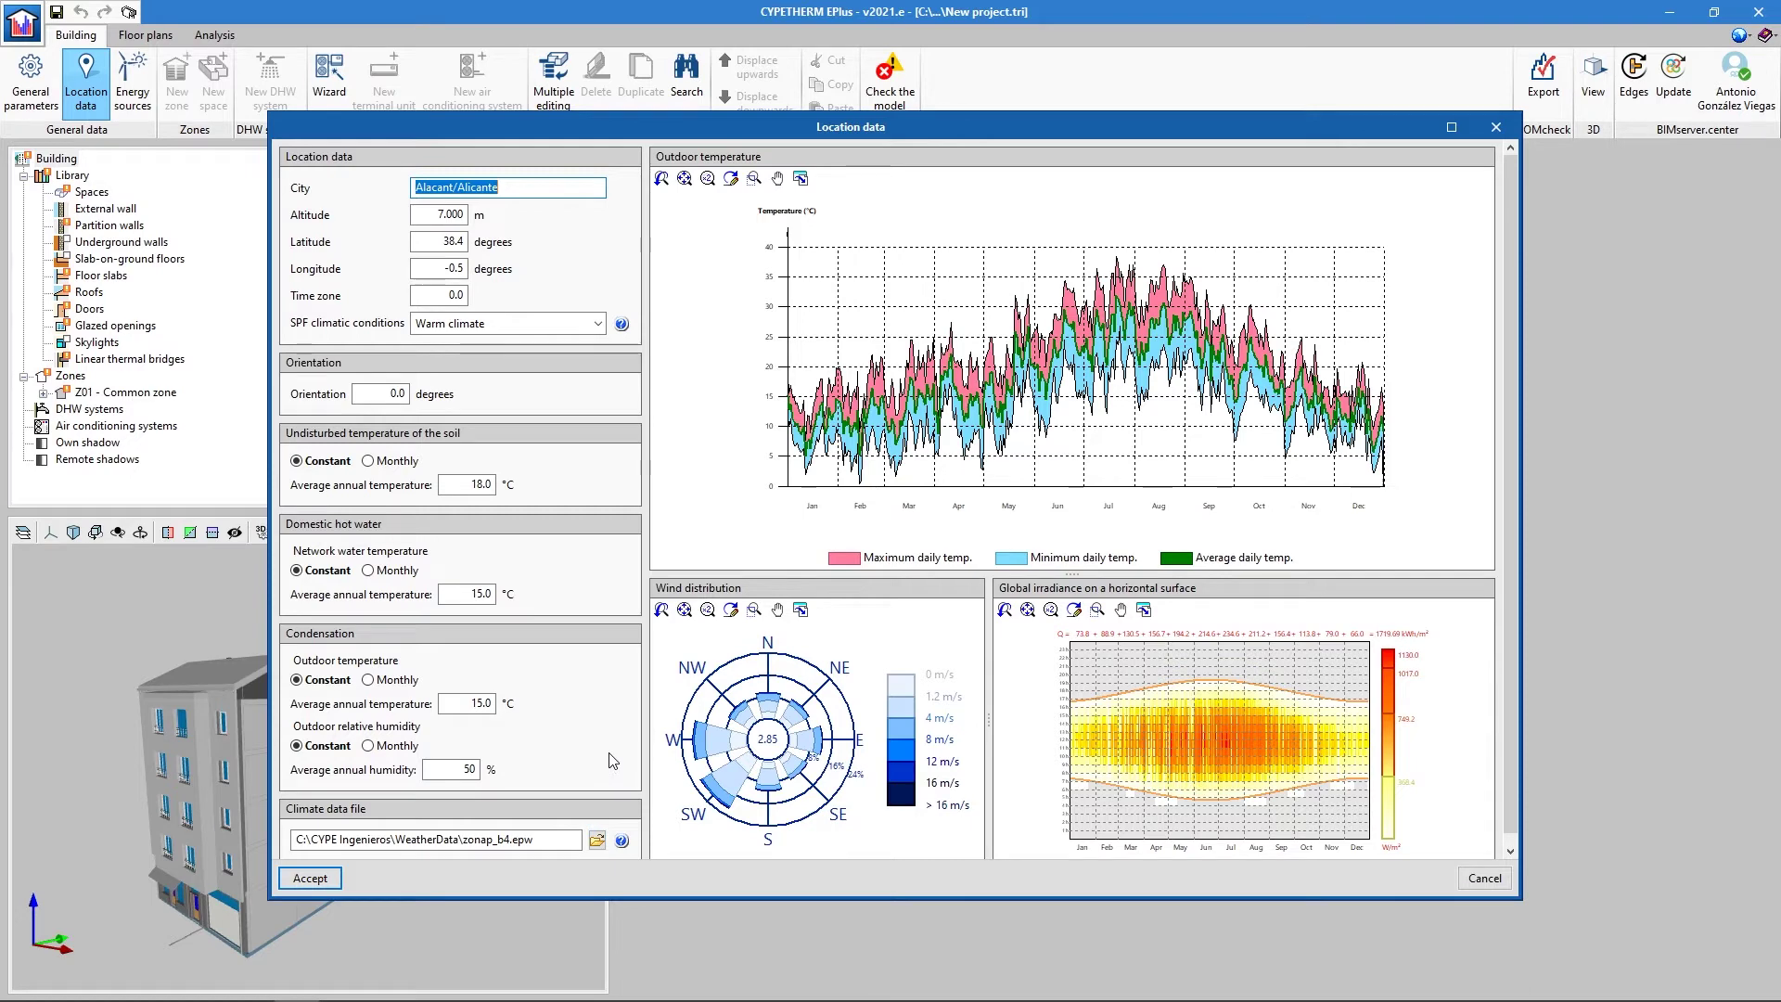
left_click(323, 879)
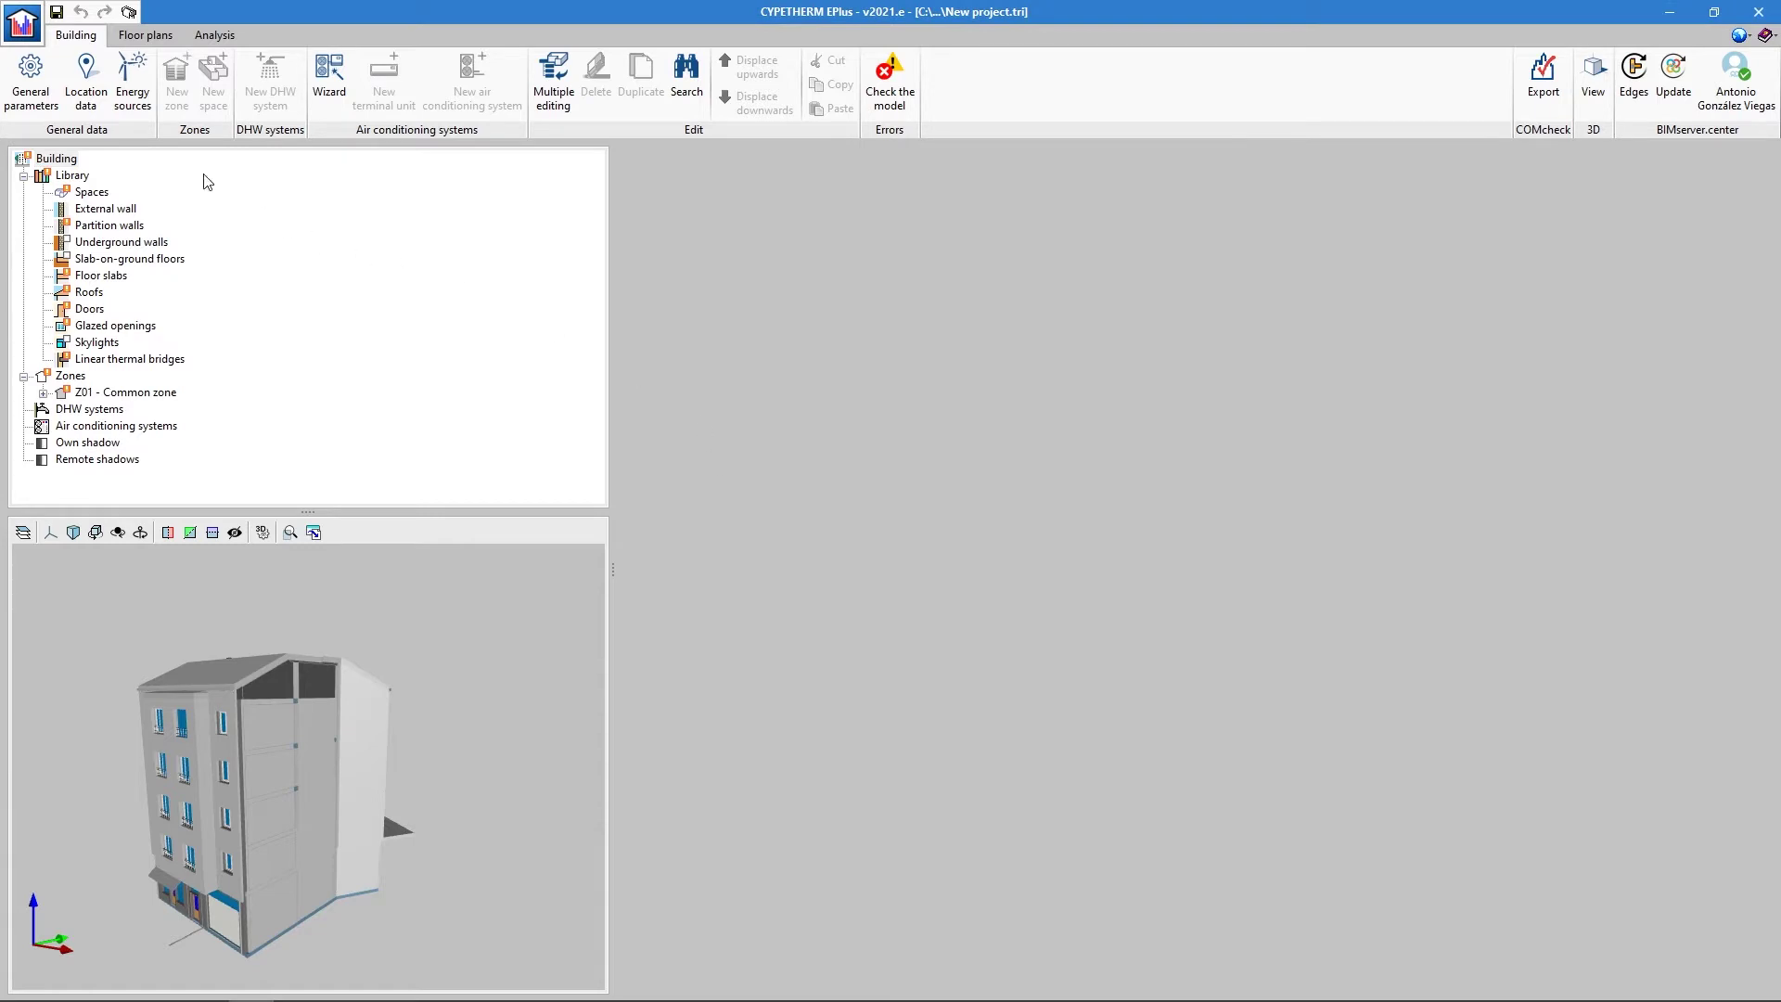
- Review the energy conversion factors and choose All the energy consumed is generated for the final electrical energy generated and auto-consumed
left_click(139, 99)
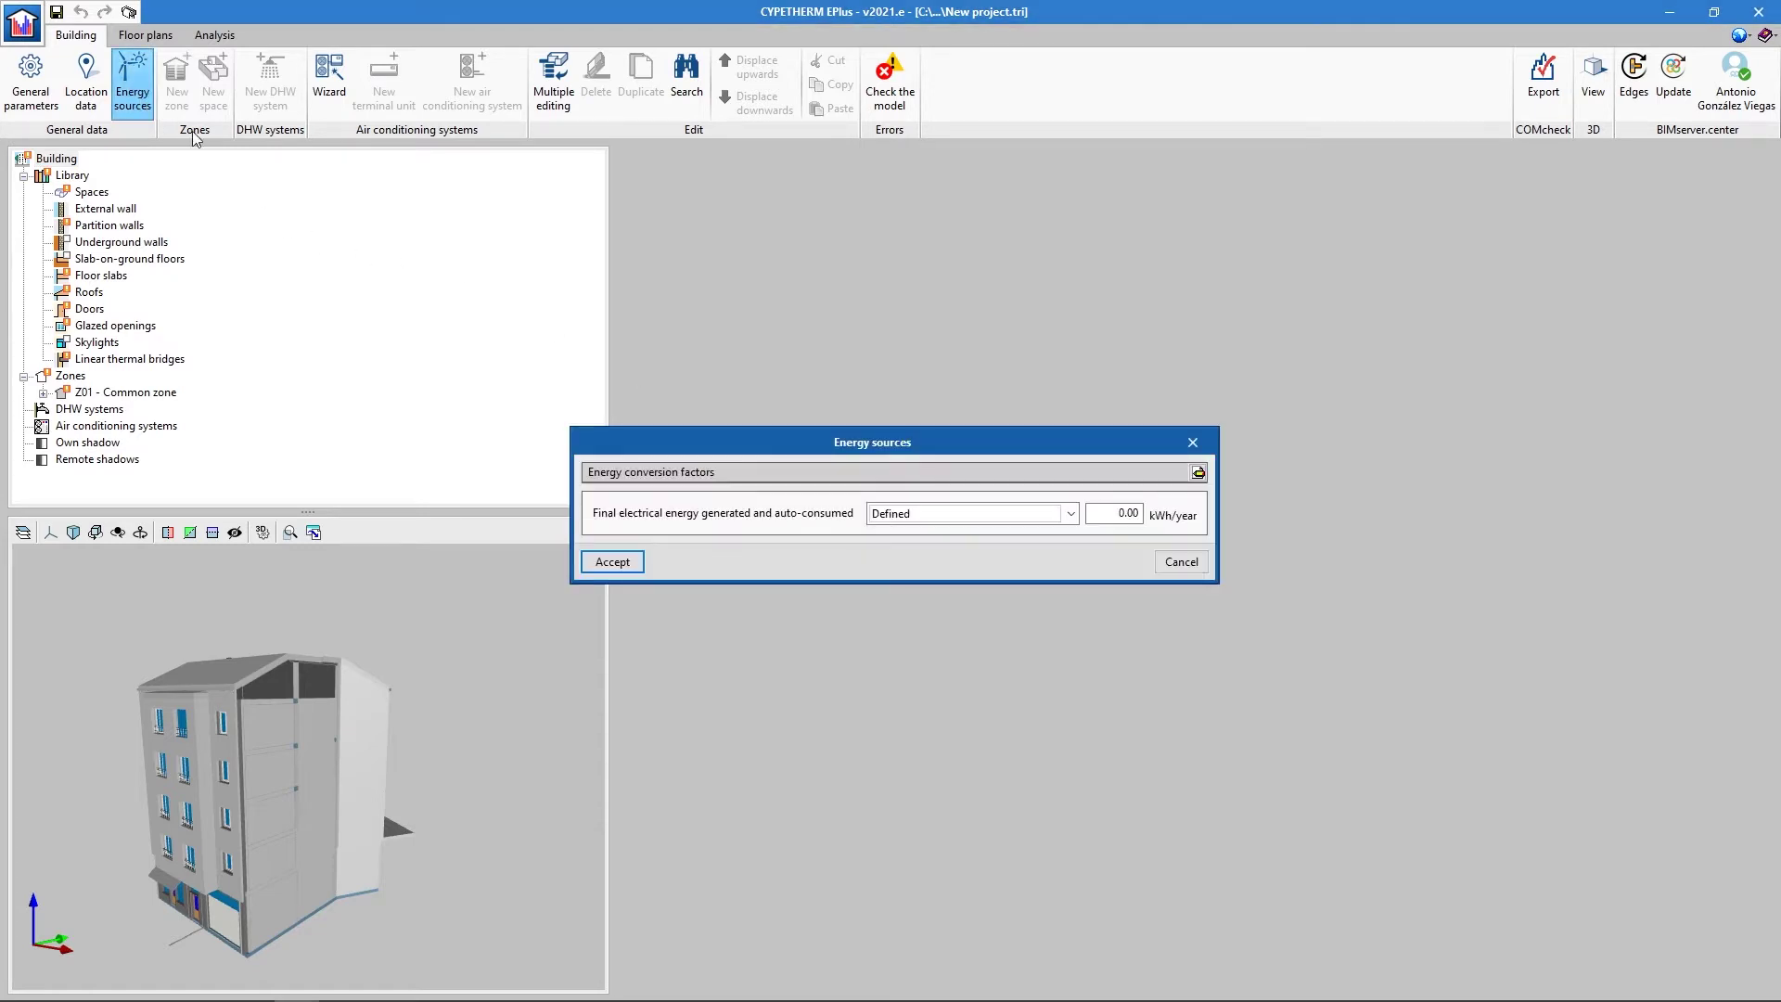
left_click(1197, 473)
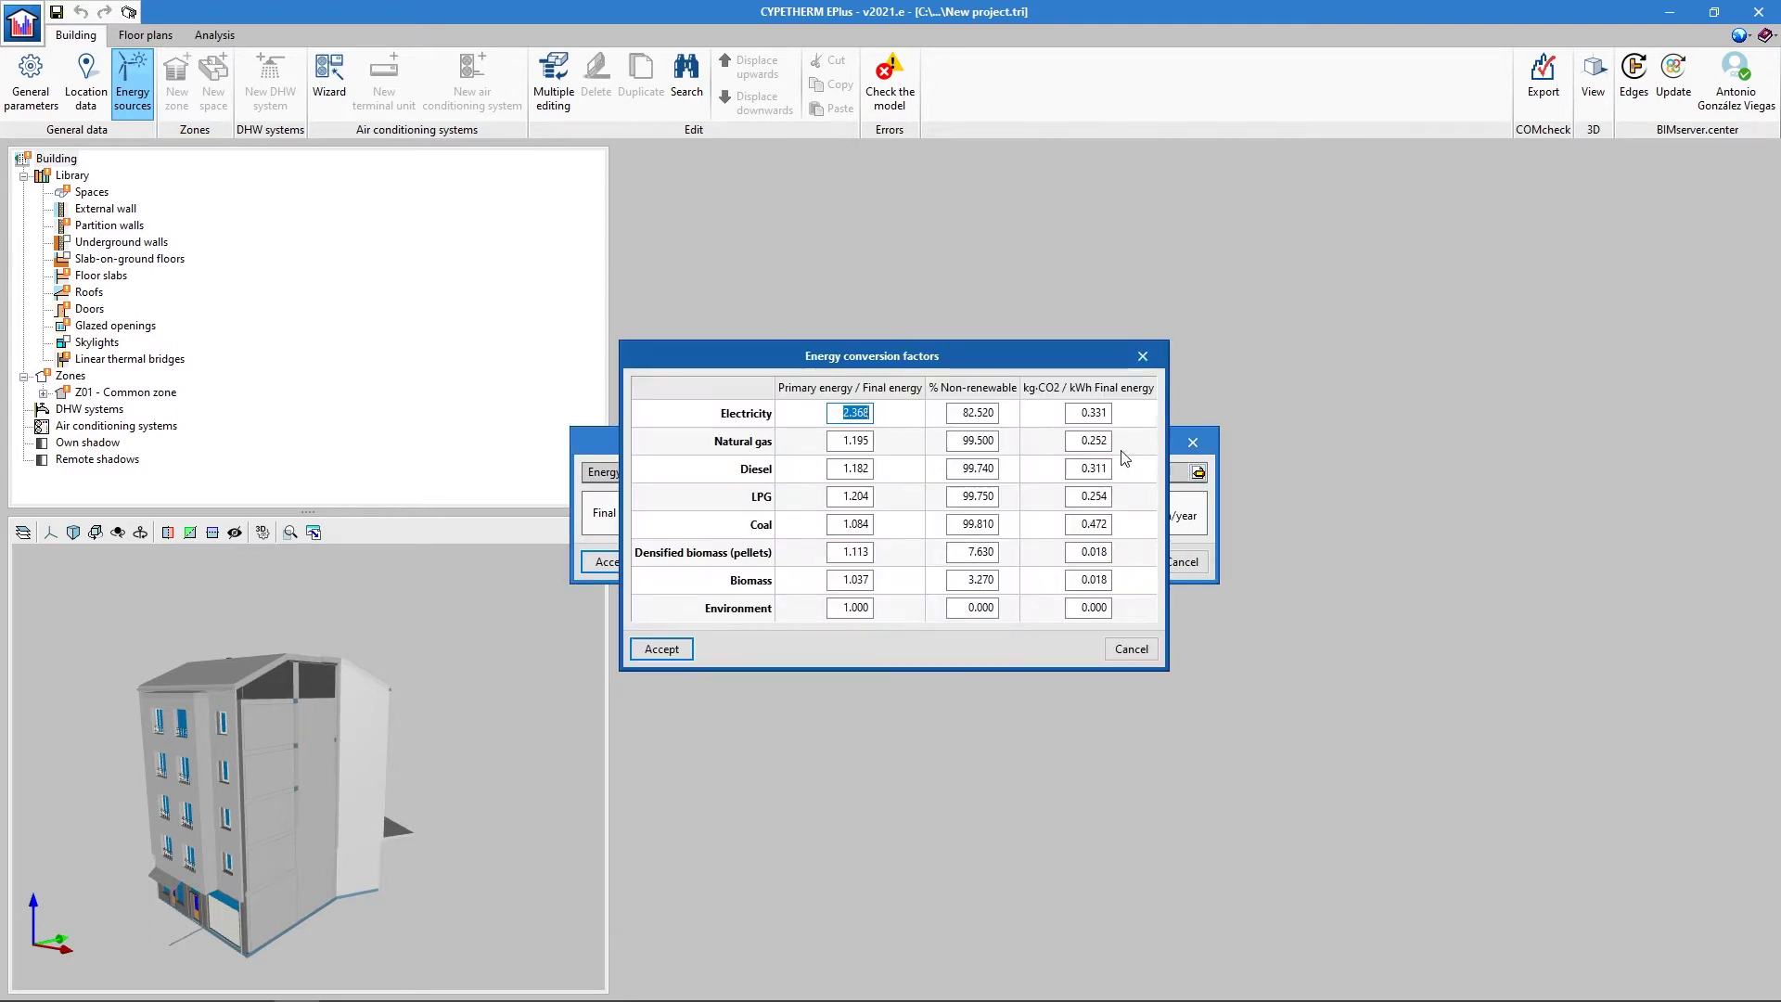
left_click(662, 649)
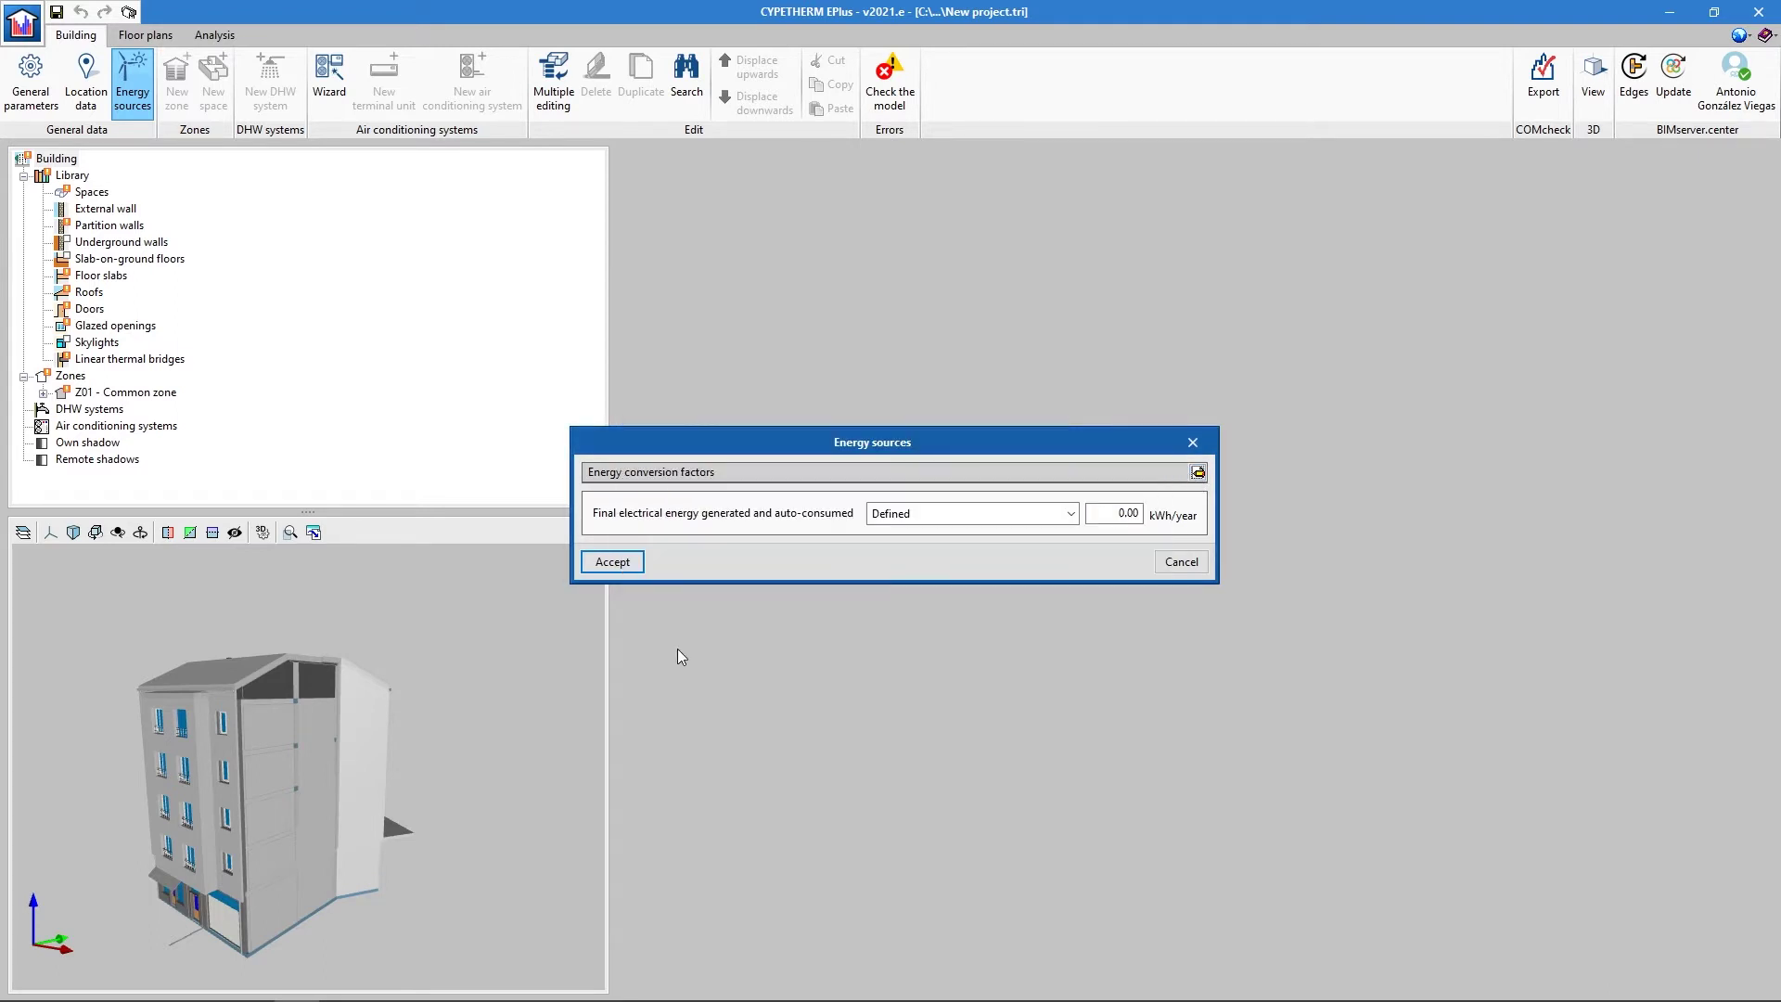
left_click(1072, 514)
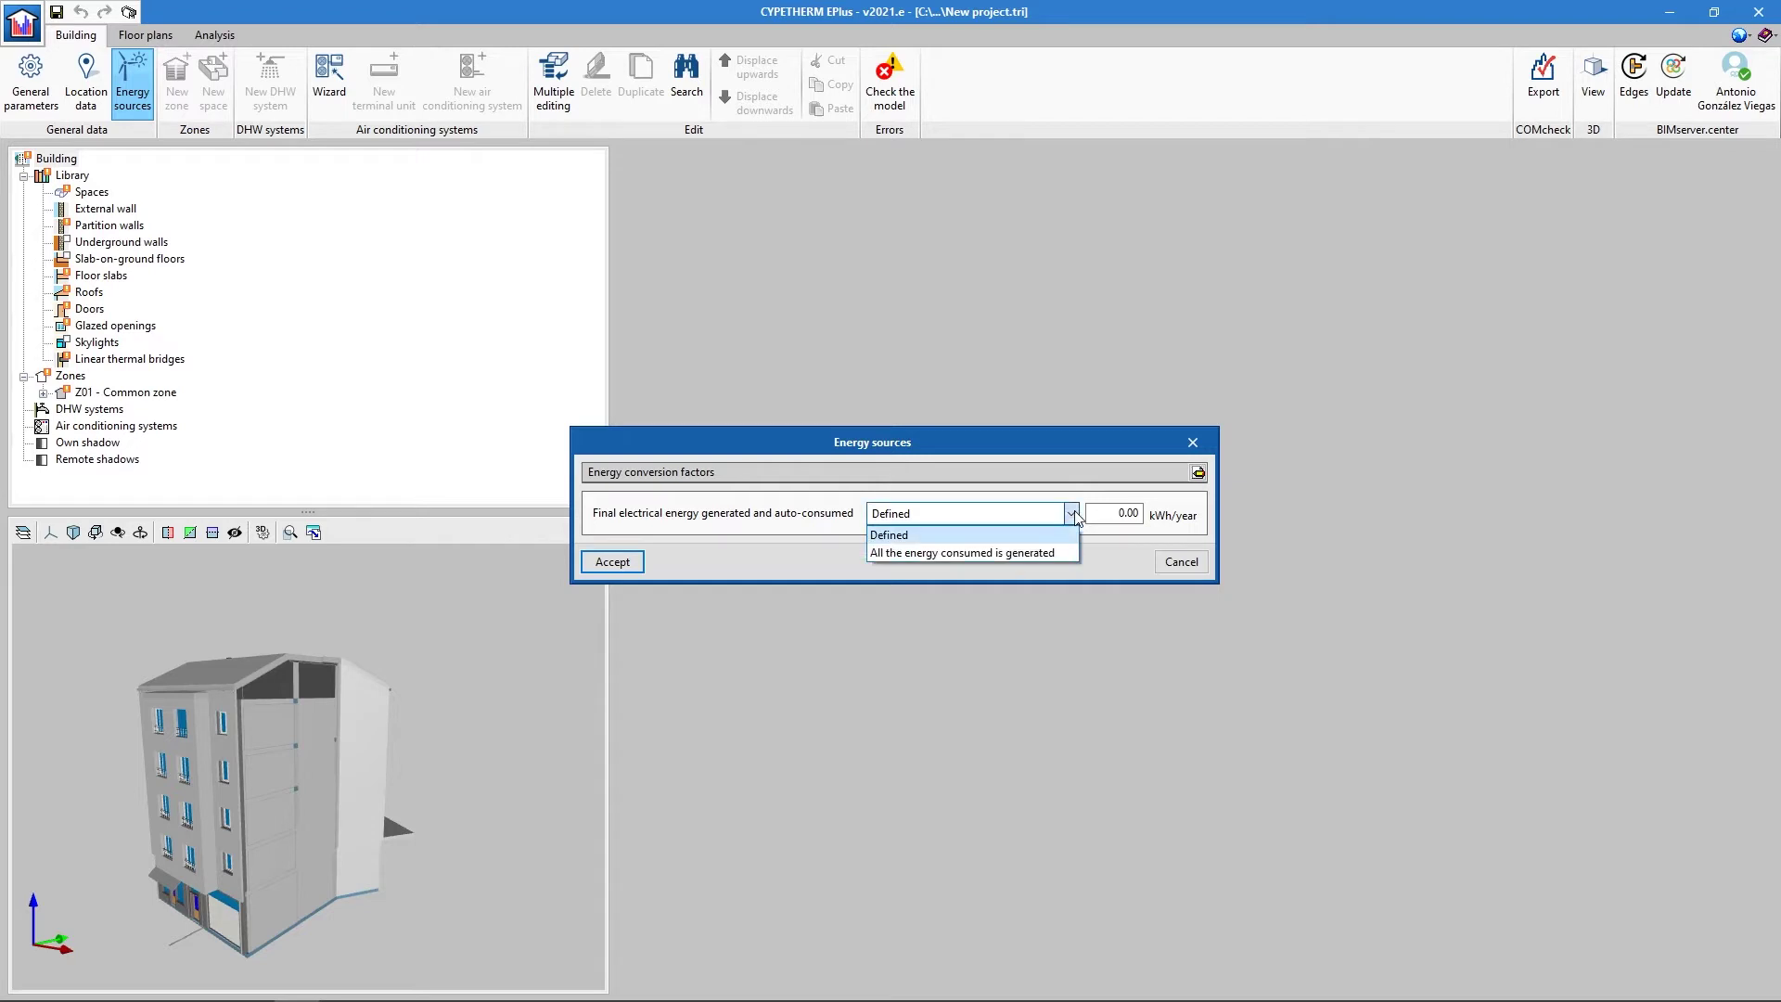
left_click(989, 553)
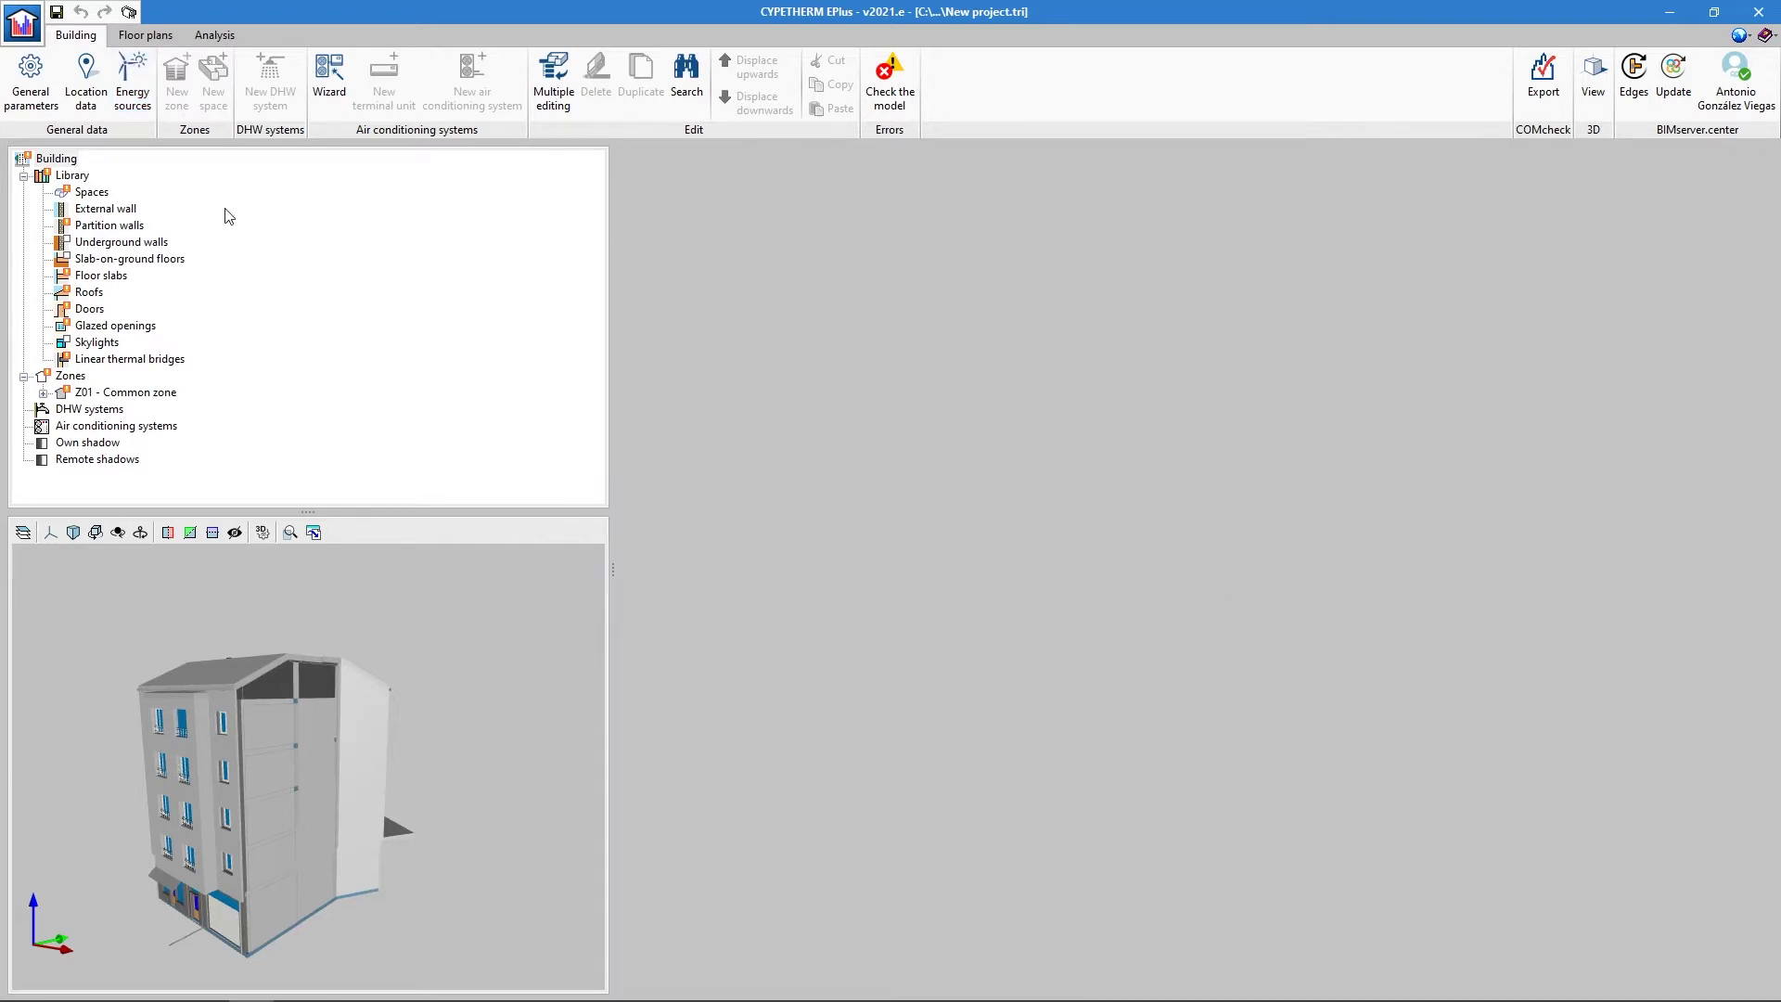
- Examine the library's spaces, external walls, underground walls, slab-on-ground floors and floor slabs
left_click(90, 192)
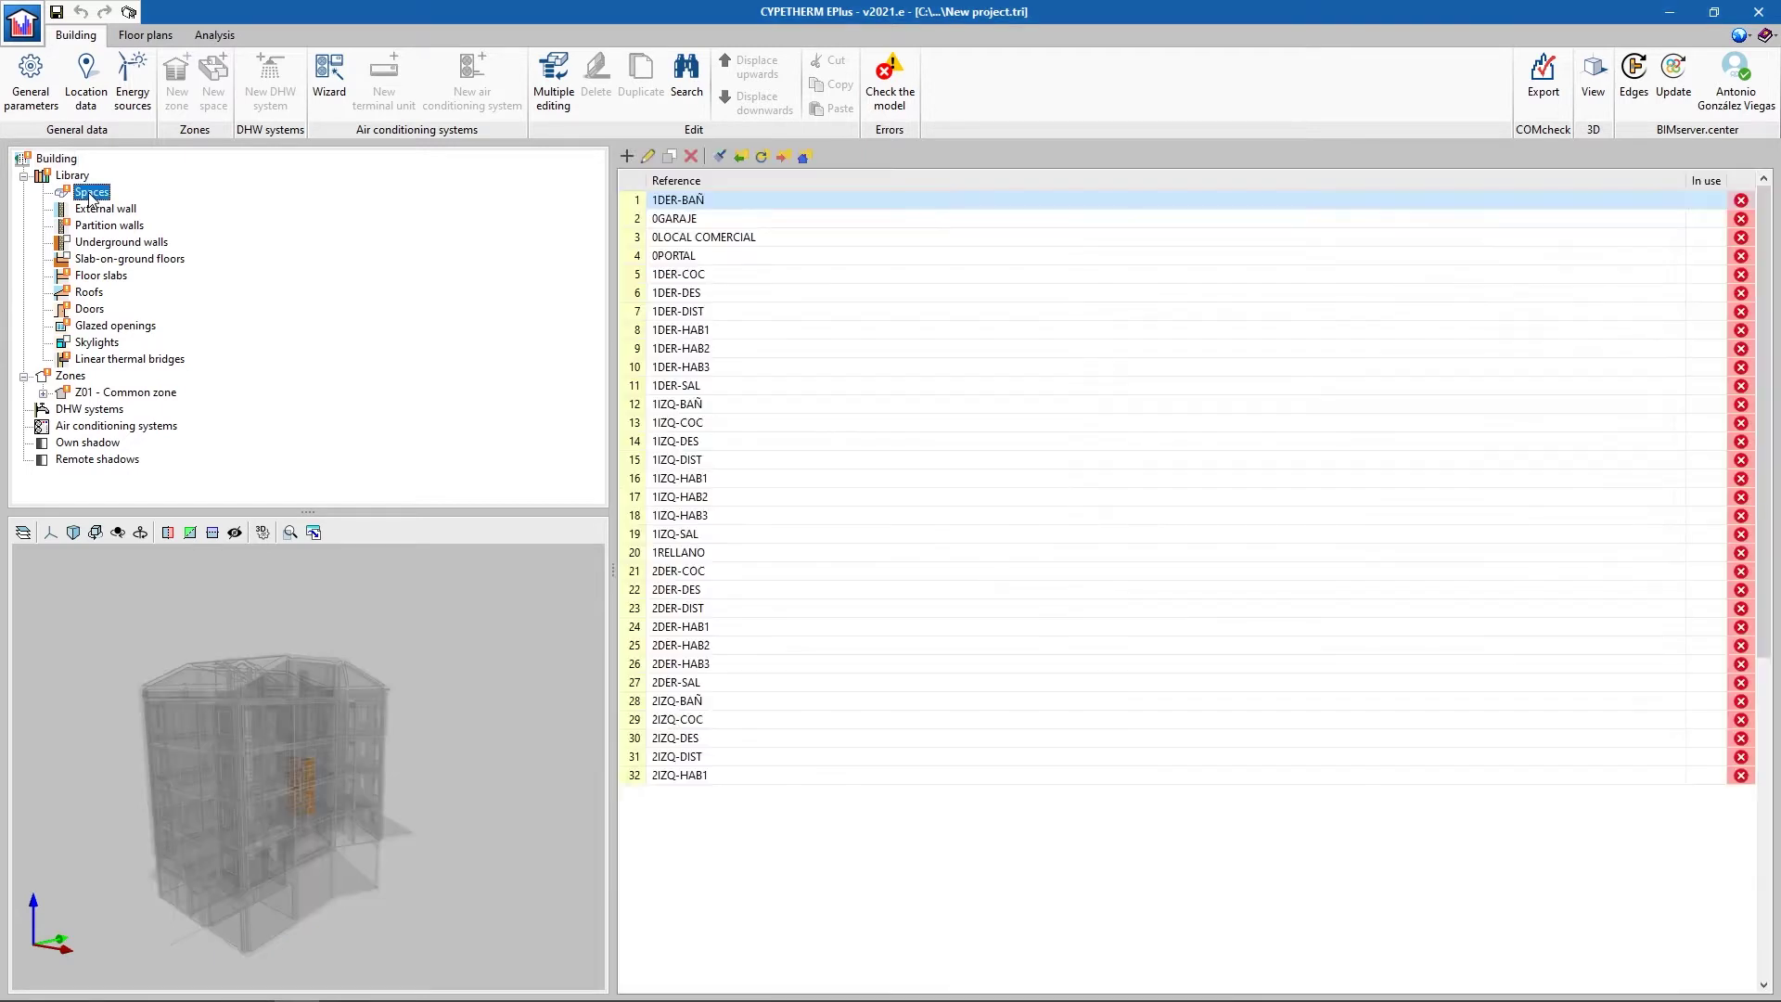
left_click(116, 210)
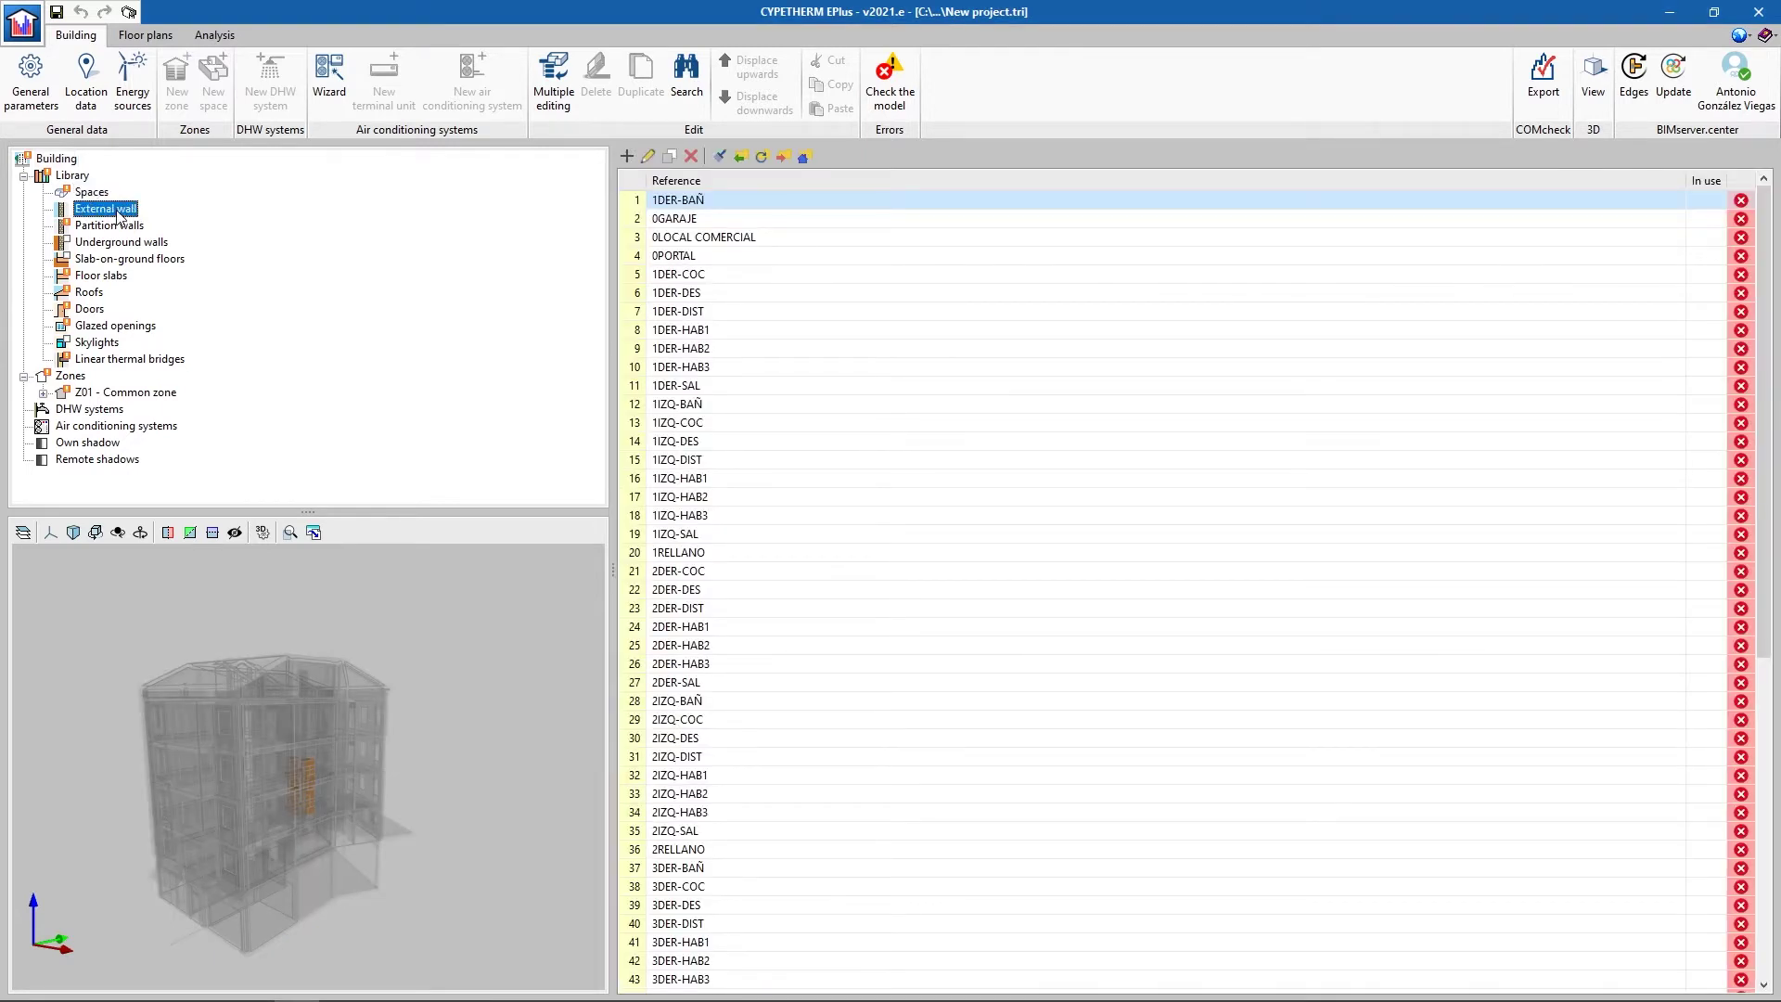
left_click(118, 240)
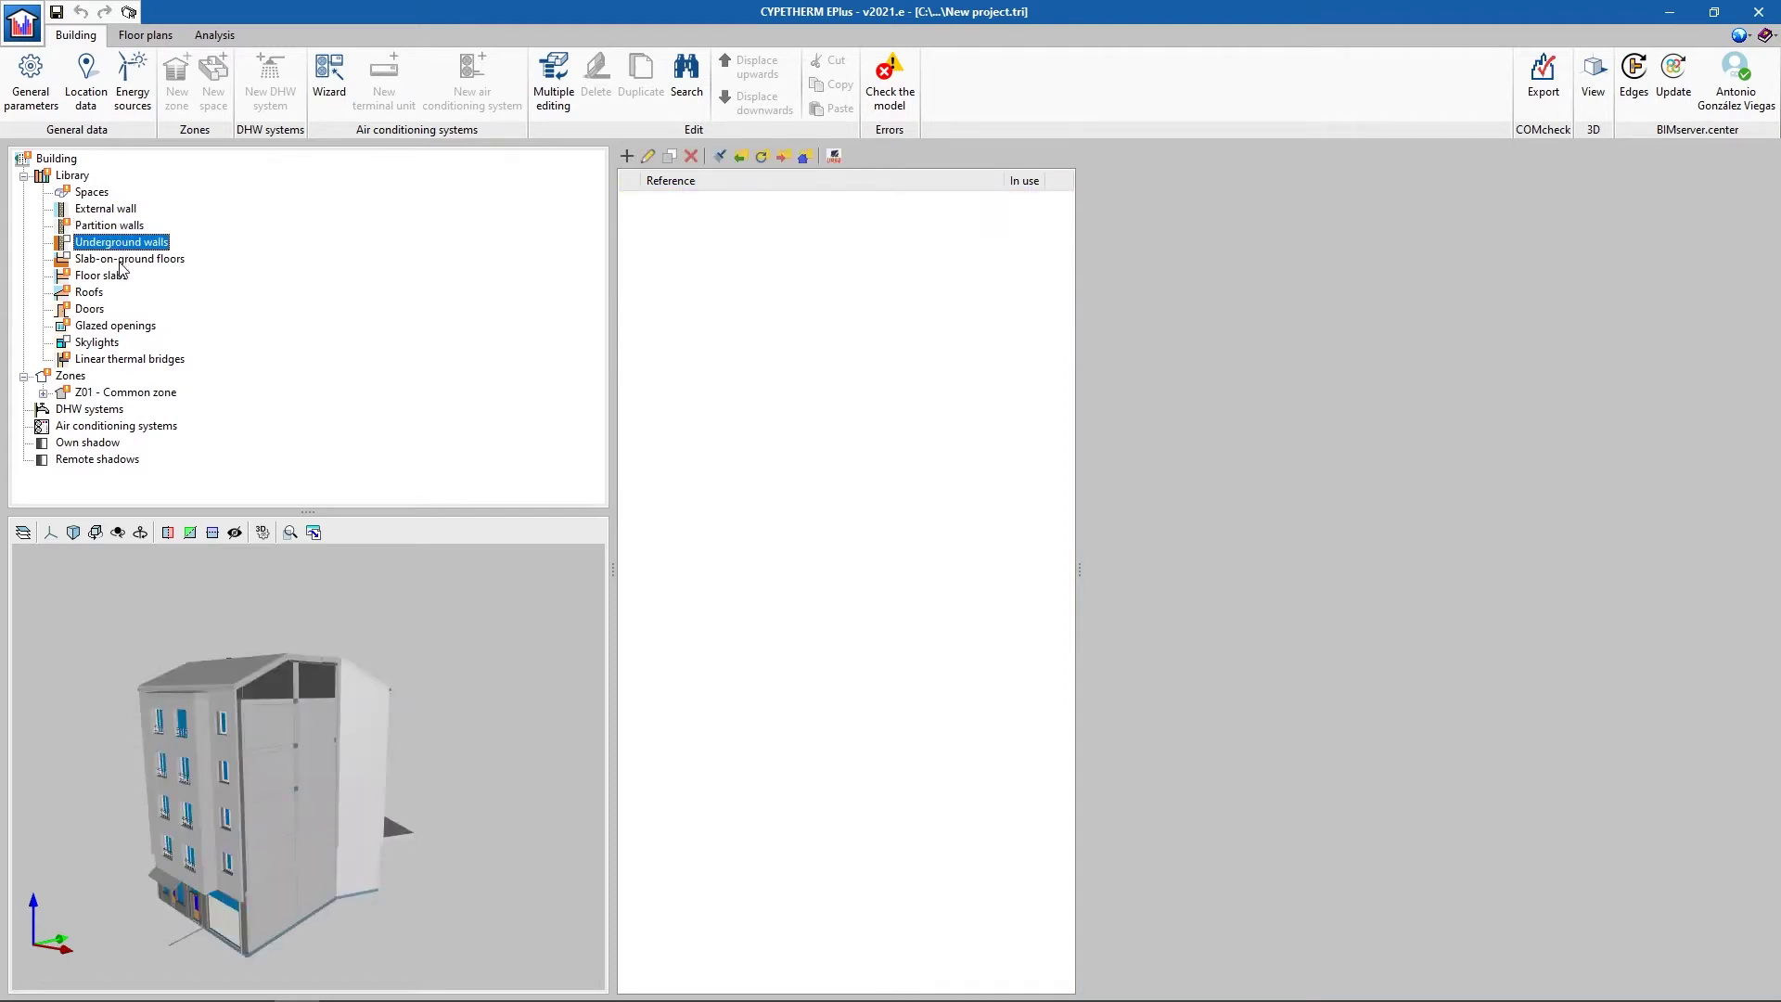
left_click(122, 260)
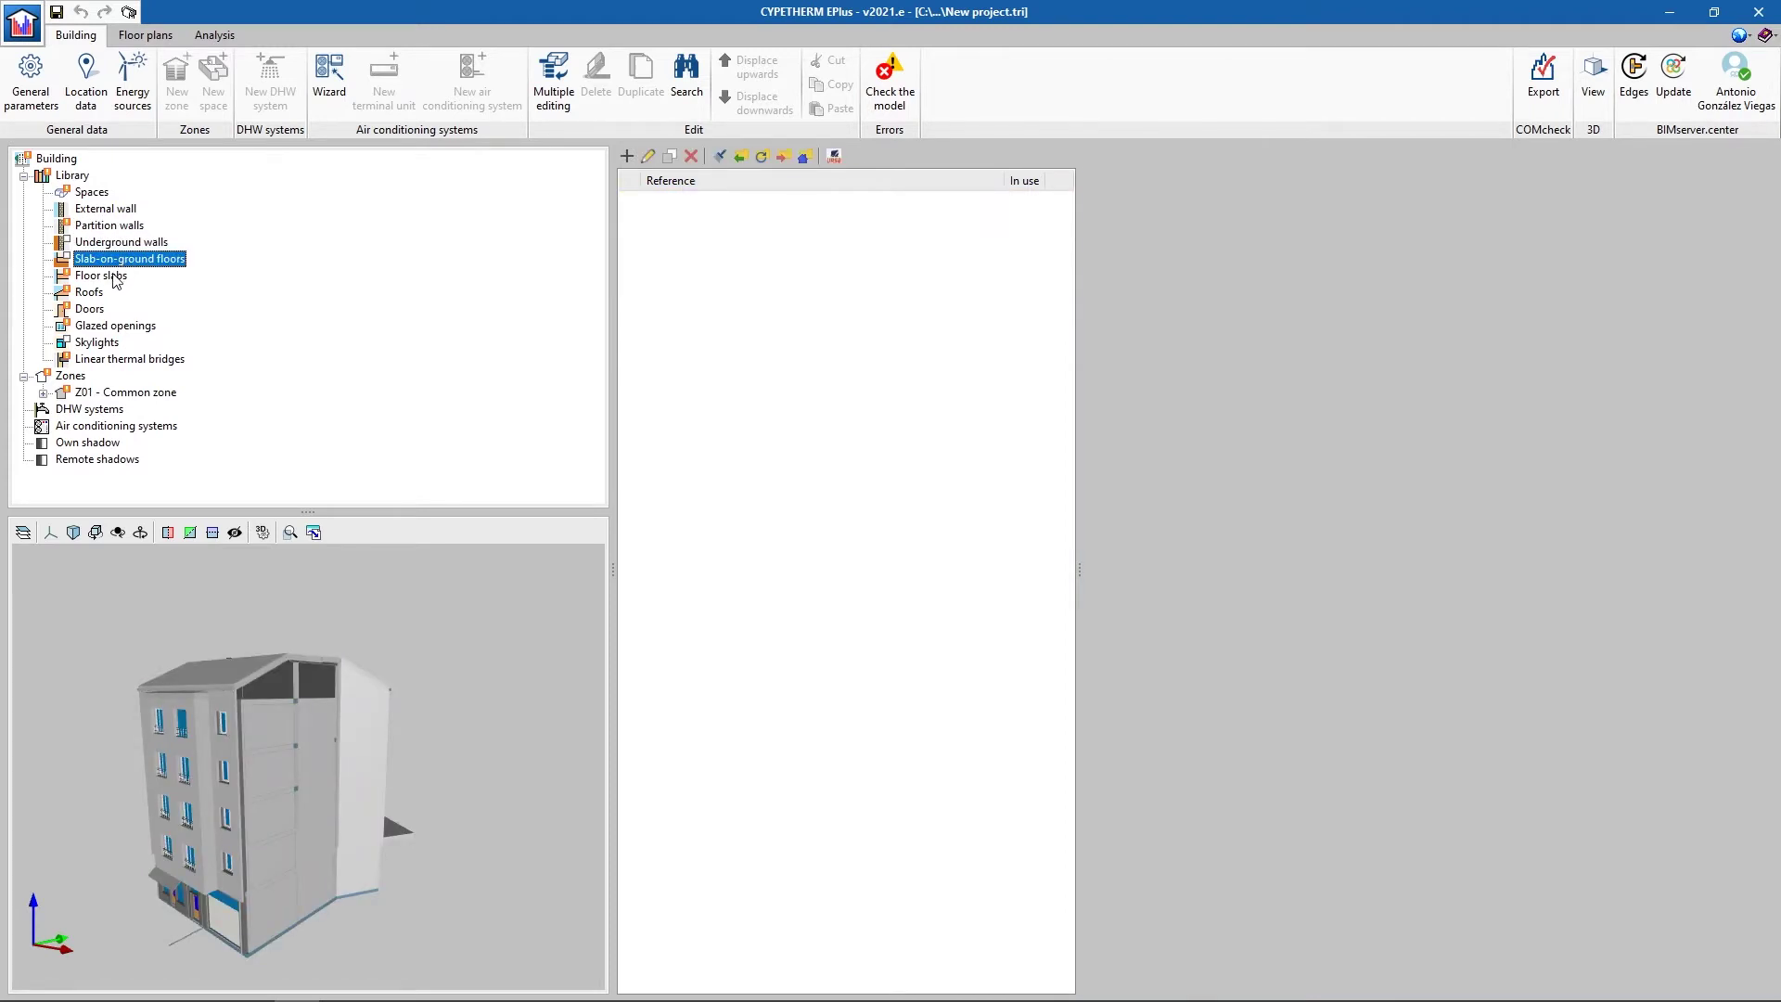
left_click(114, 276)
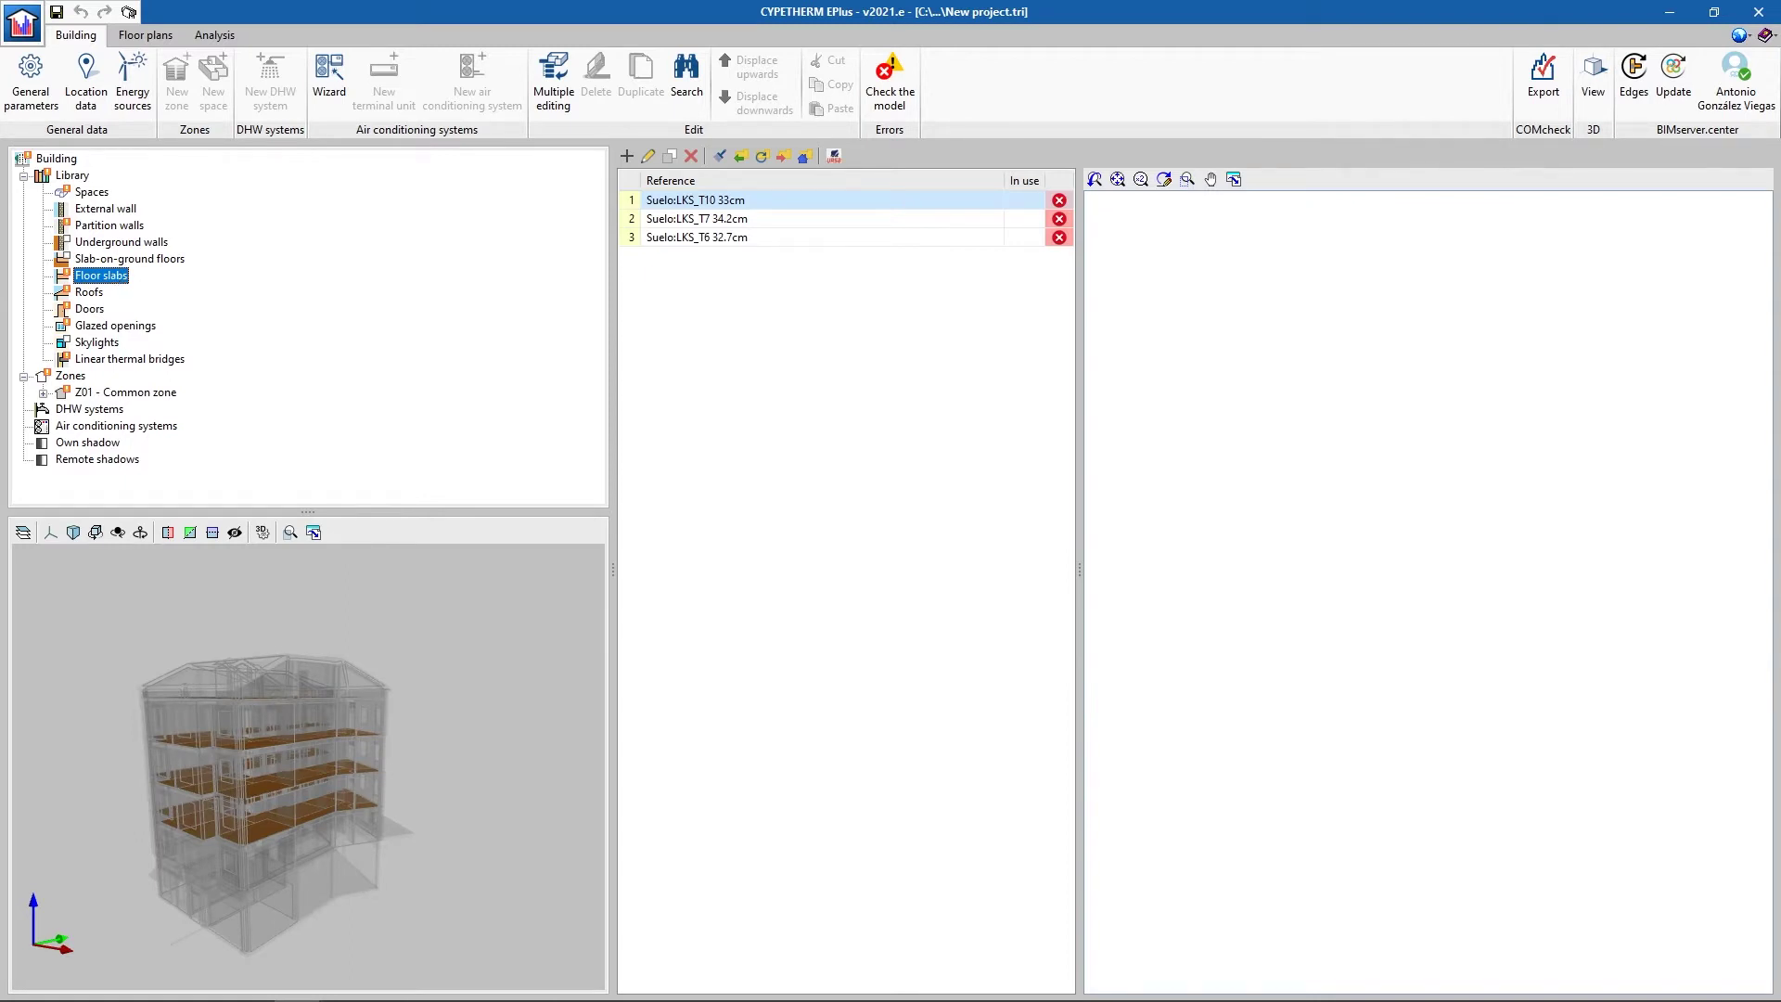
- Define the space type 1DER-HAB1 as Occupied, comparing it with the Non-habitable option
left_click(90, 192)
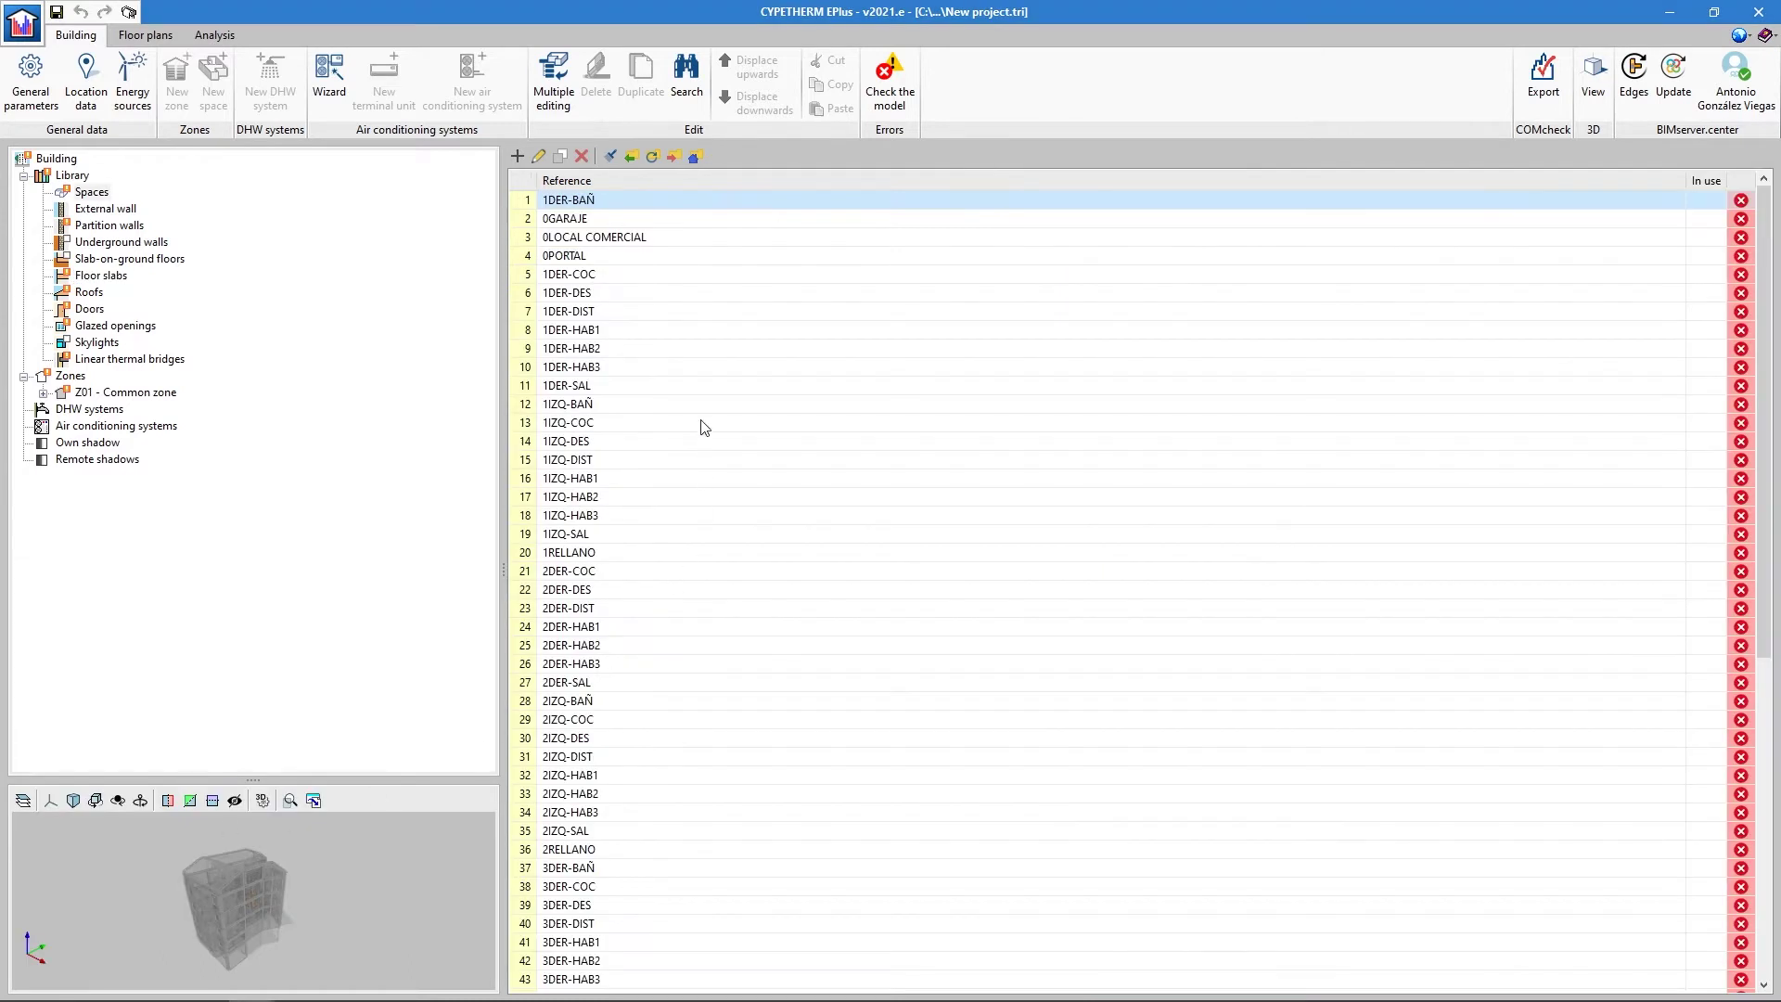
double_click(598, 330)
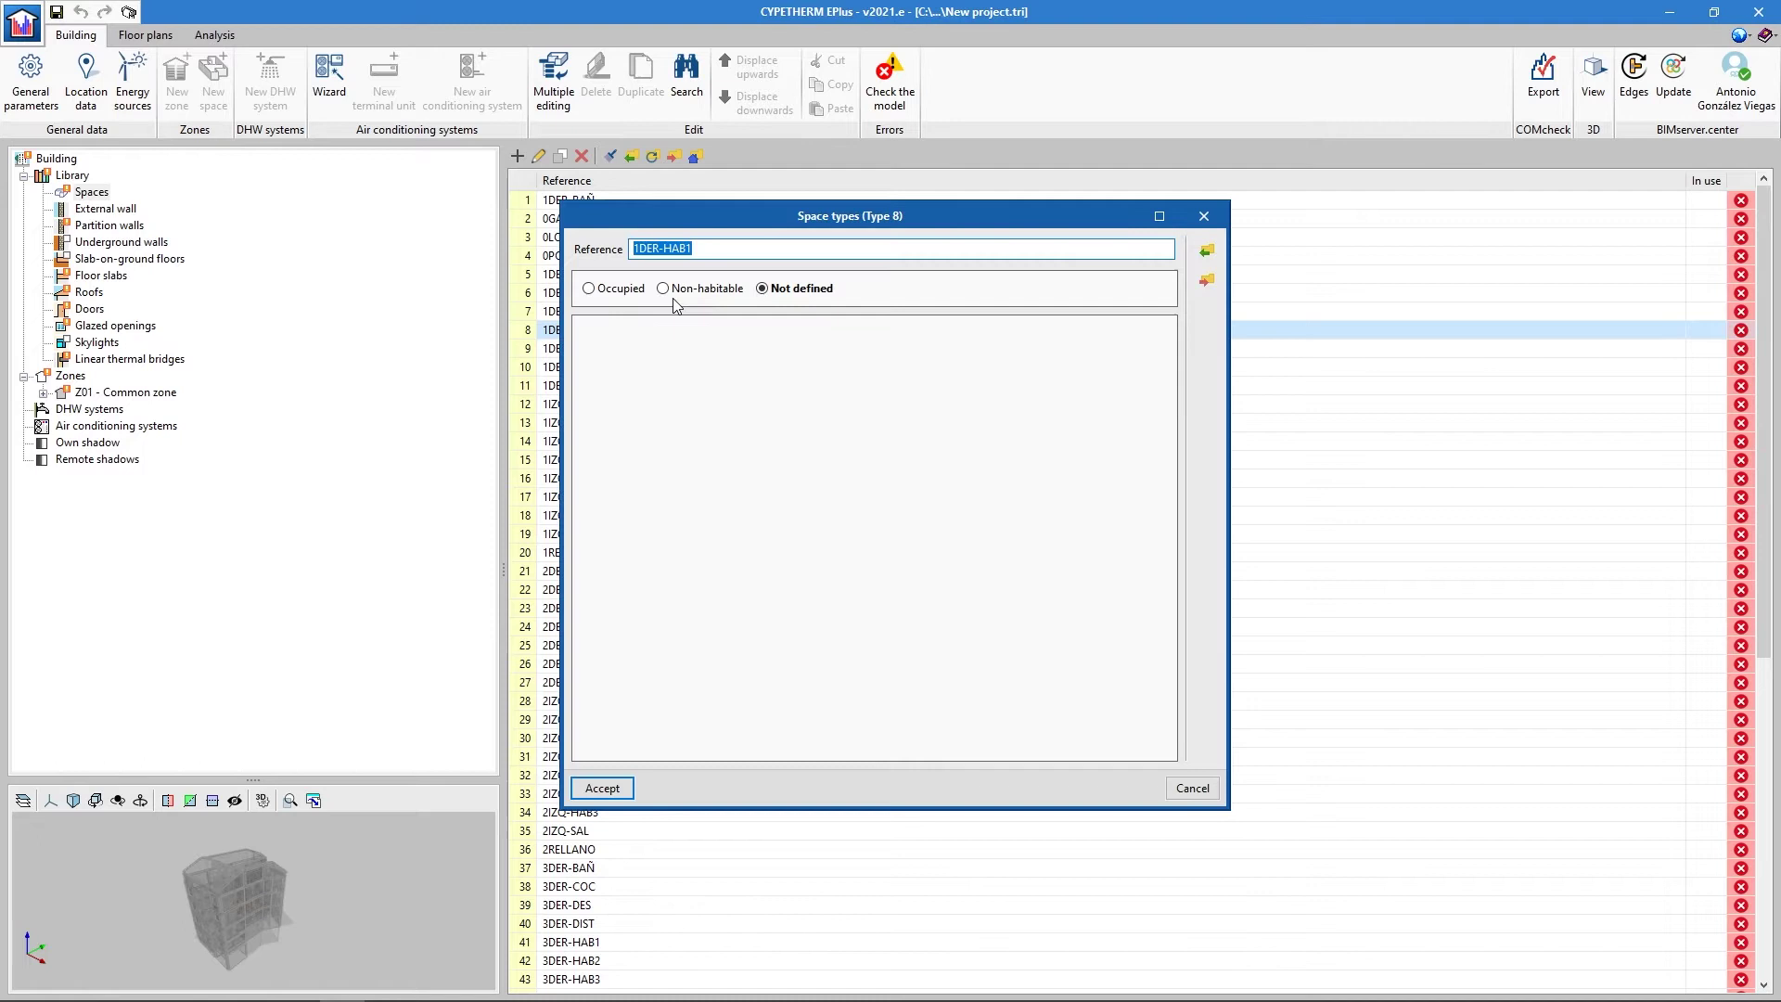
left_click(682, 290)
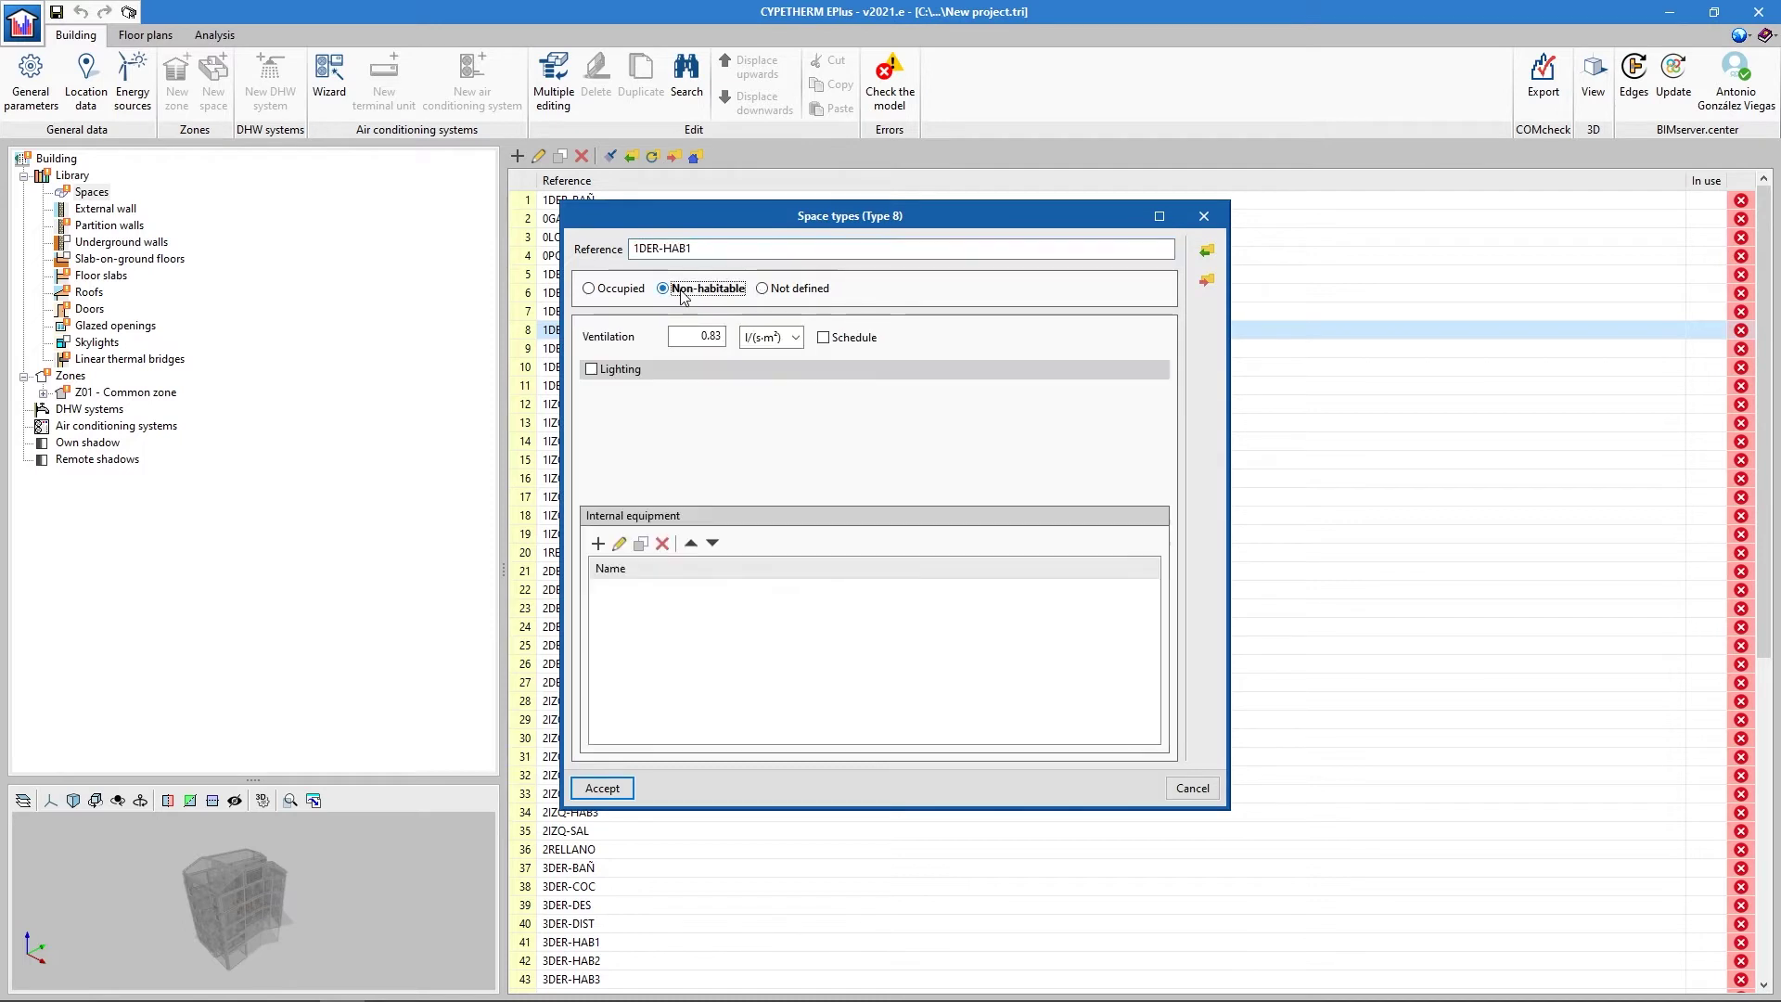
left_click(613, 291)
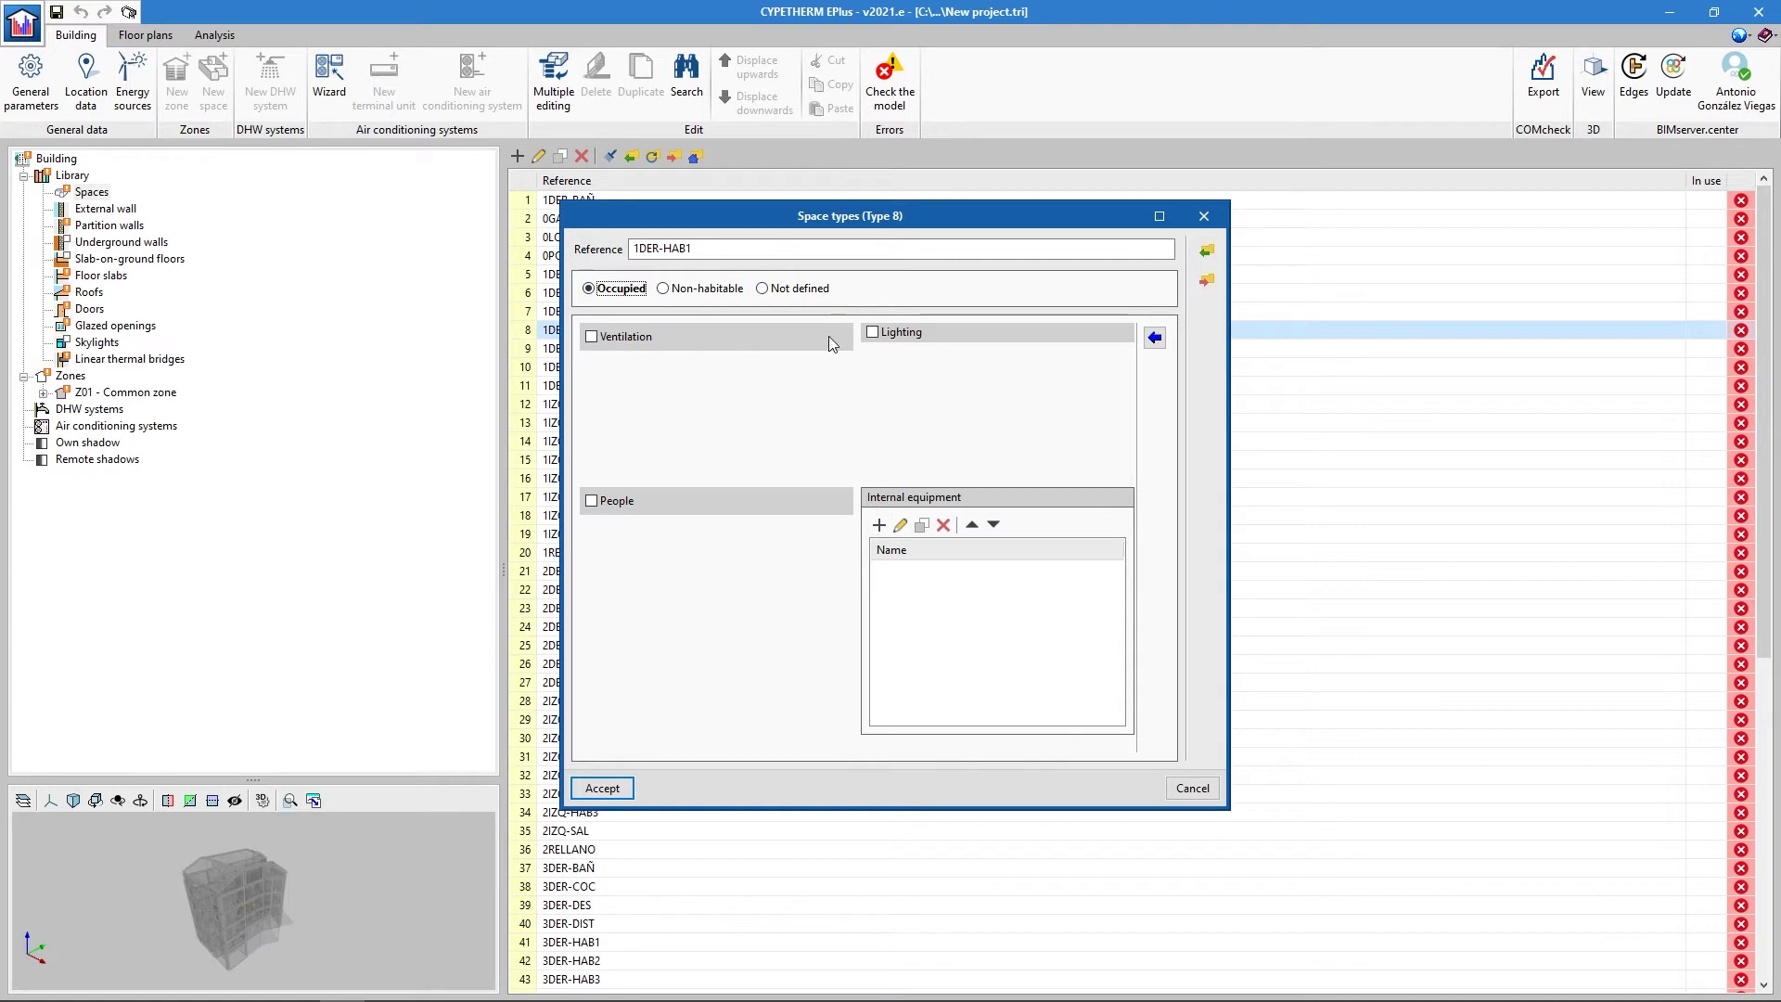
left_click(603, 788)
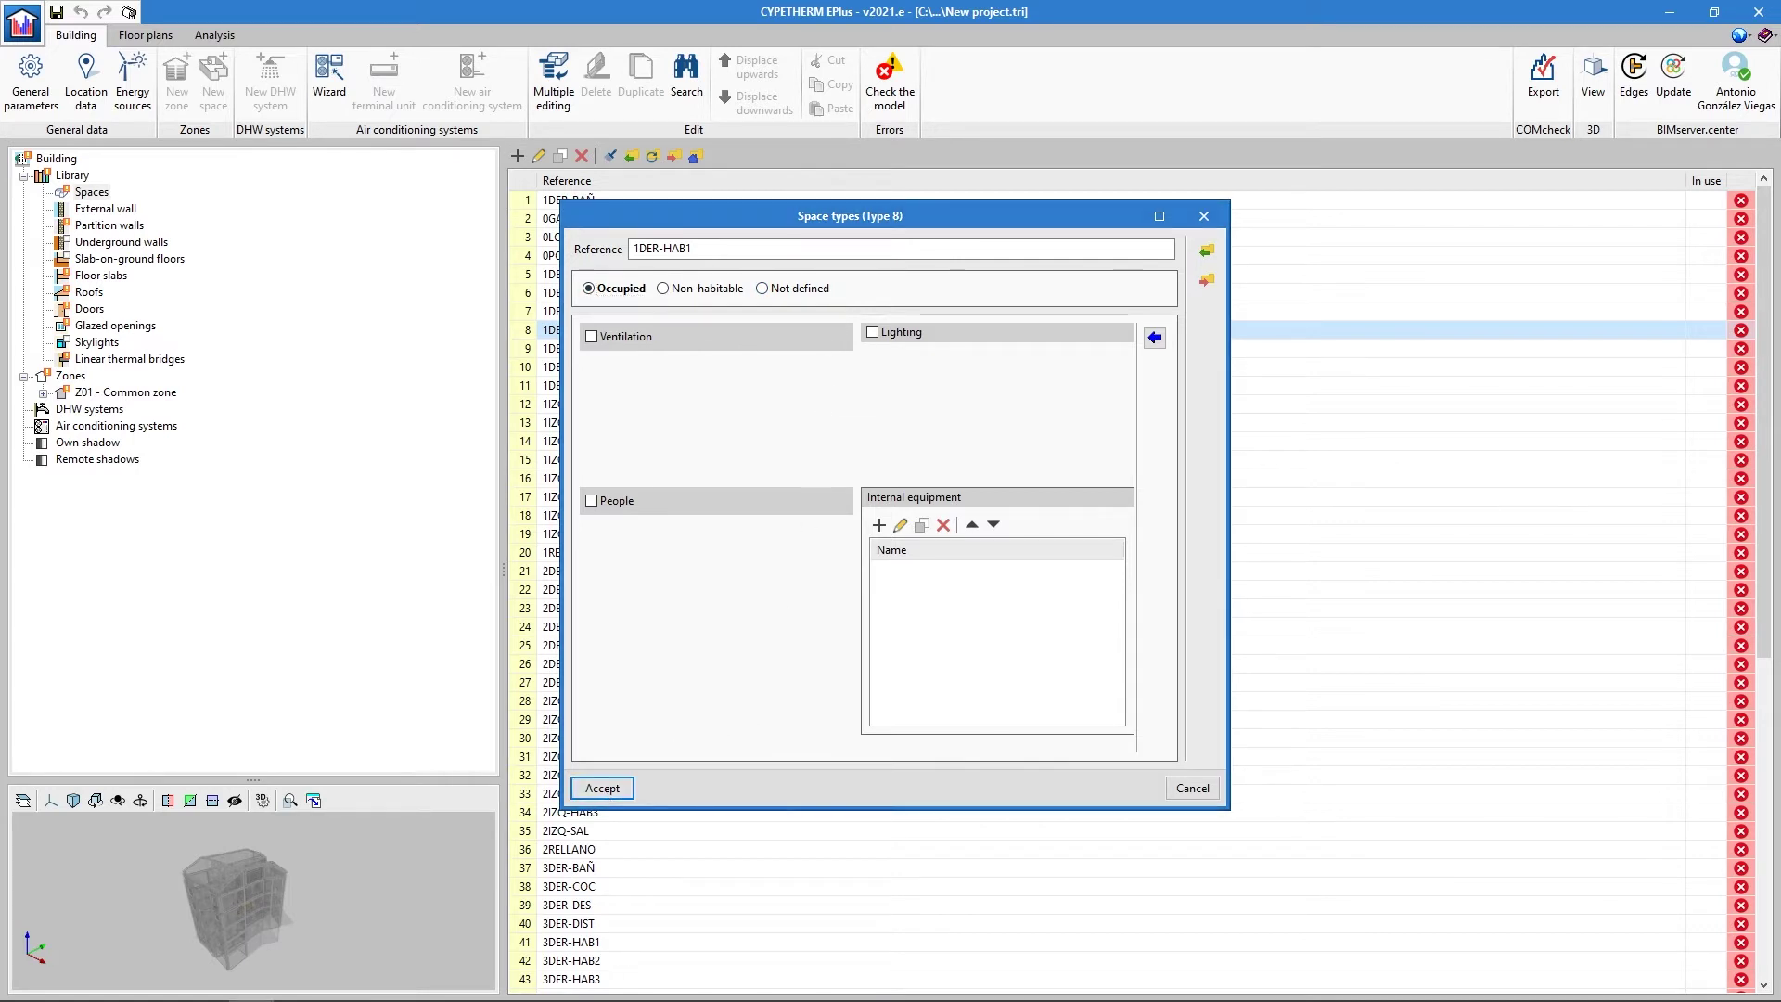
- Enable people, ventilation and lighting for 1DER-HAB1, and check the ventilation schedule settings without defining a schedule
left_click(594, 501)
left_click(591, 336)
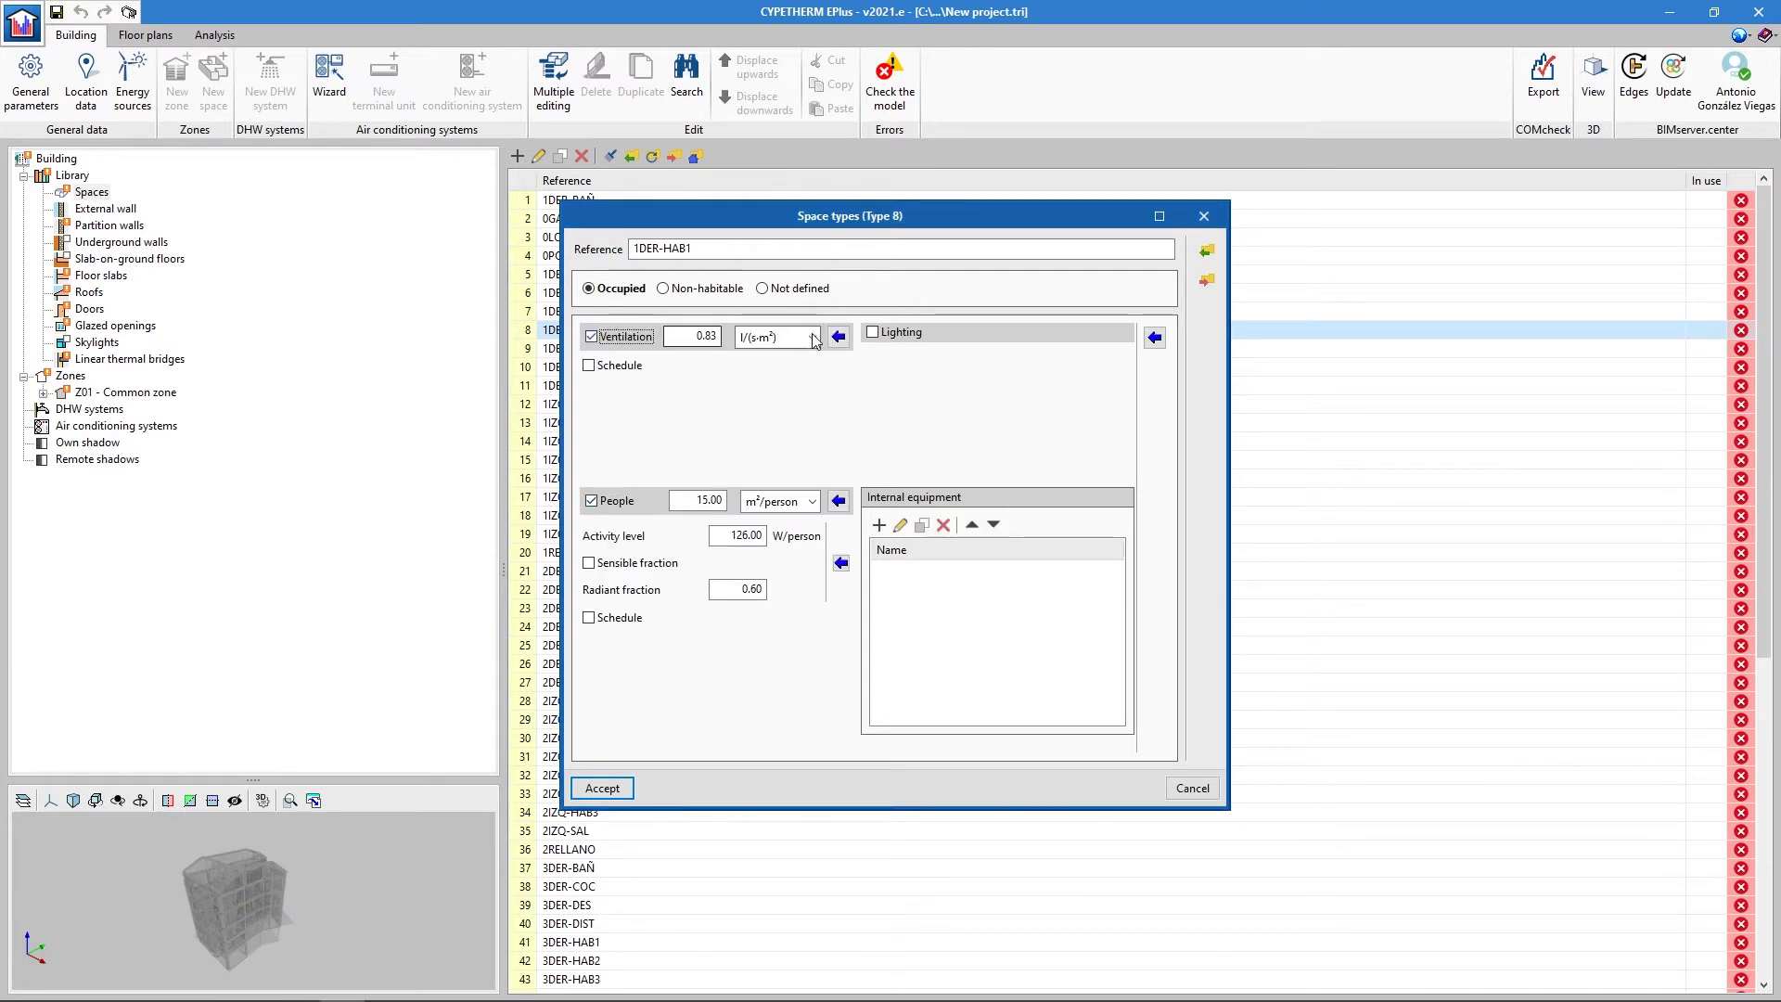
left_click(872, 332)
left_click(611, 366)
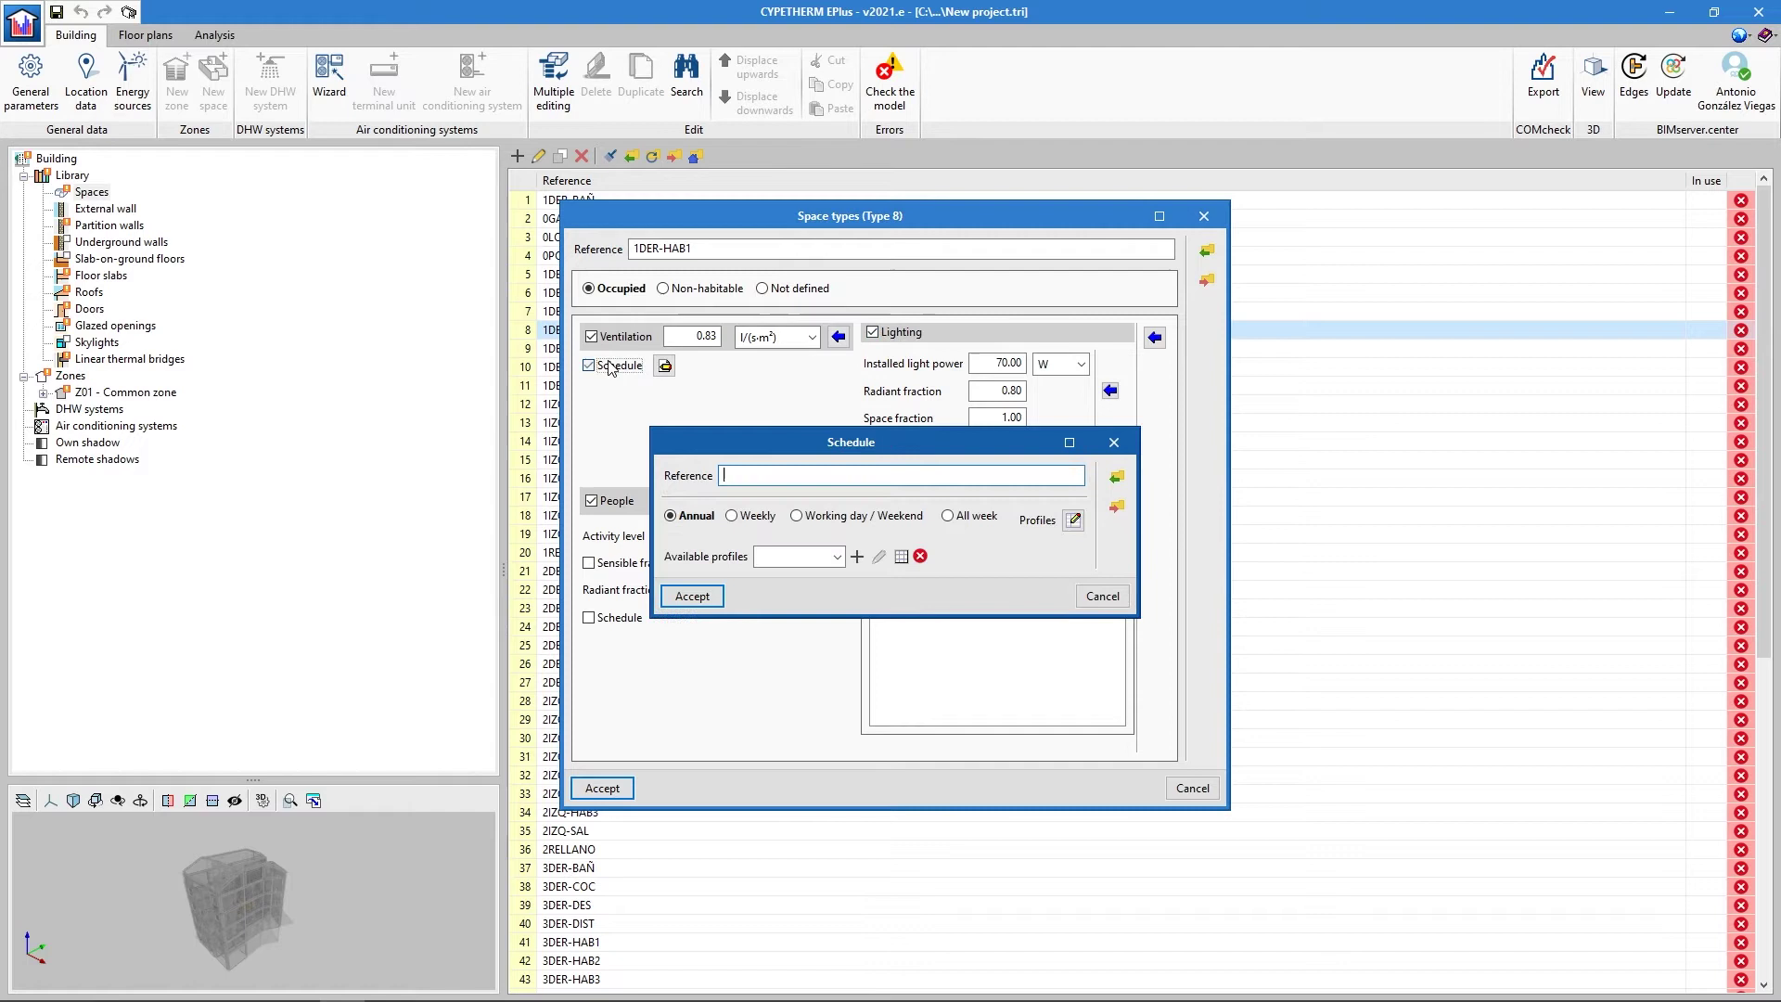
key("Escape")
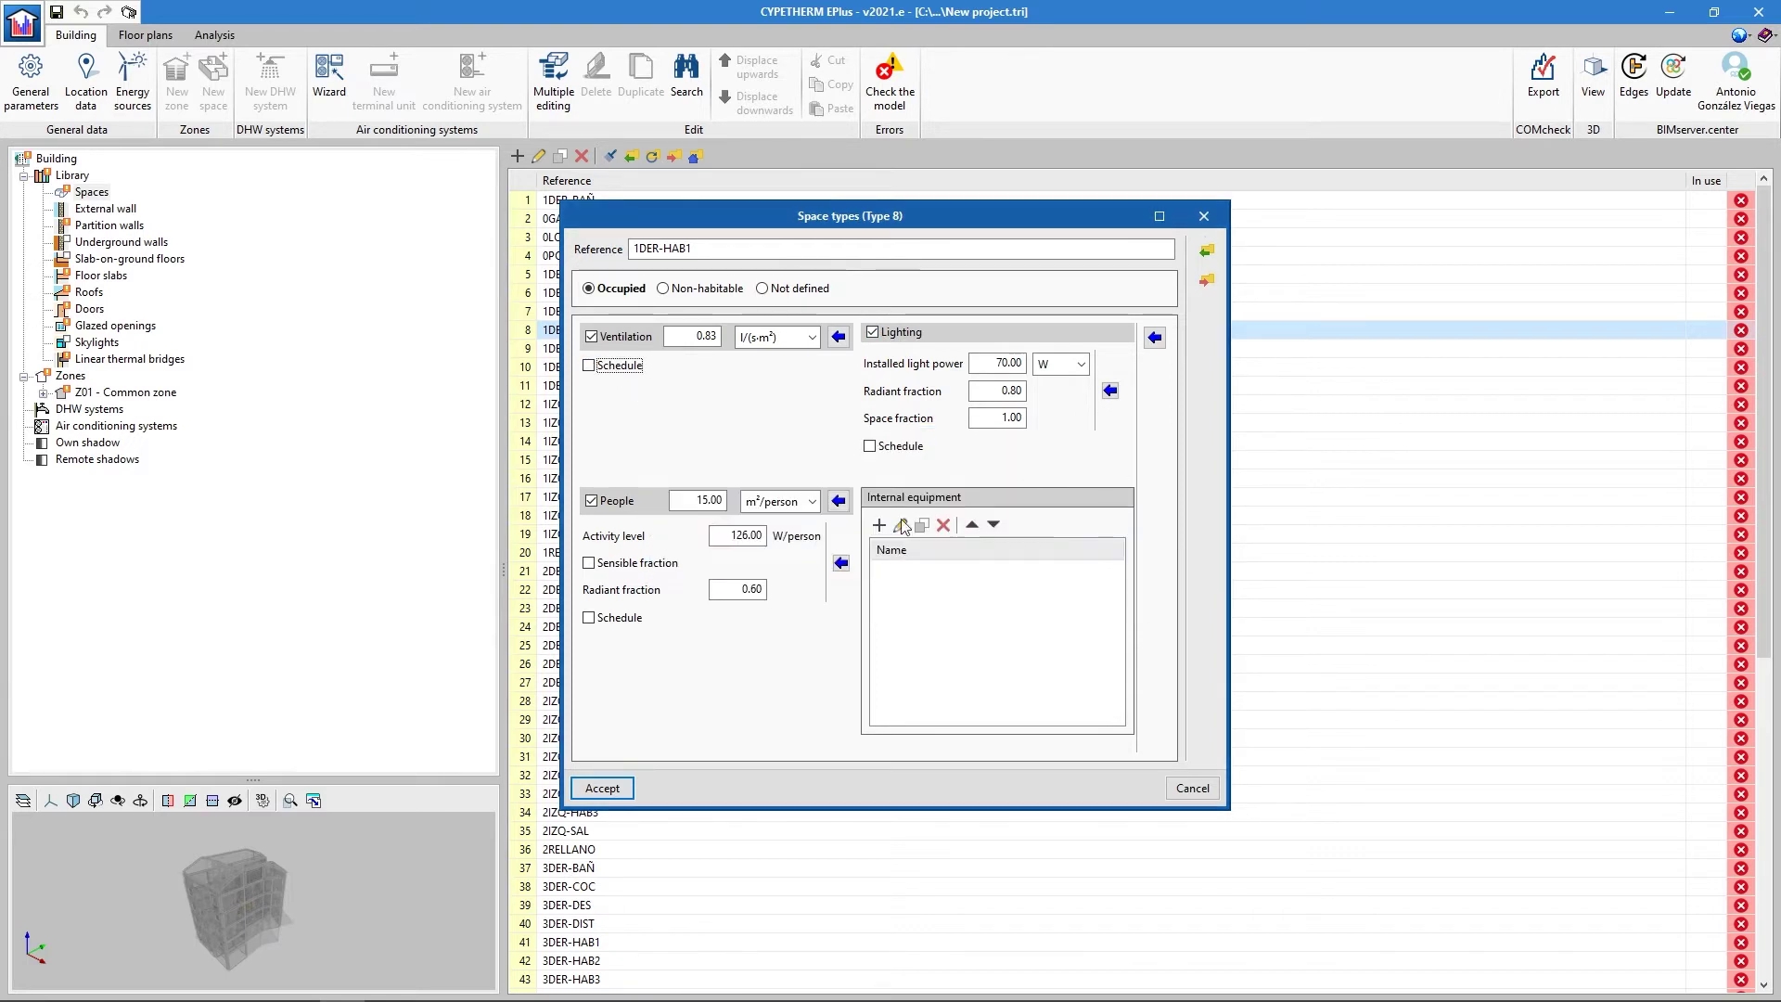
- Enable a sensible fraction of 0.60 for the people in 1DER-HAB1, leaving their schedule undefined
left_click(651, 567)
left_click(614, 618)
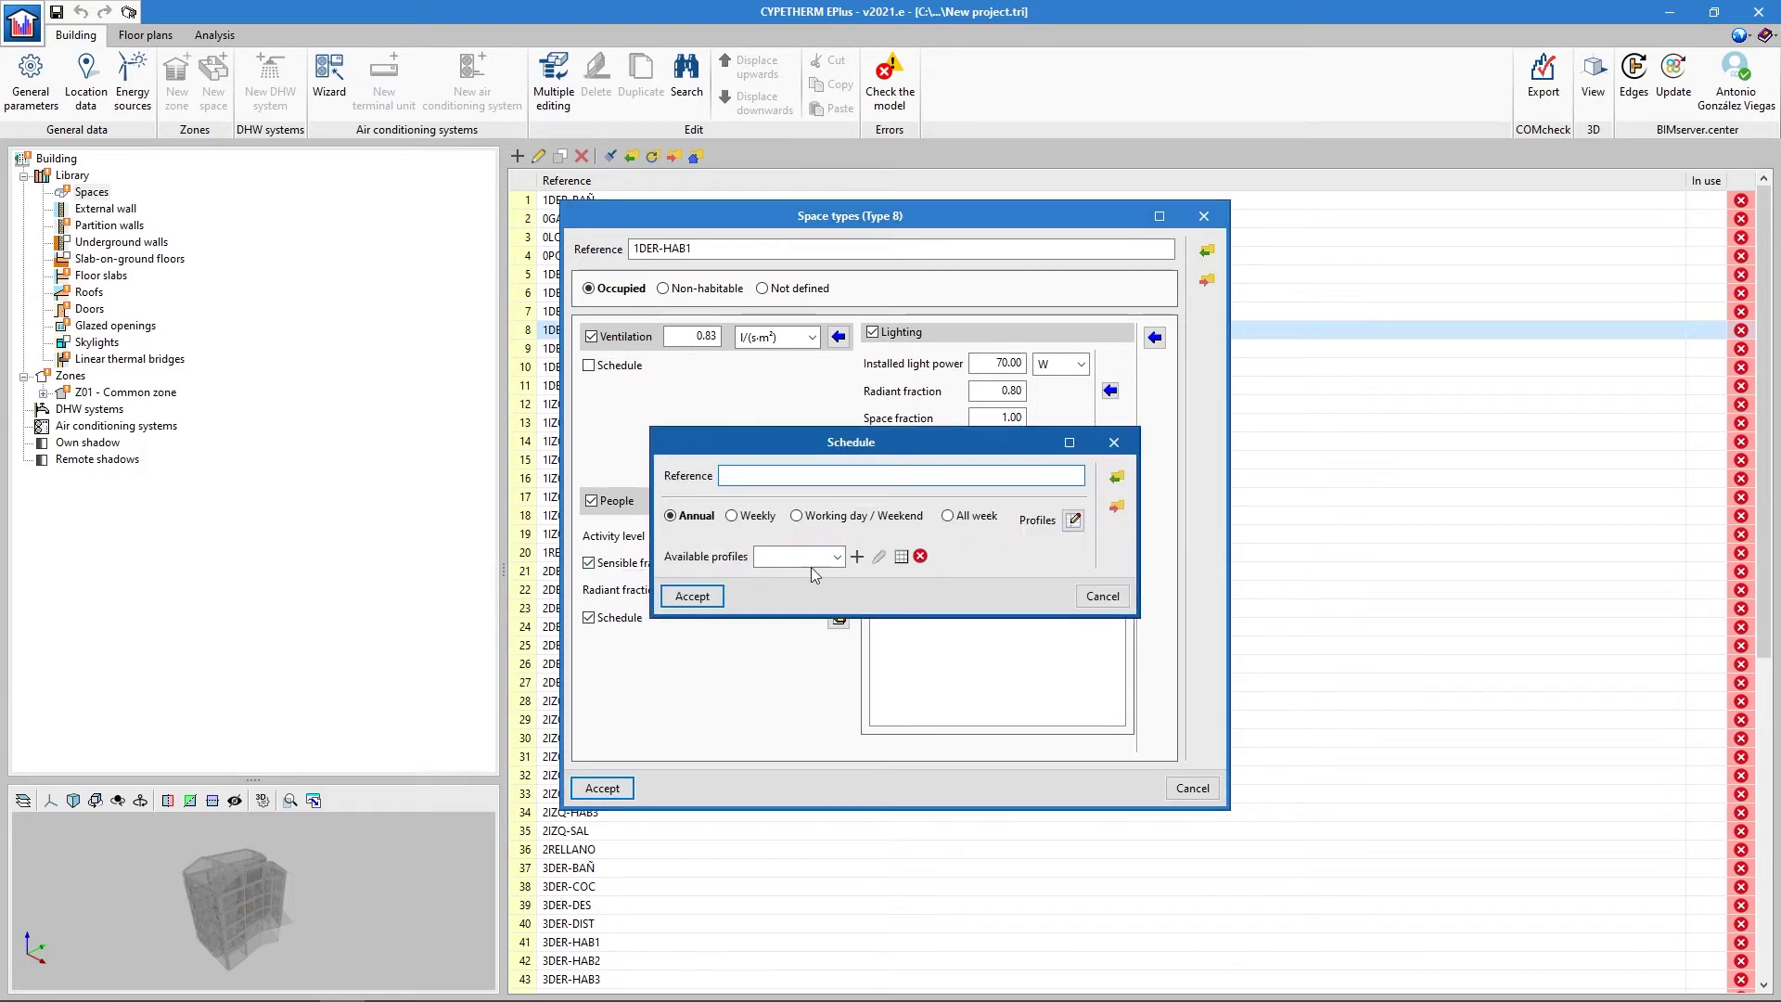
left_click(1114, 442)
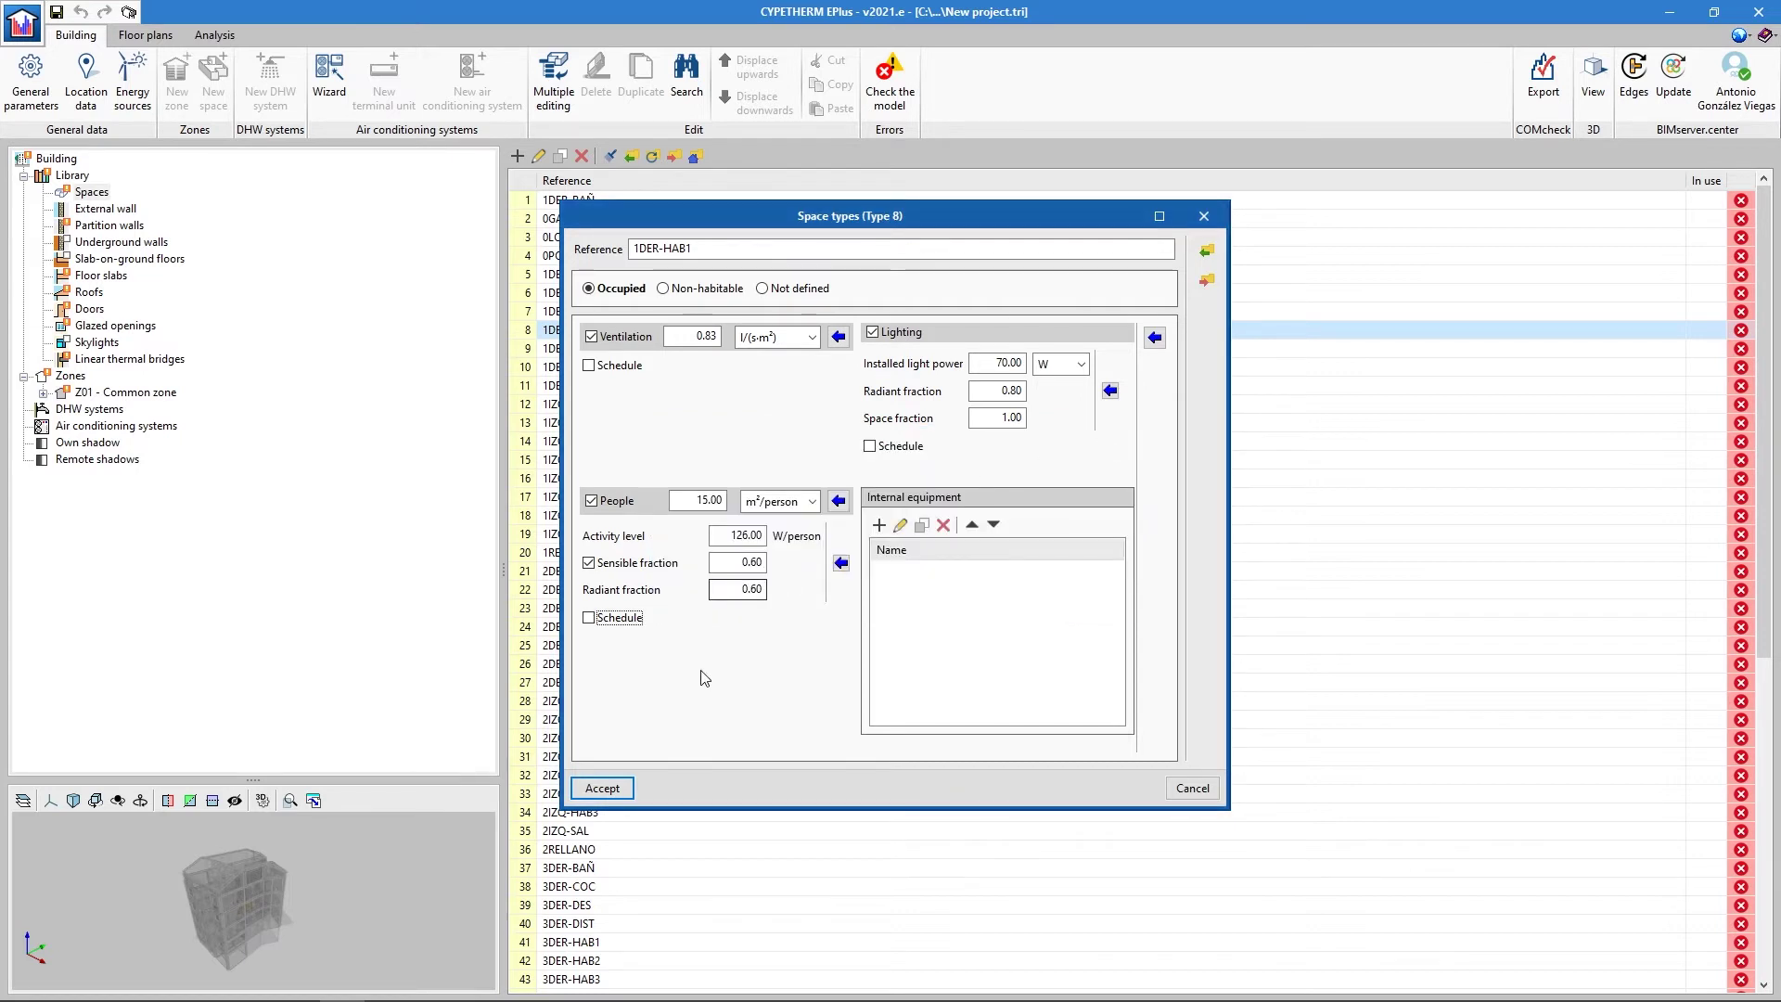
left_click(602, 788)
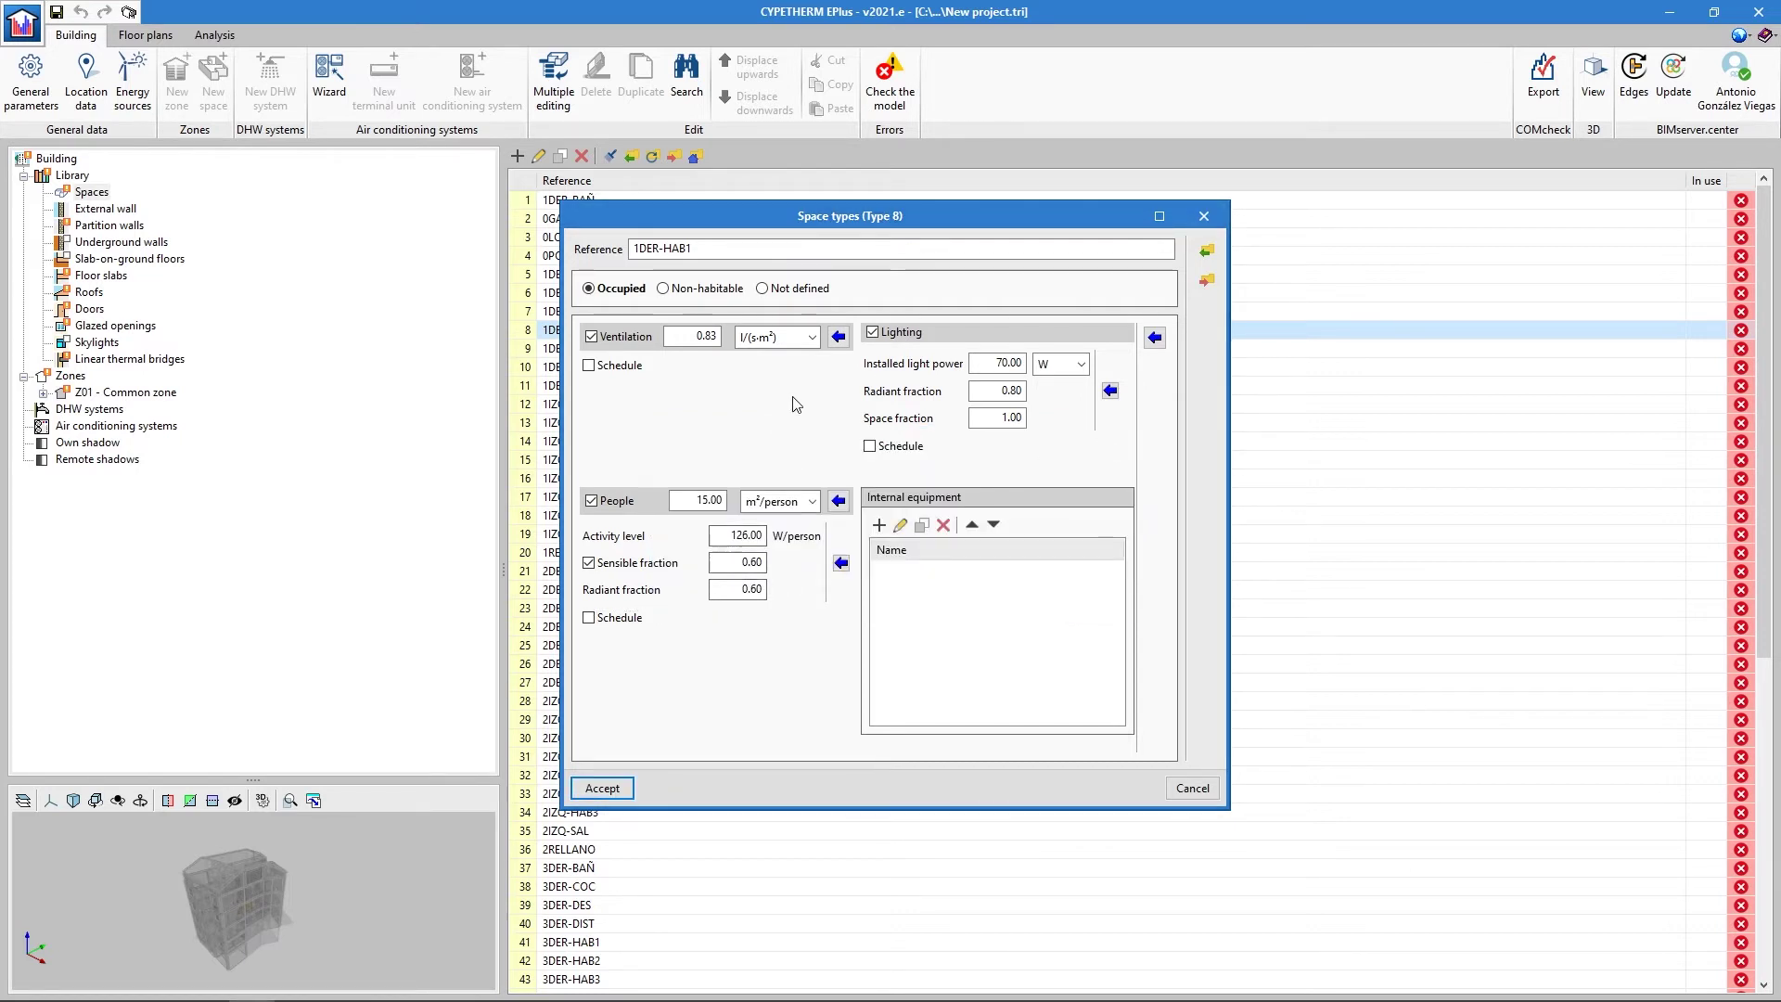
- Examine the ANSI/ASHRAE Standard 62.1-2013 minimum ventilation rates for educational, food and beverage, general, hotel and office spaces
left_click(839, 340)
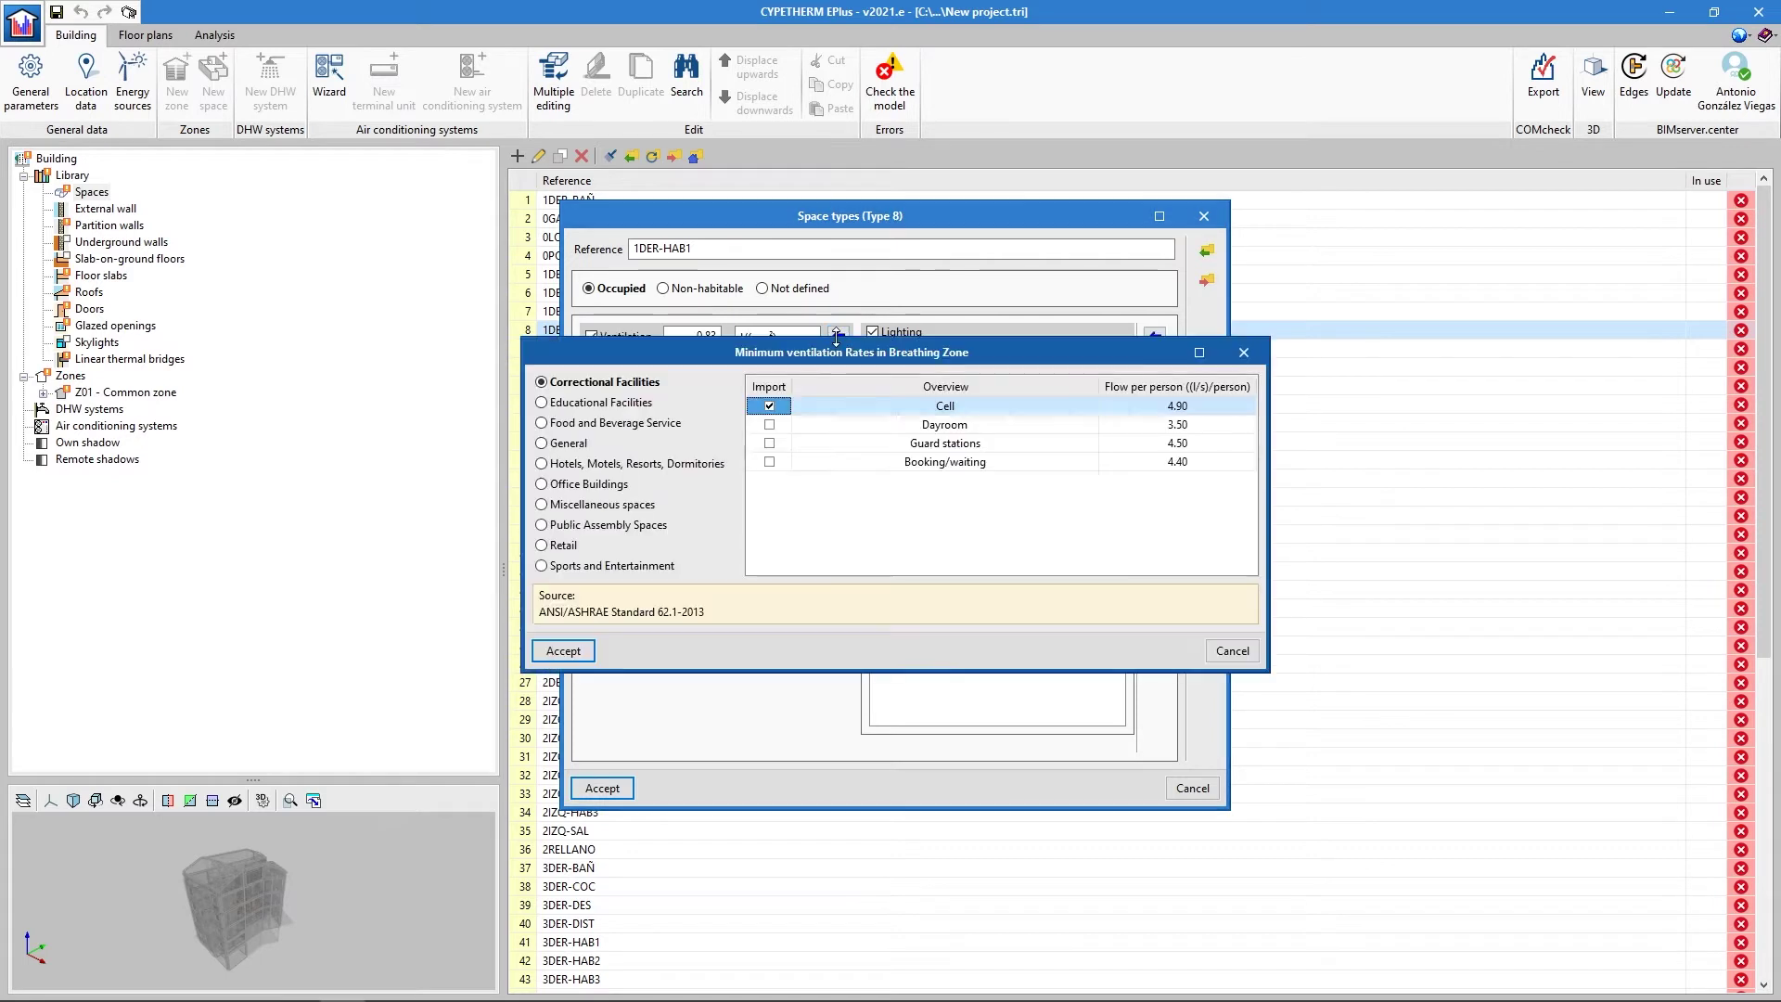
left_click(594, 405)
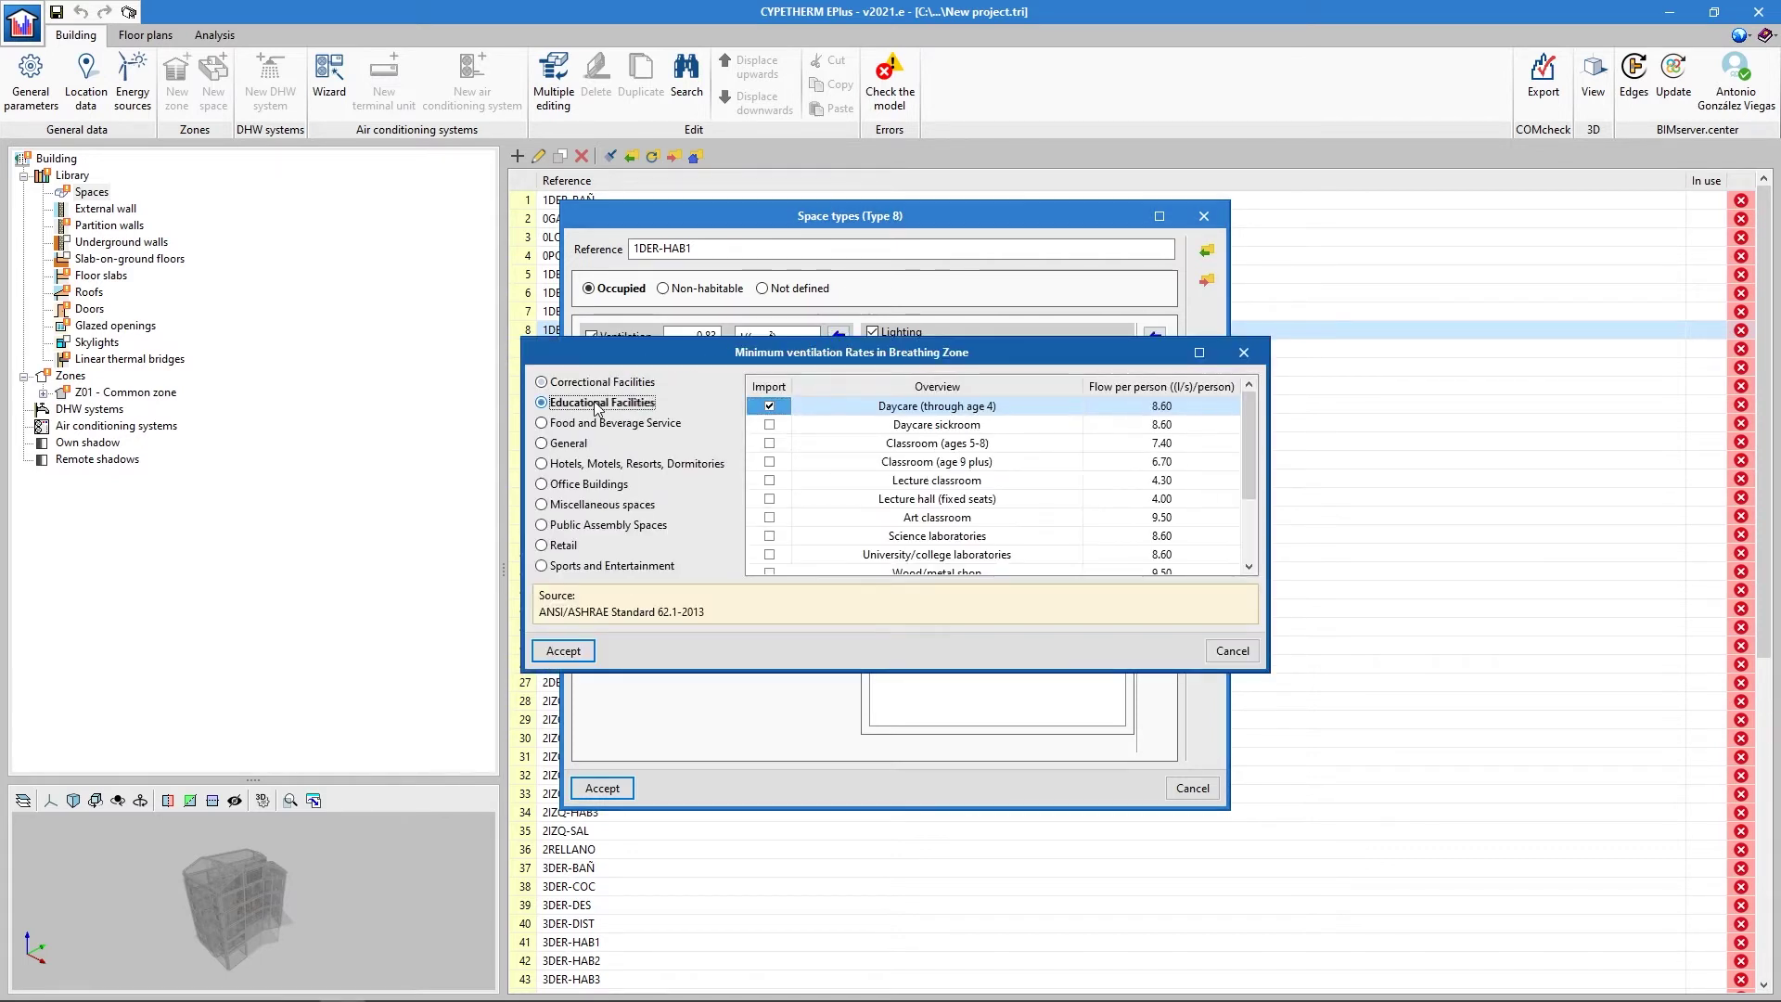
left_click(599, 424)
left_click(579, 447)
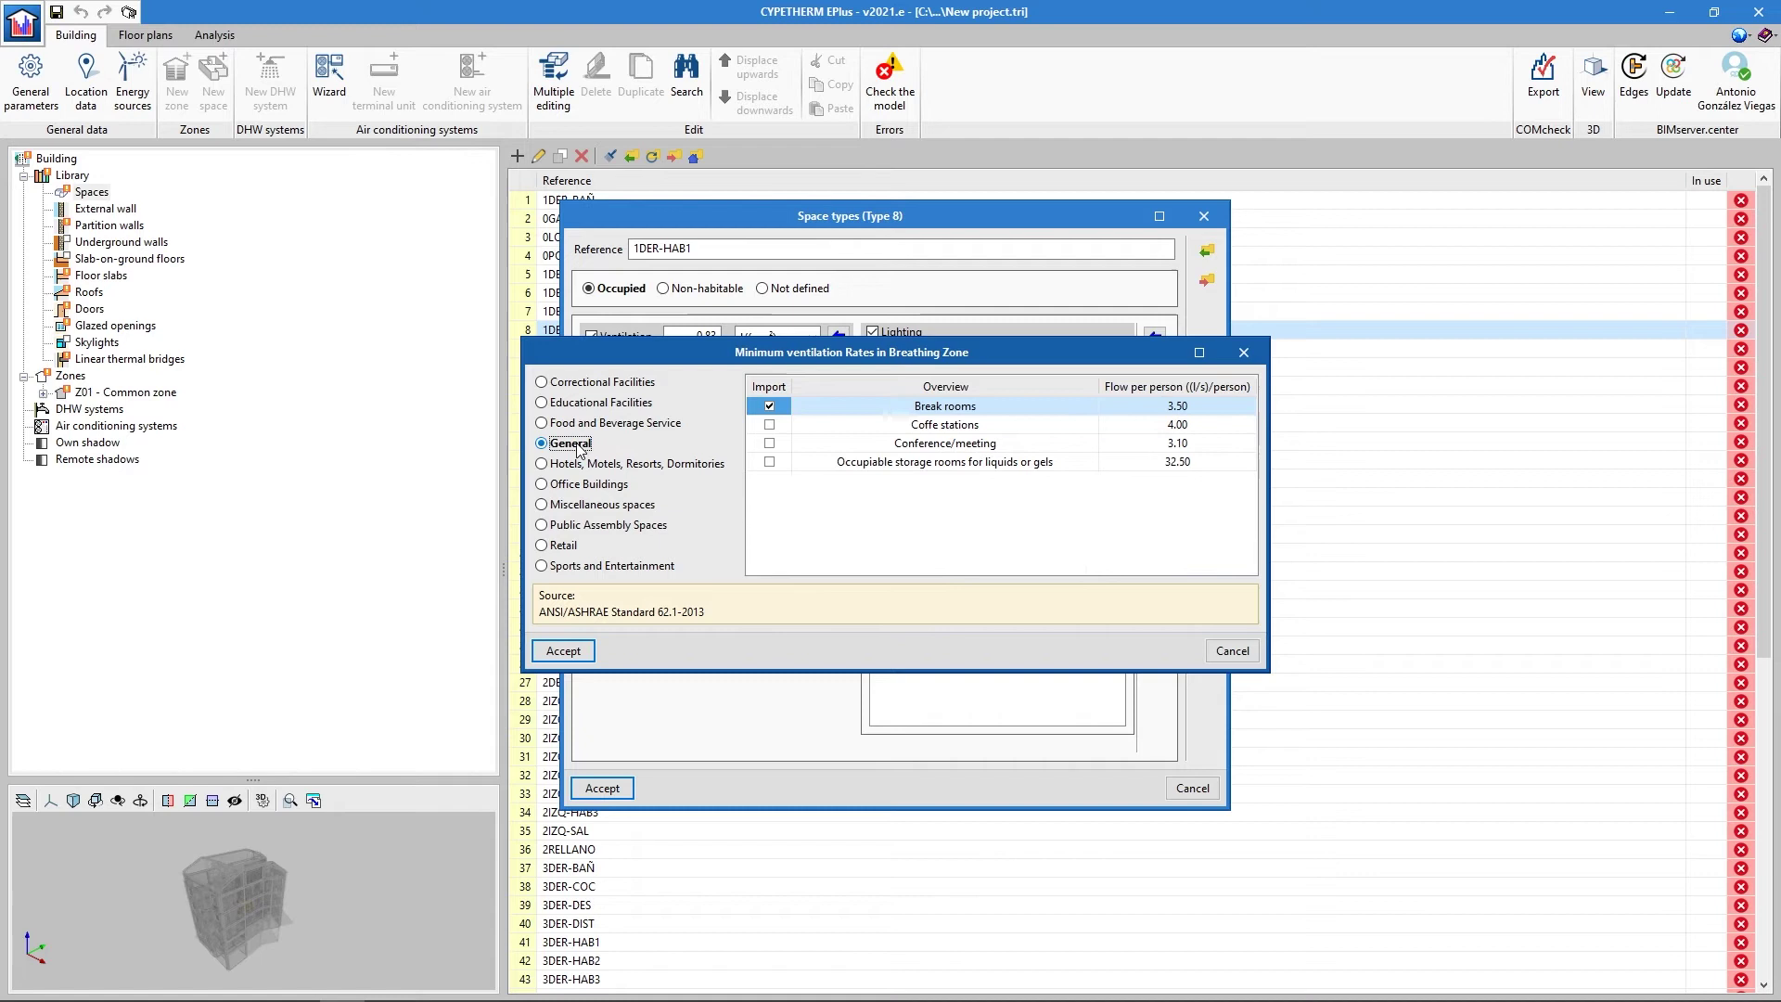
left_click(591, 466)
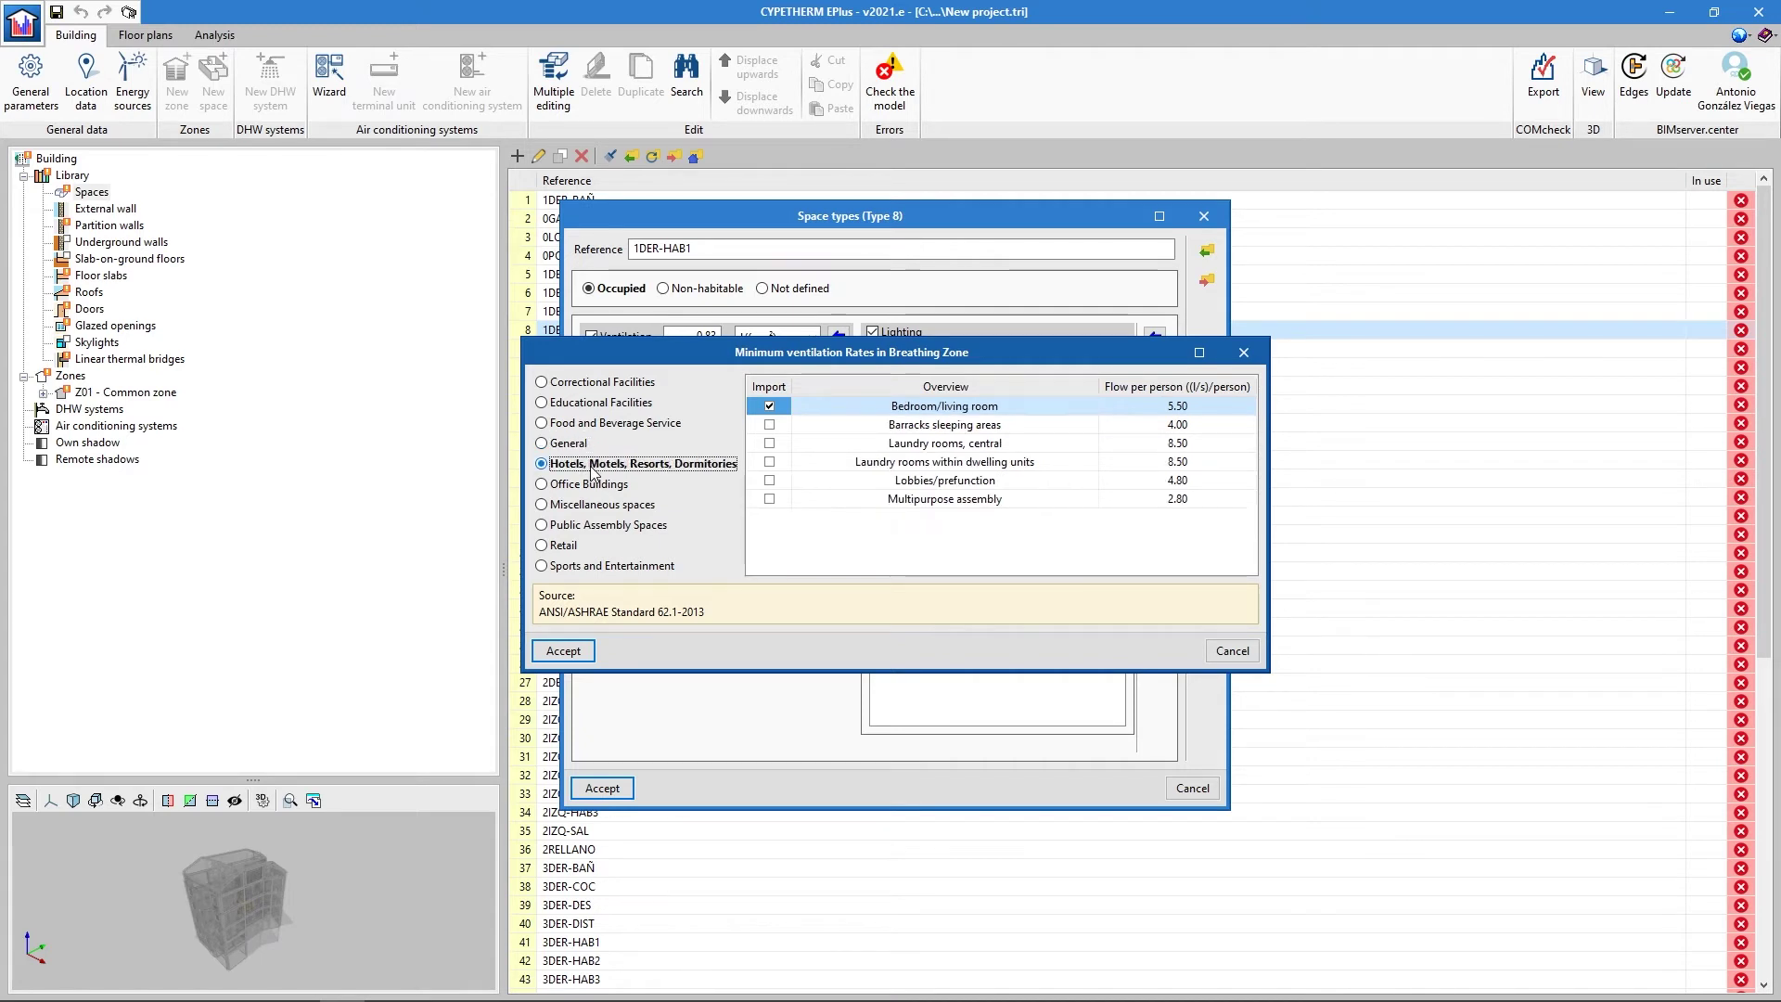
left_click(594, 491)
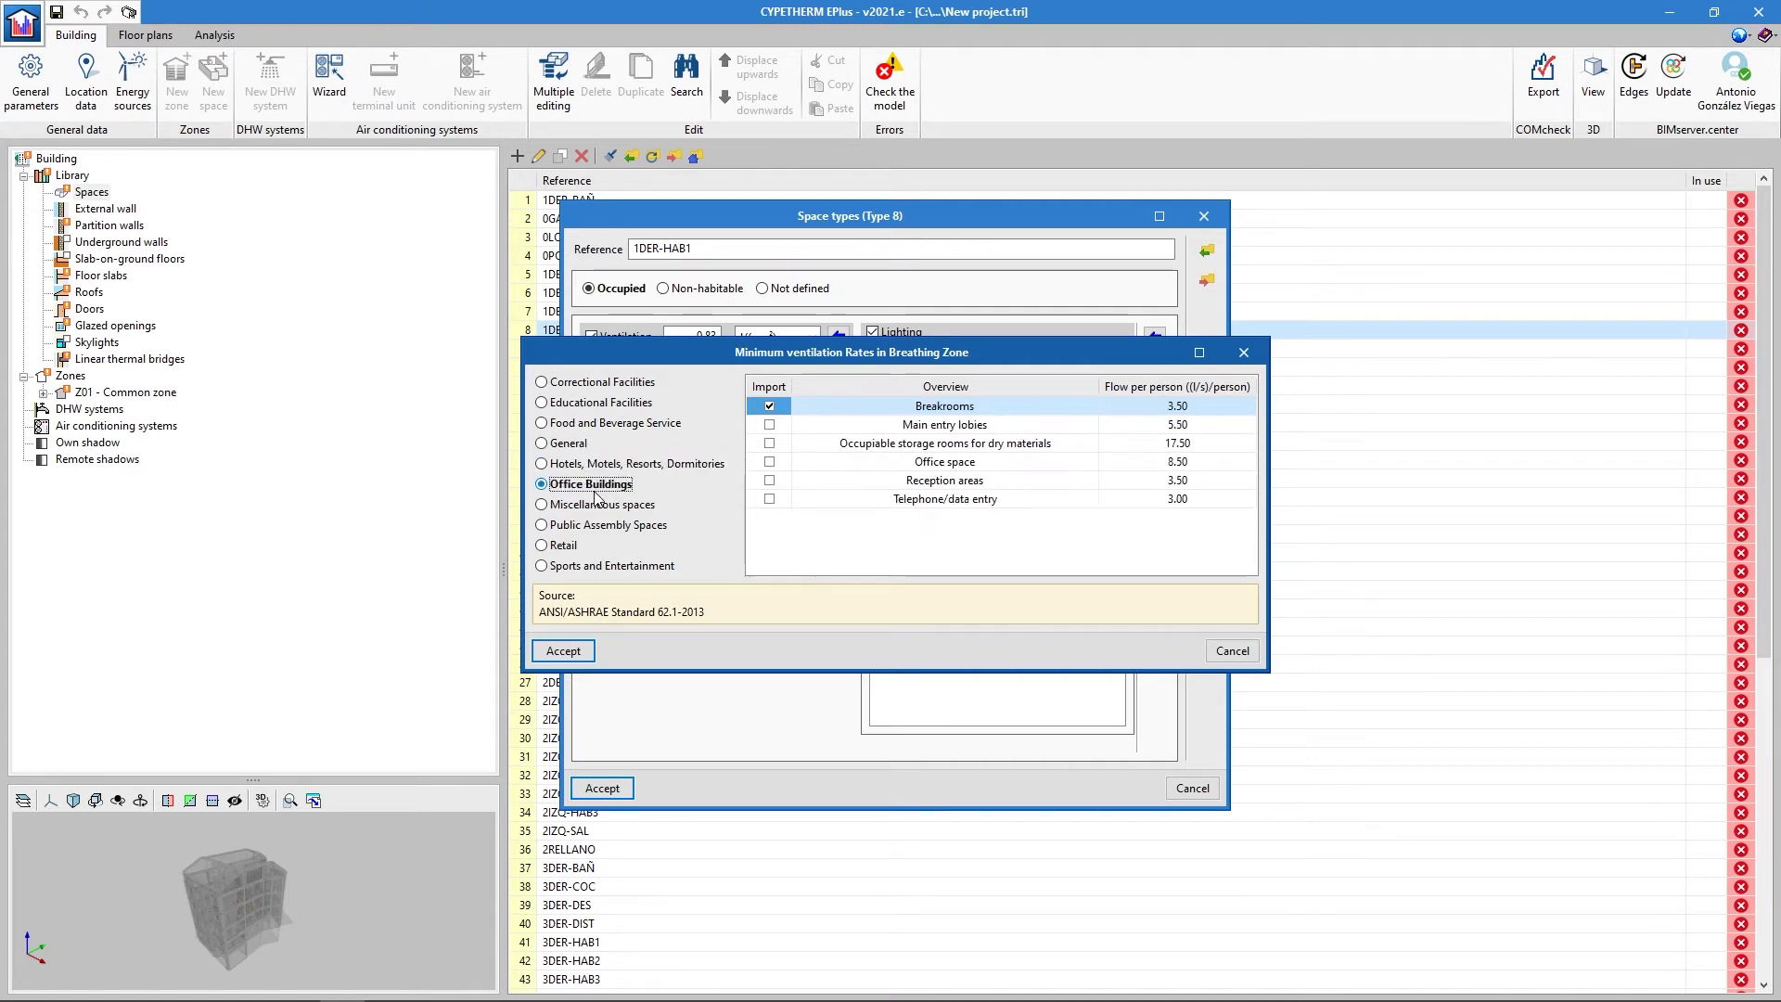
left_click(770, 425)
left_click(769, 444)
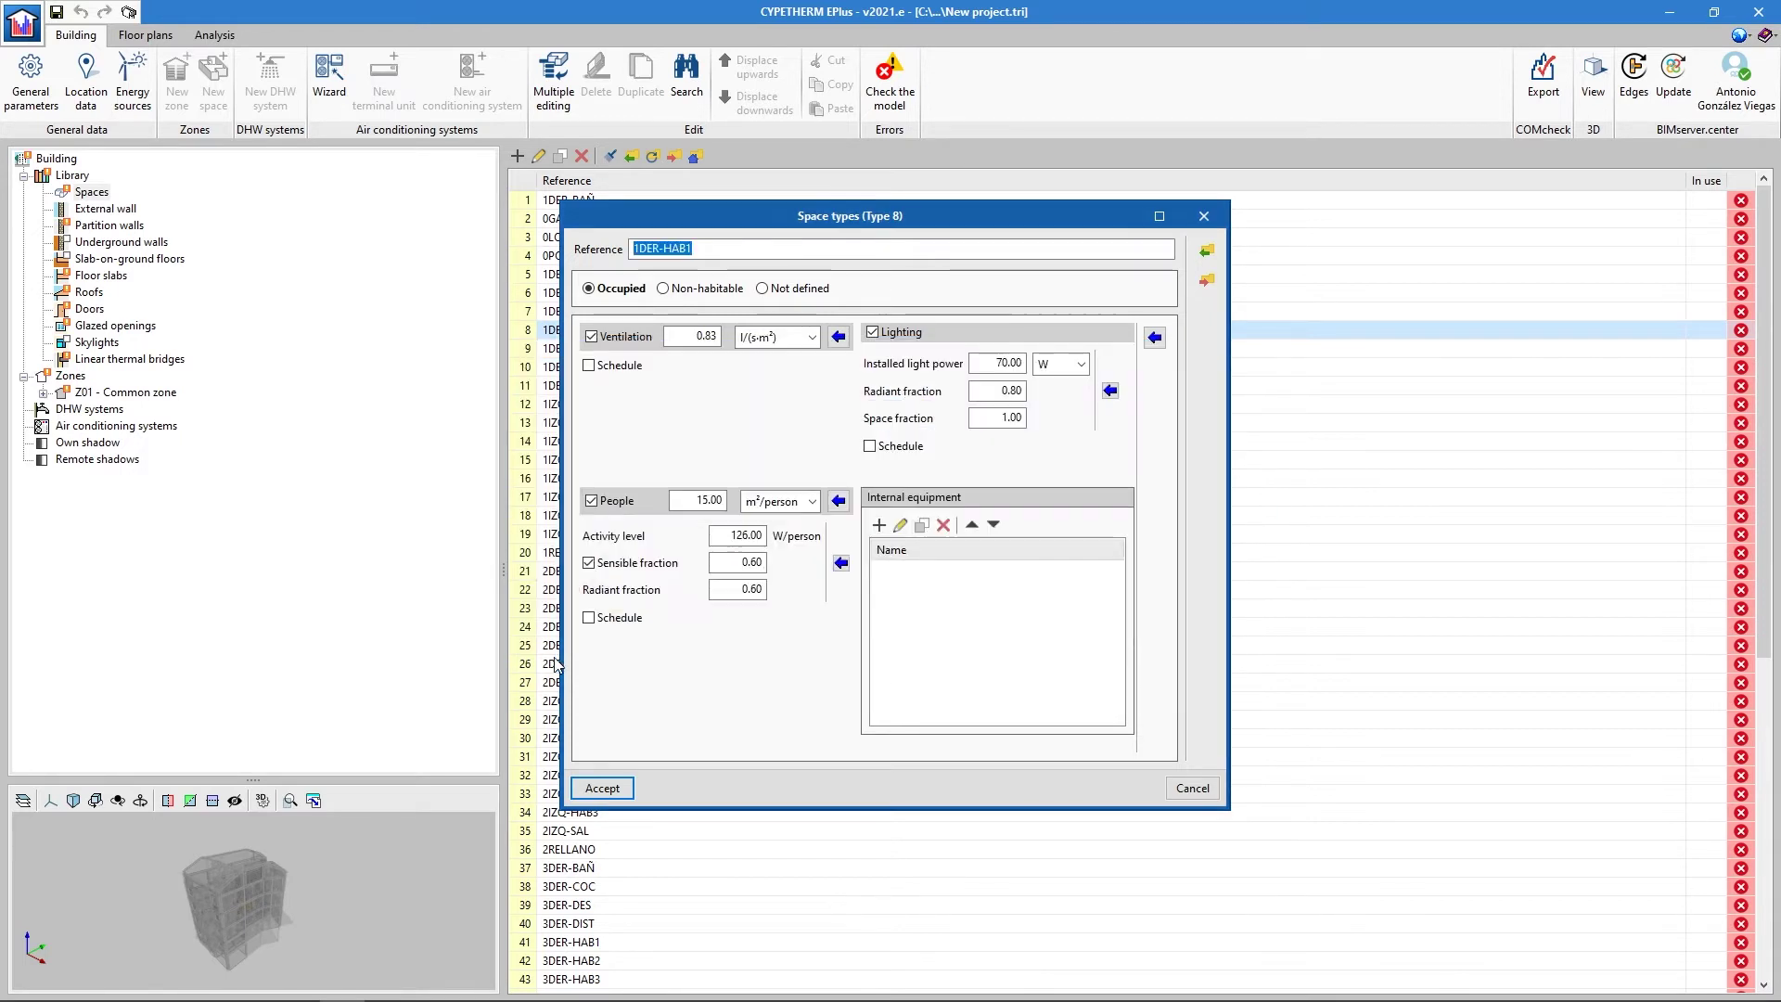
- Set the ventilation rate of the space type 1DER-HAB1 to 17.50 (l/s)/person
left_click(559, 651)
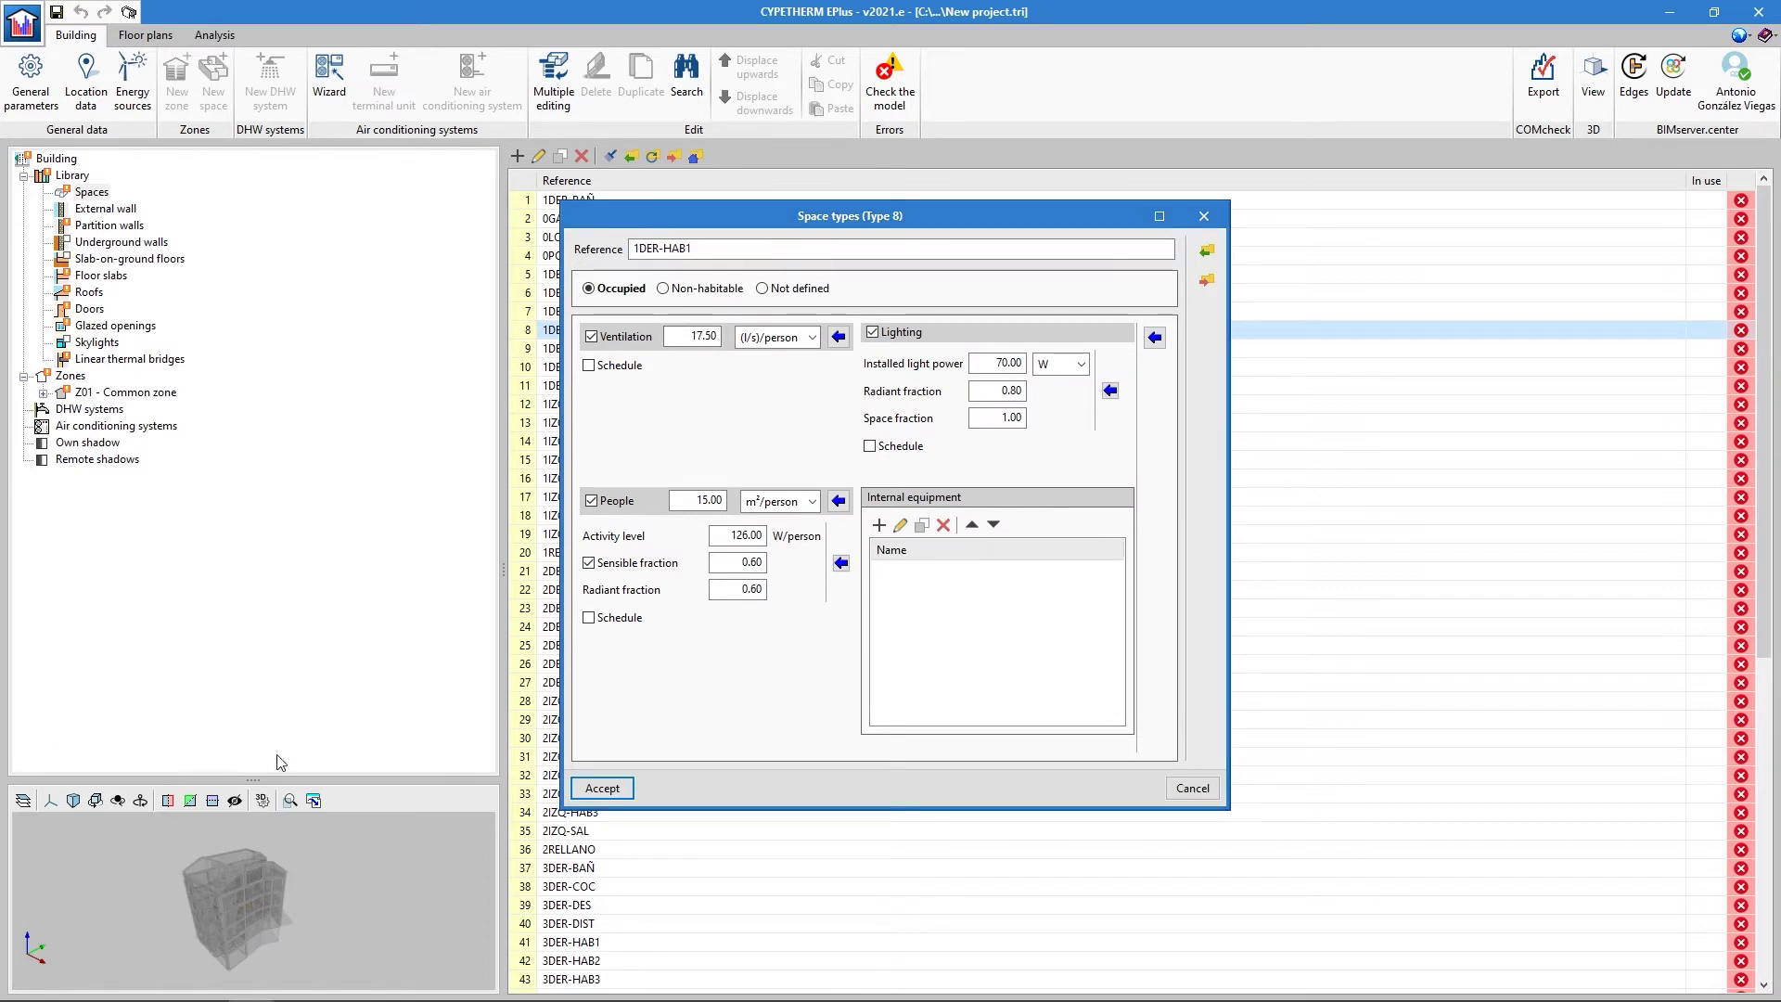
- Start an annual people schedule named Schedule 01 for 1DER-HAB1 and add a by-hour profile named Profile 01
left_click(600, 617)
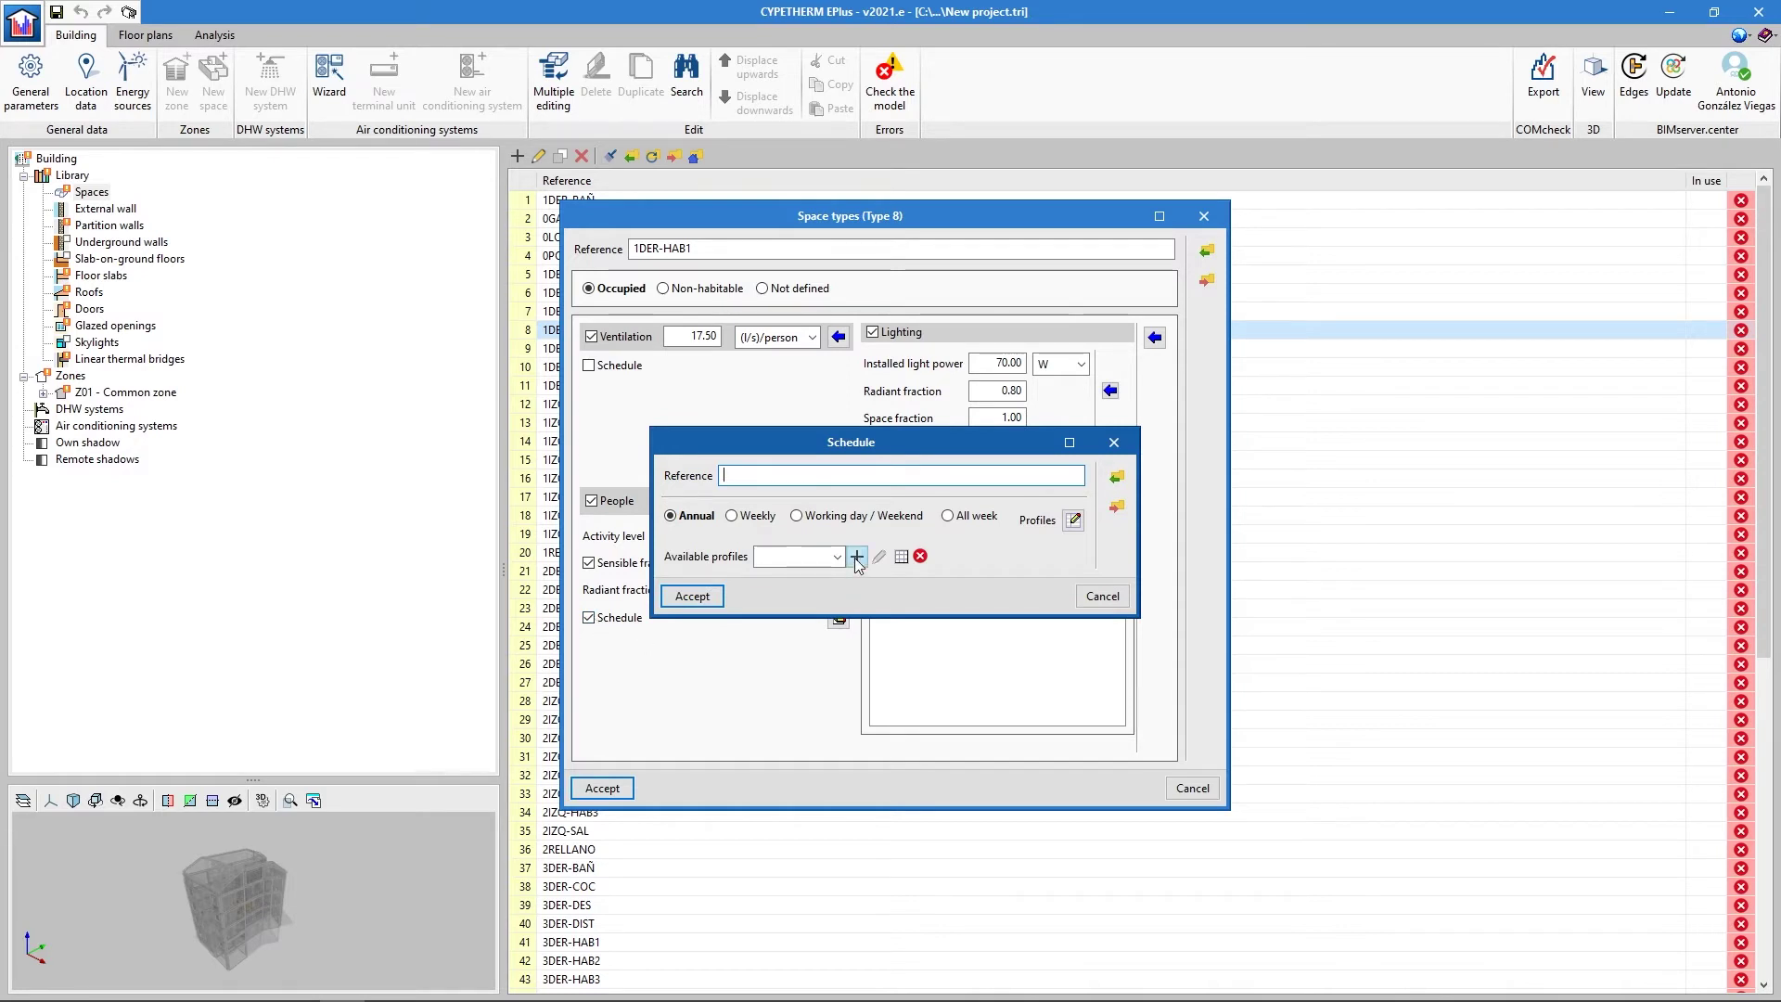
type("Schedule 01")
left_click(857, 557)
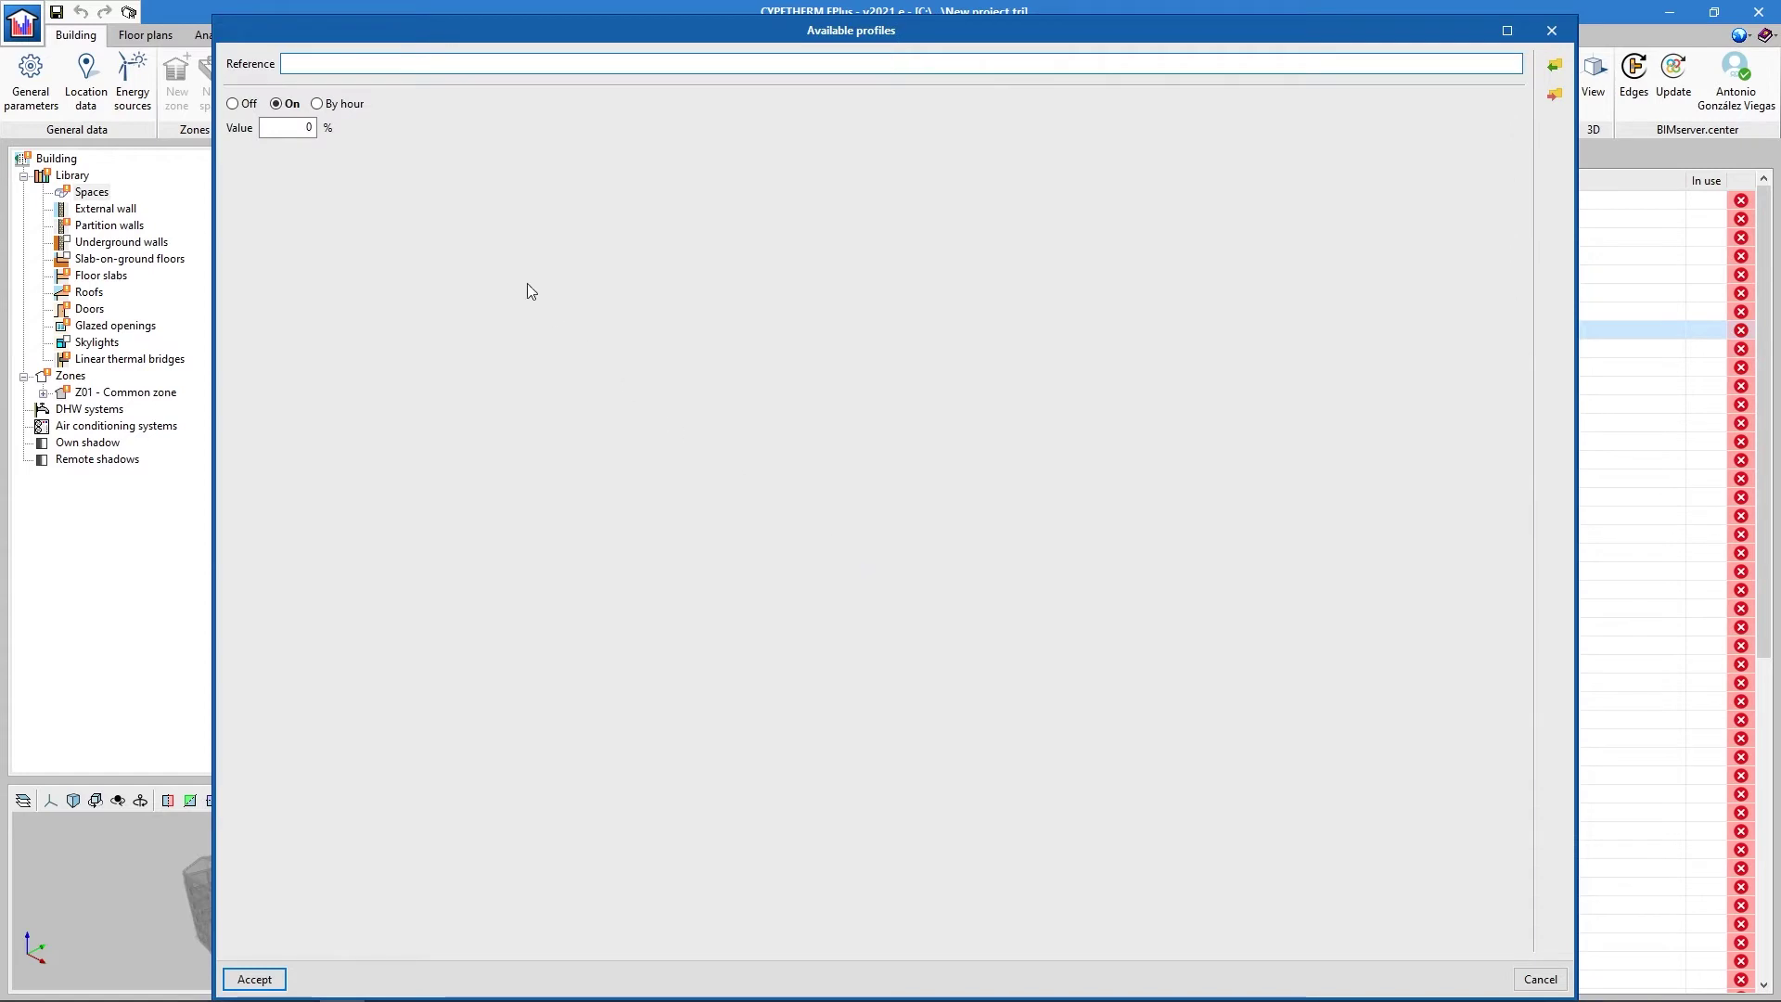
left_click(345, 104)
type("Profile 01")
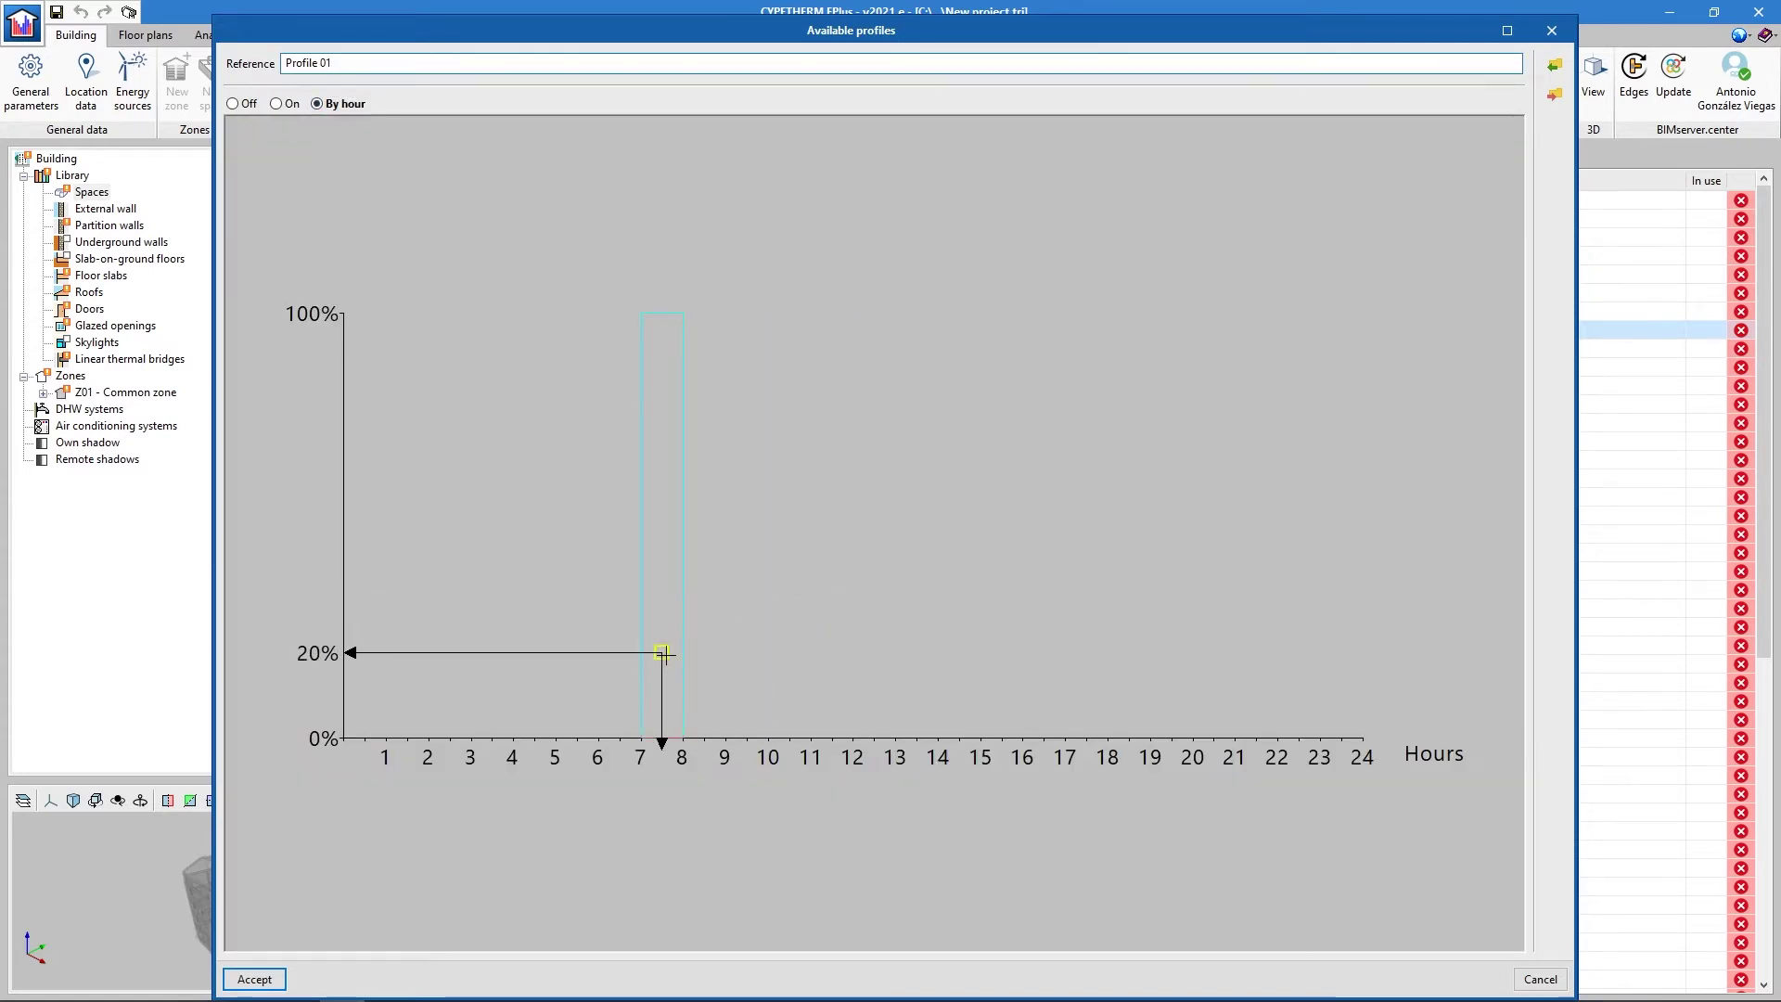
- Fill the hourly values of Profile 01 with 20% from hour 7 to 9 and 30% from hour 9 to 12
left_click(664, 651)
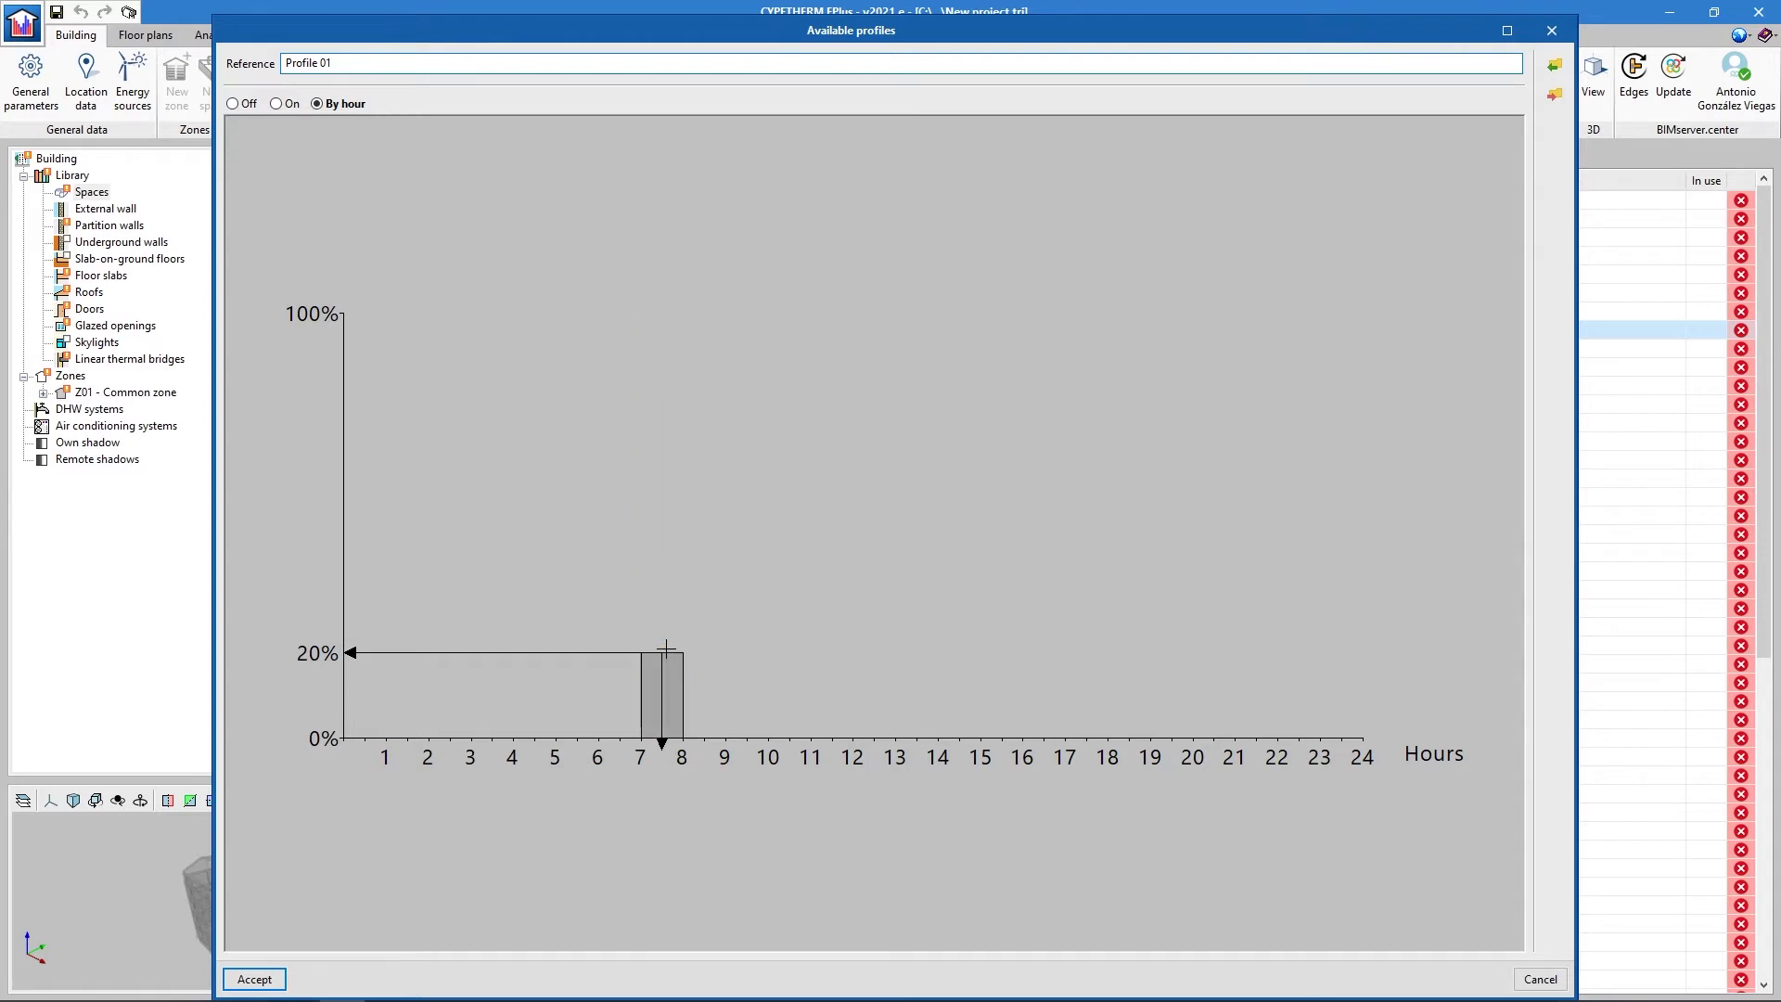
left_click(714, 649)
left_click(747, 610)
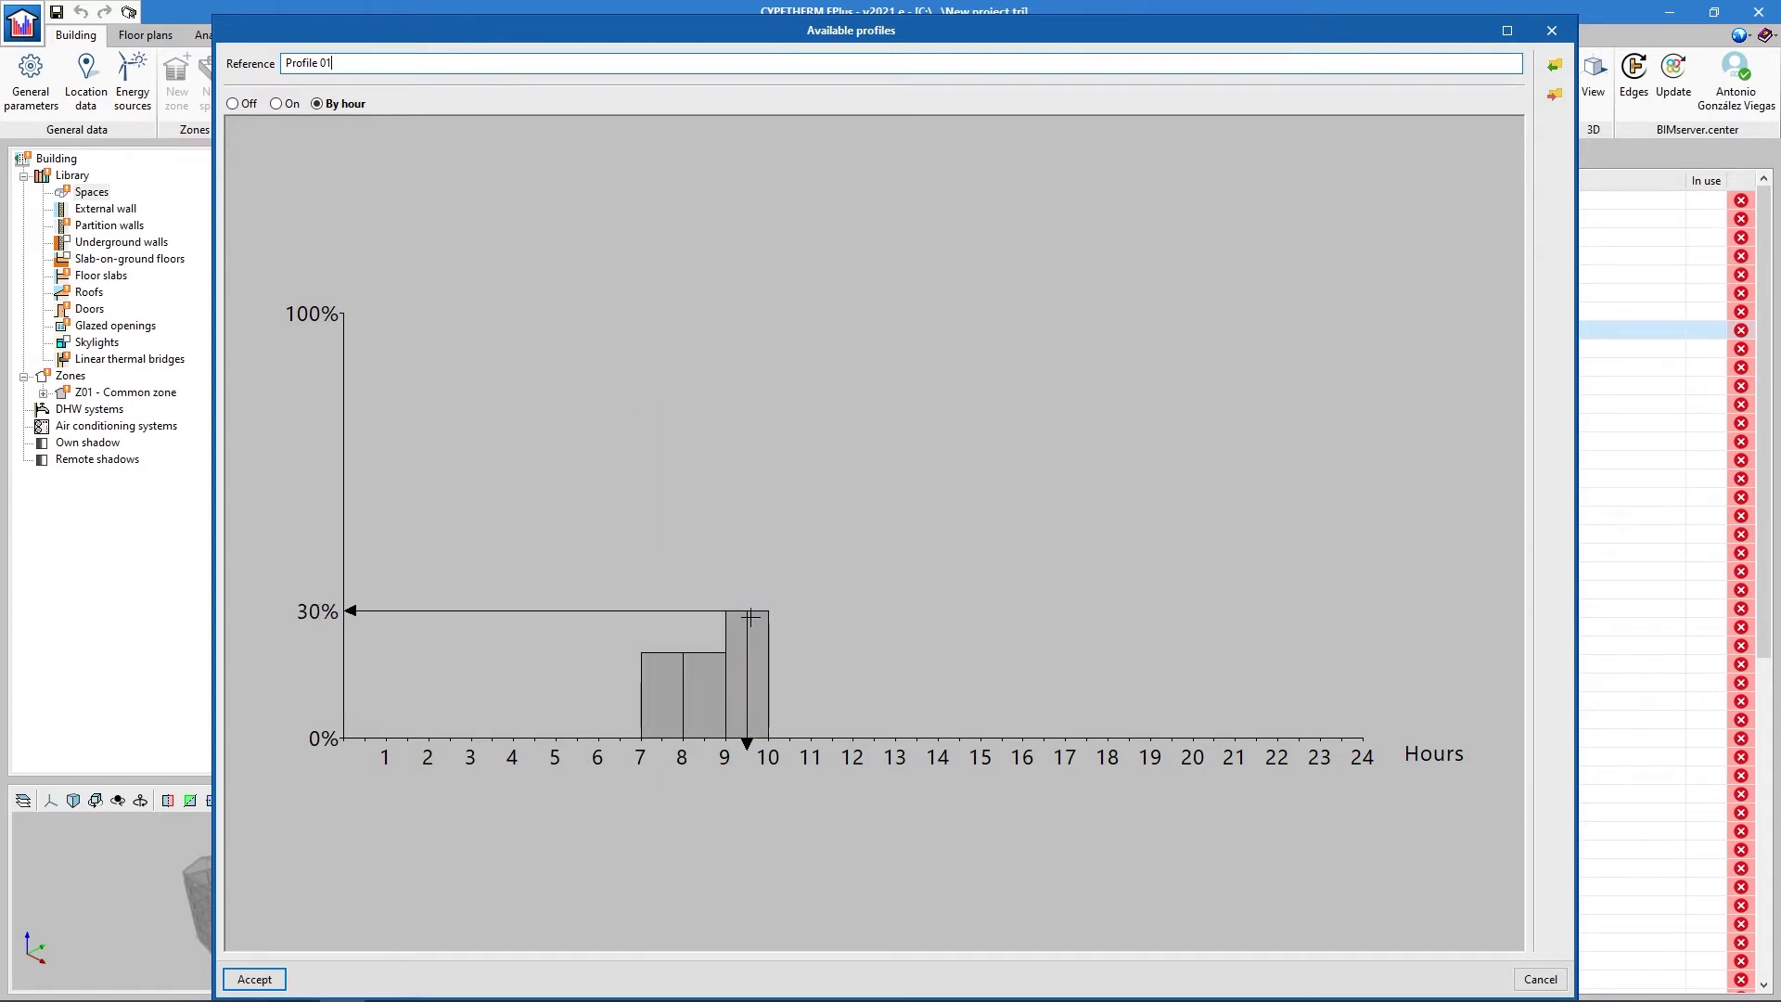
left_click(786, 611)
left_click(835, 610)
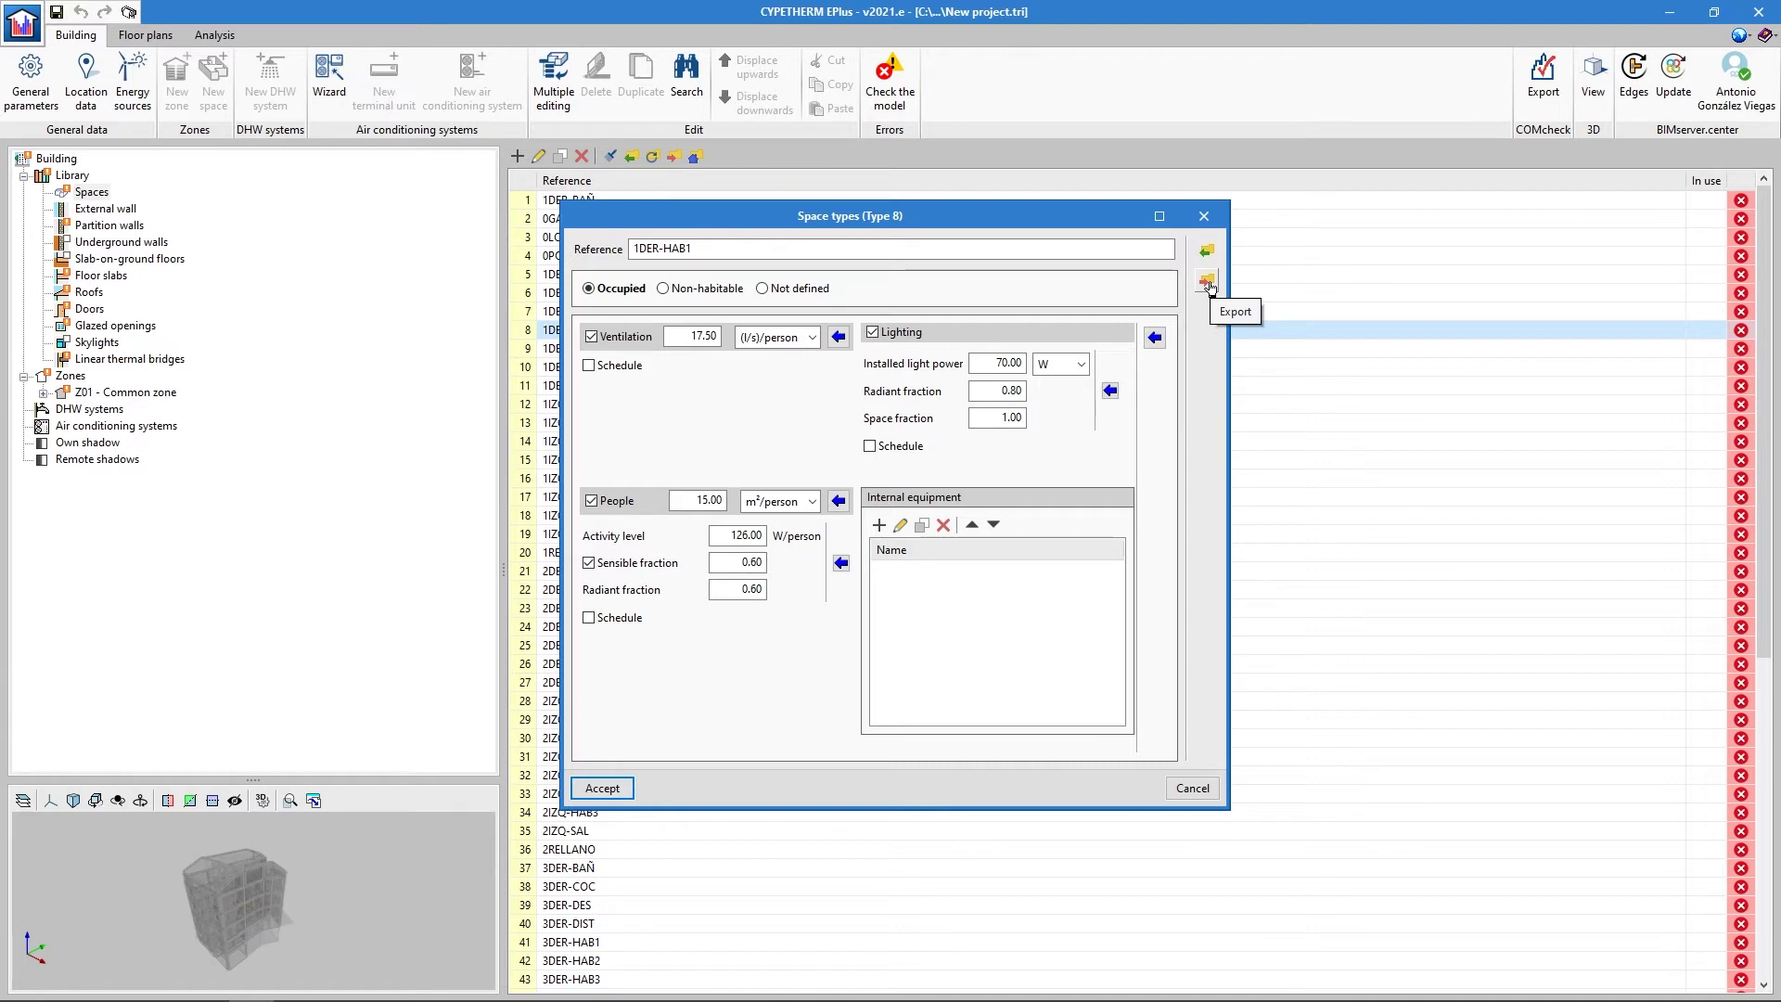
- Check how the space type 1DER-HAB1 can be exported to a file and its work directory chosen, without exporting it
left_click(1207, 283)
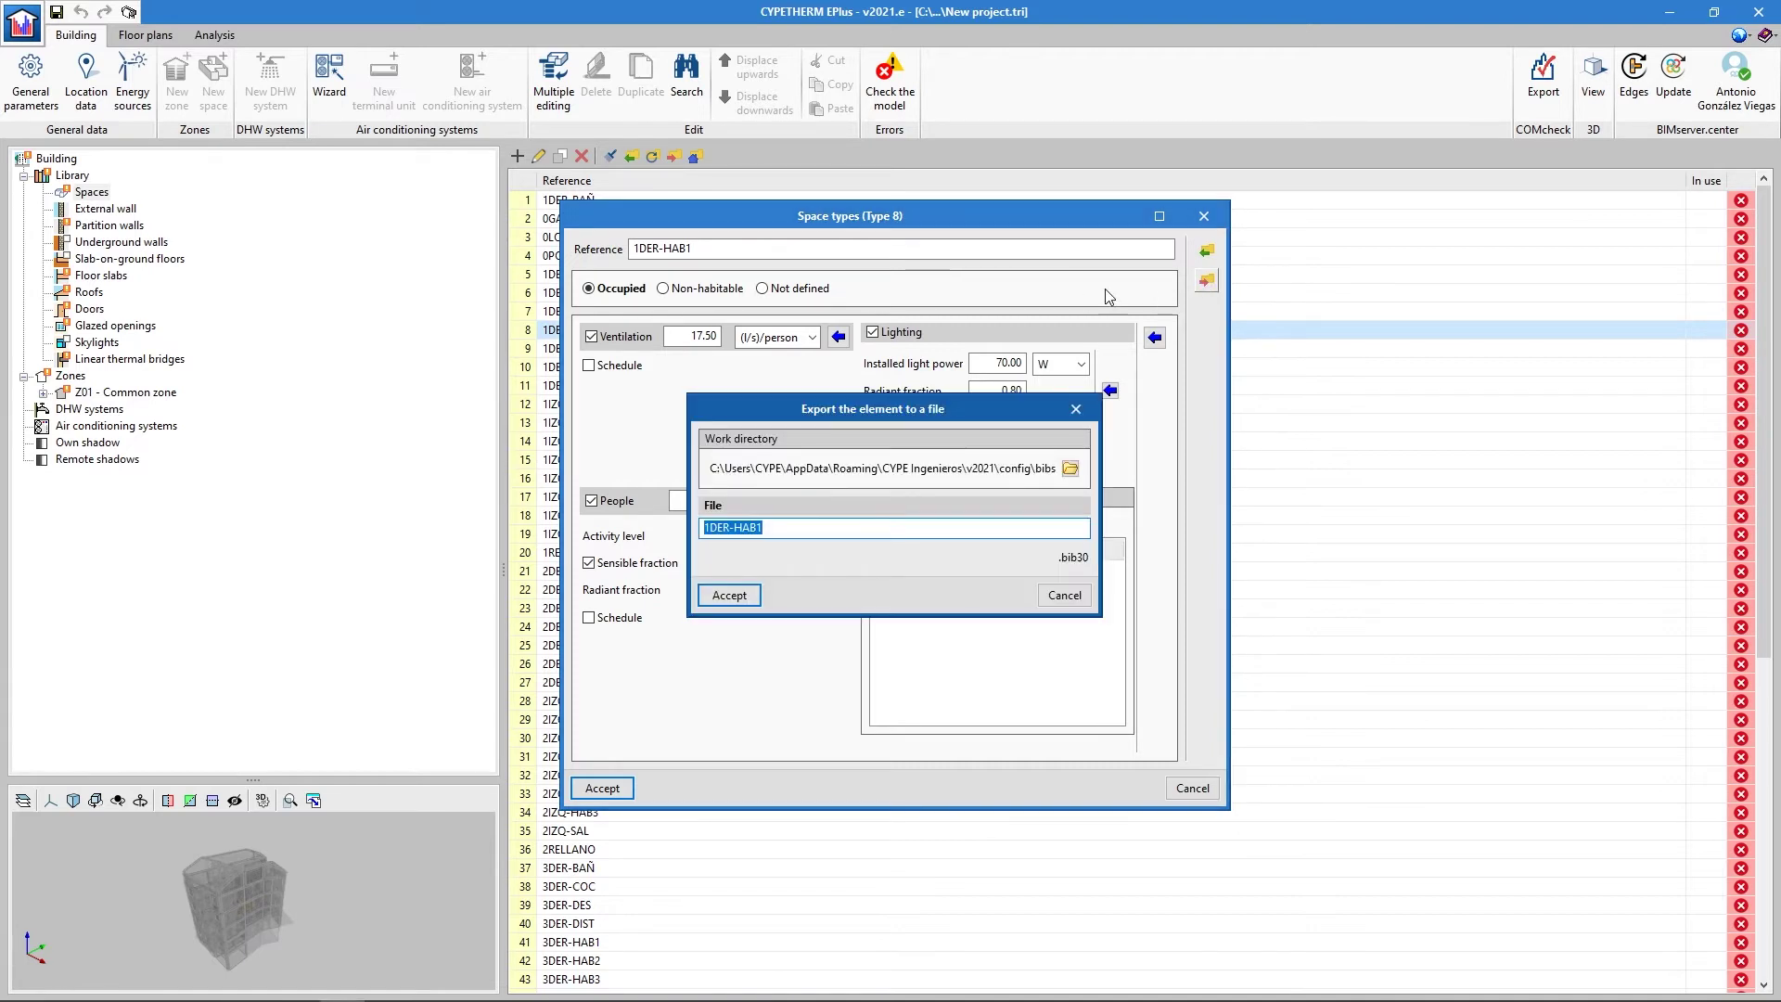
left_click(1070, 470)
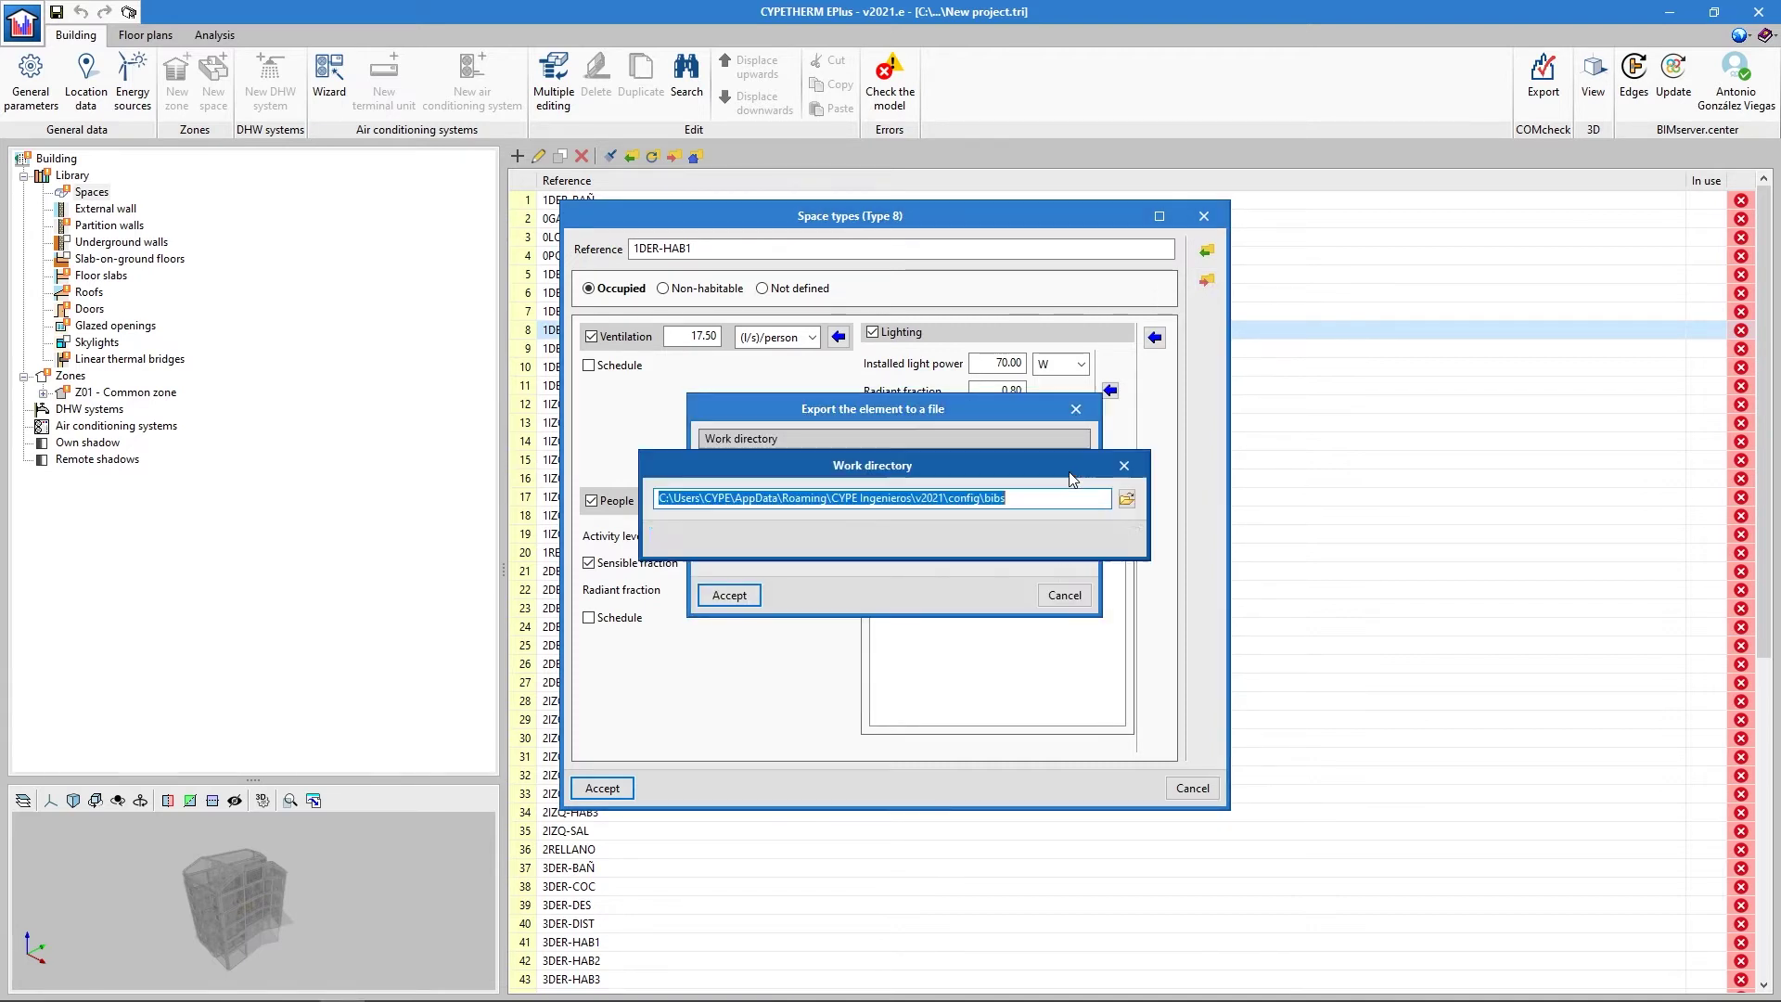
left_click(1125, 501)
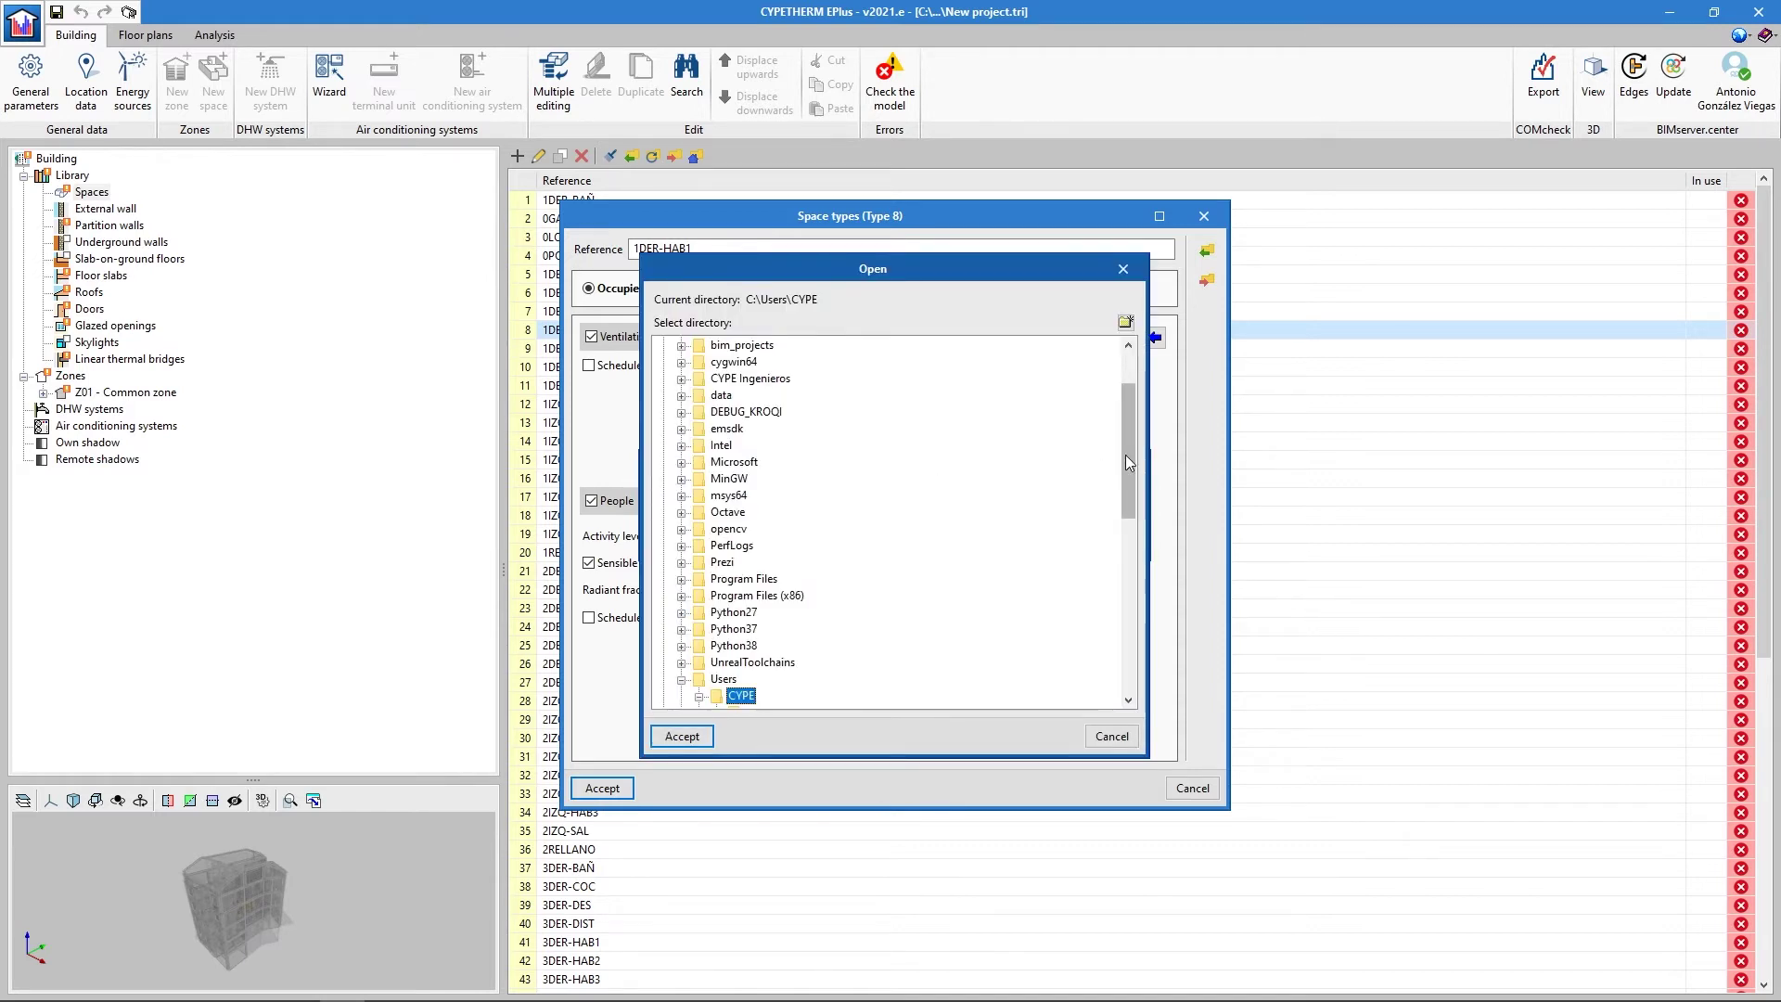
left_click_drag(1135, 476, 1167, 429)
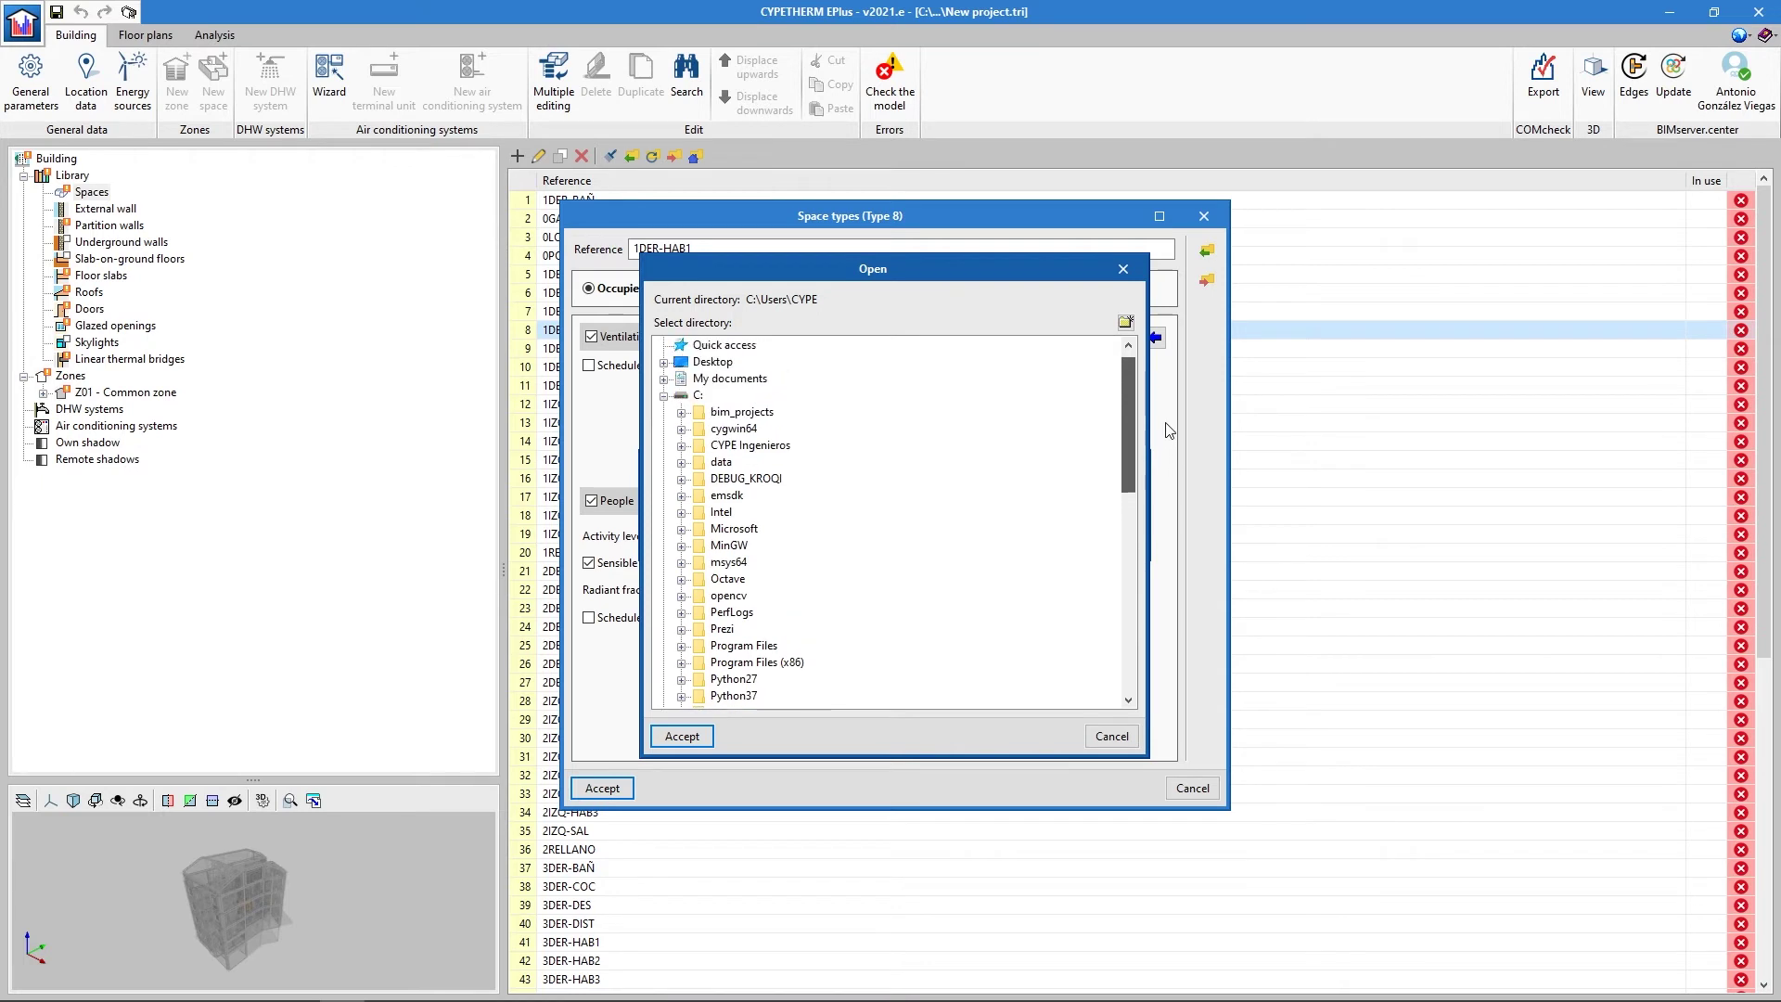
left_click(1123, 269)
left_click(1123, 465)
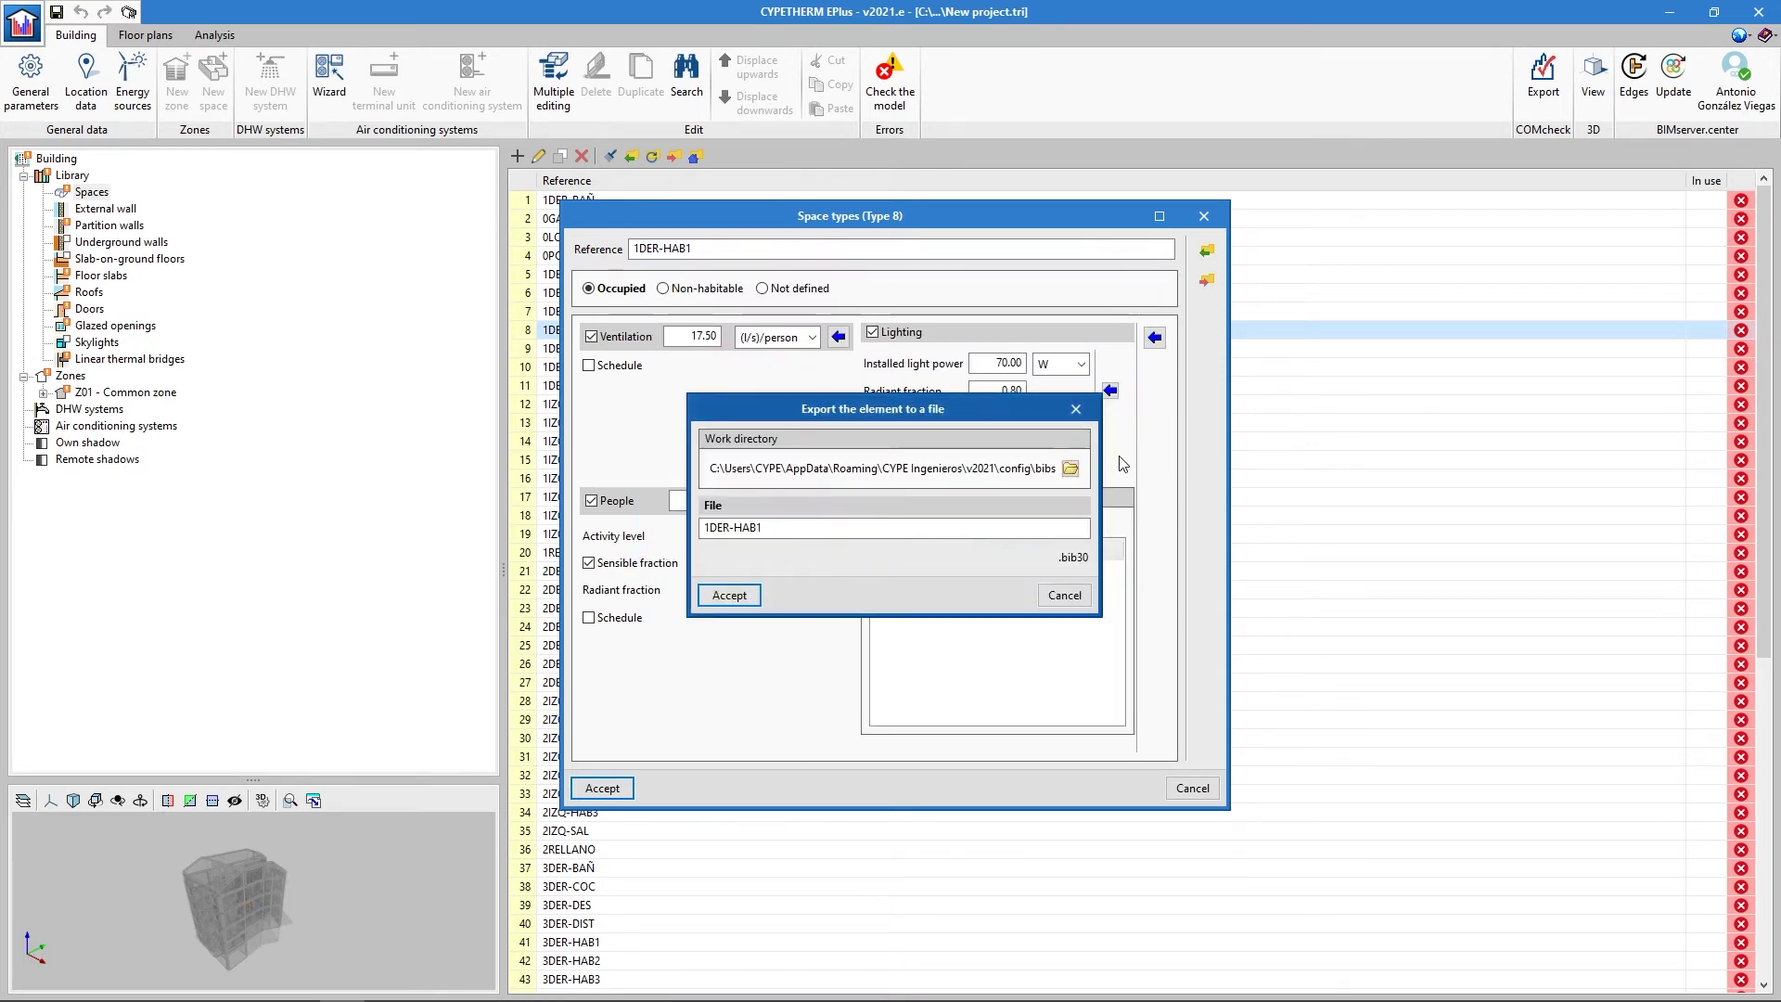
left_click(1087, 411)
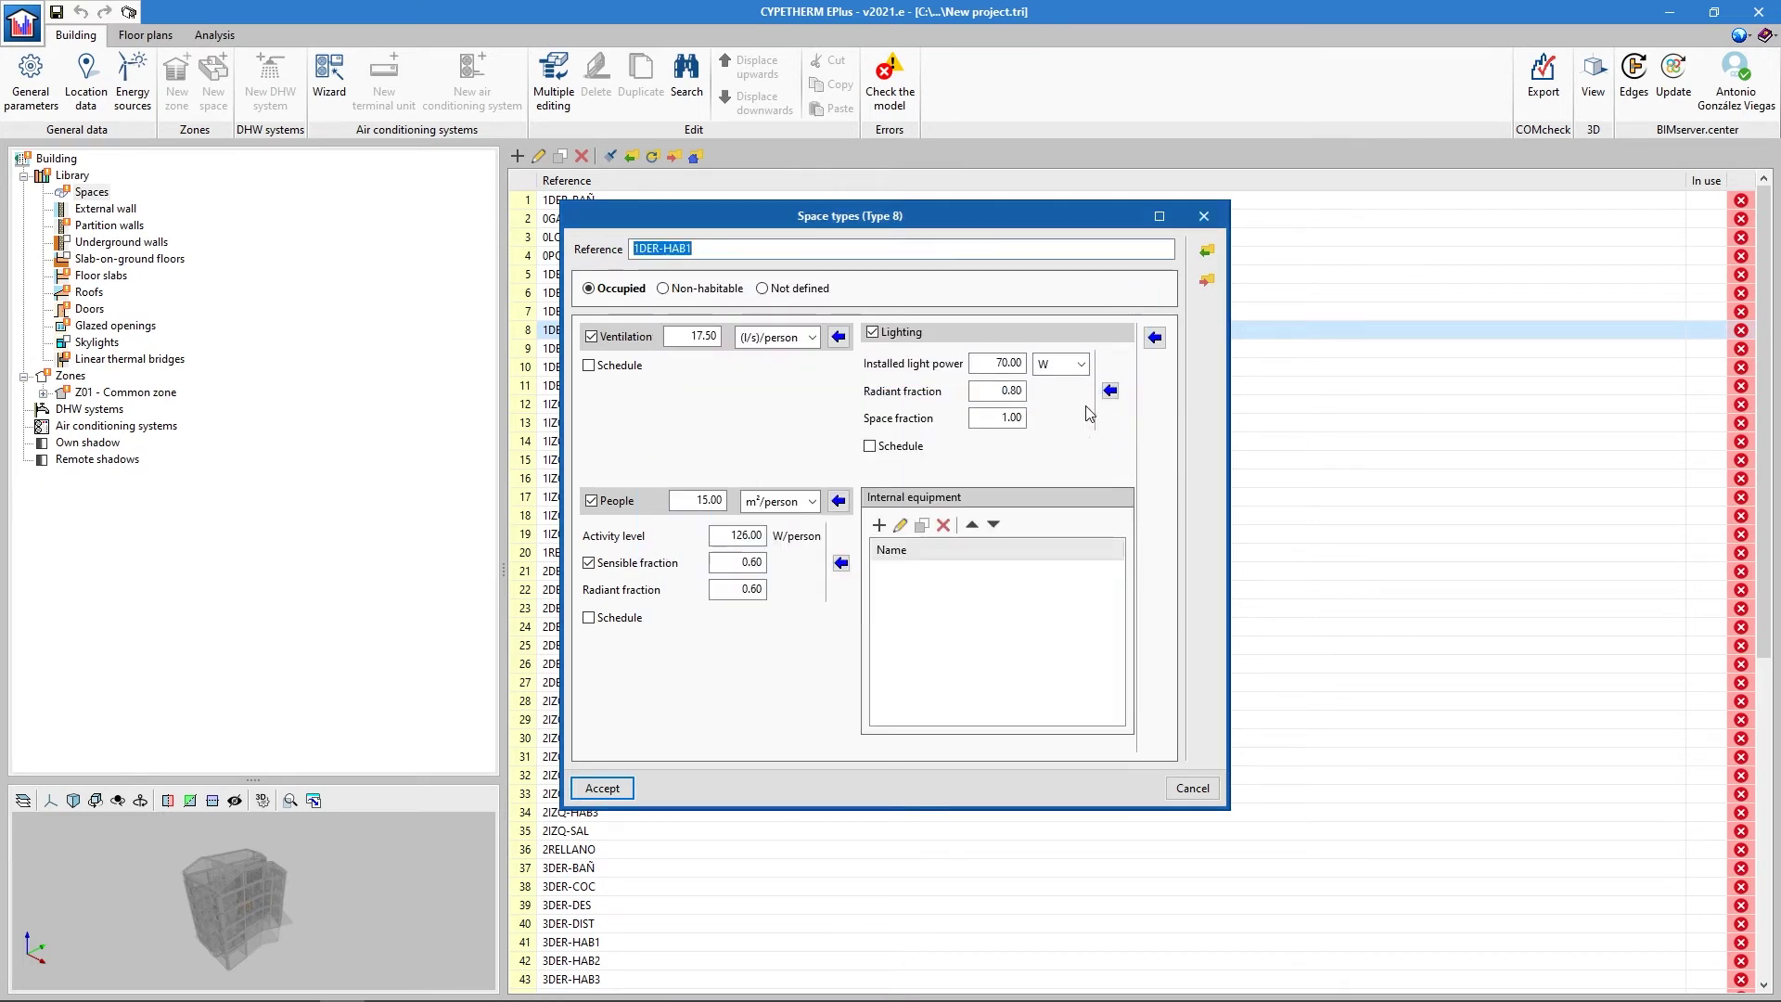
- Check the import options for 1DER-HAB1, keeping the bibs folder as work directory, and accept the space type
left_click(1205, 258)
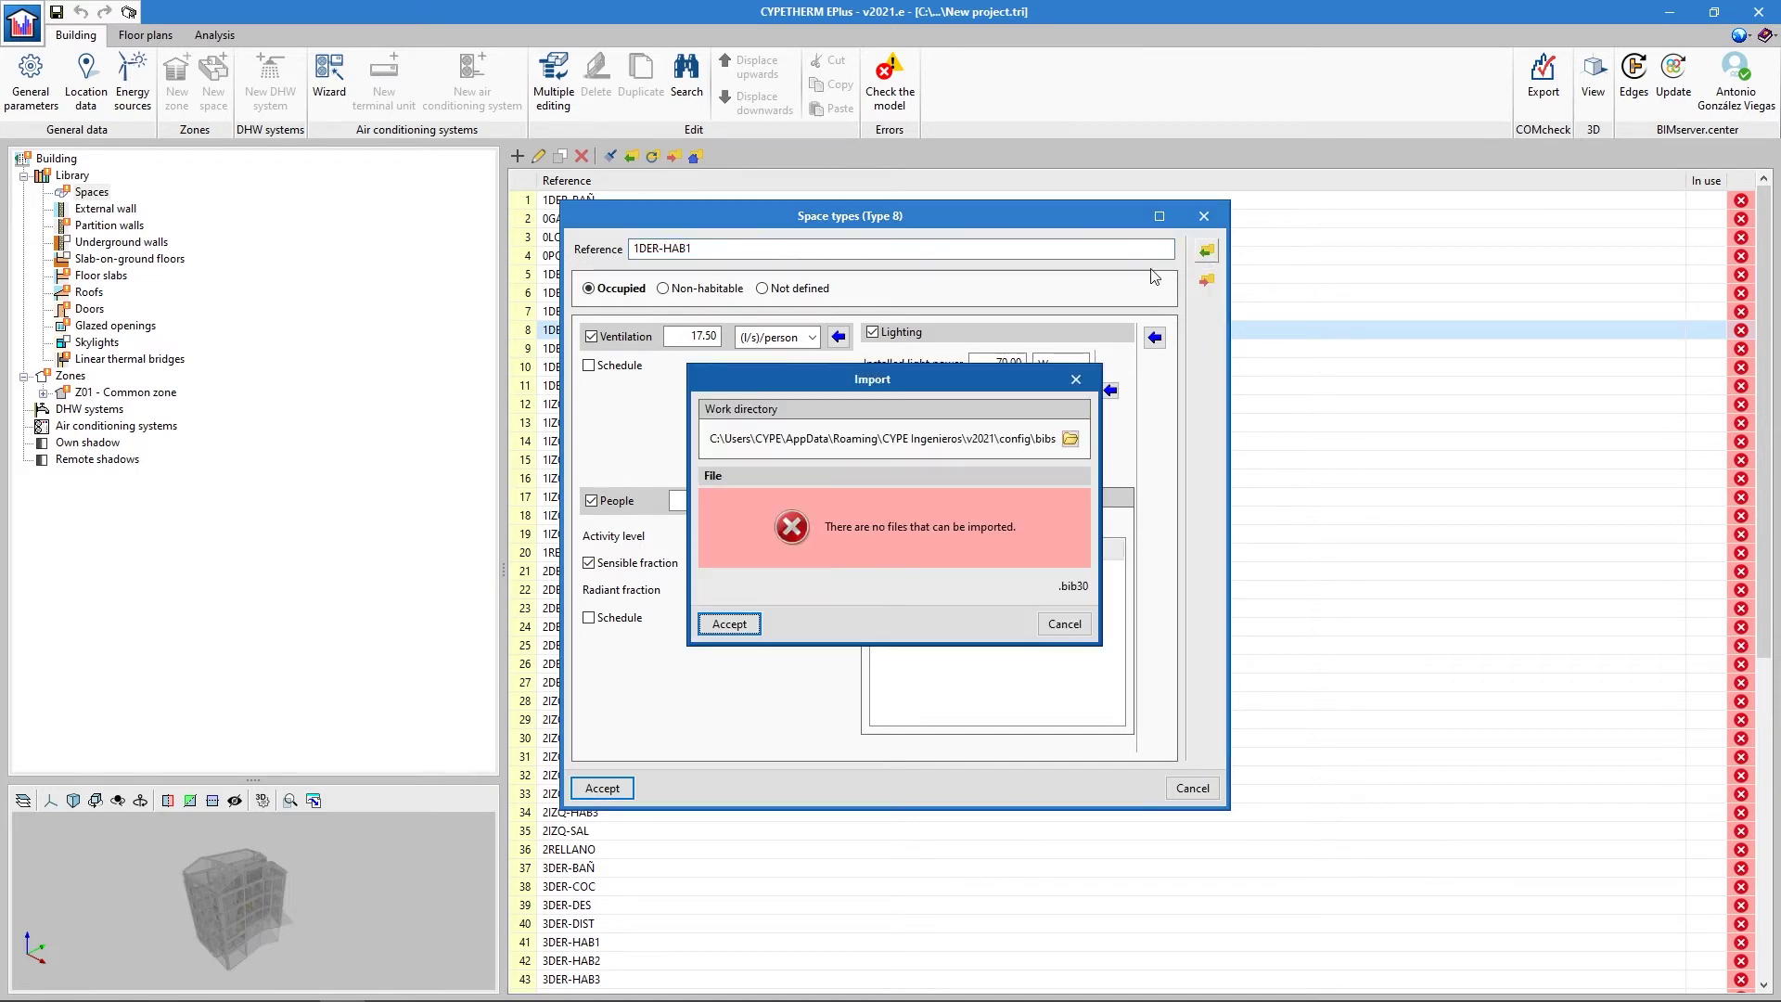
left_click(1069, 438)
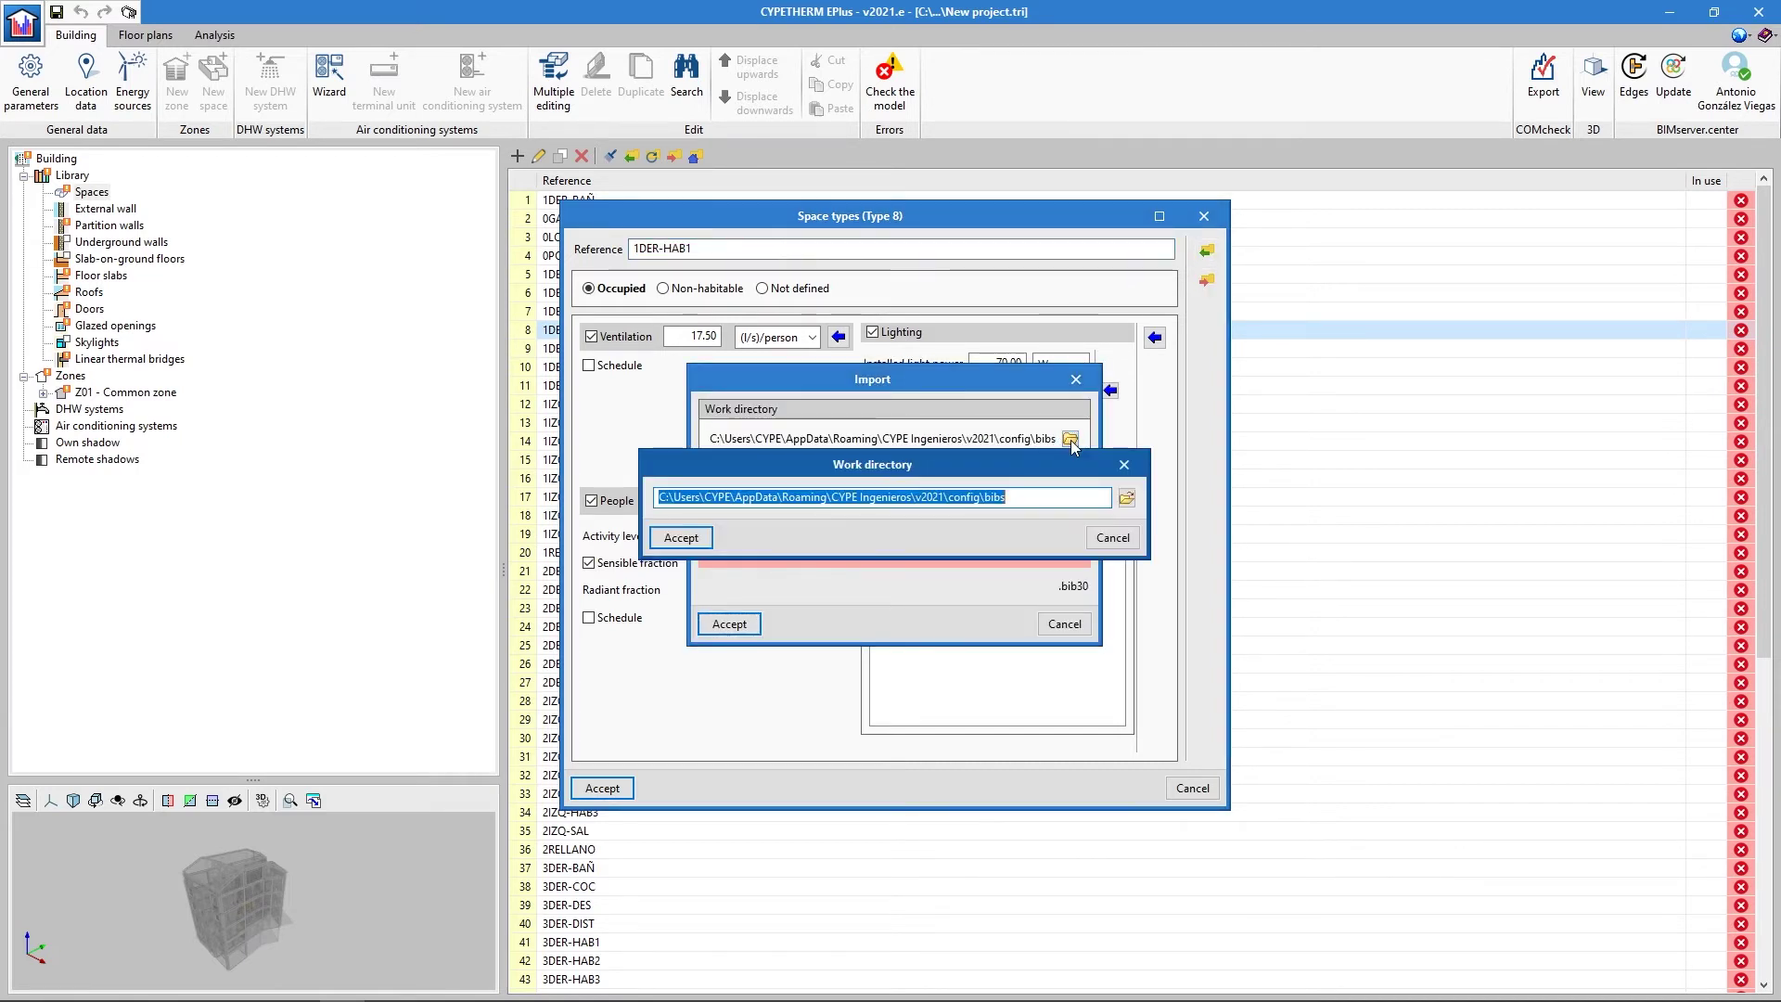
left_click(1124, 498)
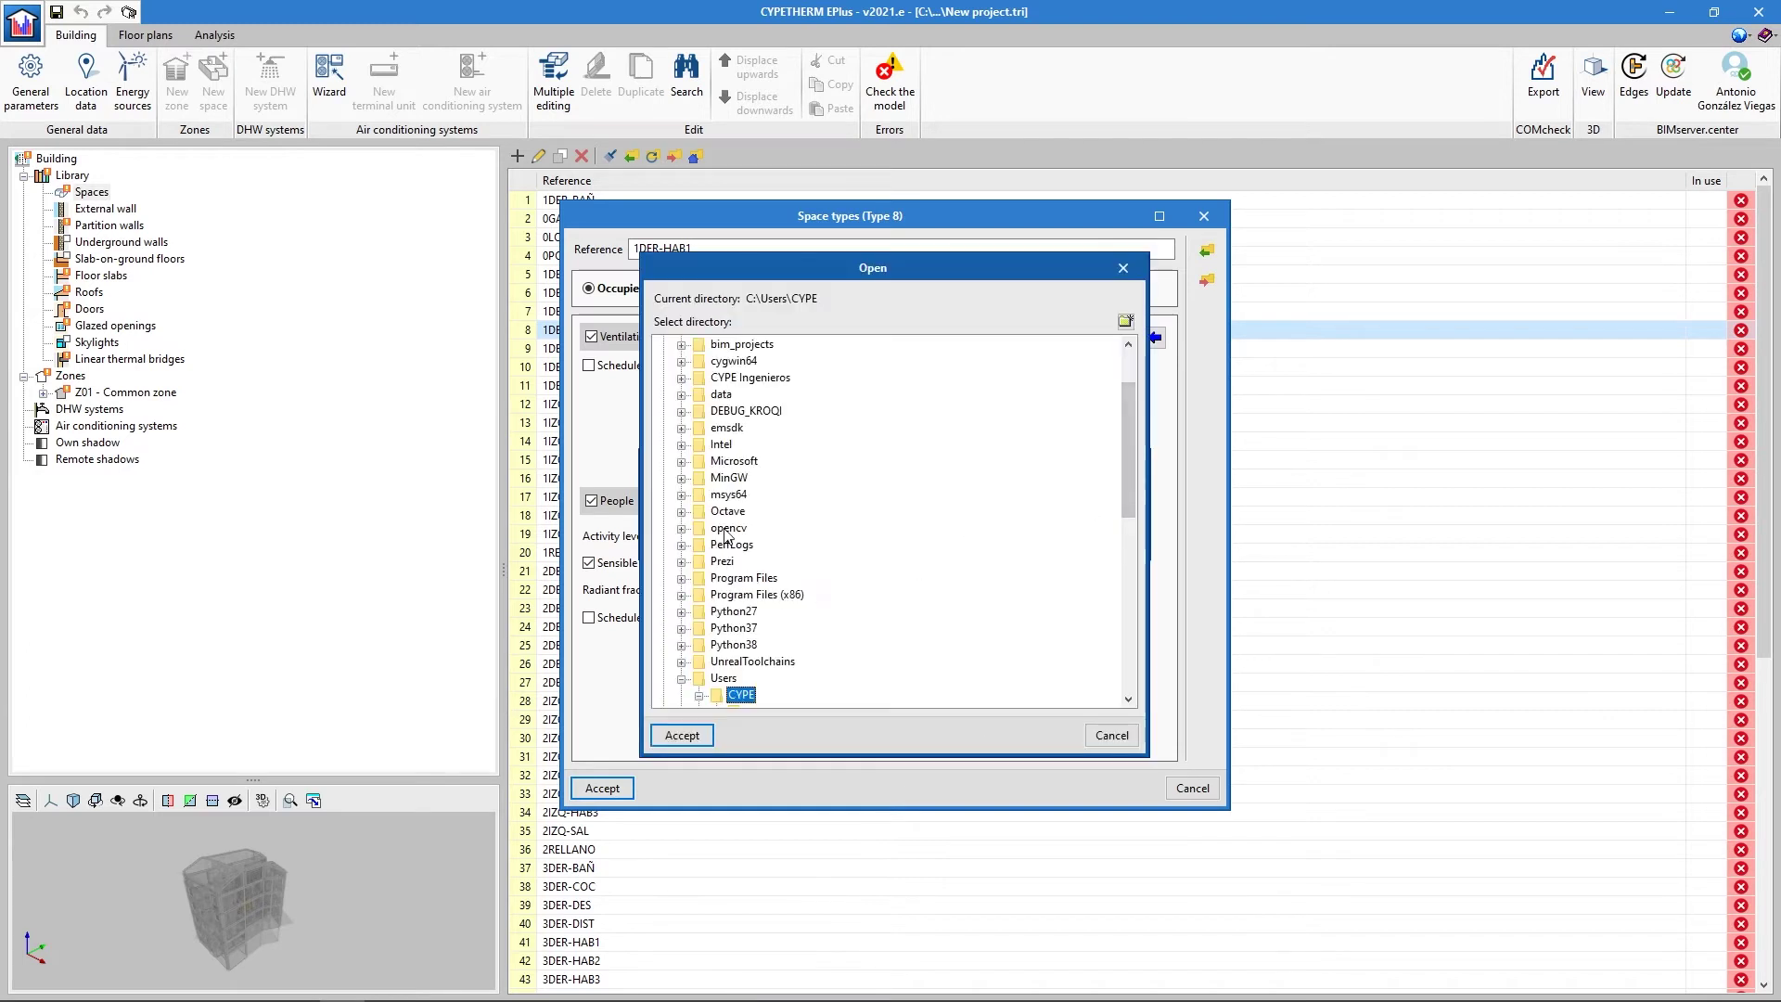
left_click(682, 735)
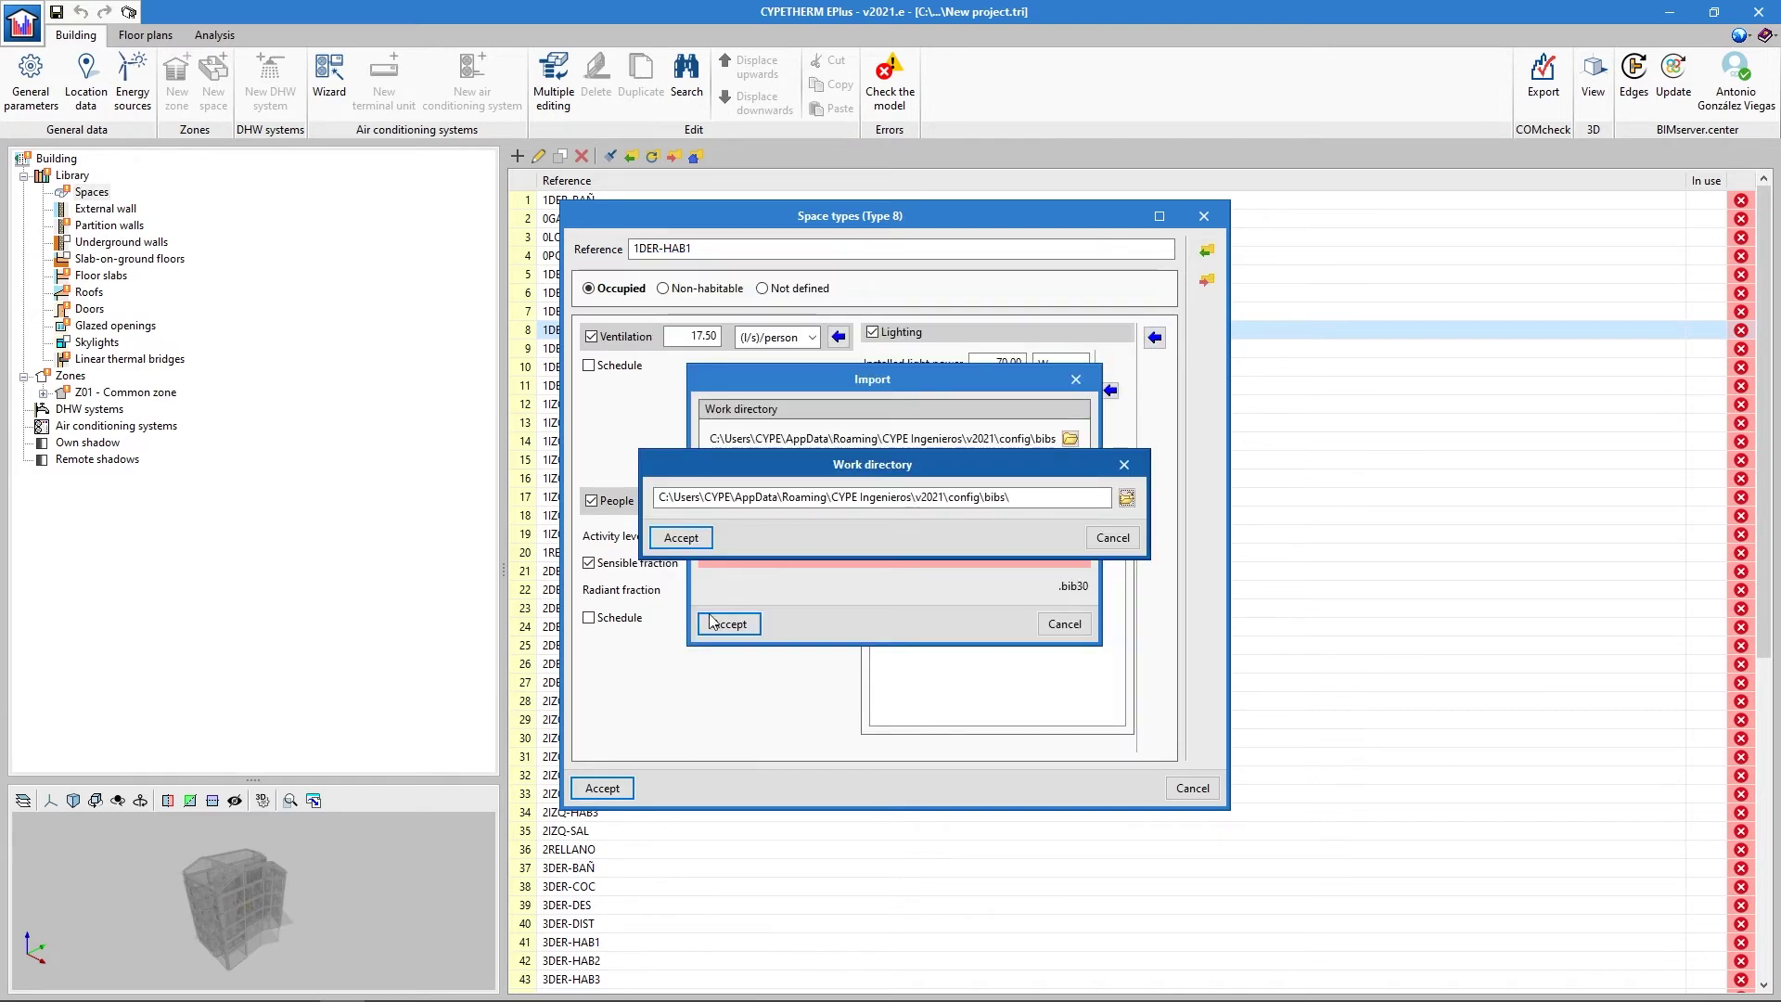
left_click(696, 547)
left_click(730, 624)
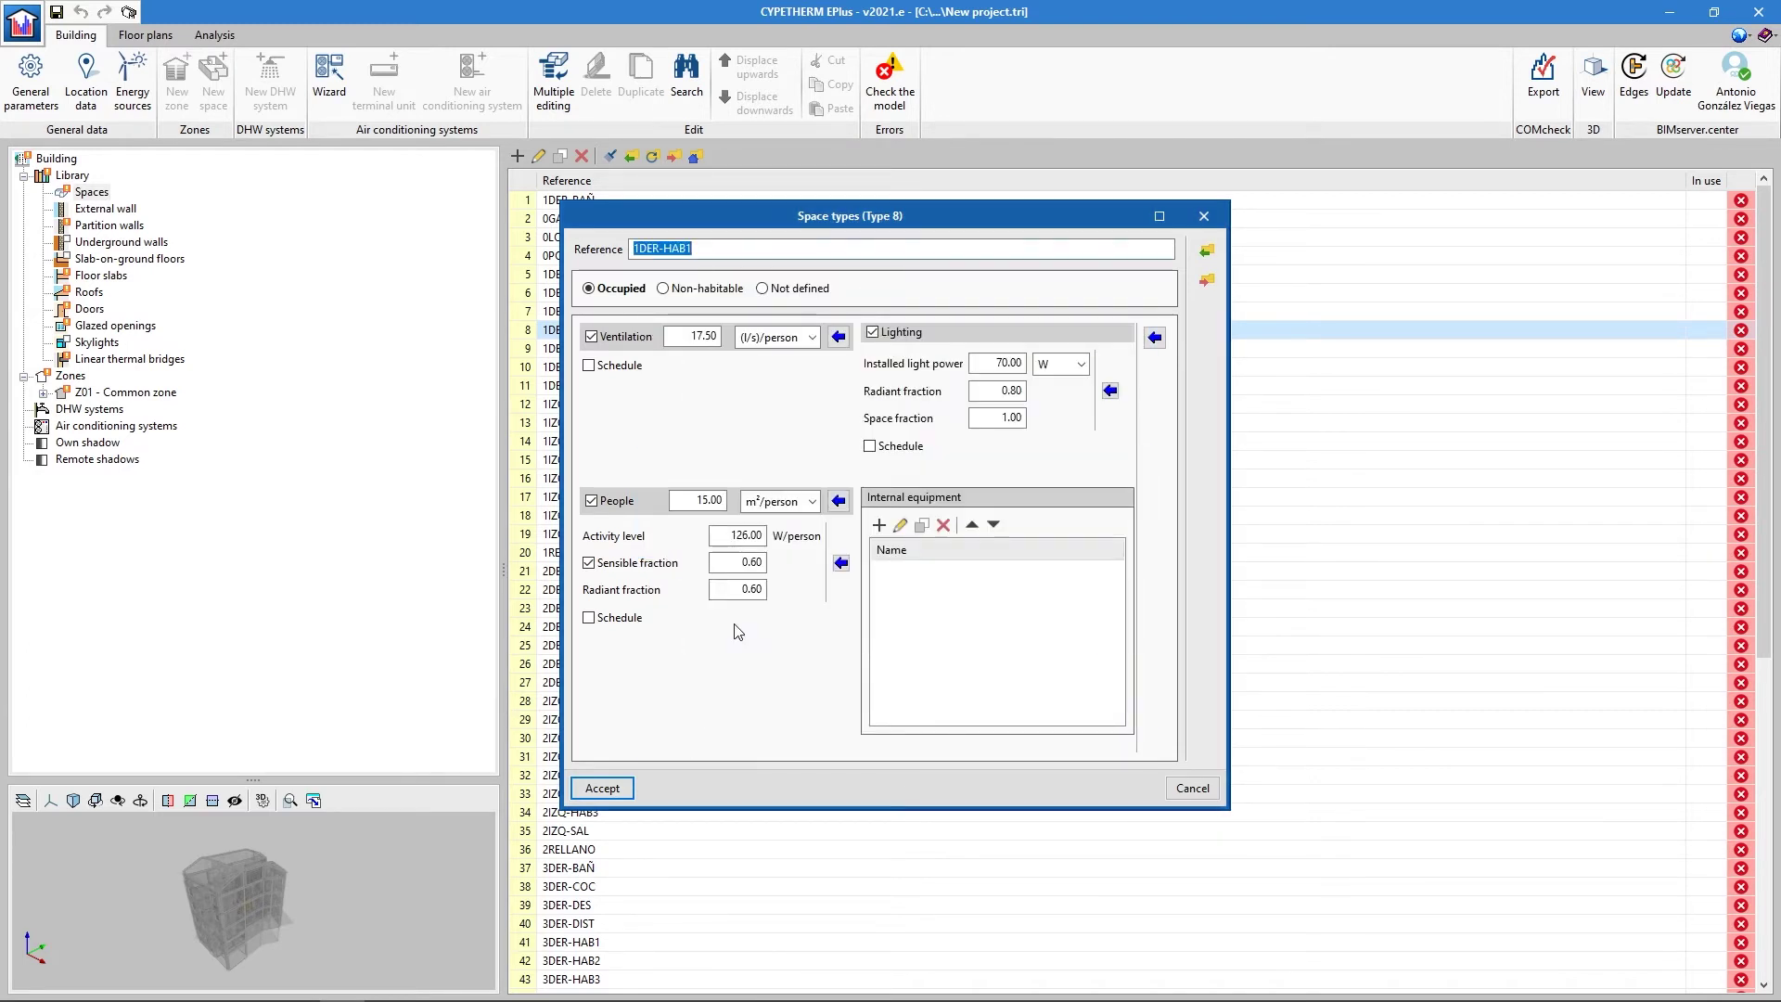
left_click(620, 789)
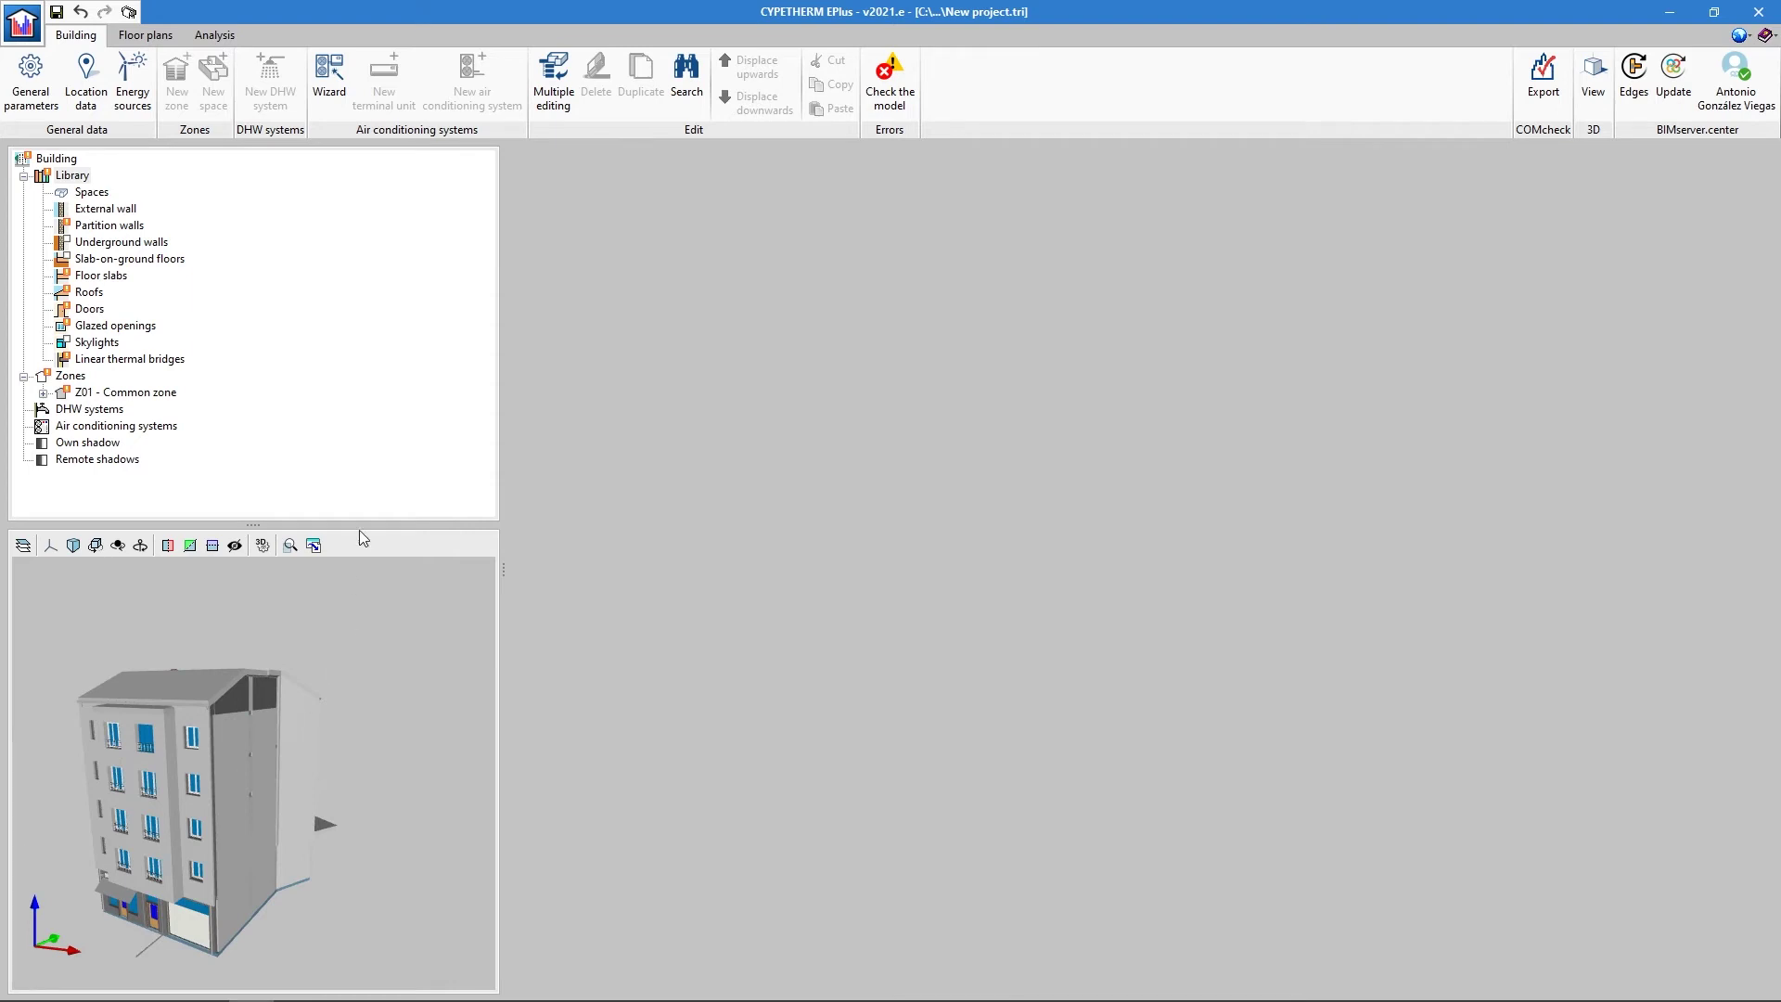
- Open the external wall Muro básico:LKS_ETICS and examine the ASHRAE curtain, stud, EIFS and brick wall types and the new layer settings
left_click(119, 219)
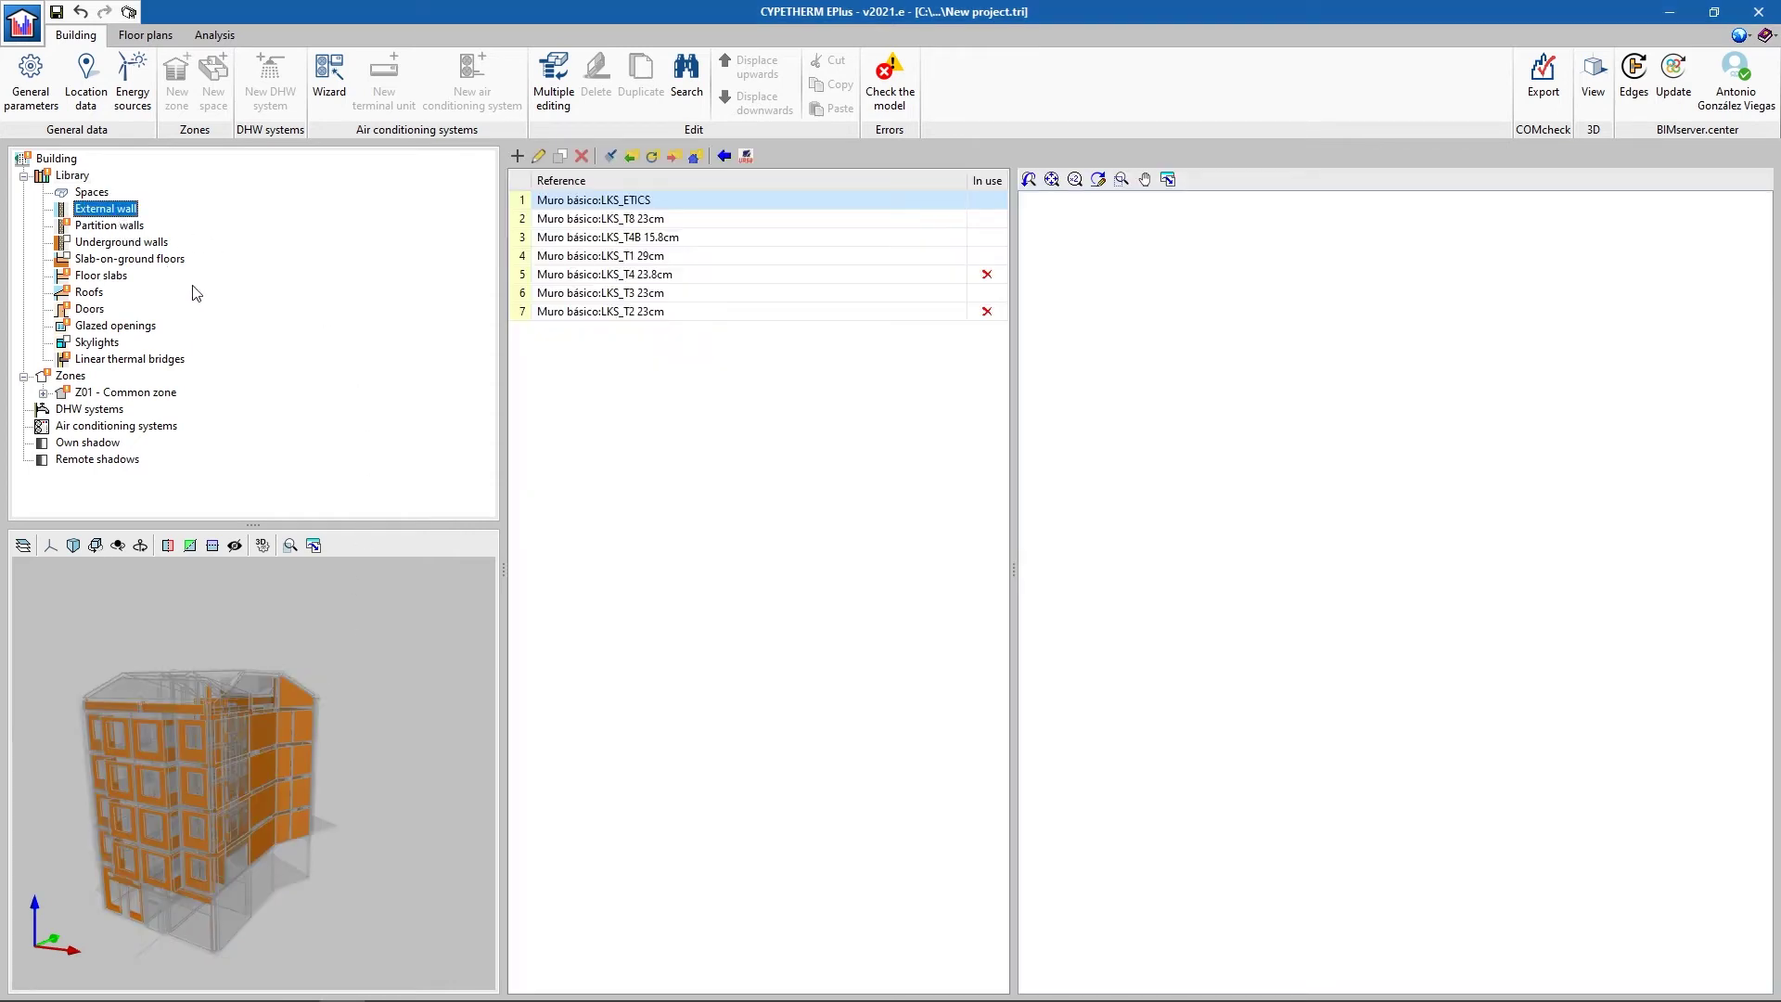
double_click(637, 201)
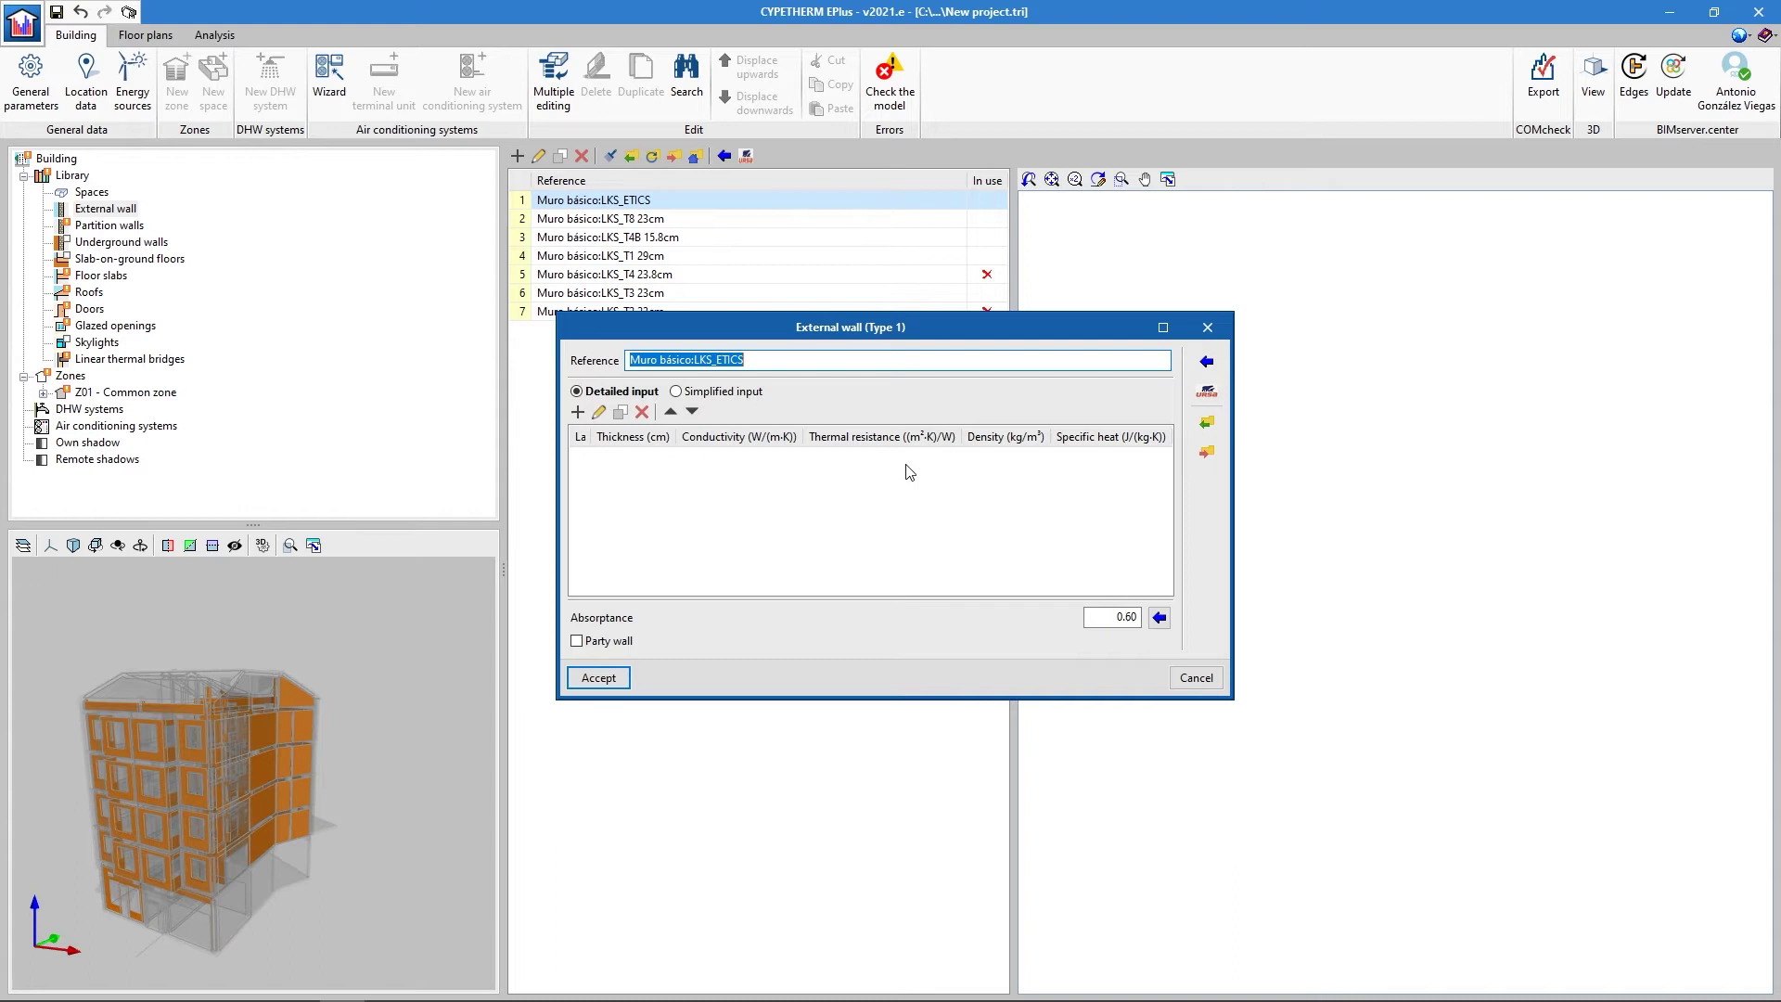
left_click(1205, 360)
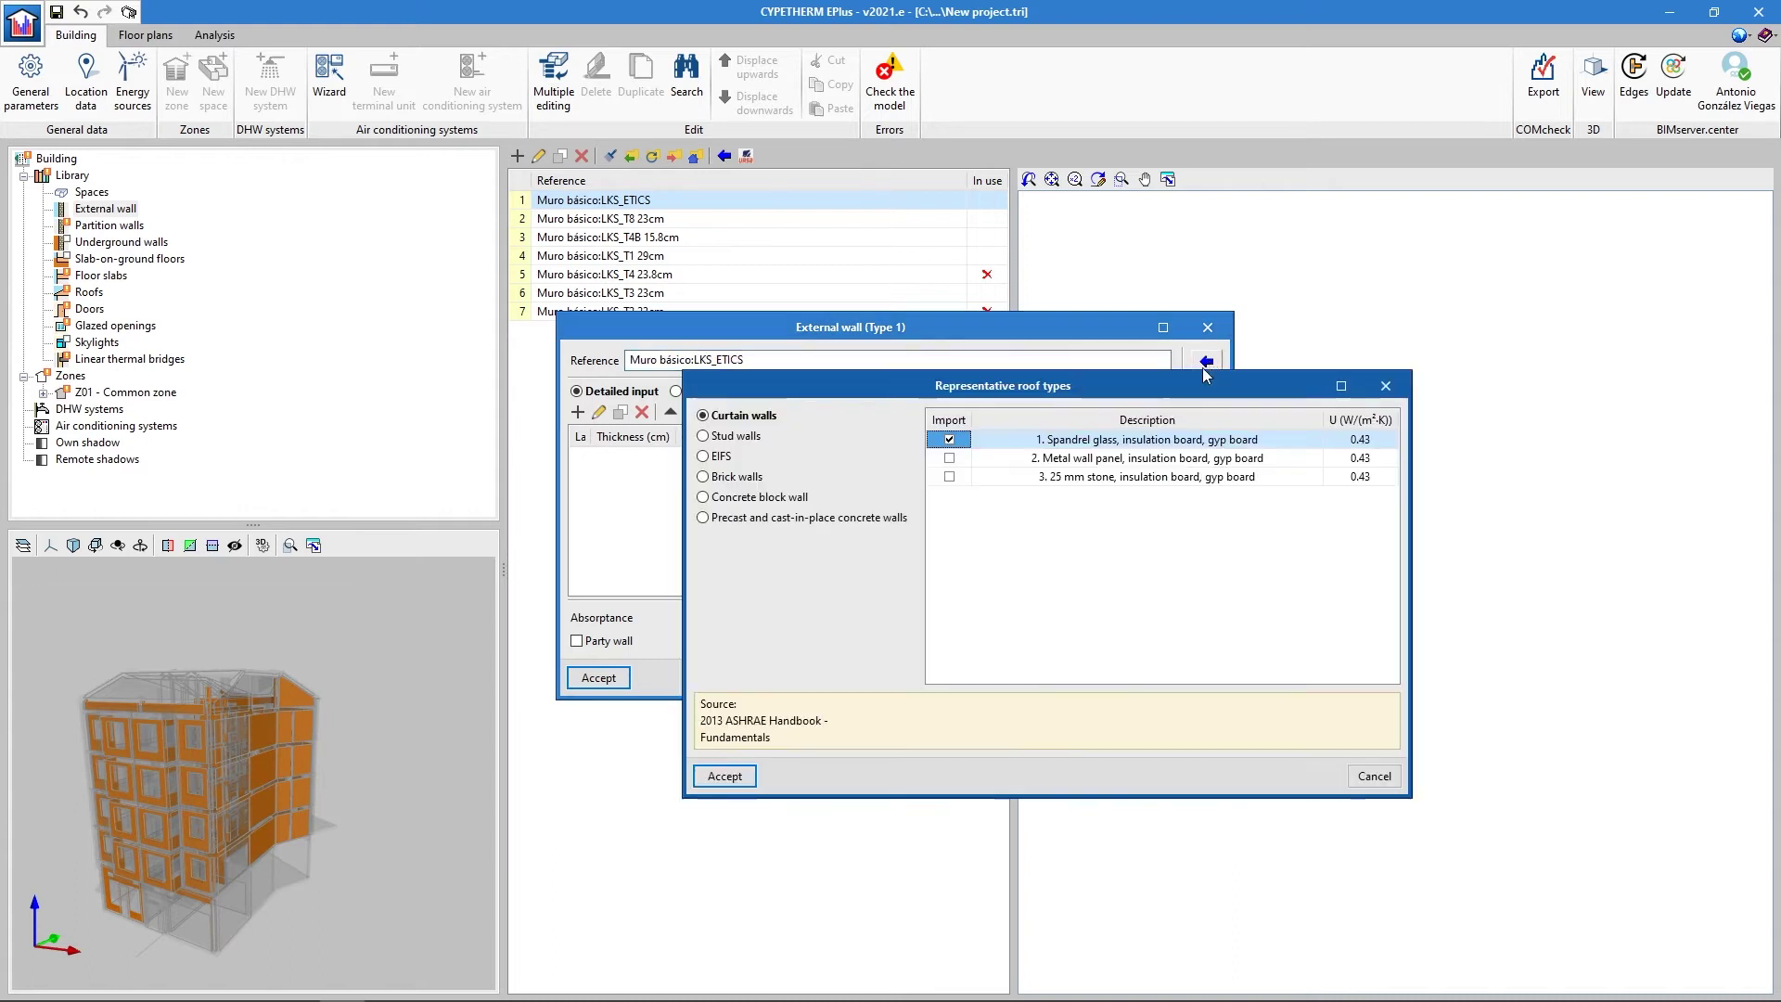
left_click(733, 436)
left_click(722, 456)
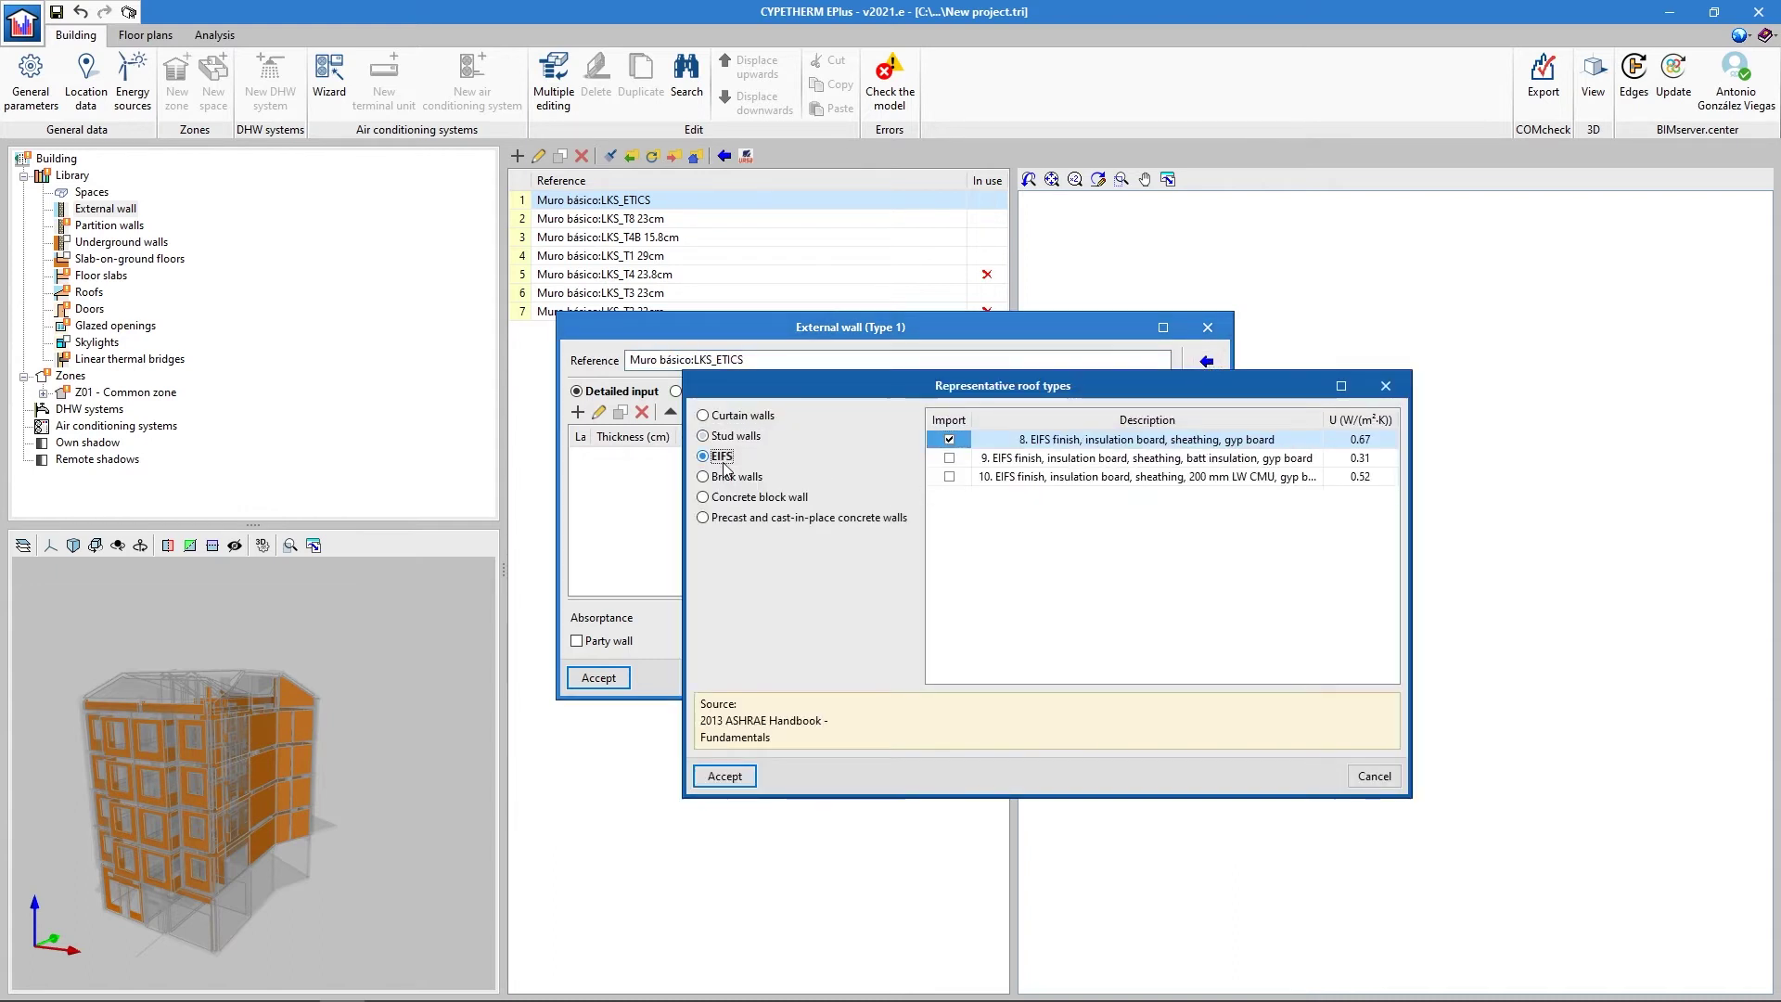
left_click(737, 478)
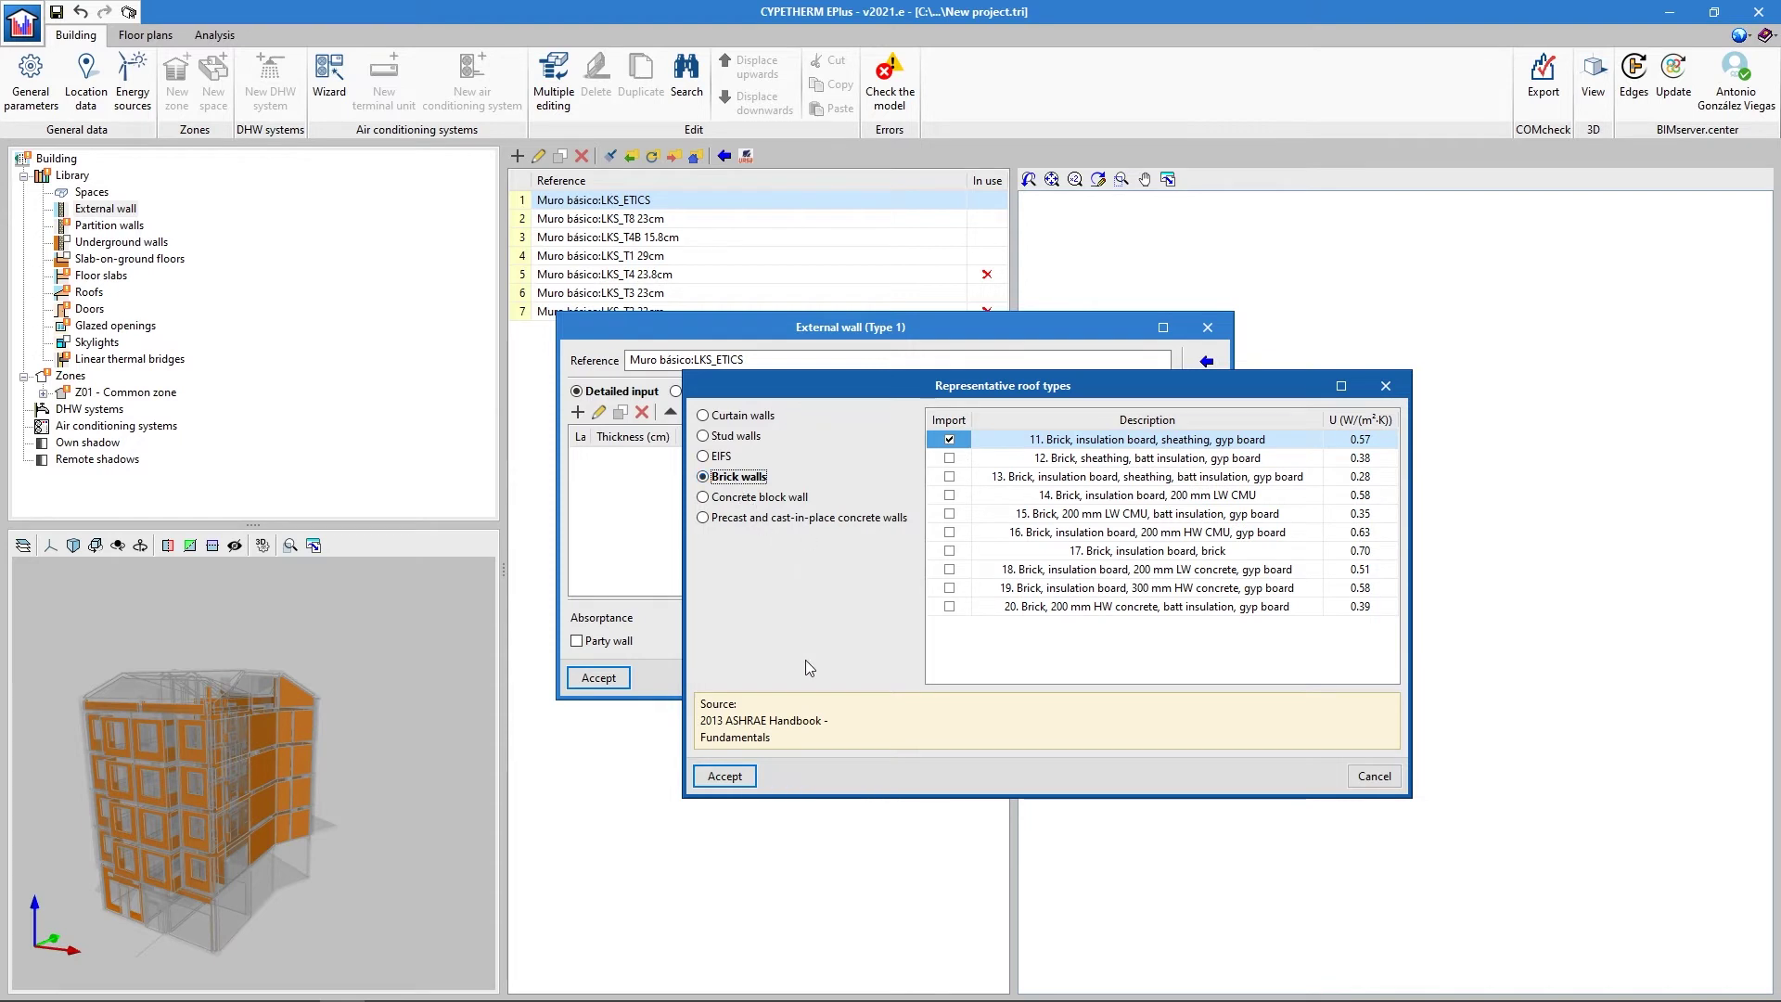
left_click(1372, 777)
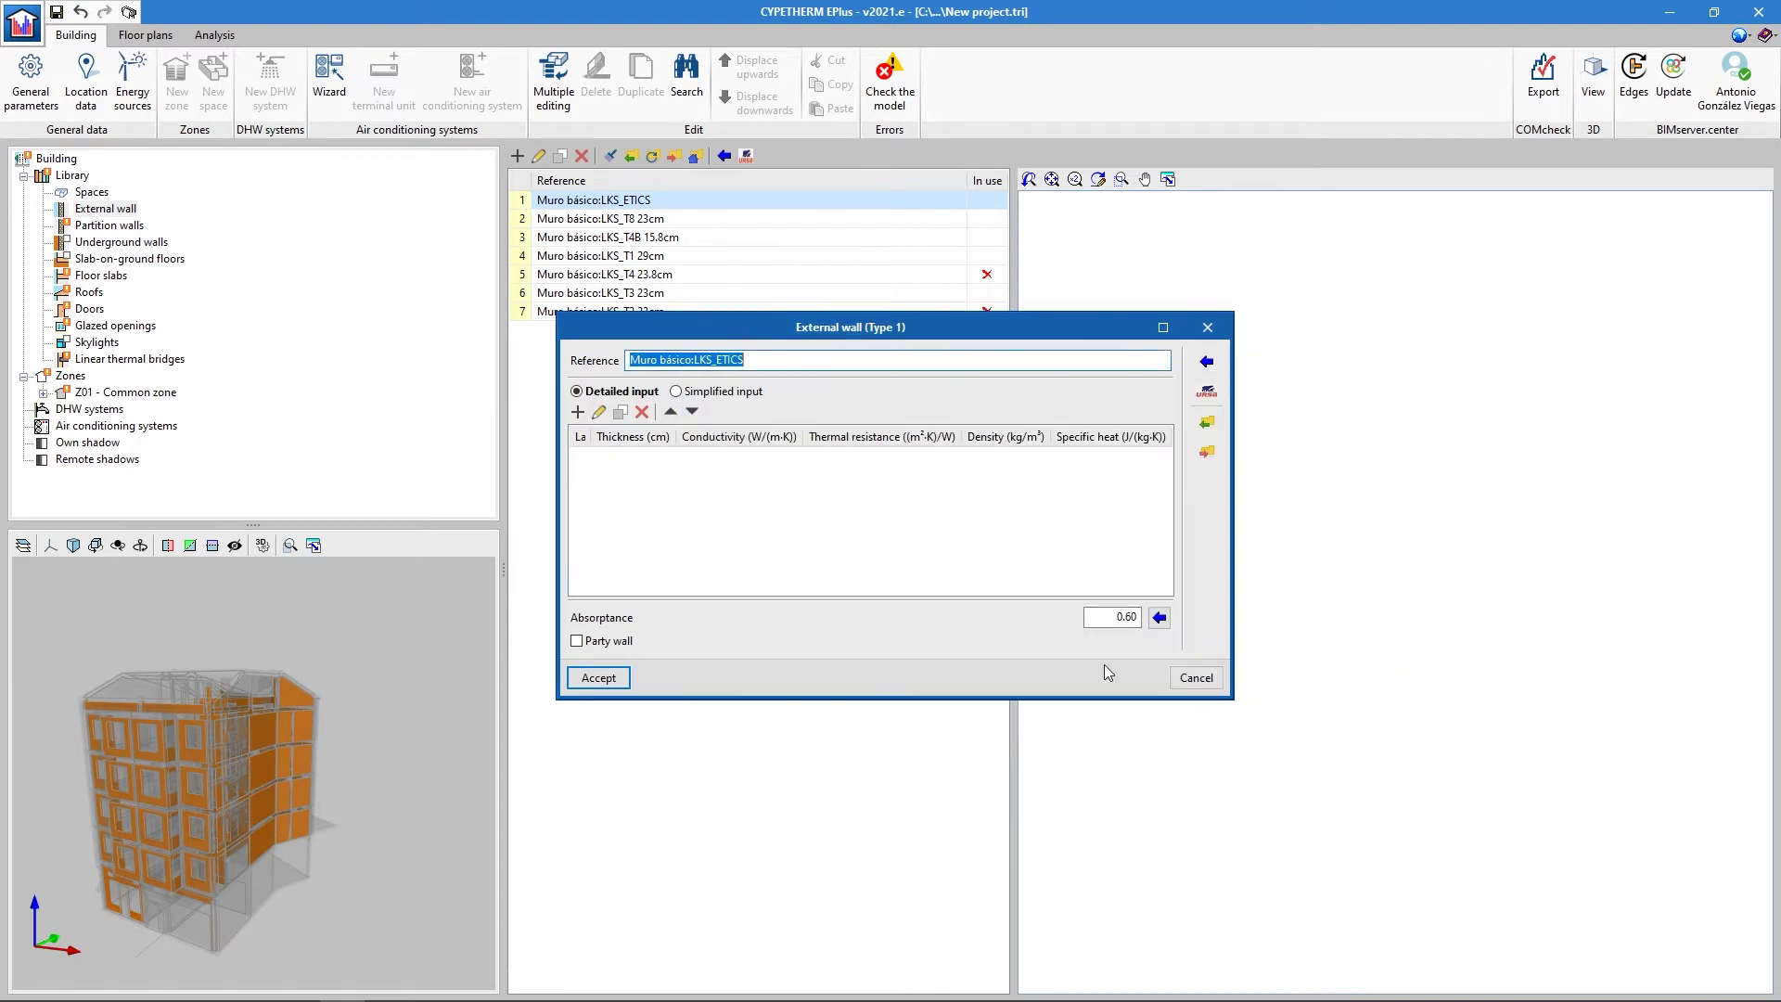
left_click(577, 412)
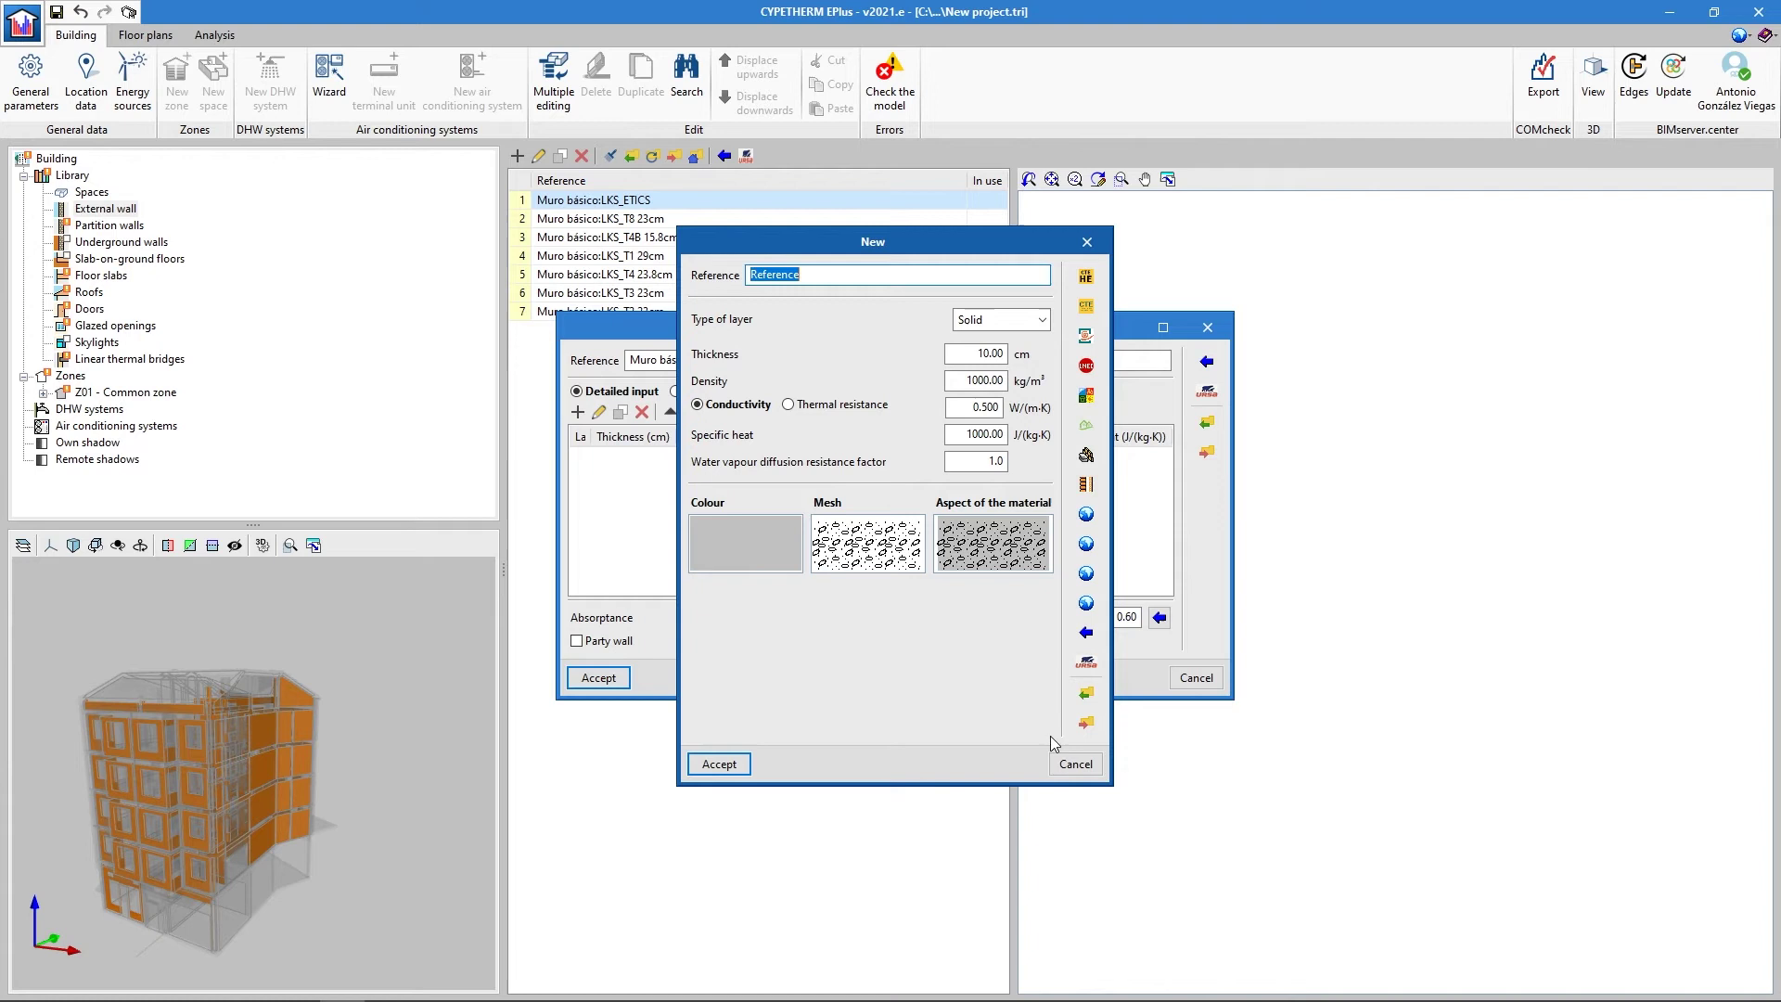
key("Escape")
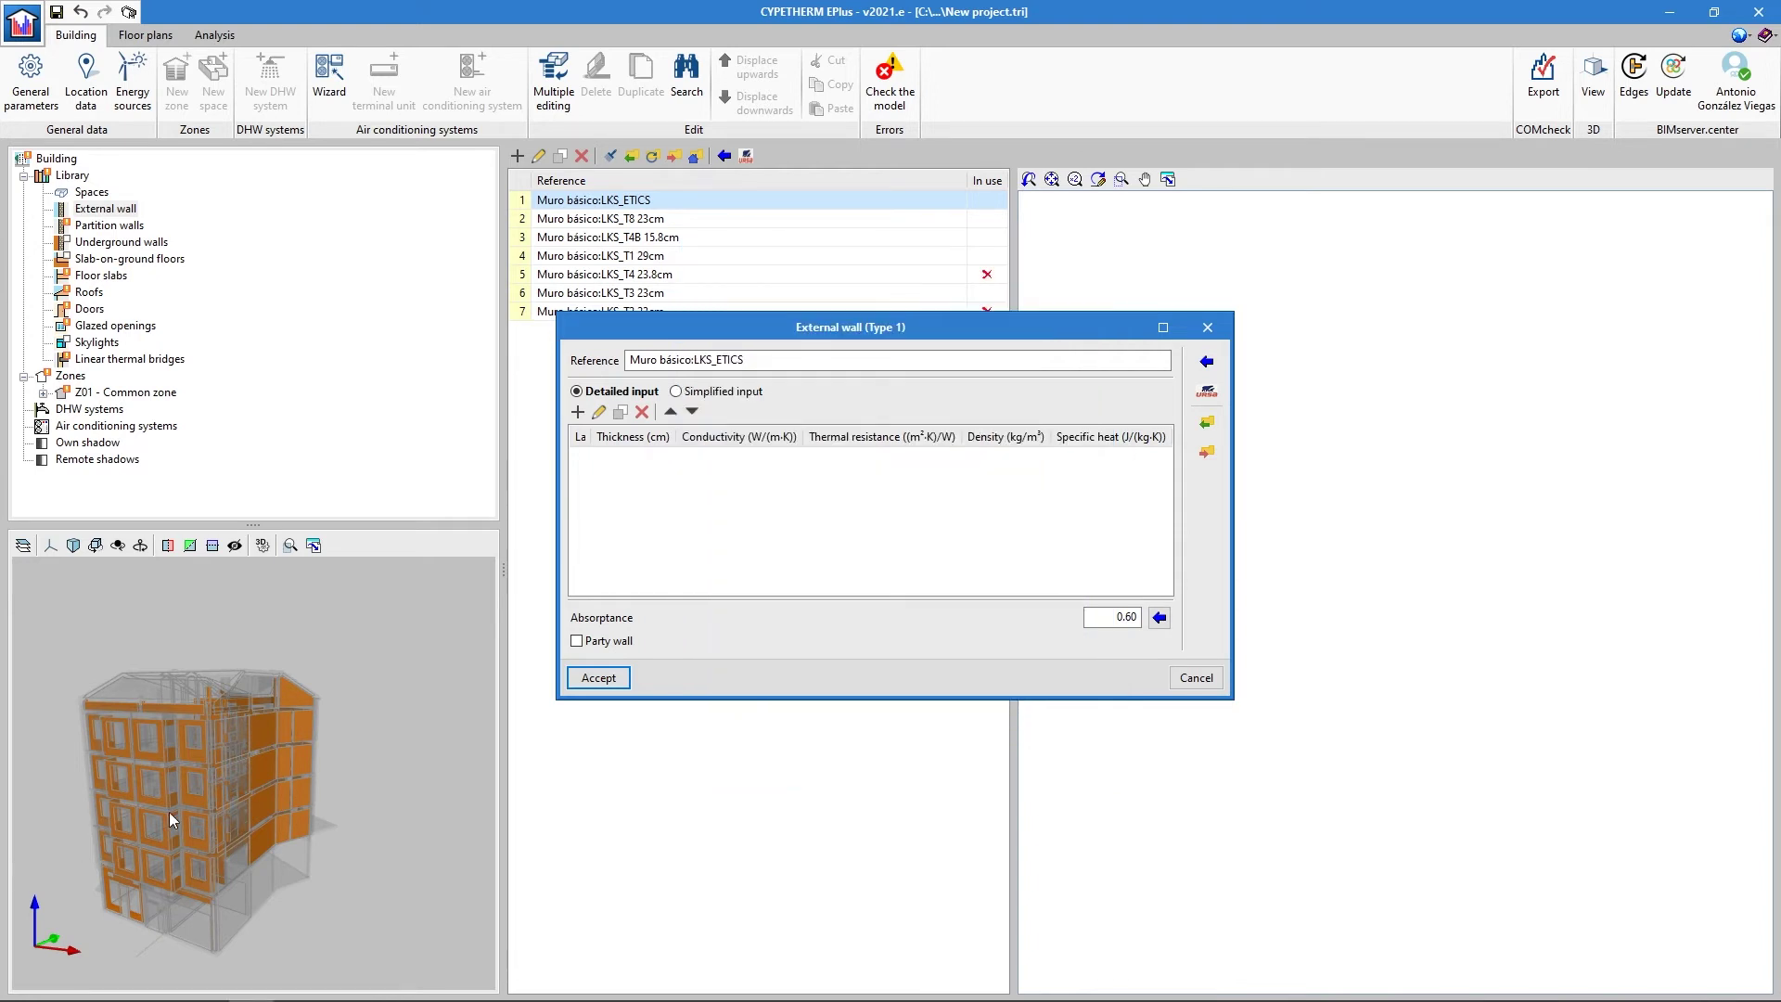
- Define the external wall Muro básico:LKS_ETICS by simplified input with the default properties, leaving Party wall disabled
left_click(720, 391)
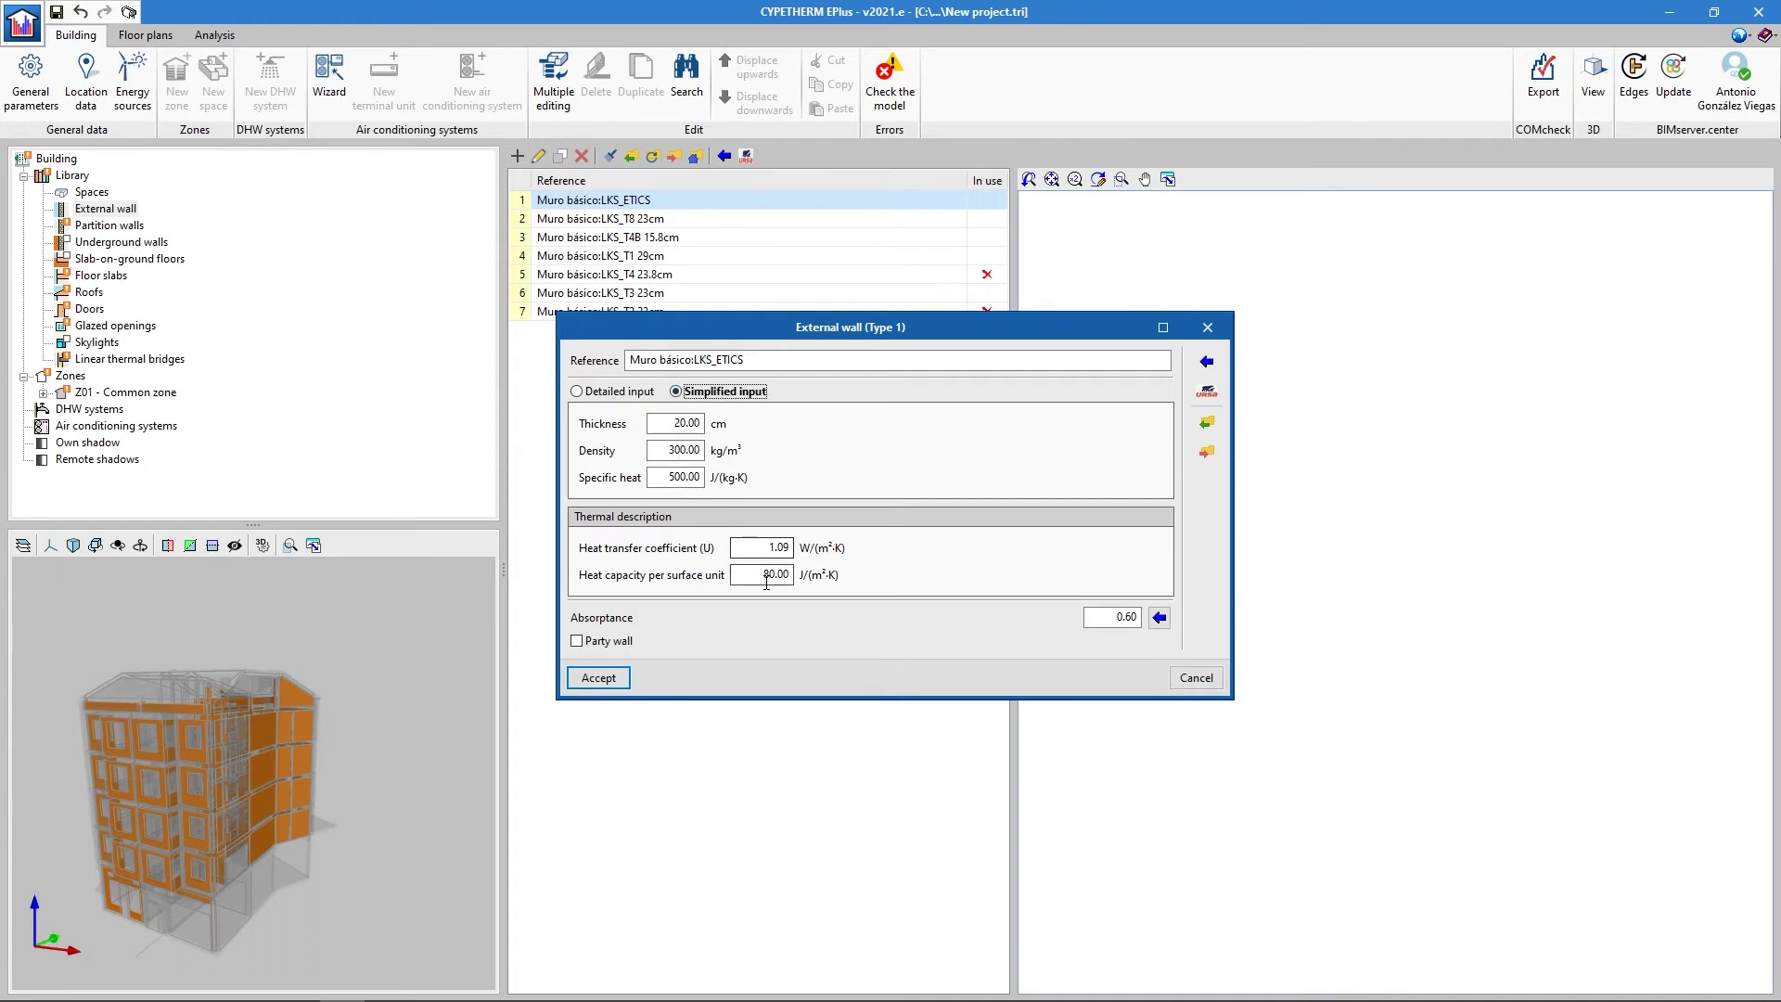
left_click(609, 641)
left_click(620, 644)
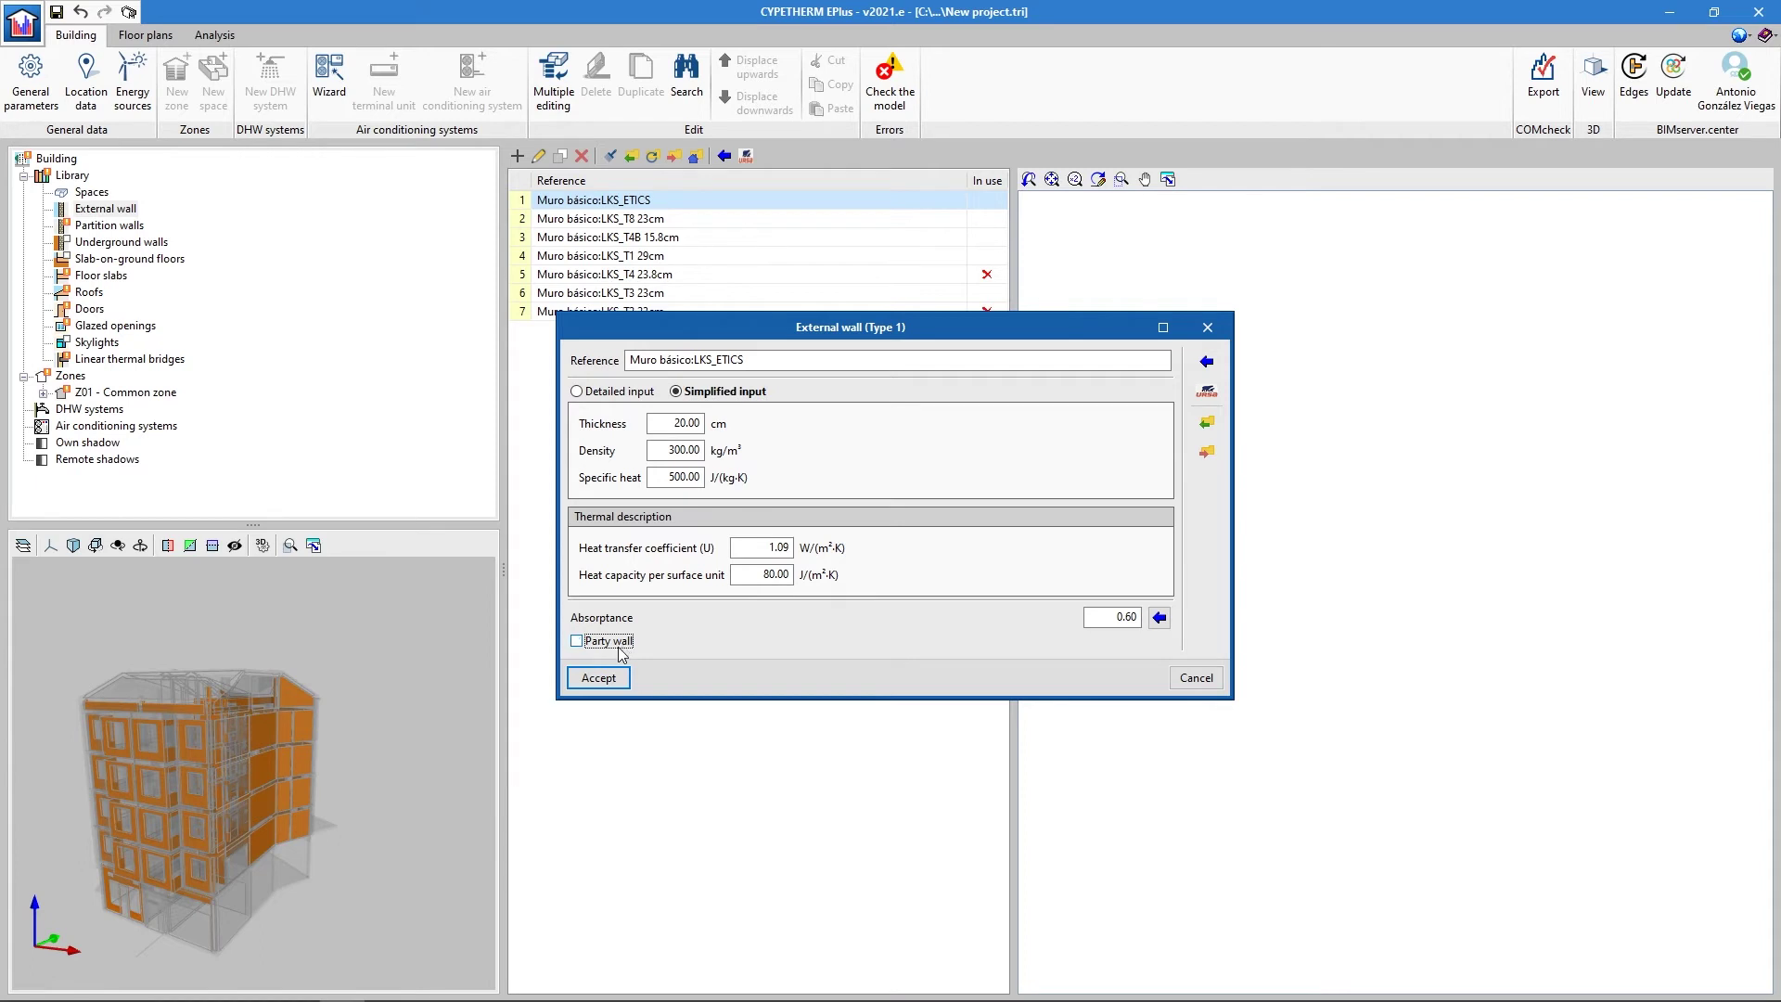
left_click(598, 678)
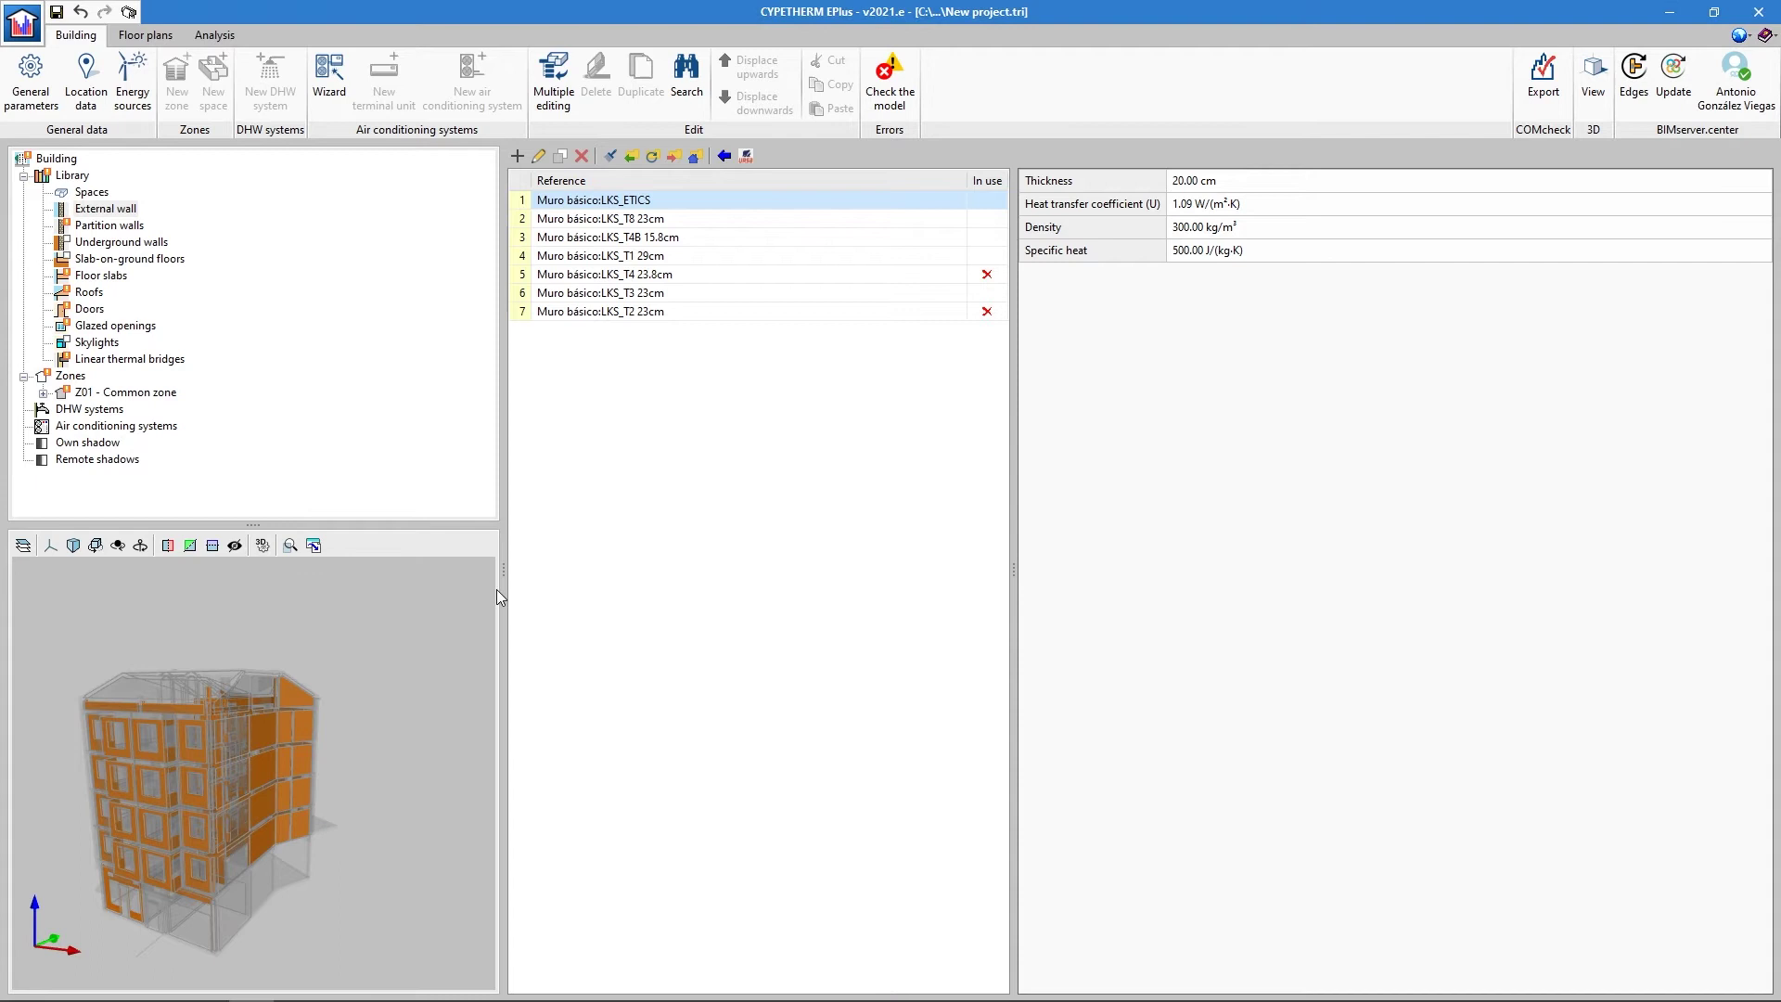
- Import the URSA construction "Fachada de una hoja de ladrillo" into the external wall Muro básico:LKS_T8 23cm
double_click(662, 219)
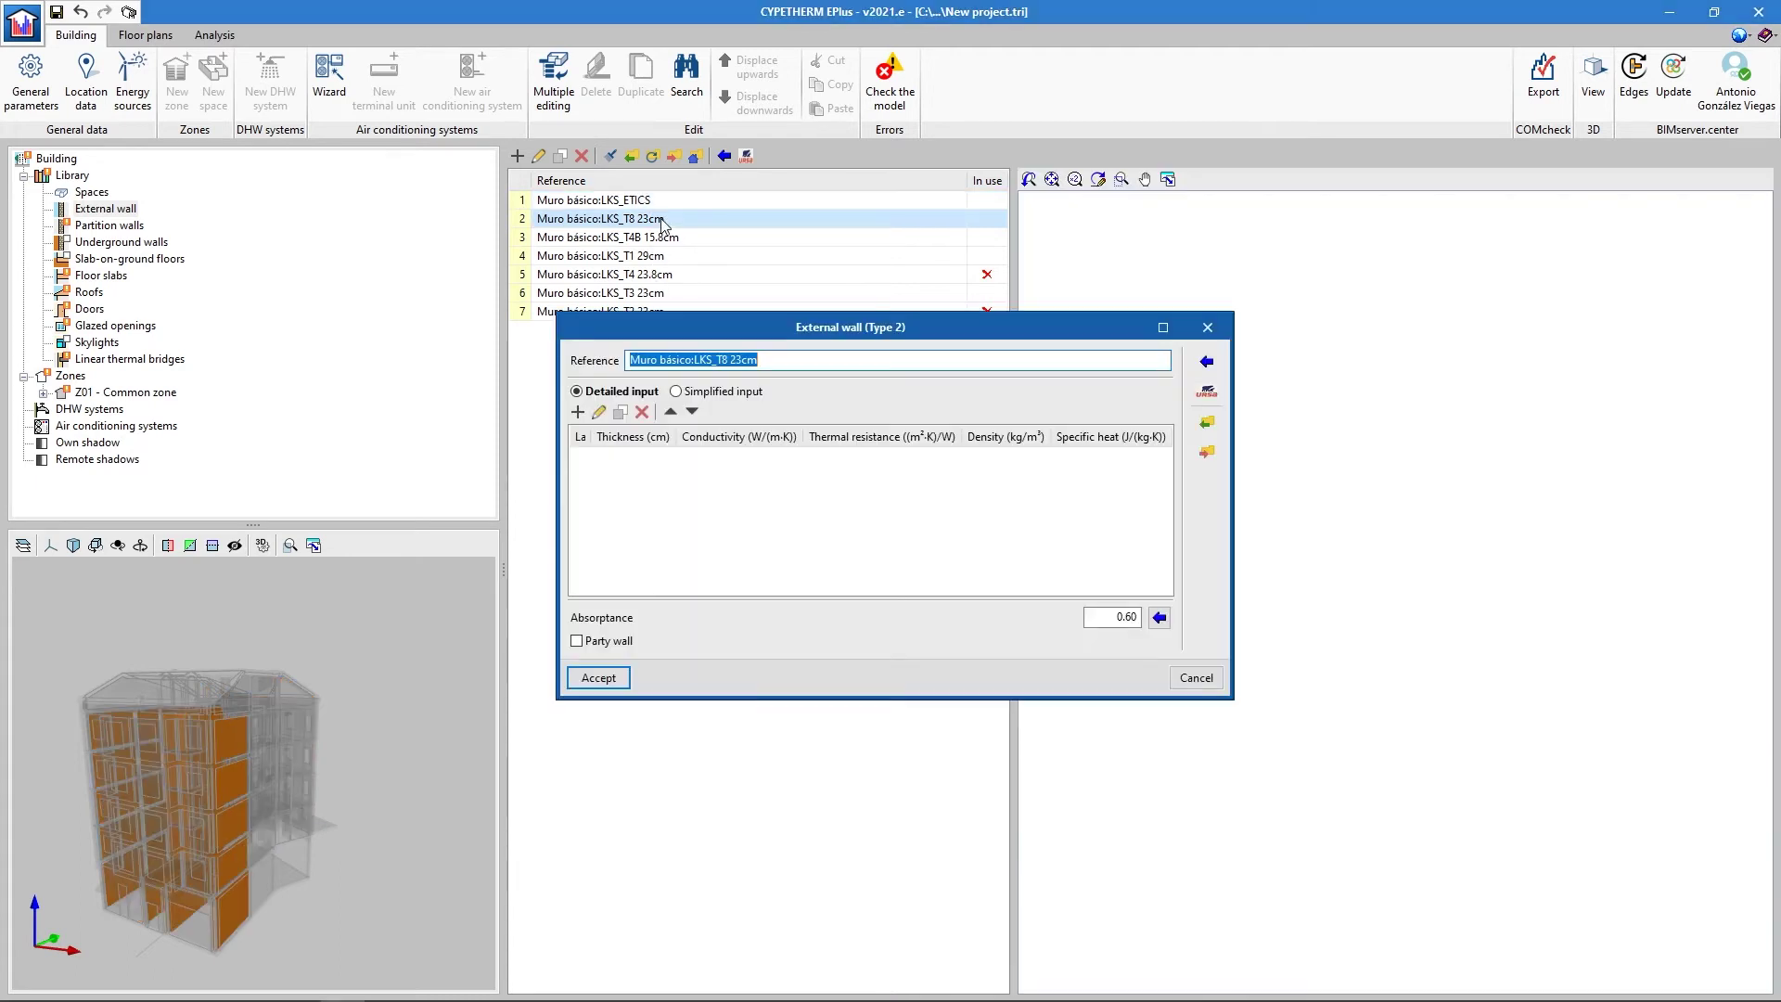
left_click(1205, 390)
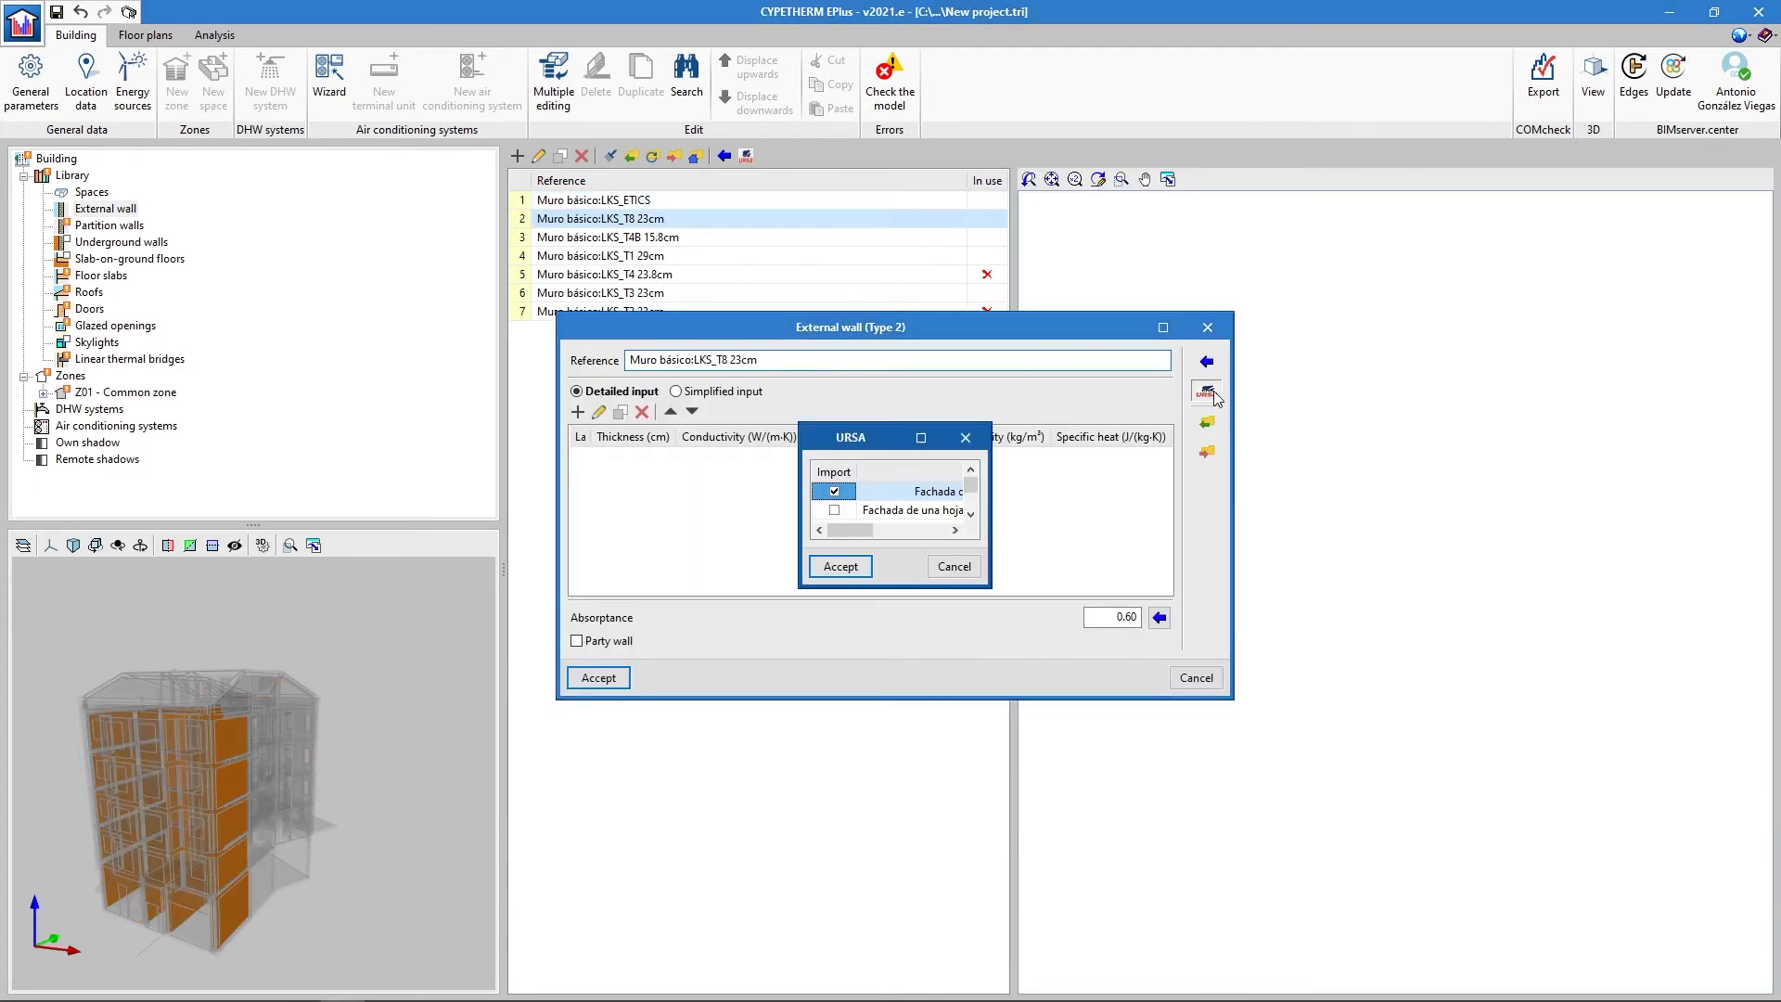
left_click_drag(991, 587, 1244, 762)
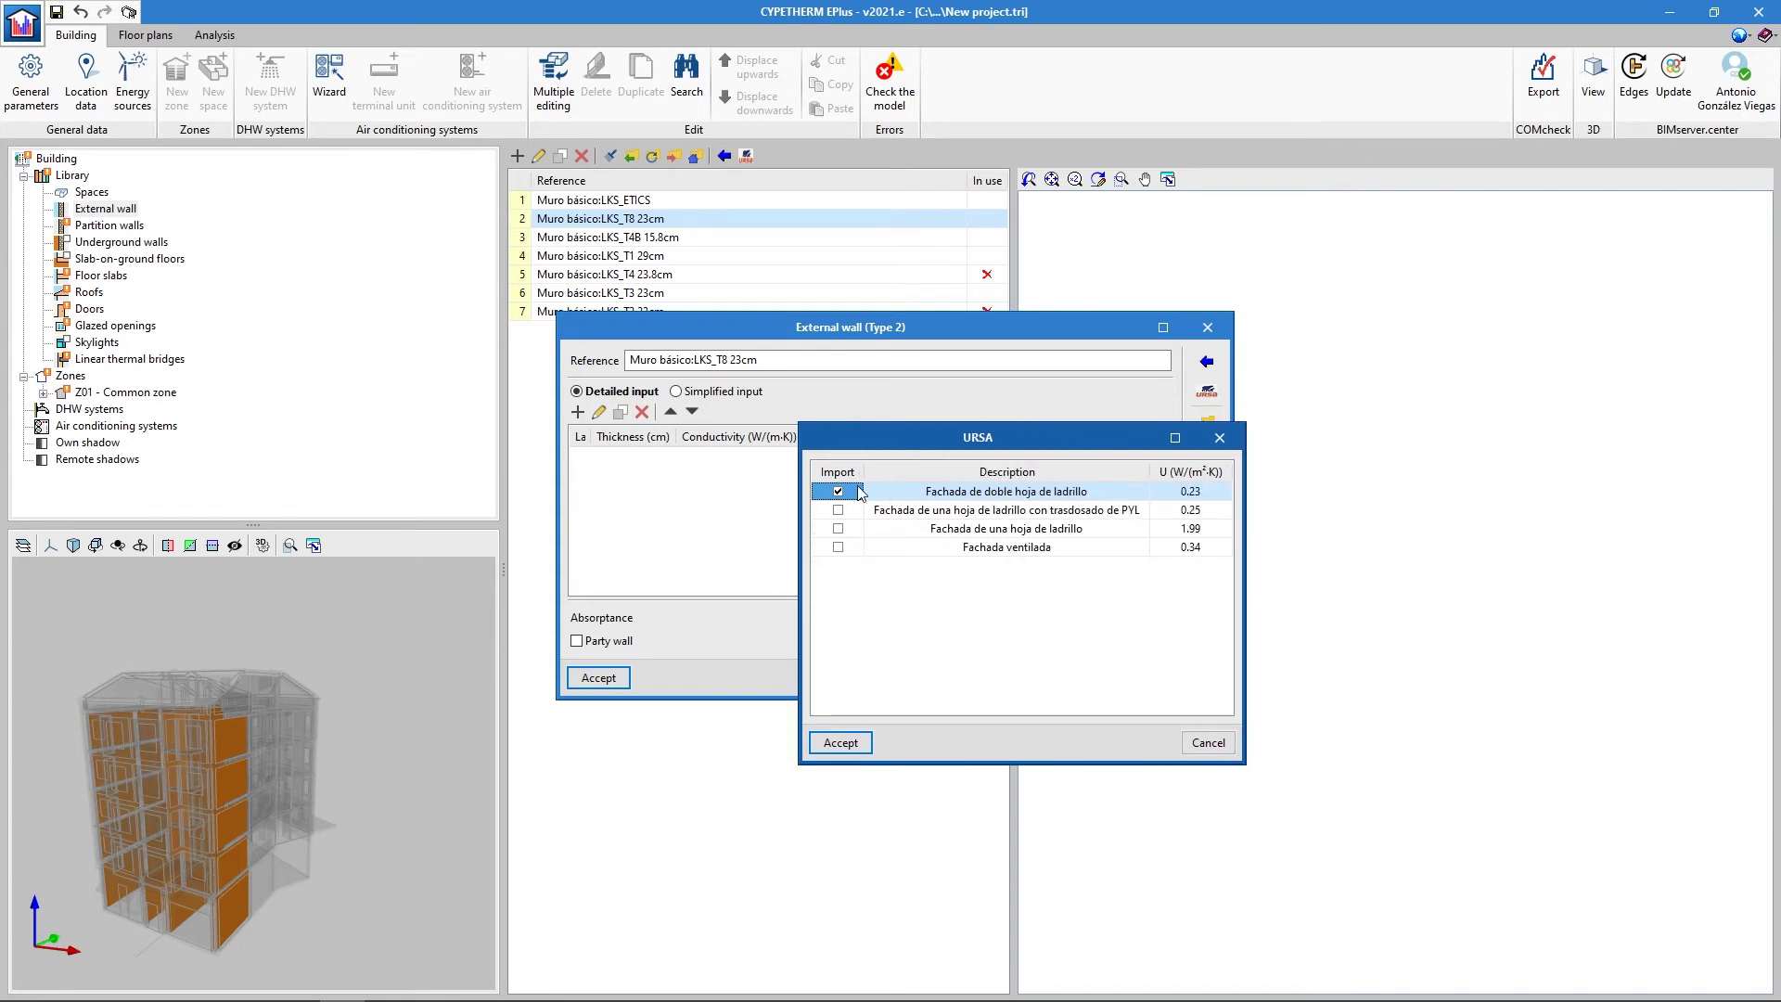
left_click(838, 530)
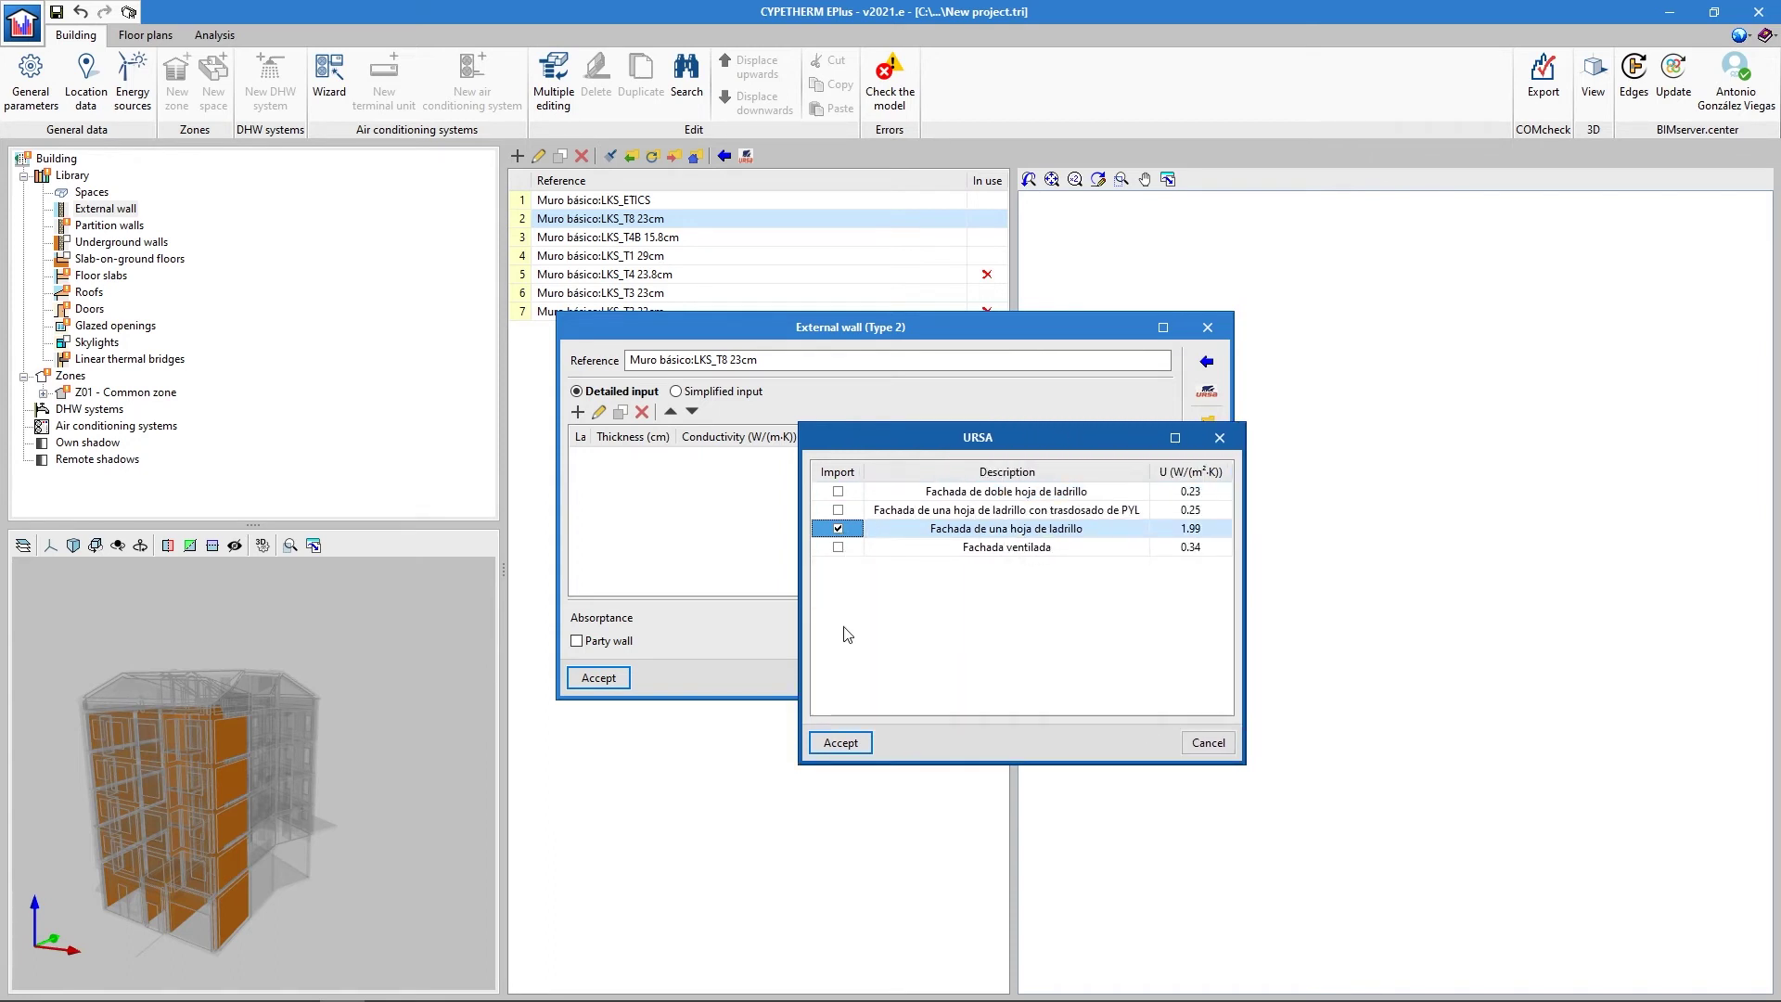
left_click(840, 742)
left_click(621, 678)
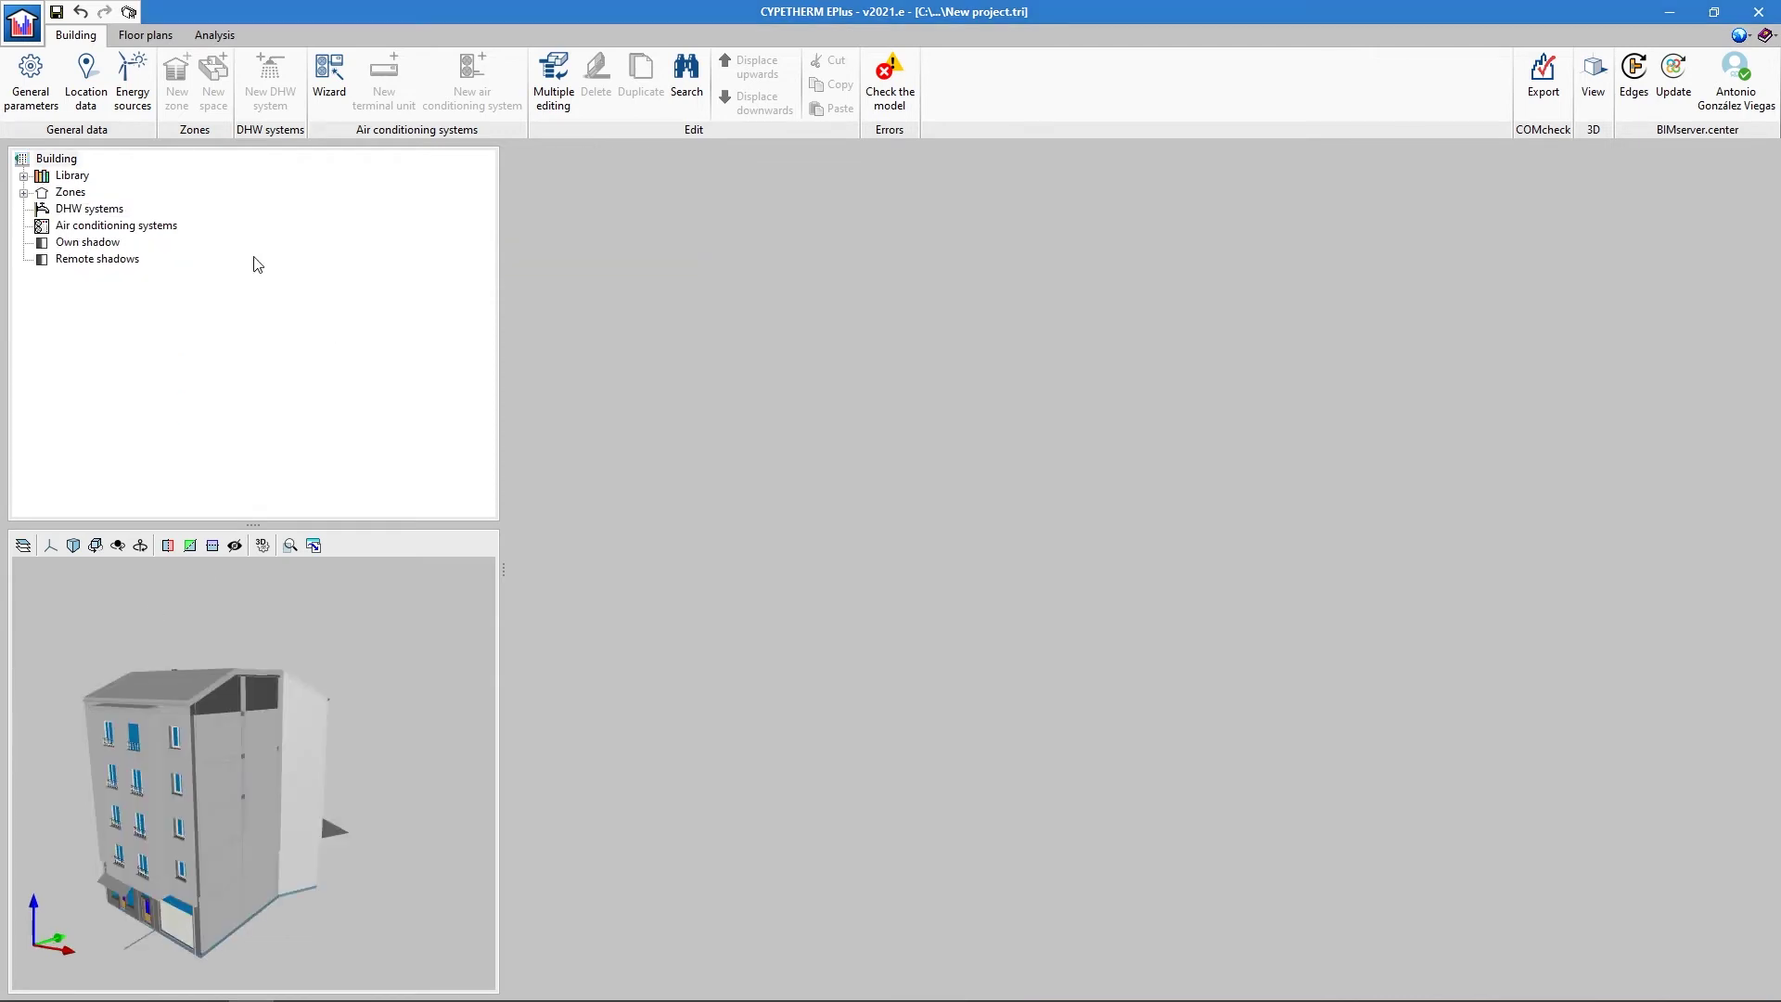
- Redefine the linear thermal bridge LFi [F]Suelo:LKS_T10 33cm-[C]Muro básico:LKS_T9 10cm(90) as the ISO 14683 internal wall type IW1
left_click(24, 176)
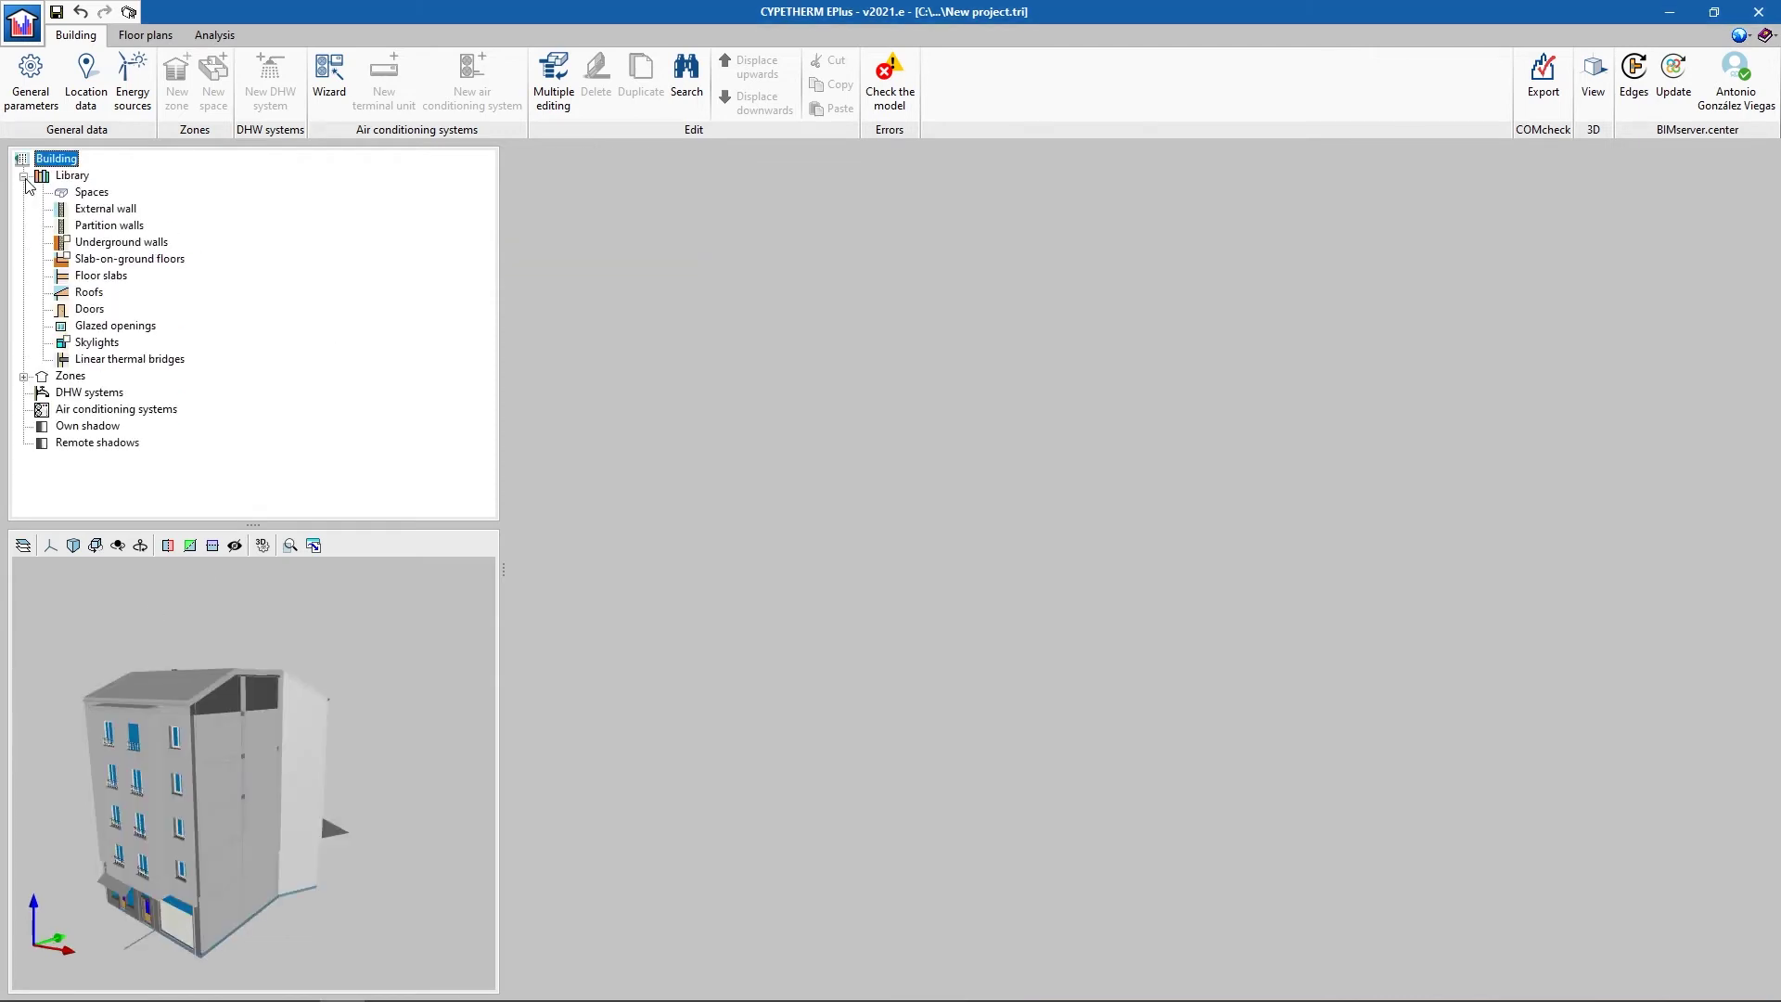
left_click(103, 360)
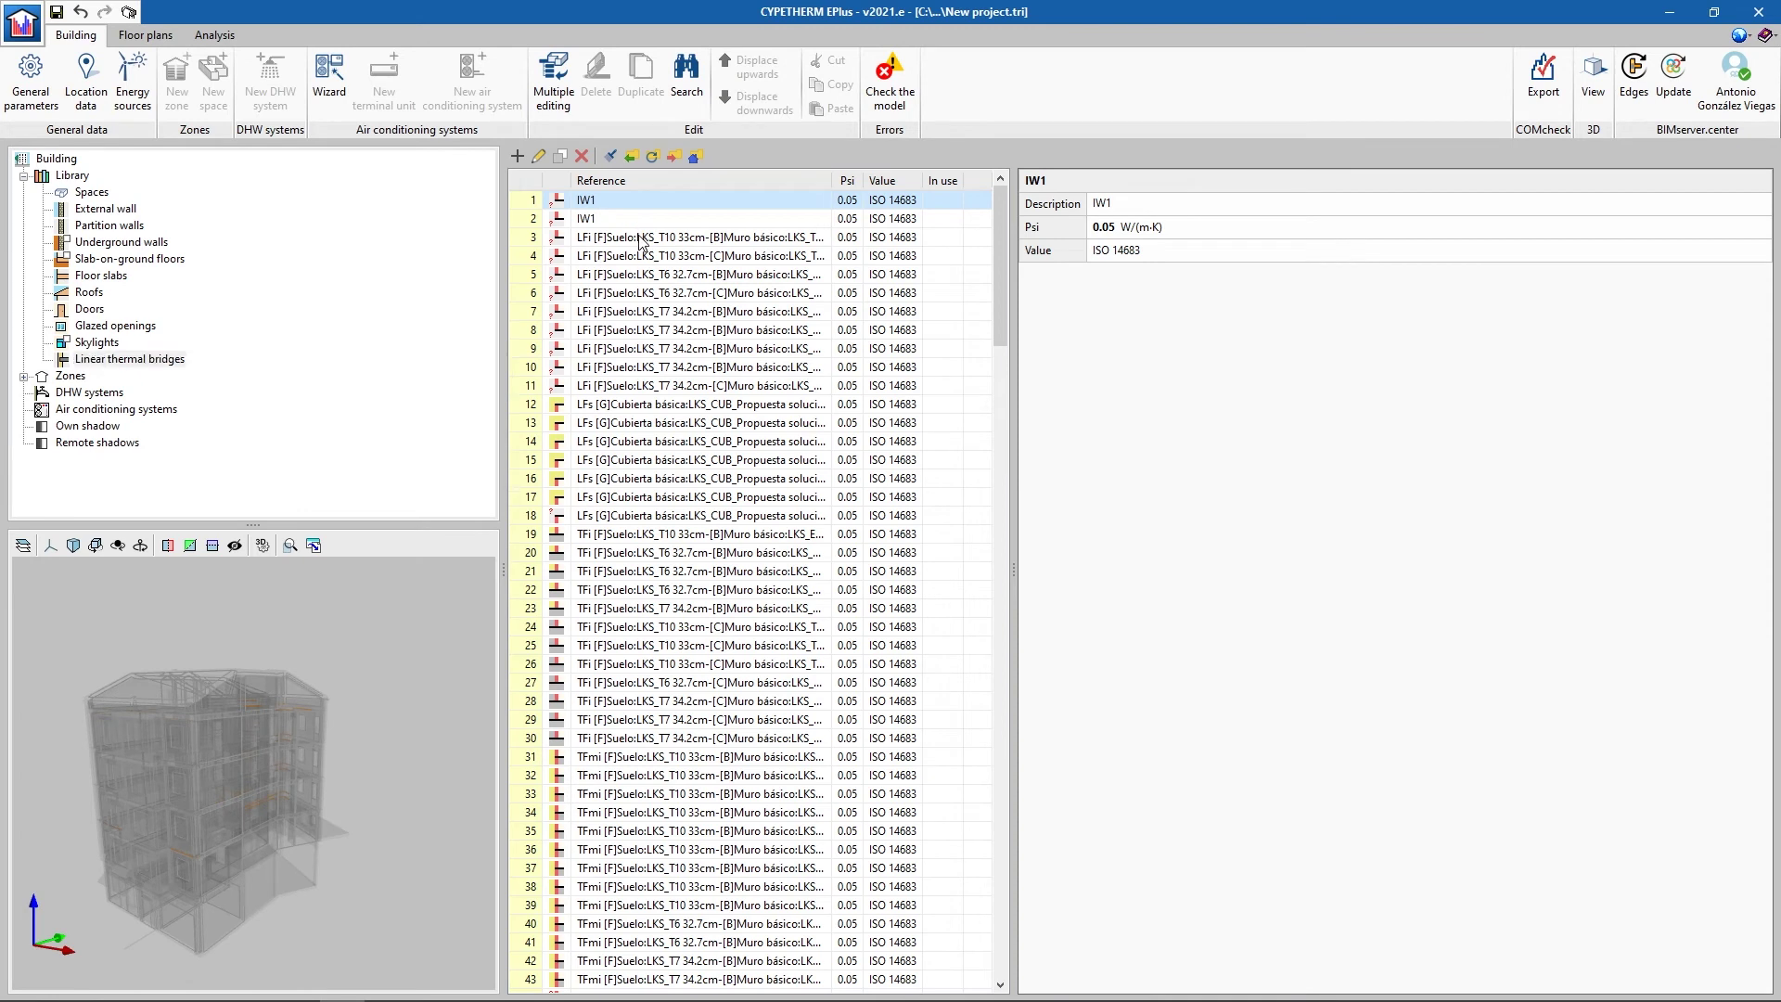
left_click(640, 240)
left_click(644, 256)
double_click(643, 258)
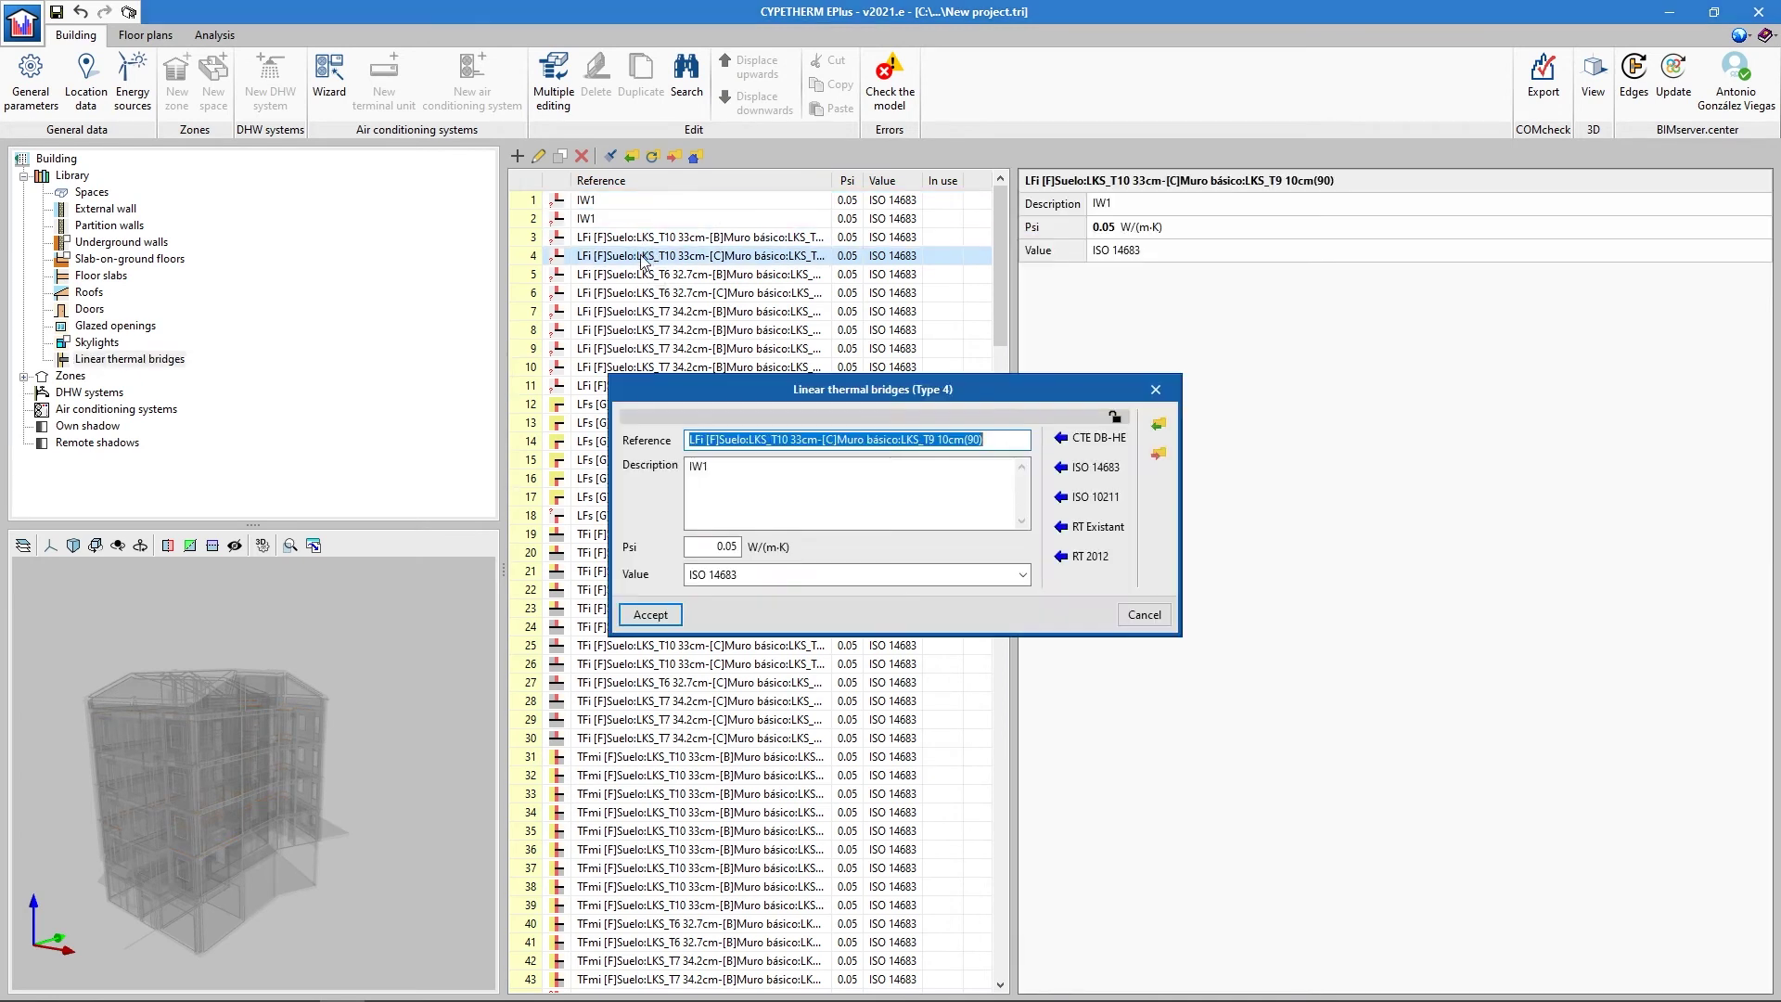
left_click(1087, 463)
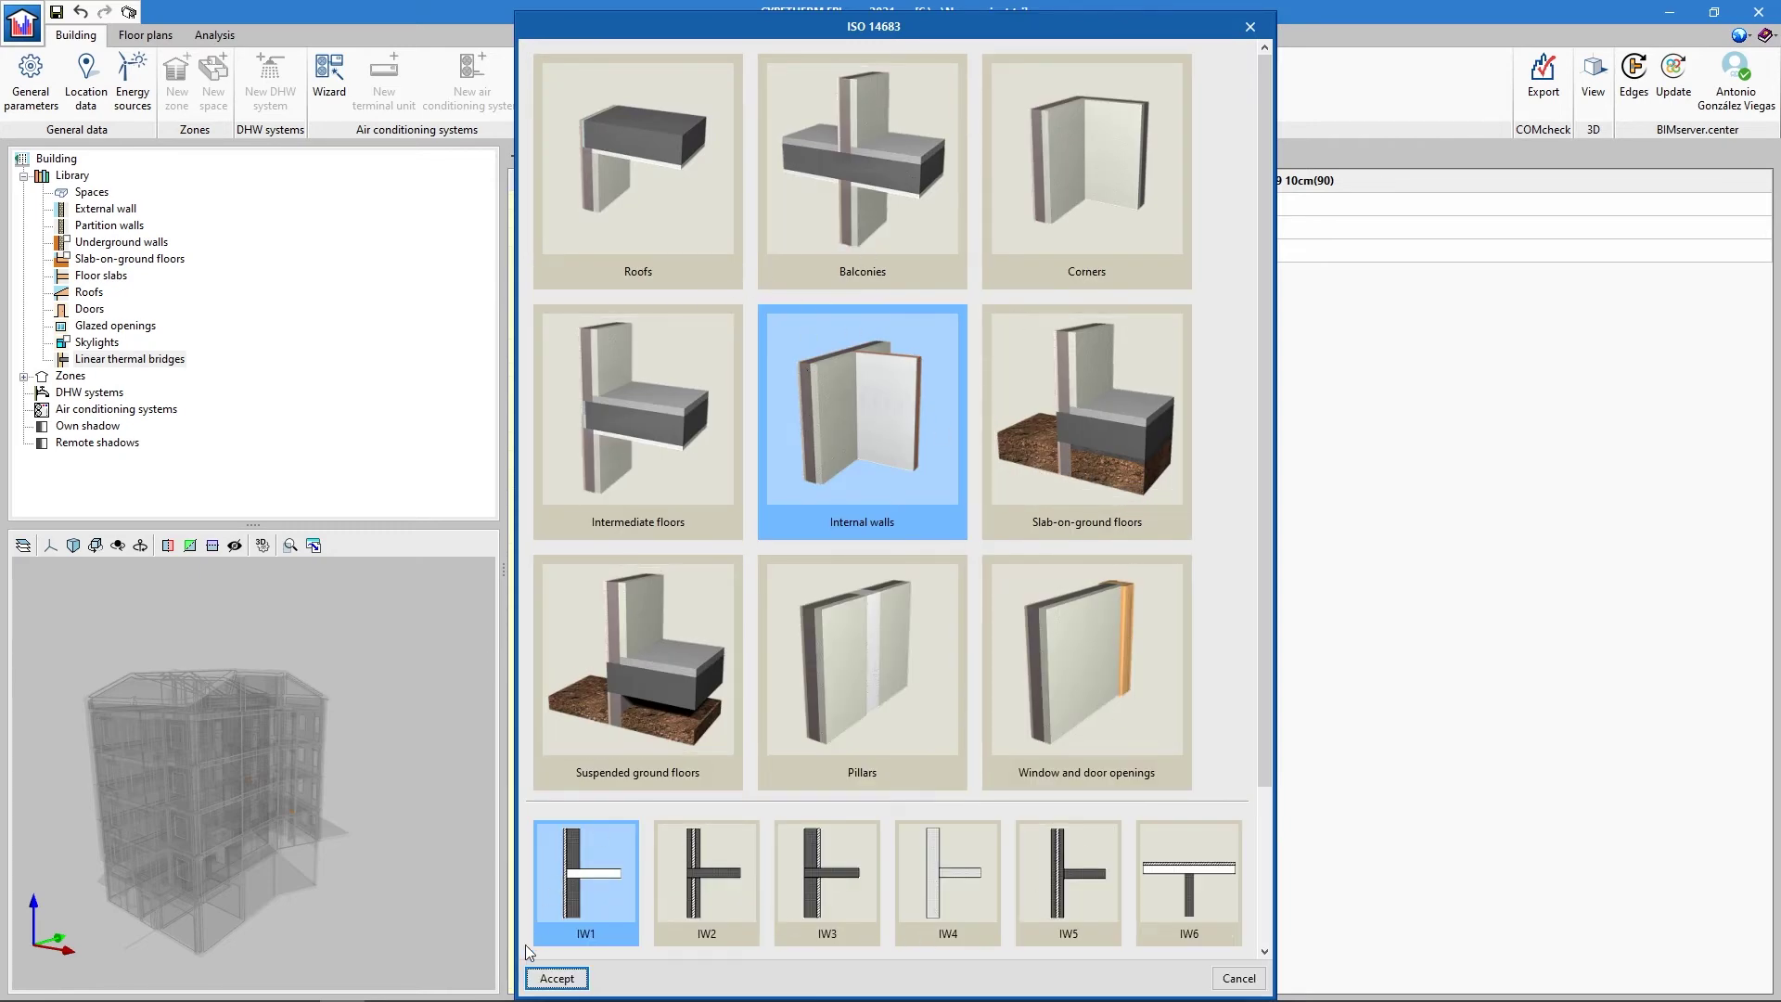
left_click(556, 977)
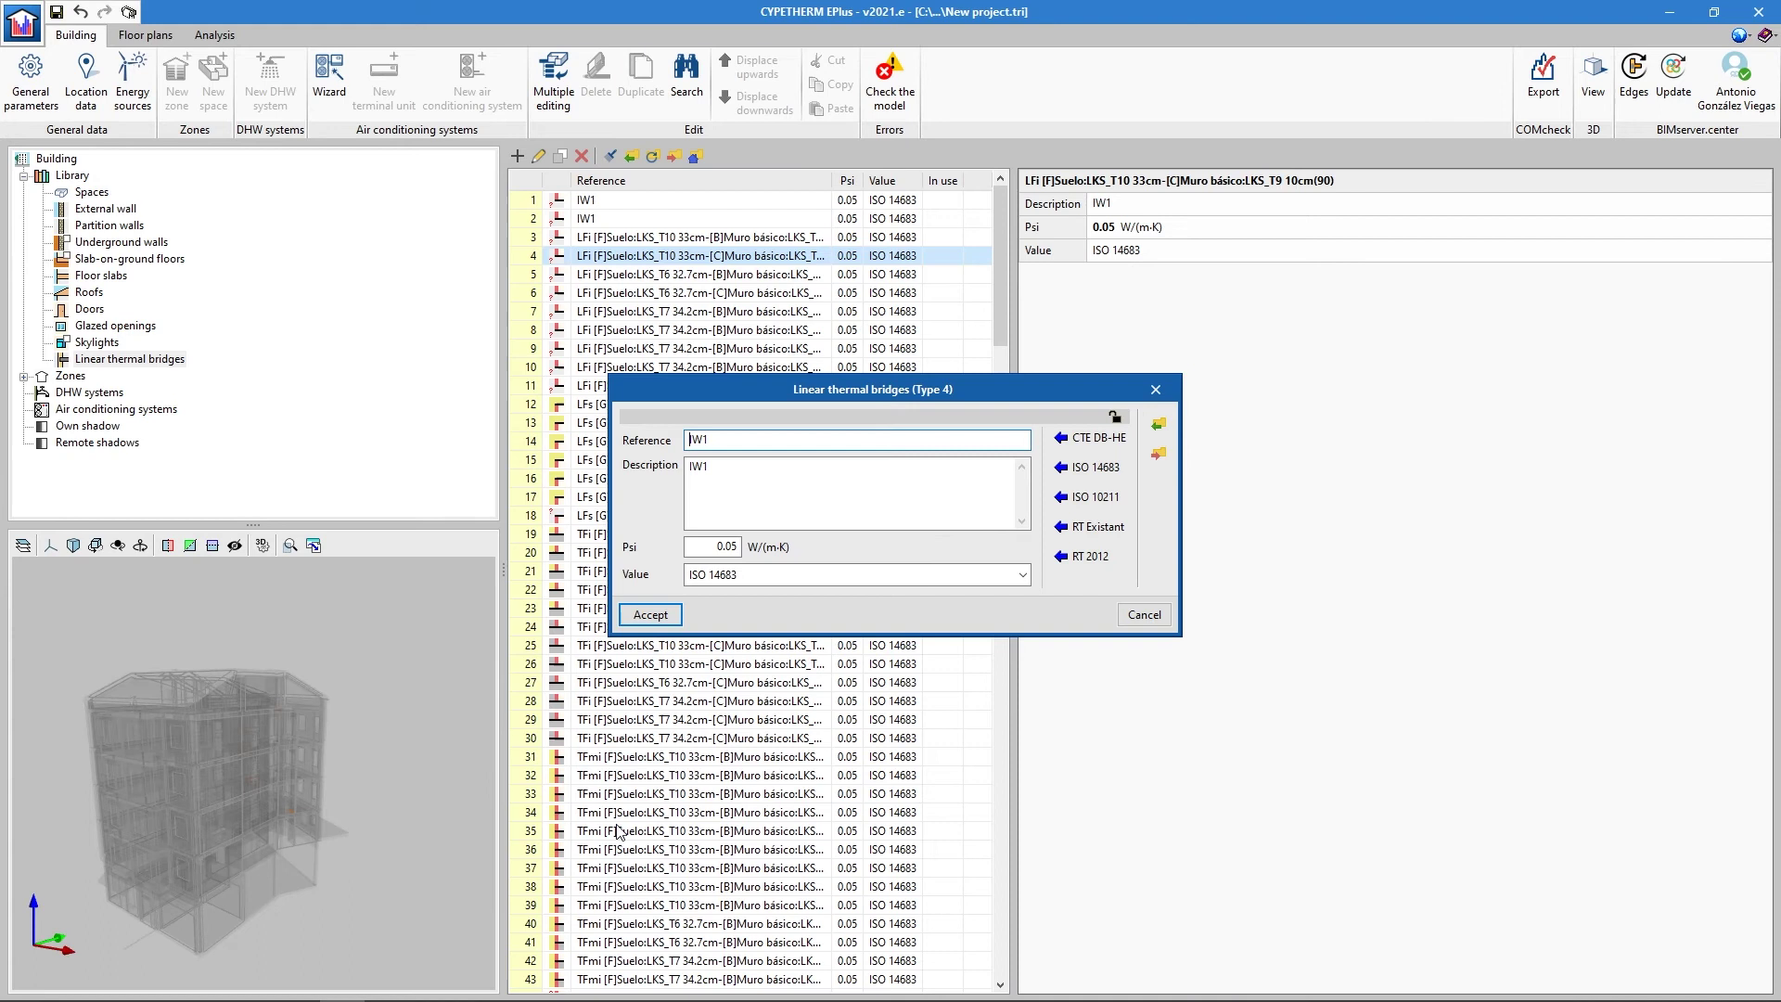
left_click(651, 614)
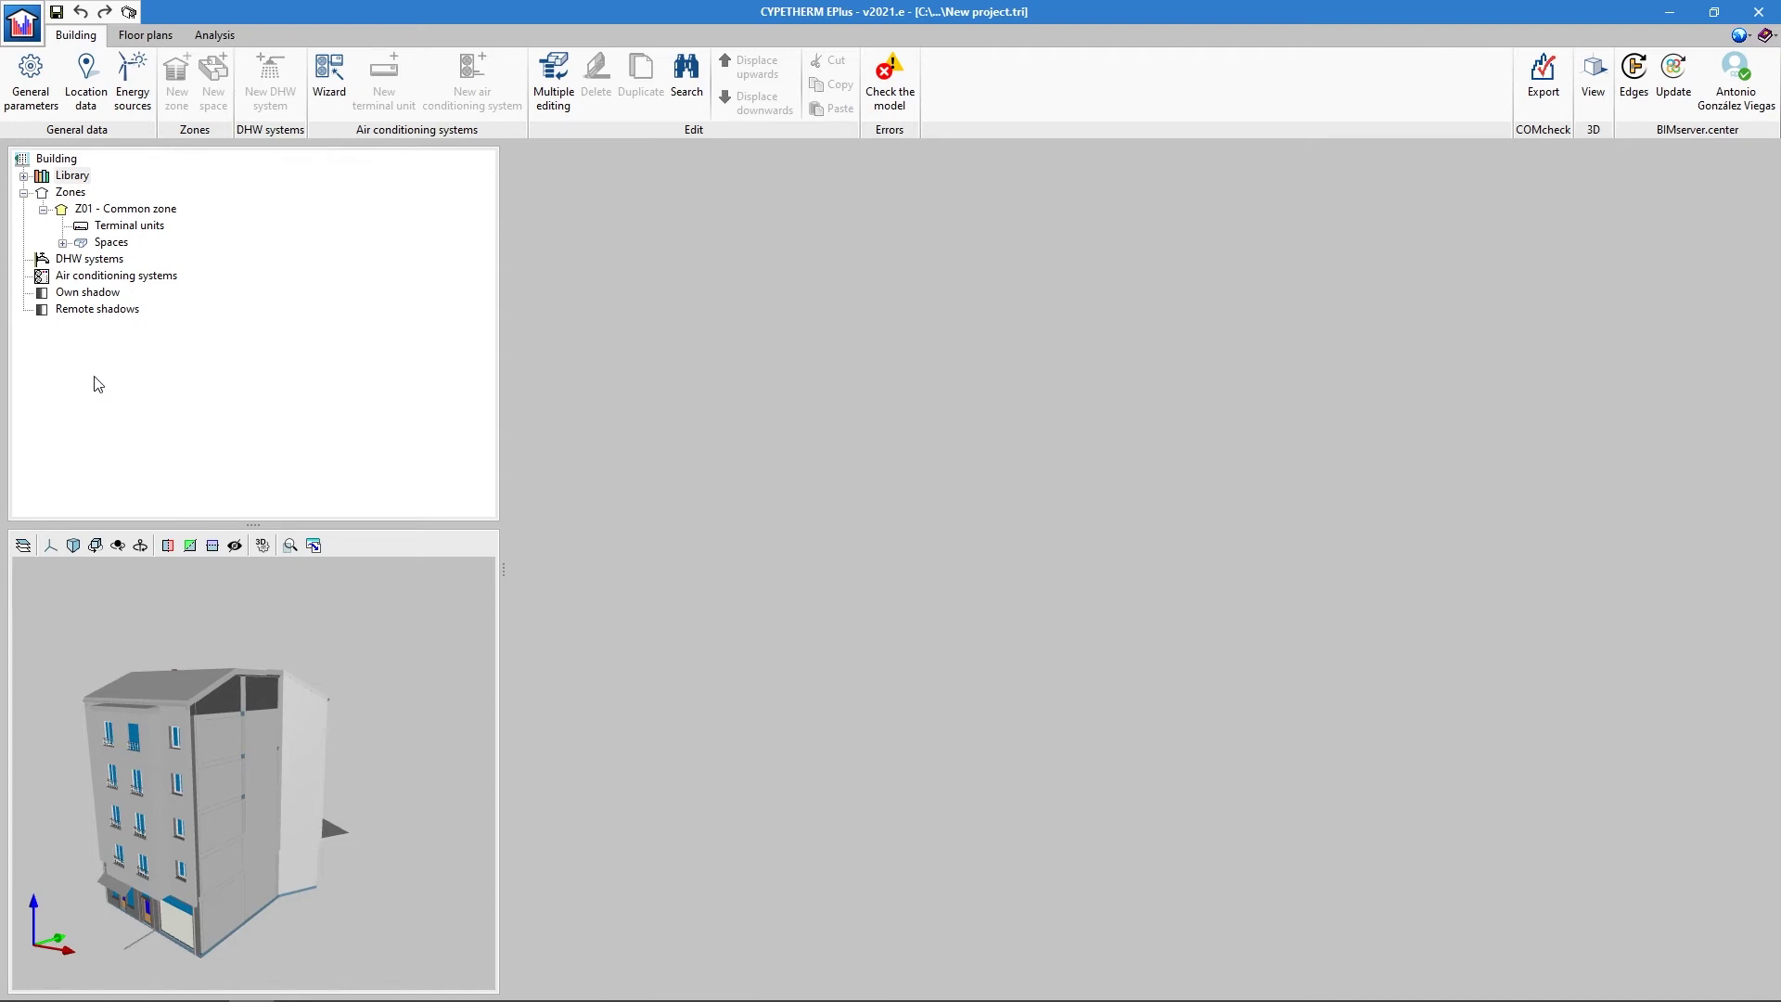
- Enable heating in the Common zone with the annual schedule "Schedule Zone 01", using a new "Profile 01" that is on at 23 °C
left_click(116, 211)
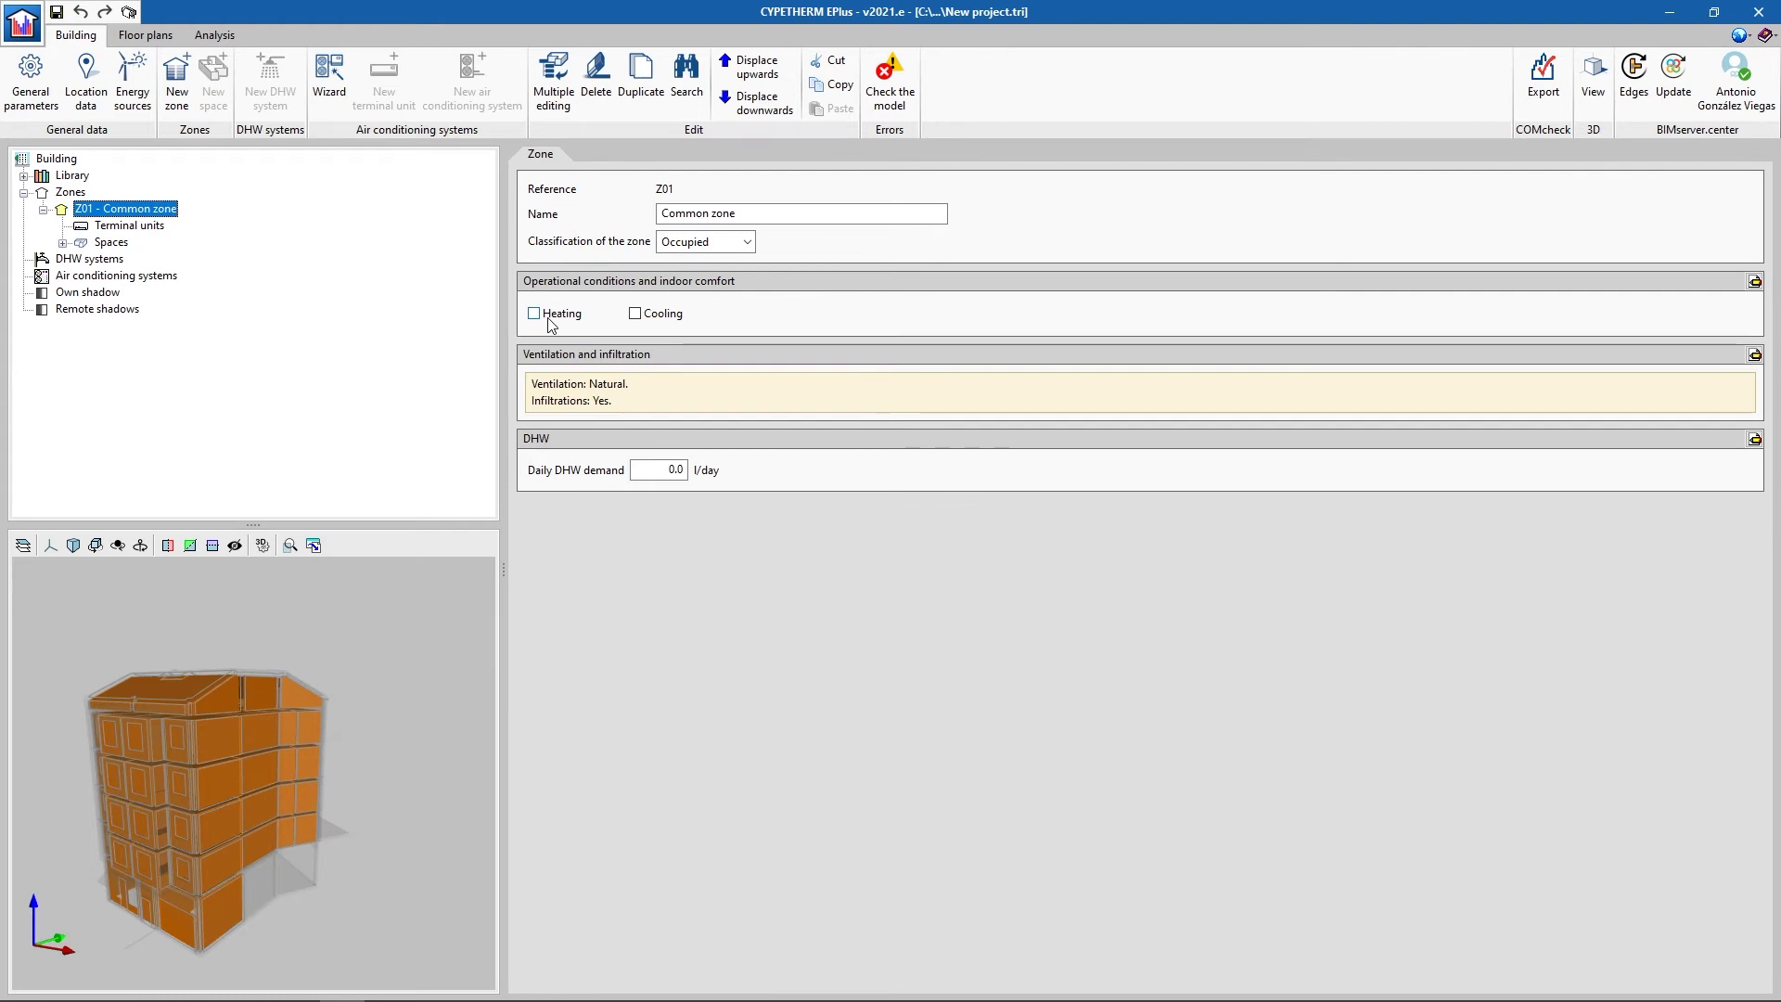
left_click(547, 315)
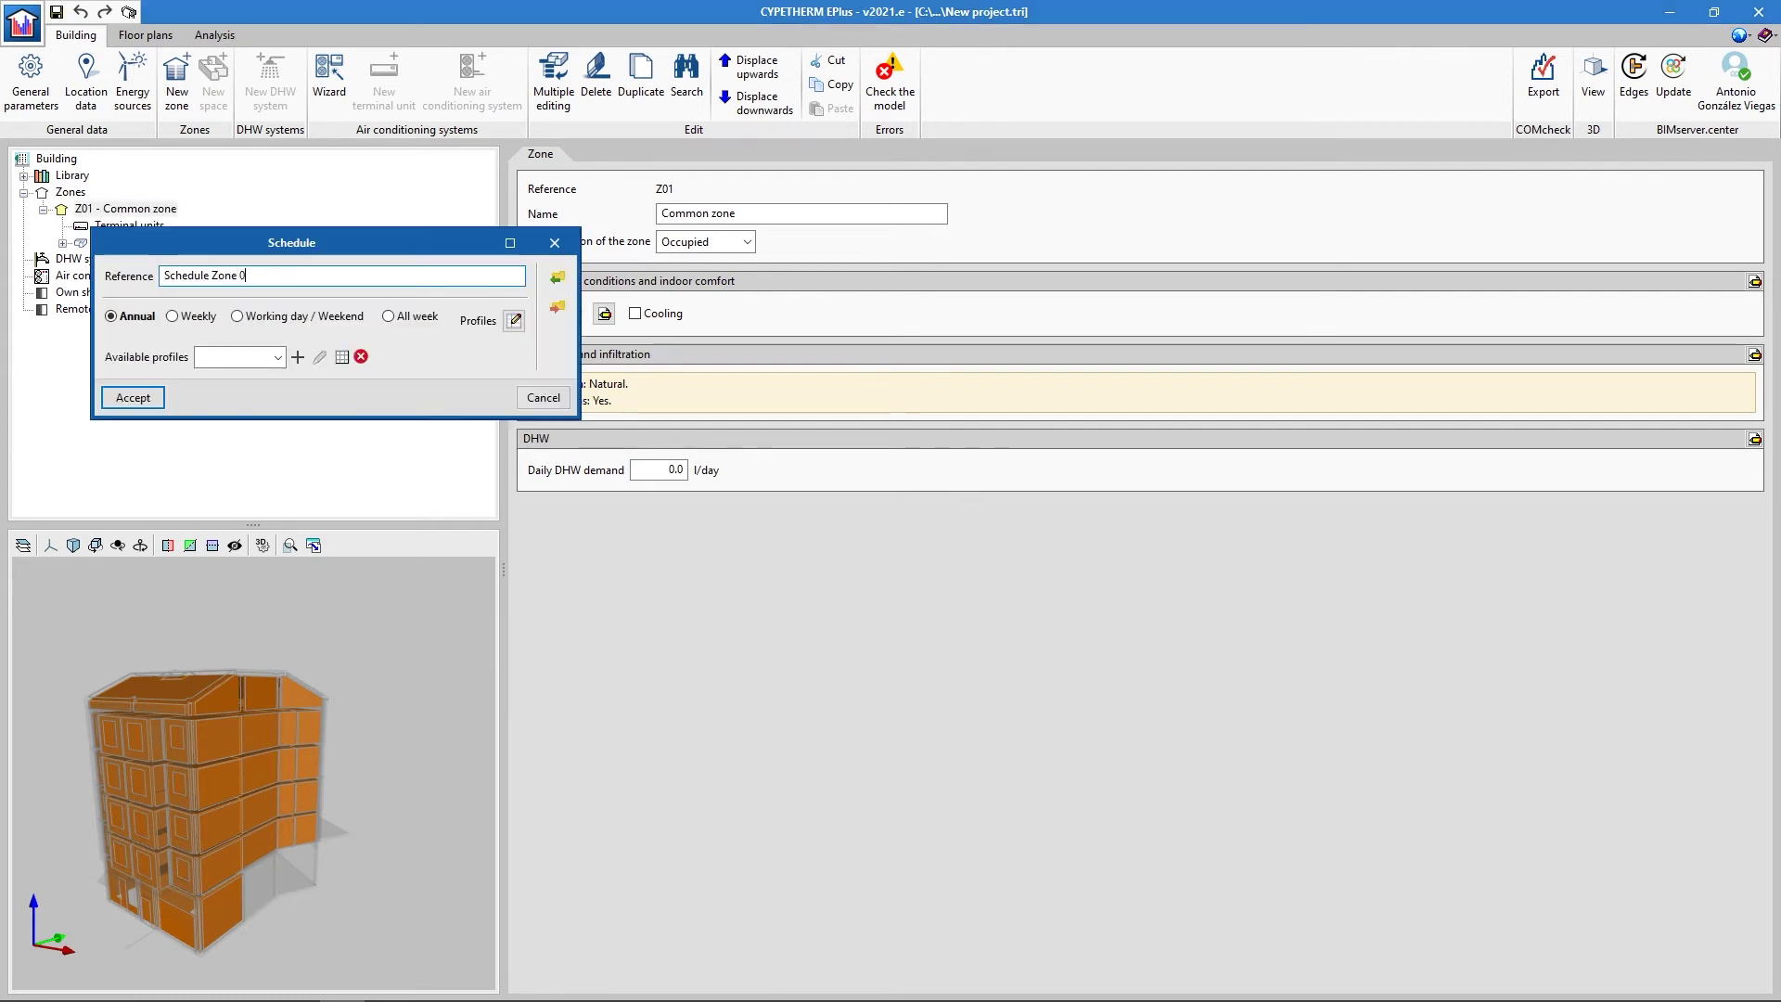
left_click(296, 357)
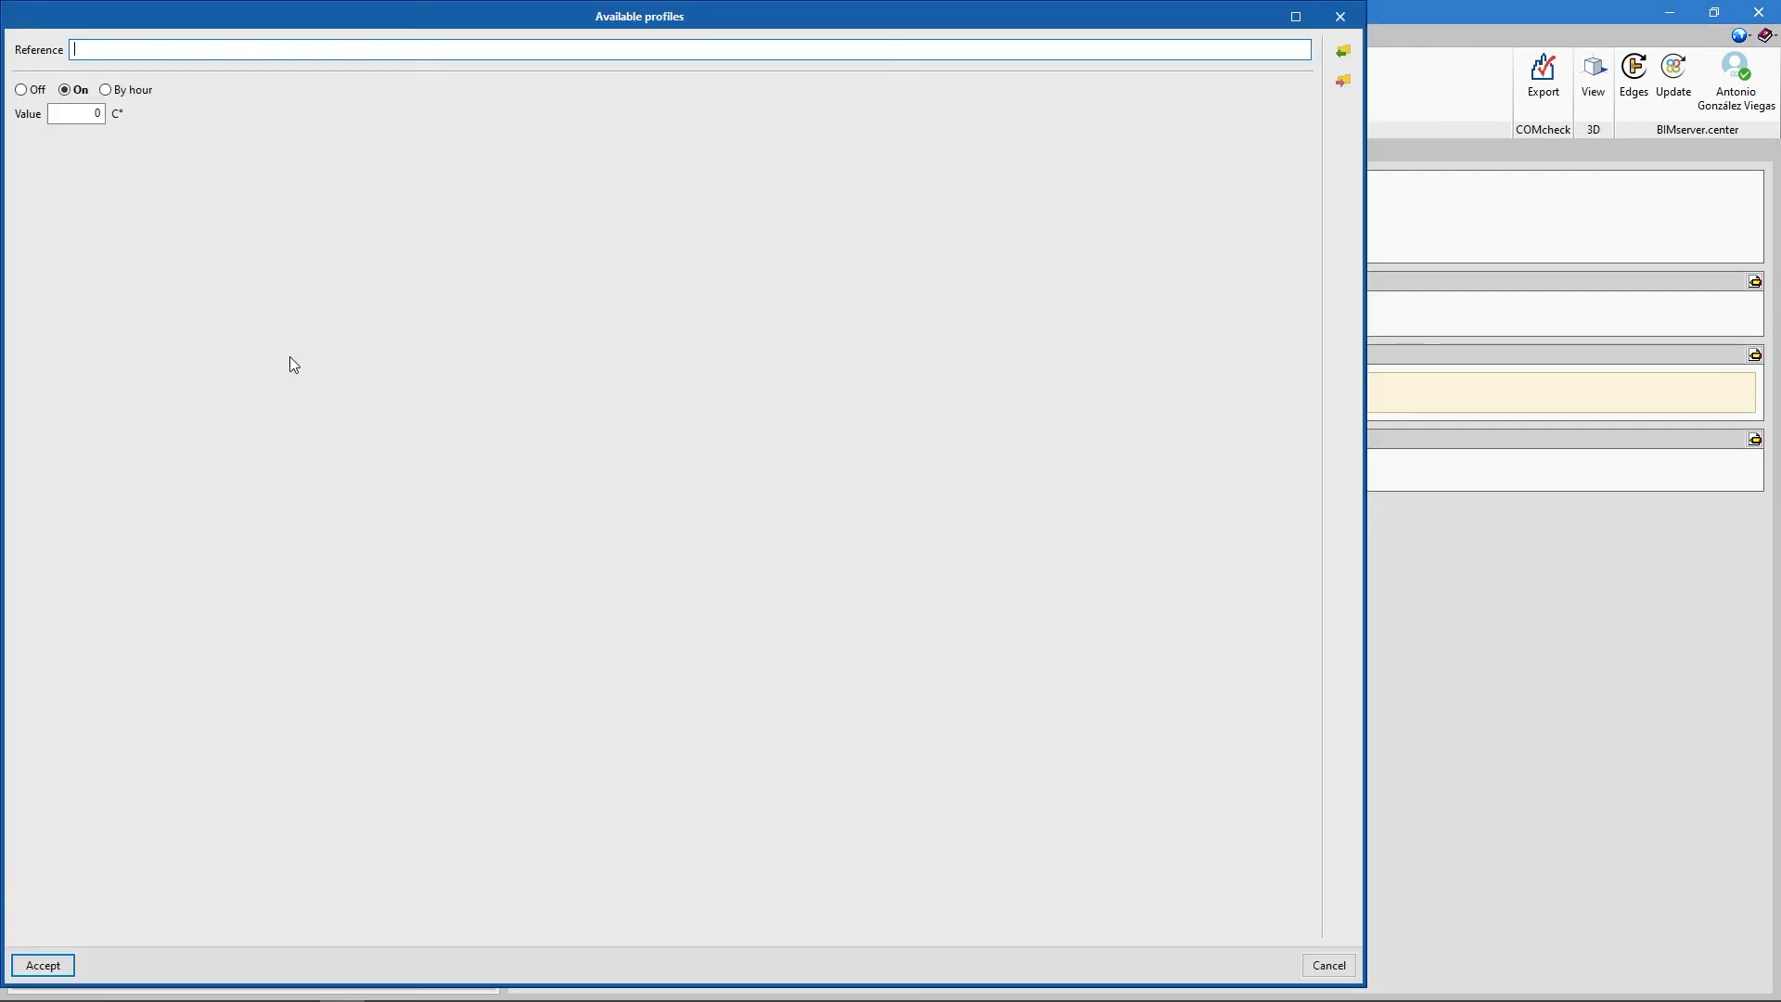
type("Profile 01")
left_click(97, 113)
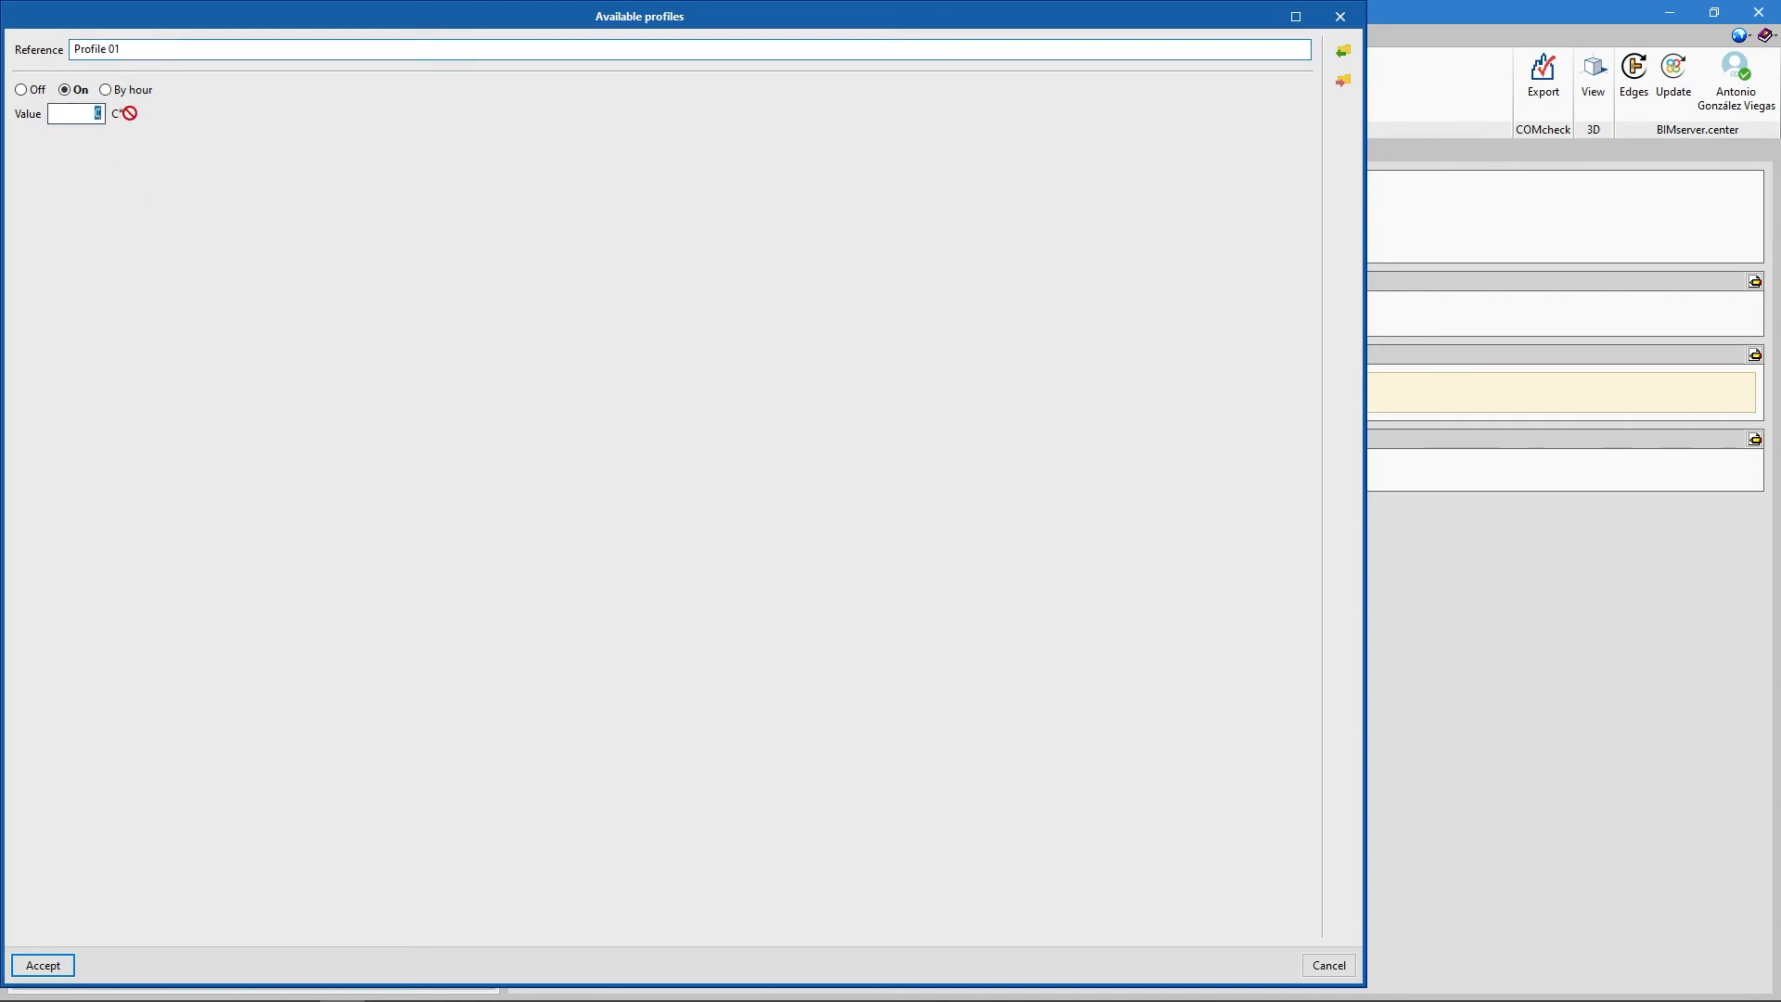
type("23")
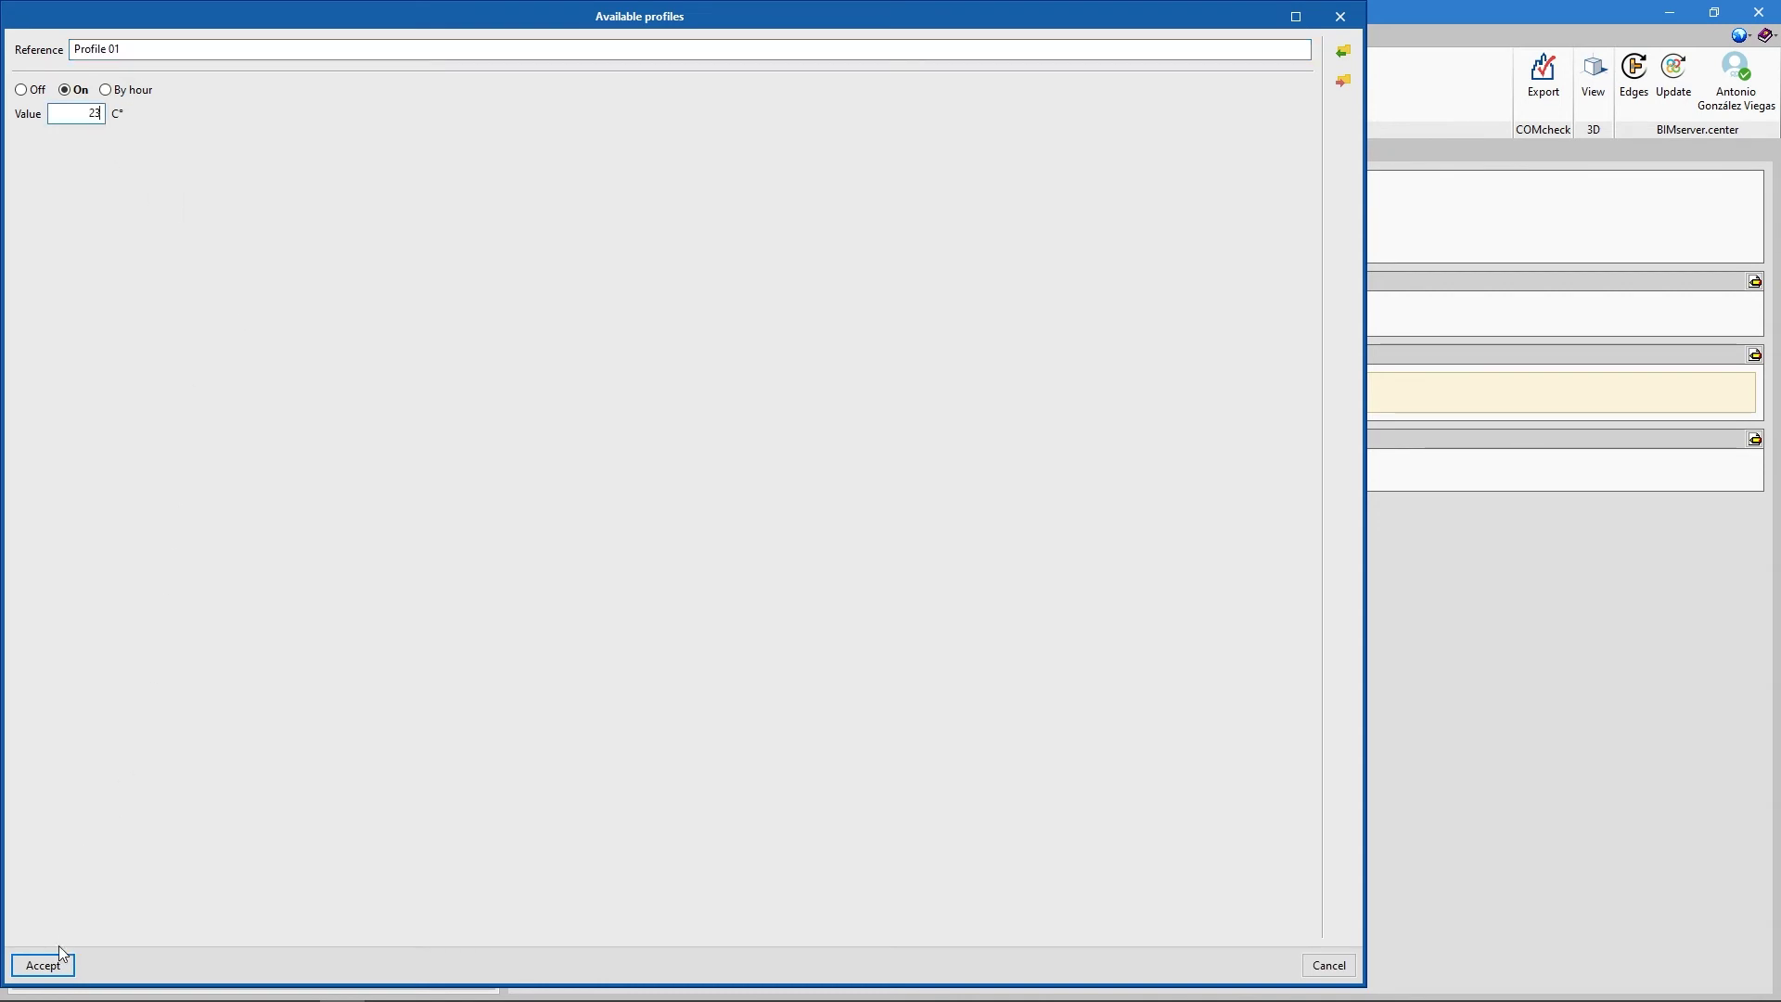
left_click(58, 946)
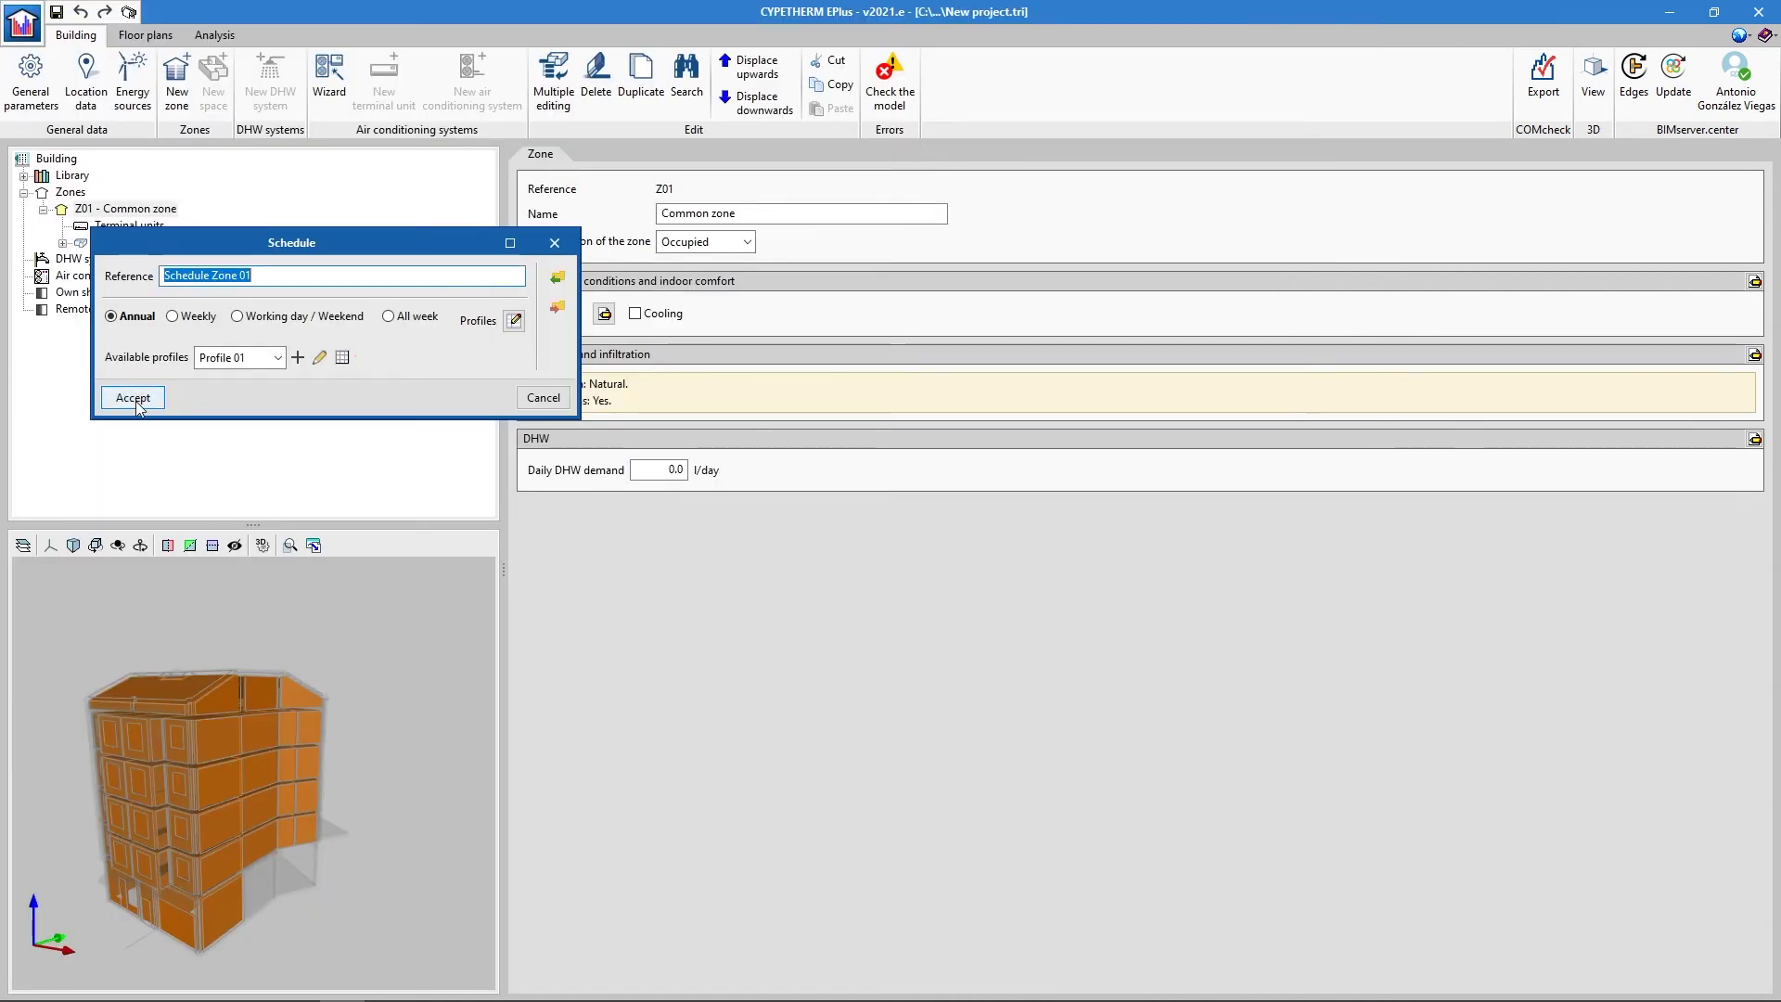
left_click(135, 400)
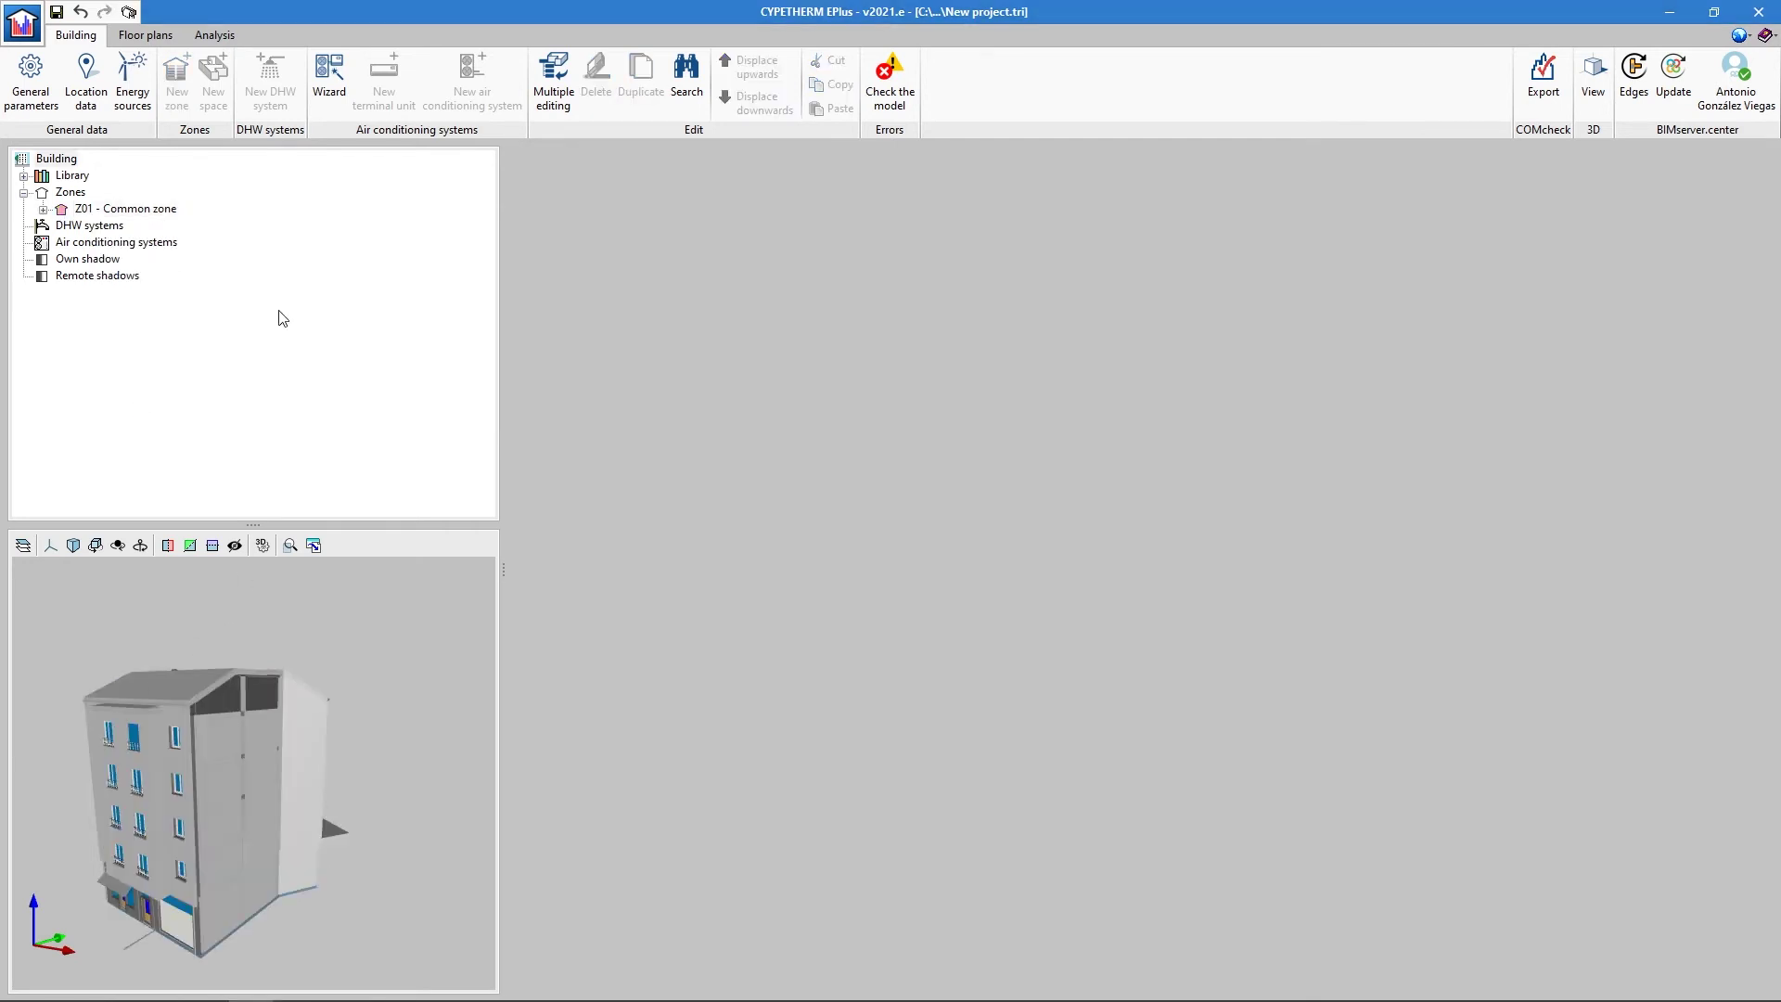
right_click(87, 195)
left_click(101, 200)
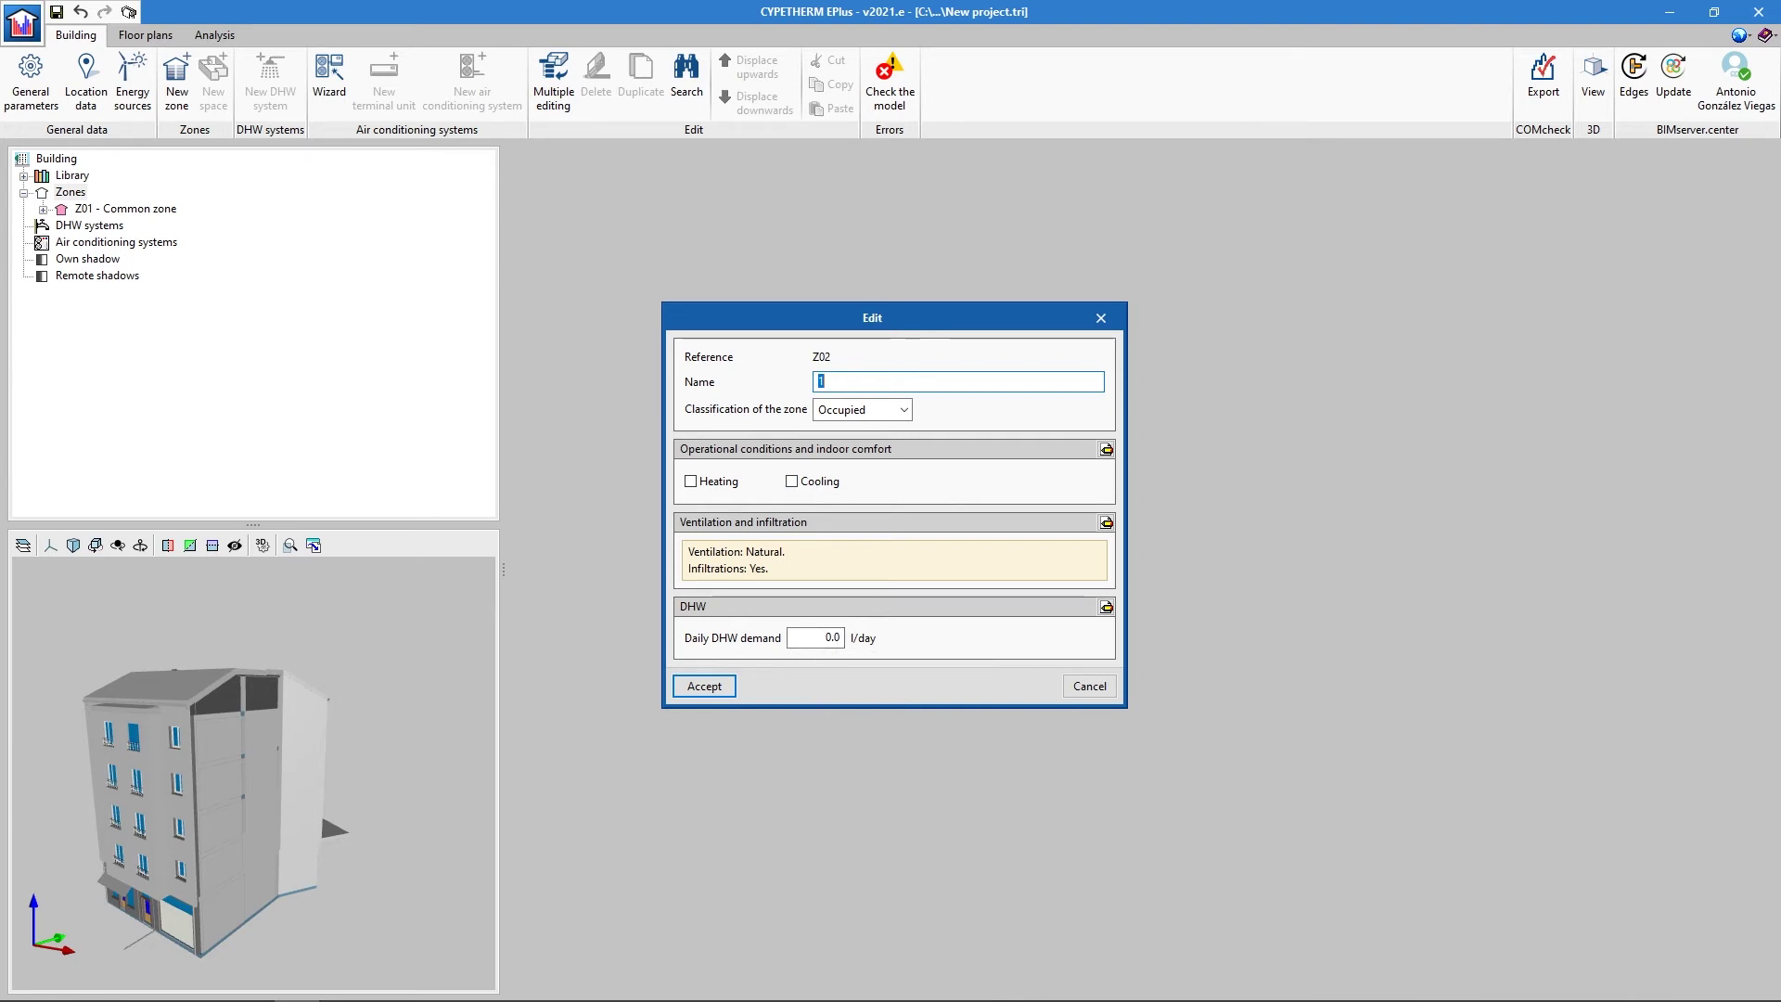
key("Escape")
- Examine the Fujitsu and Toshiba VRF indoor units offered for a direct expansion terminal unit in the Common zone, without adding one
left_click(102, 227)
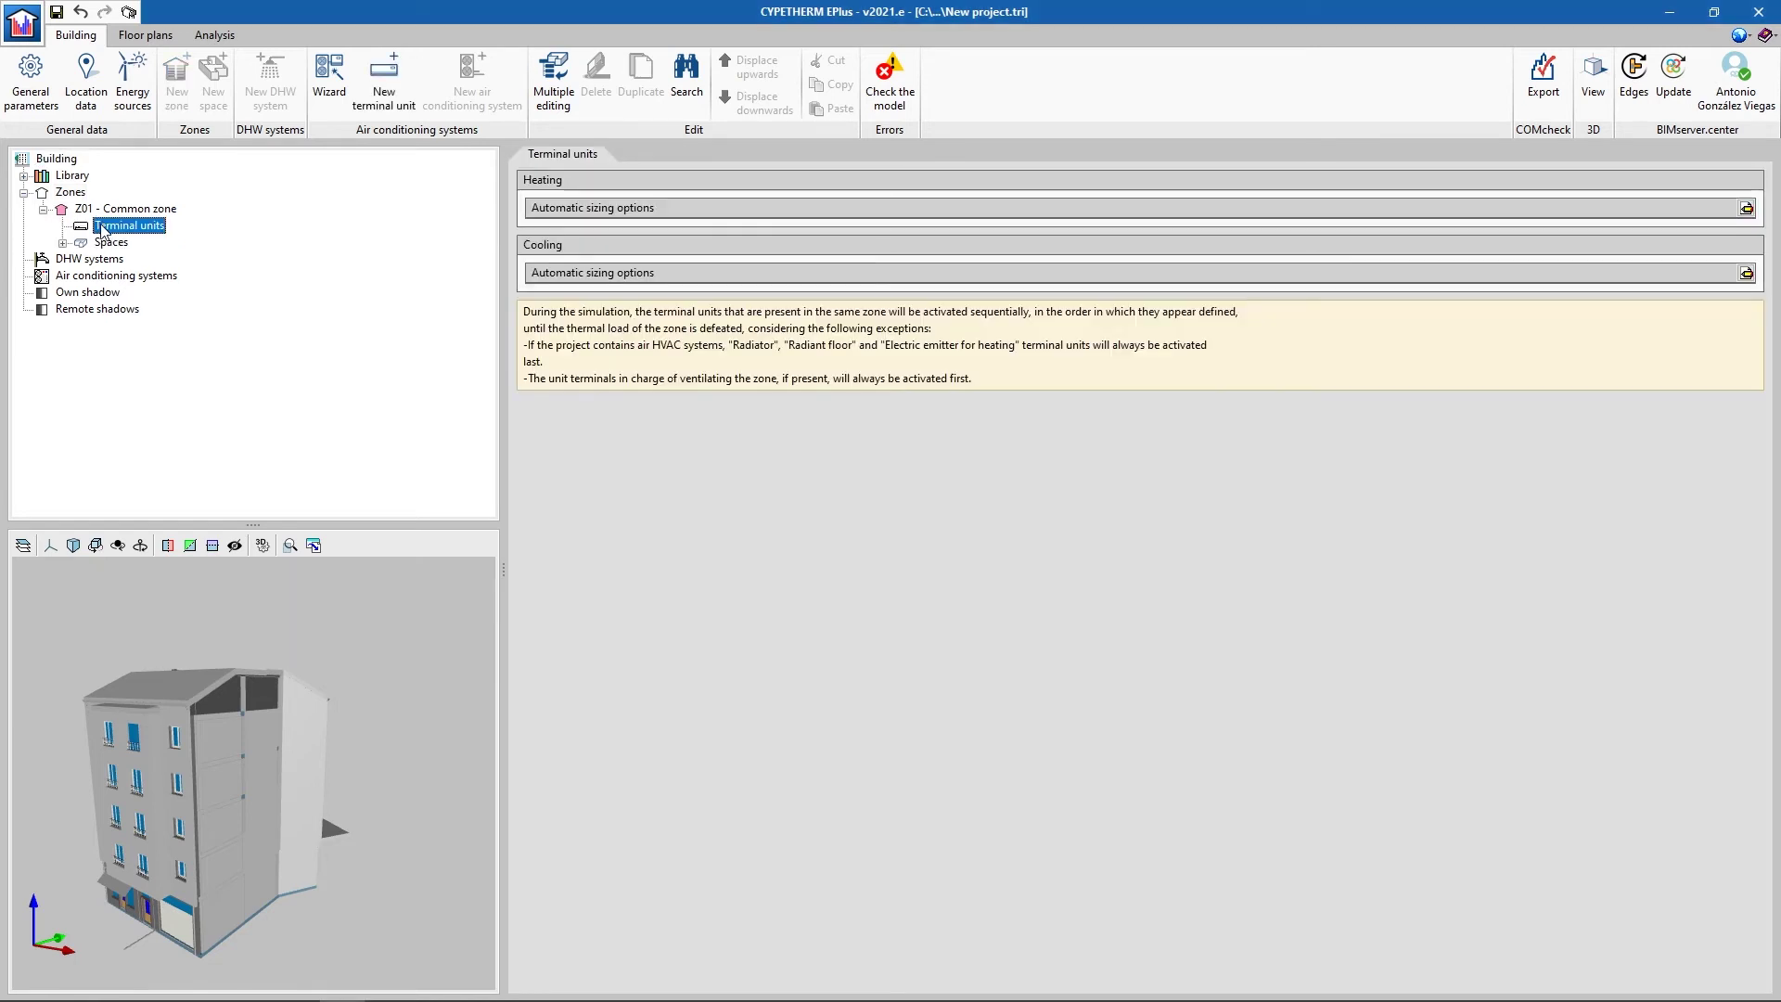
left_click(384, 83)
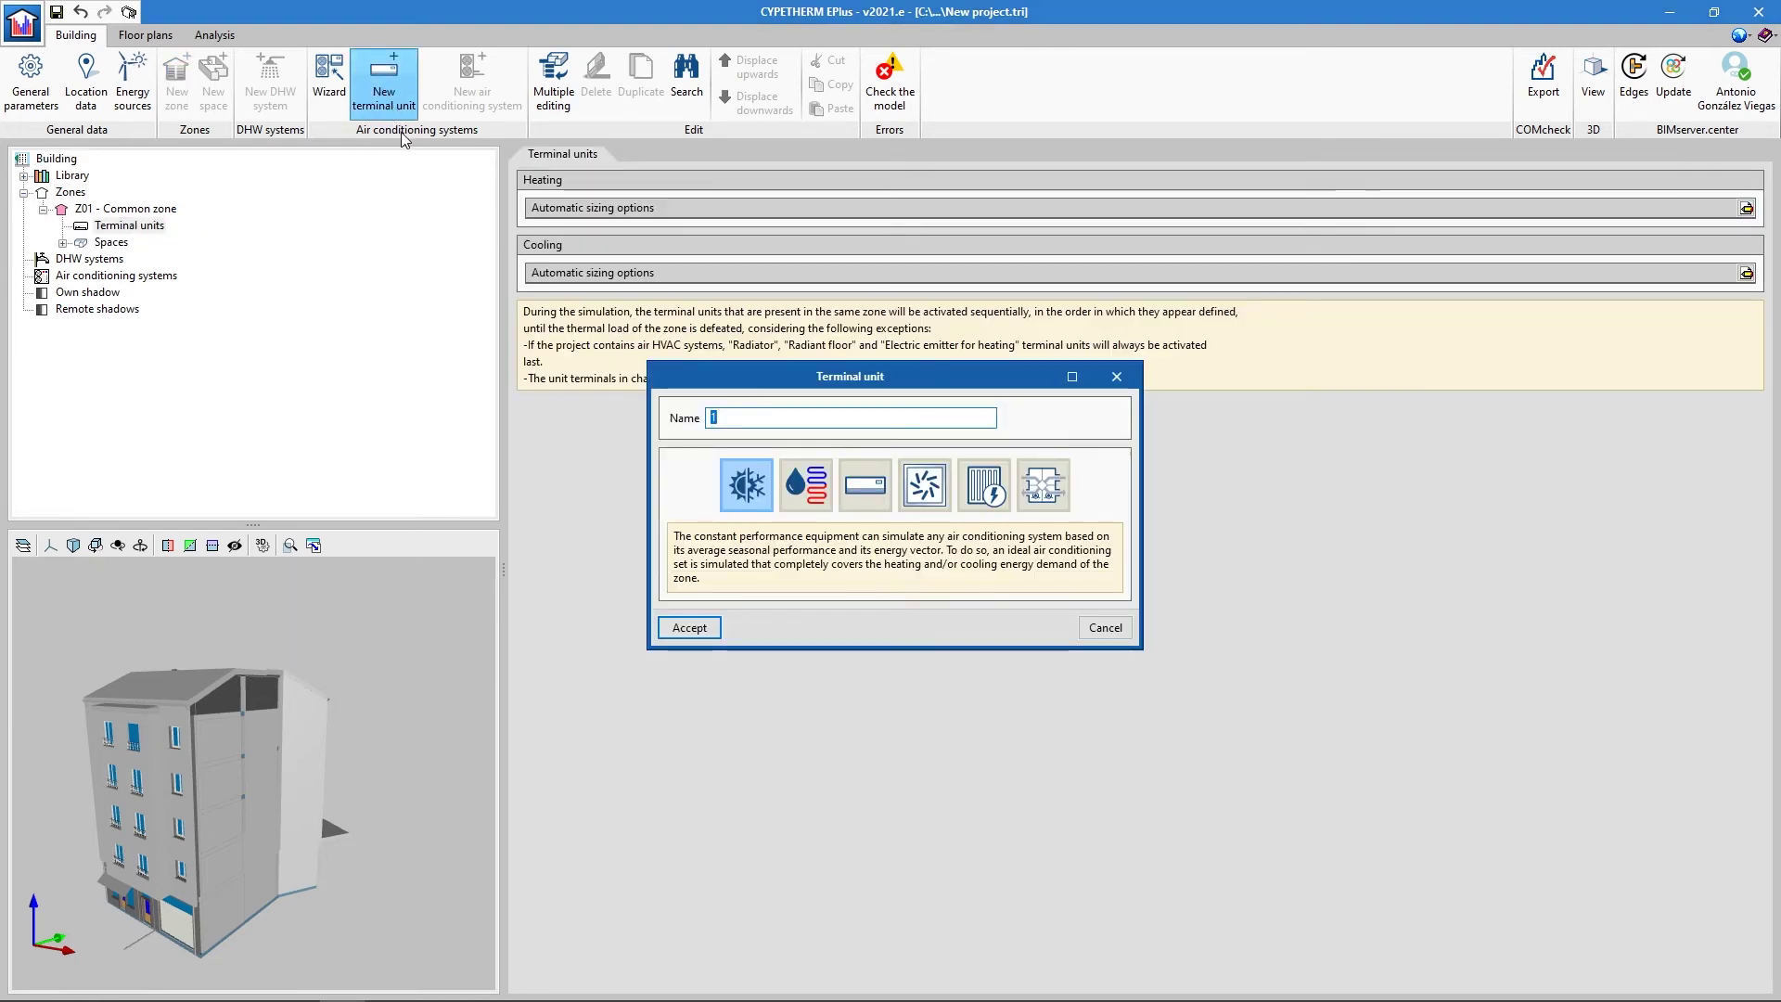
left_click(869, 499)
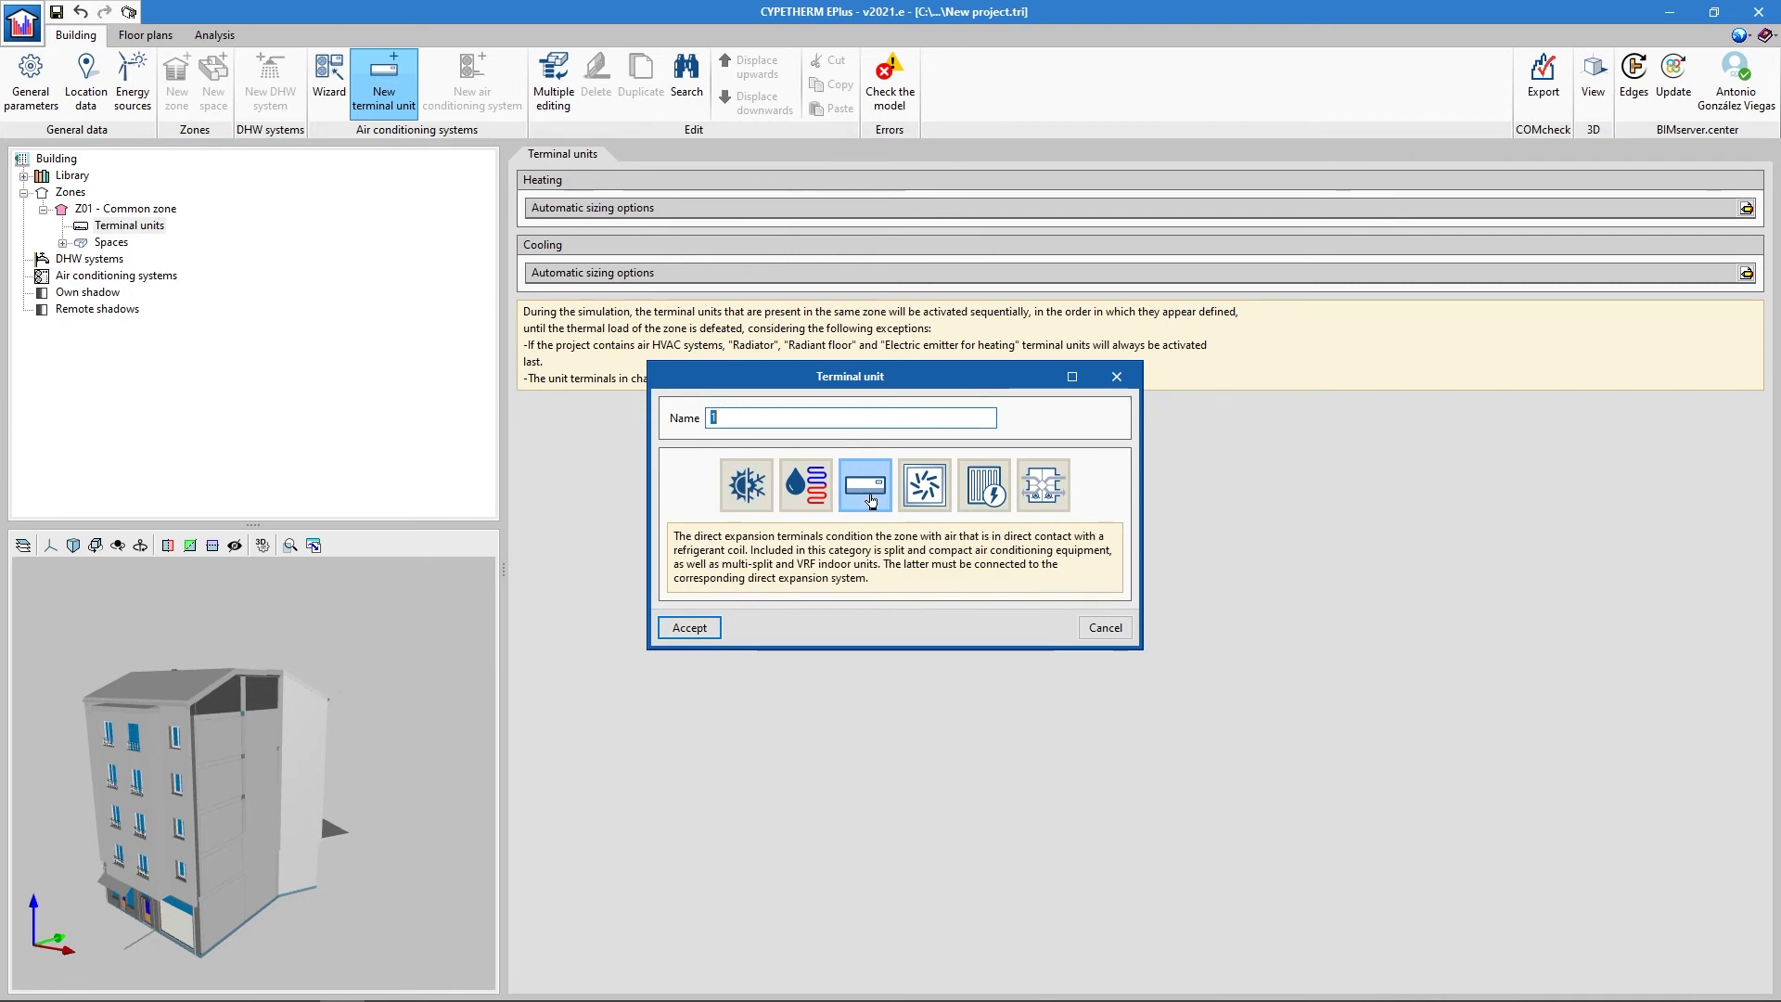
left_click(705, 631)
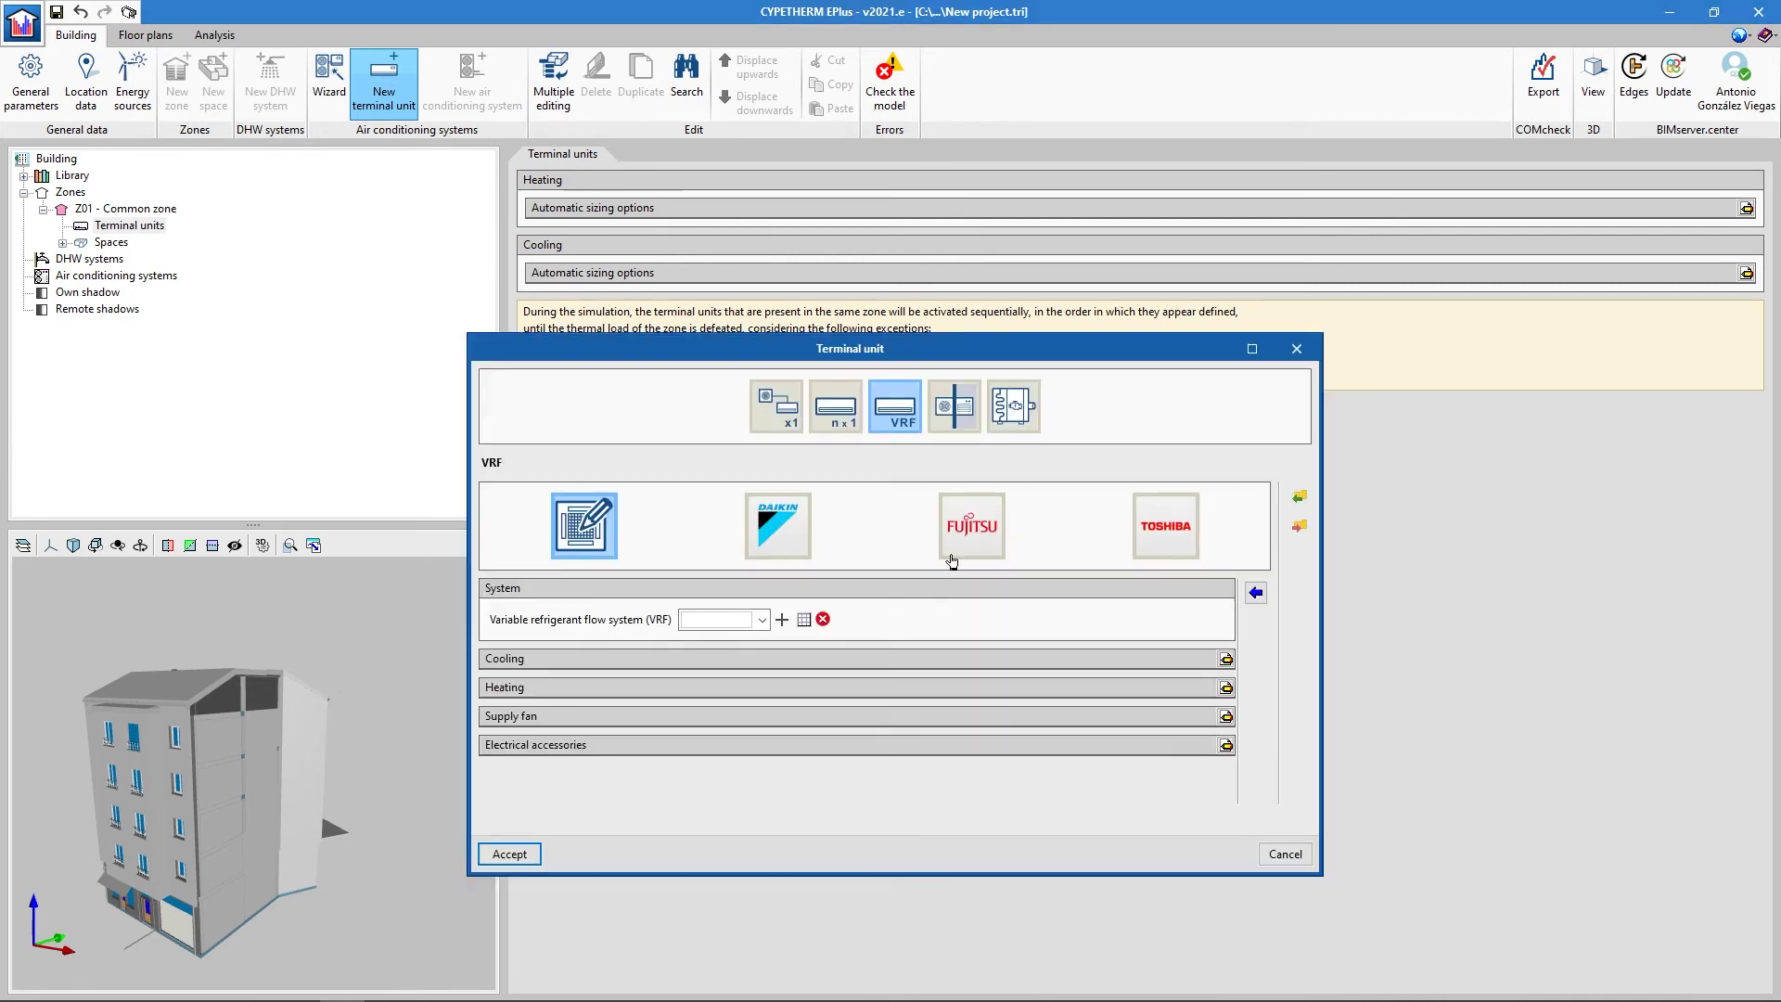
left_click(979, 531)
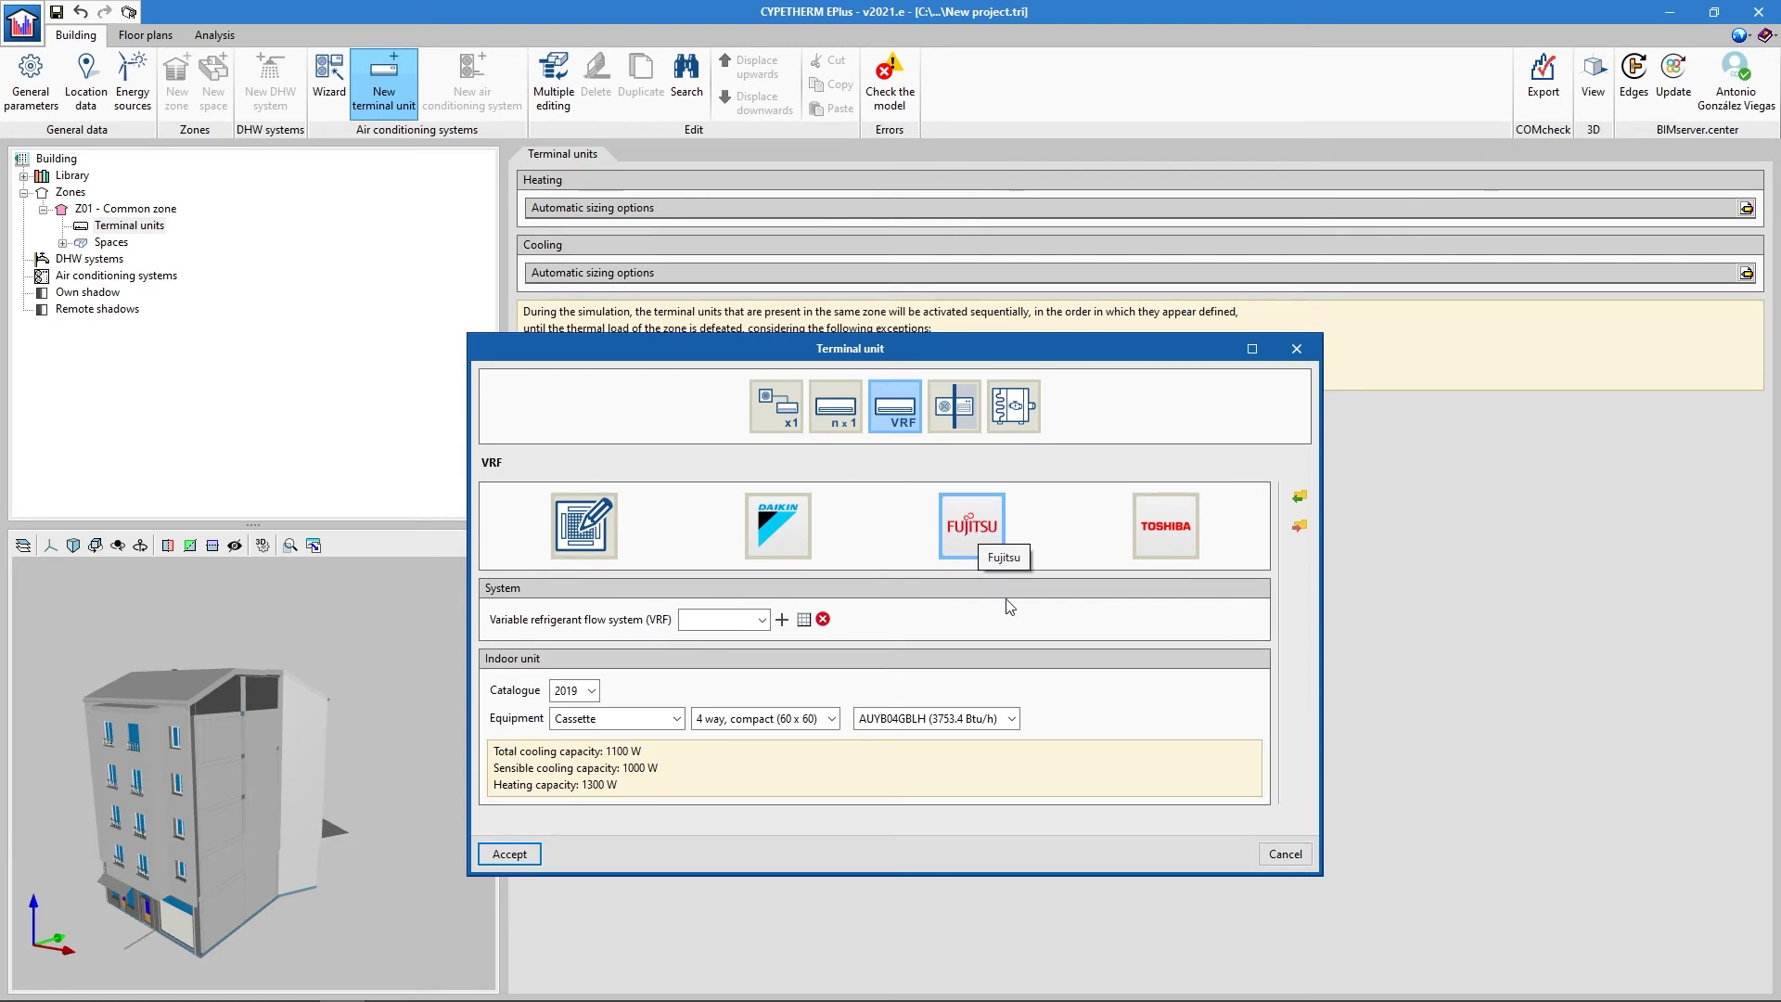
left_click(1166, 542)
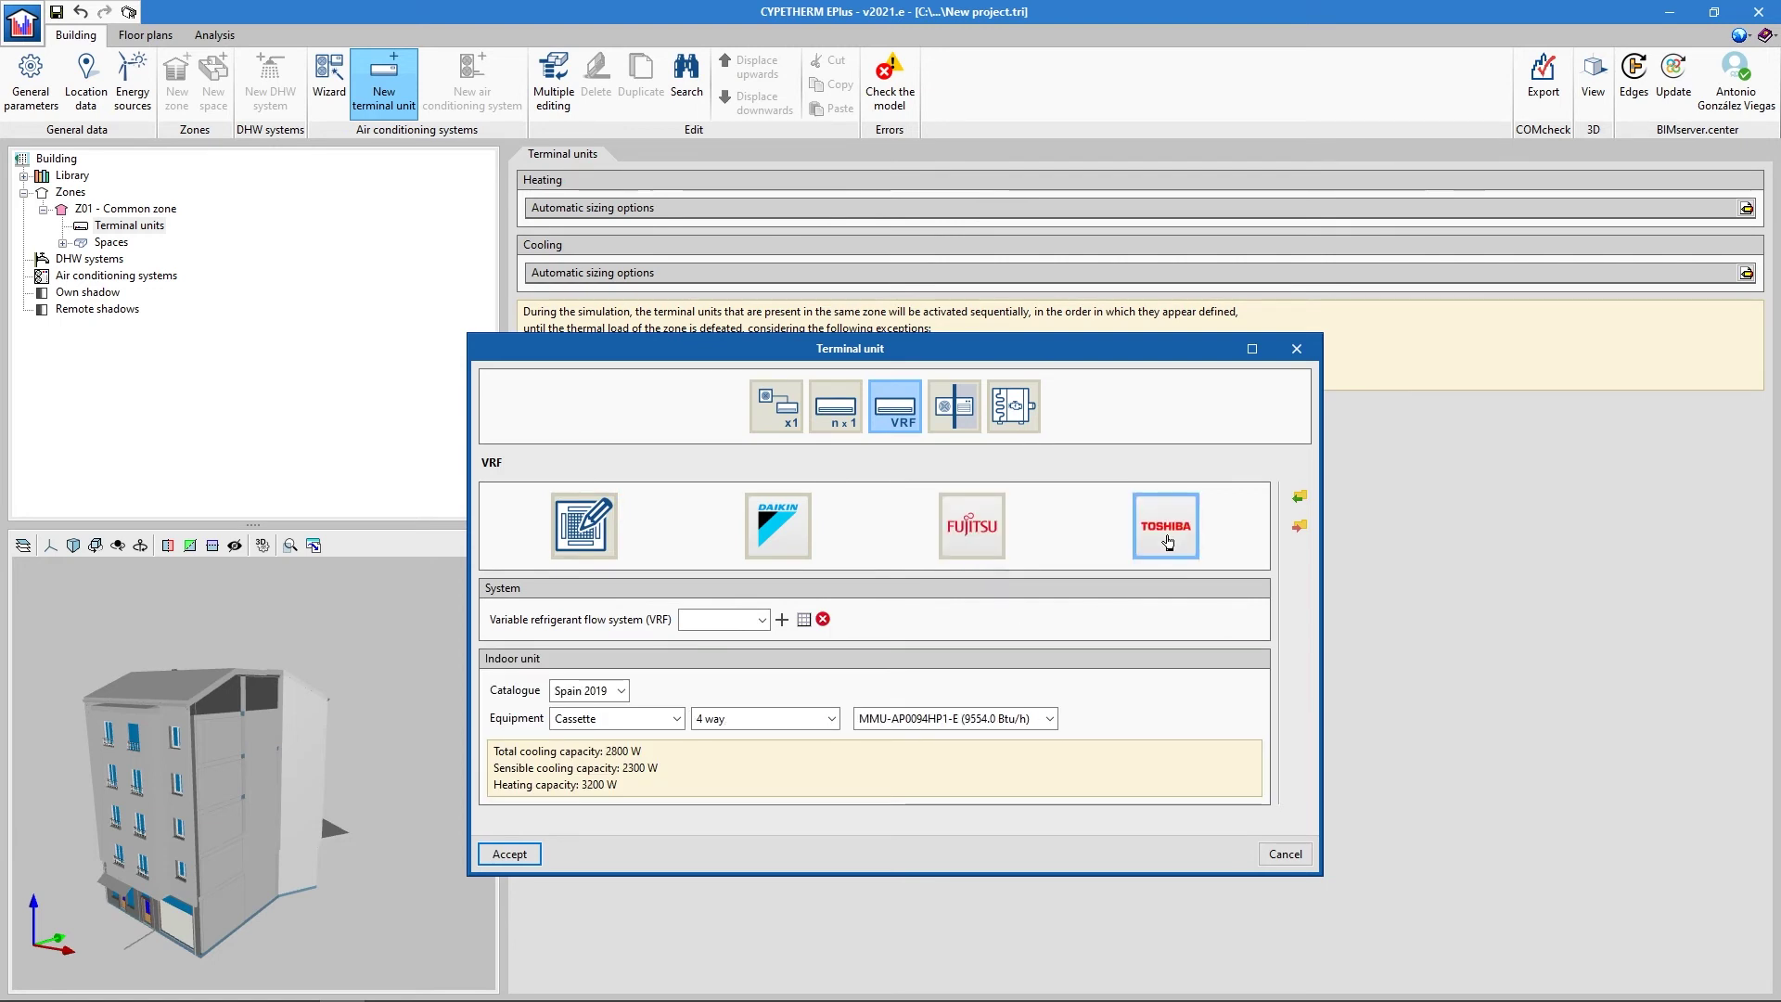
left_click(1048, 718)
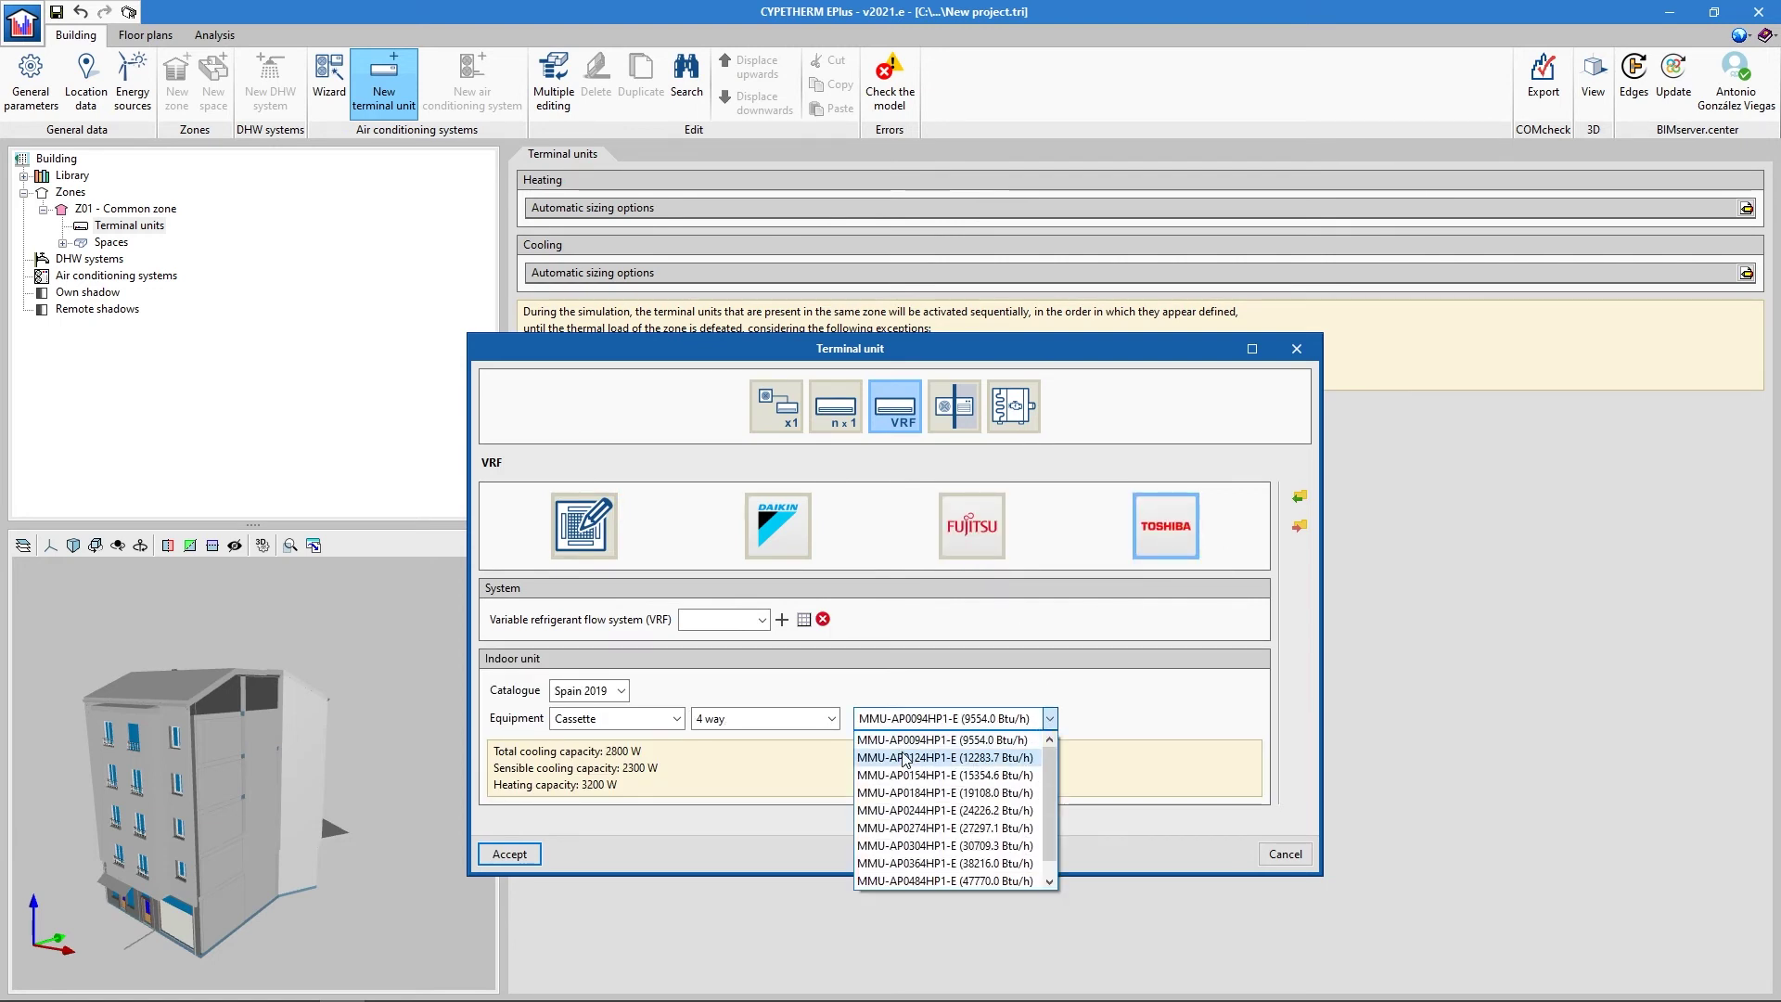
left_click(766, 852)
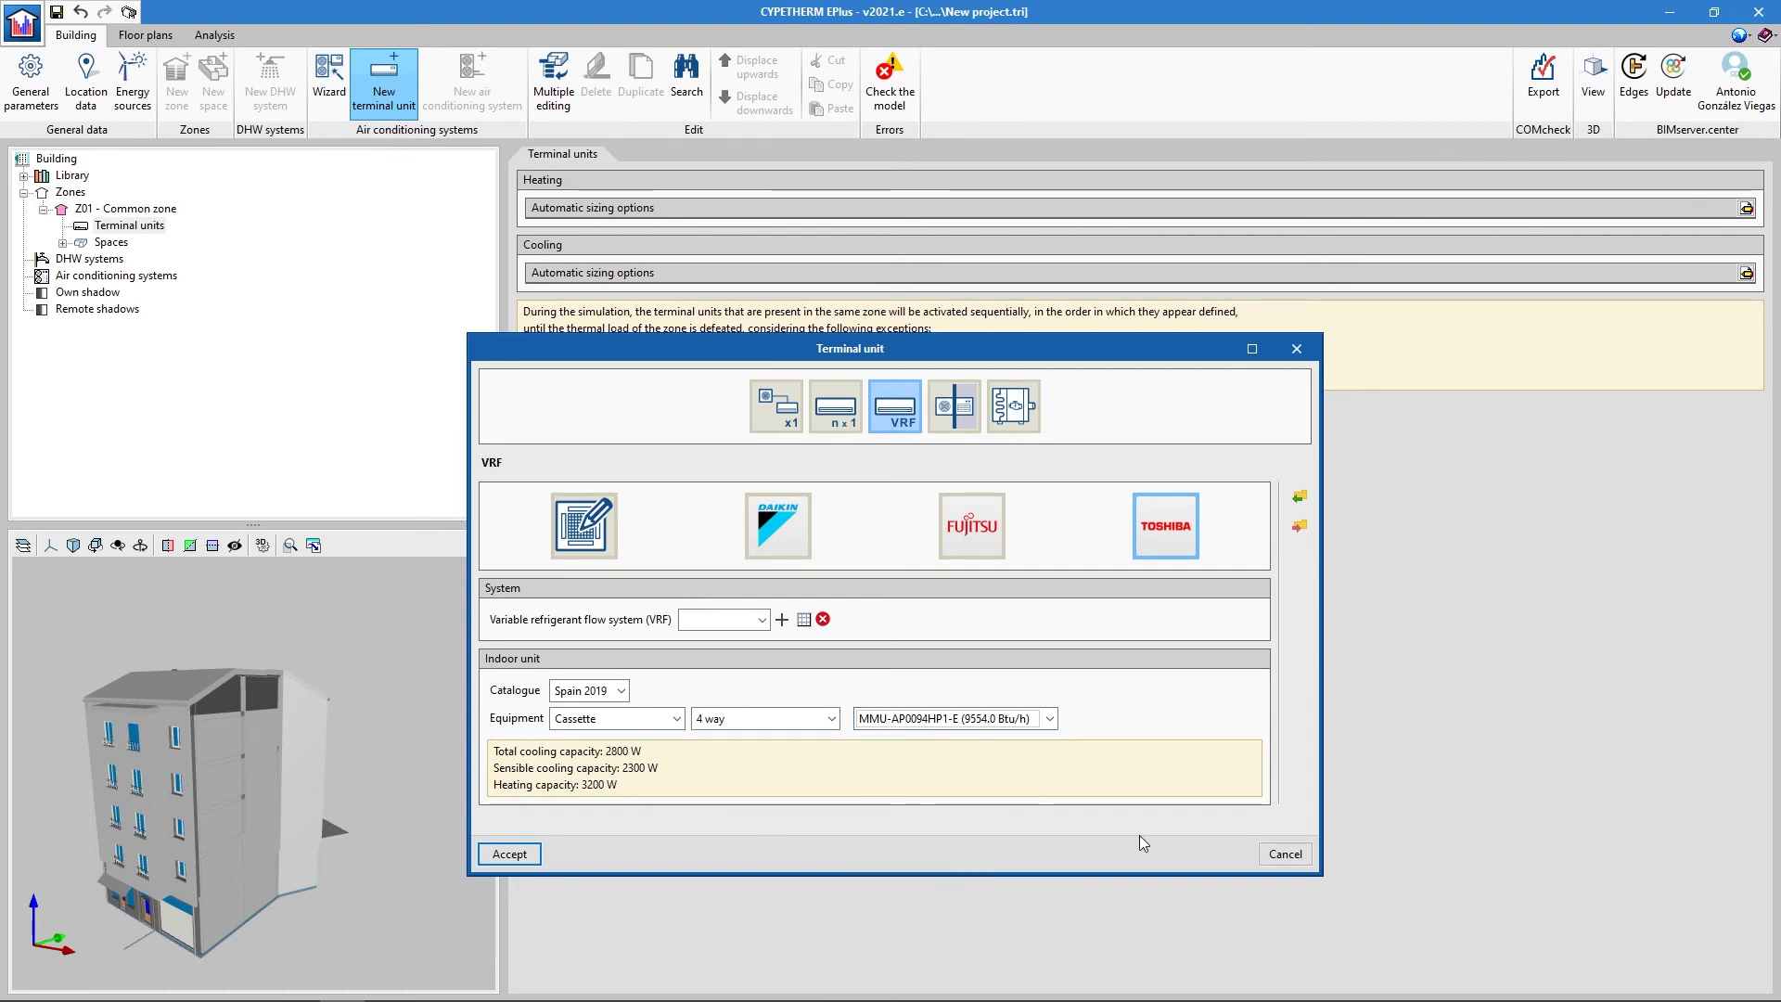
left_click(1279, 855)
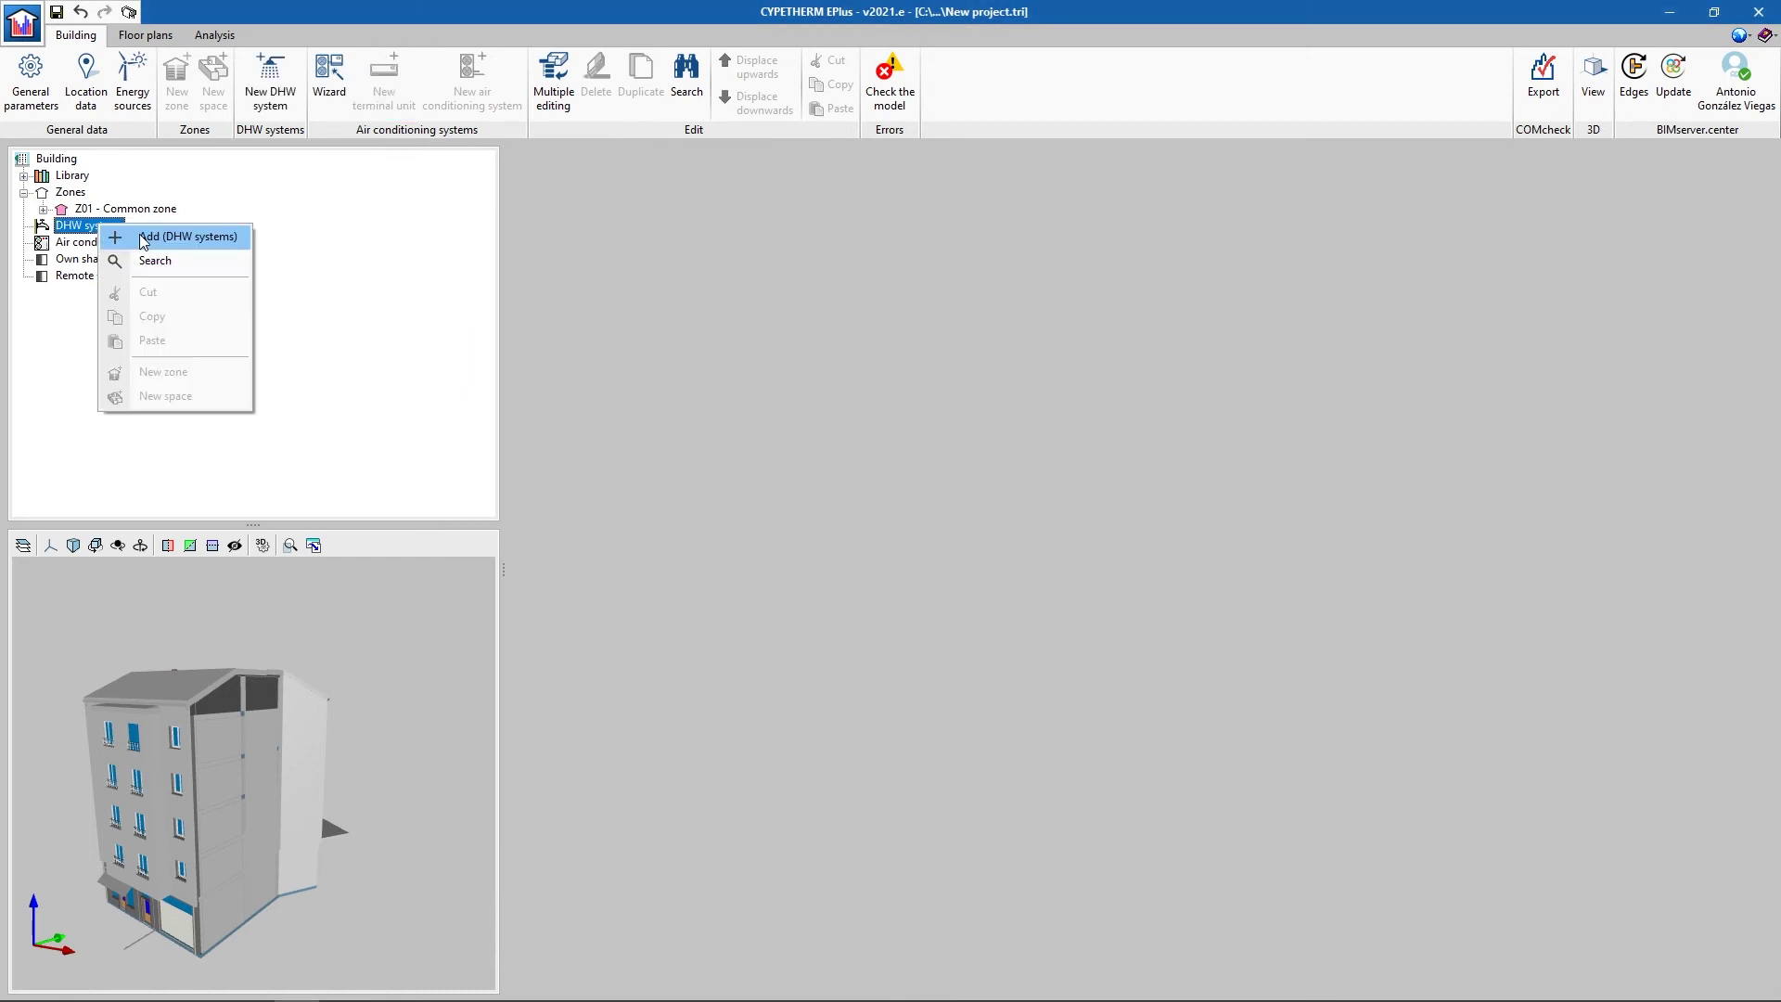
- Set up a DHW system with a Vaillant air-source heat pump as production set, and check its storage tank options
left_click(143, 233)
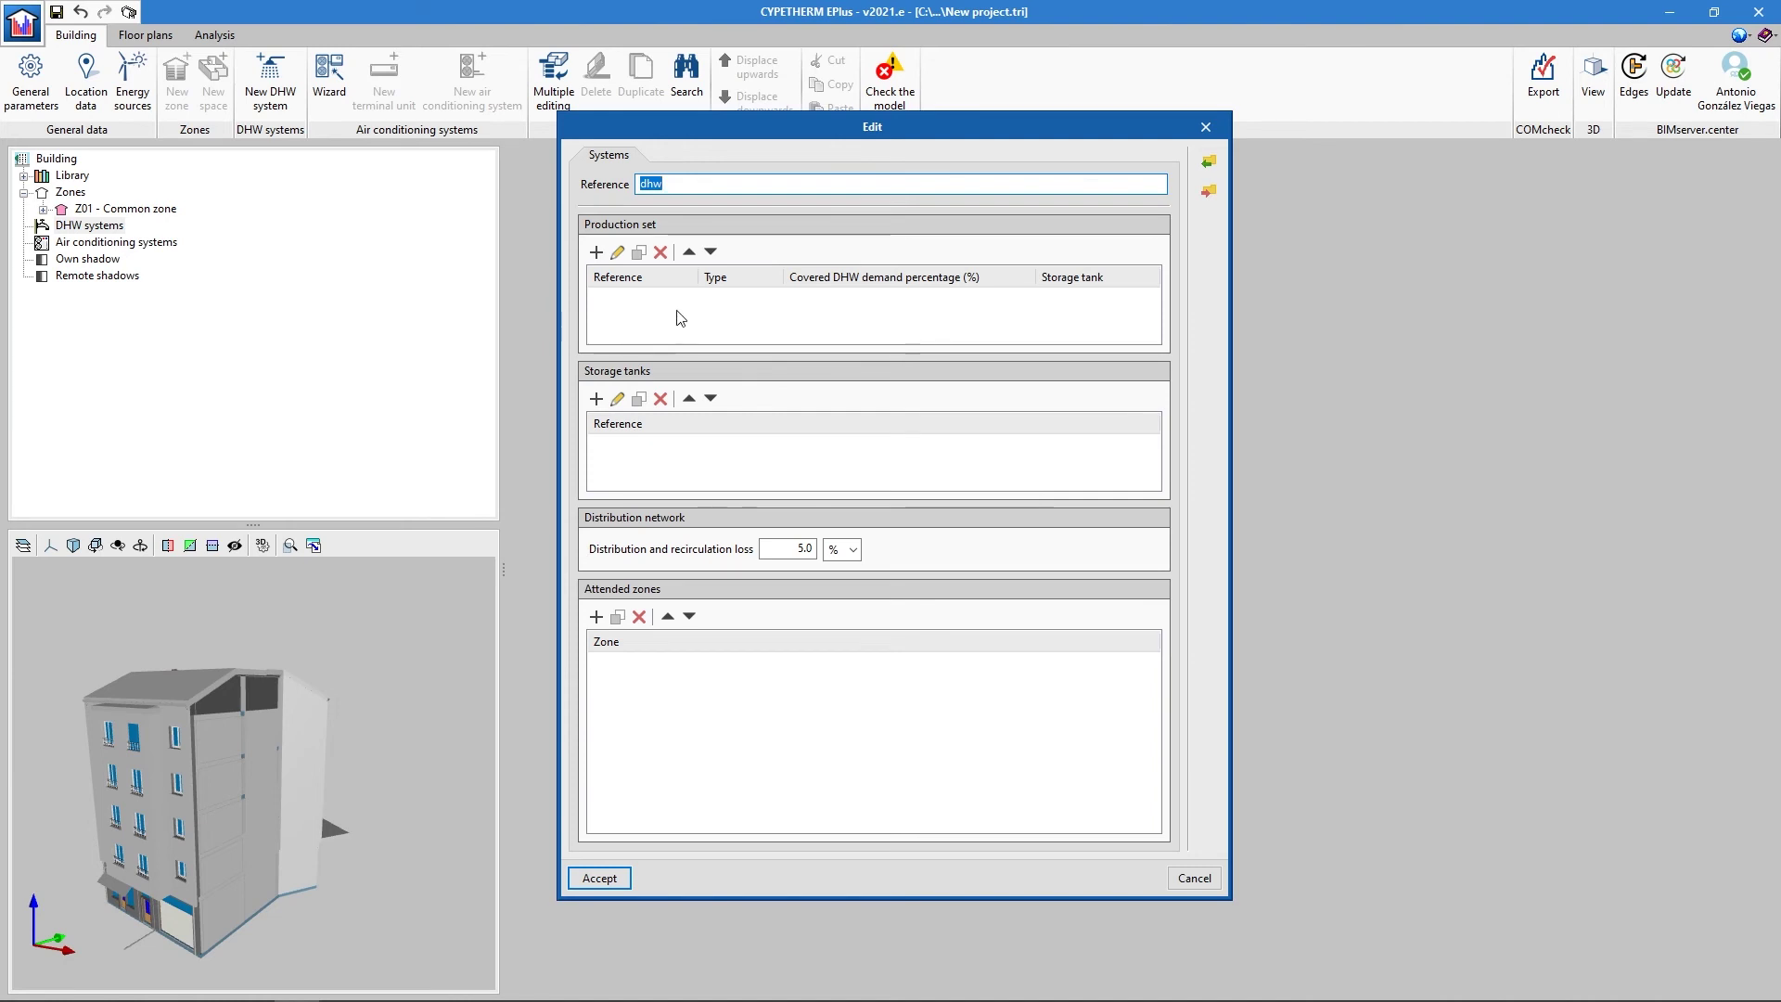
left_click(596, 251)
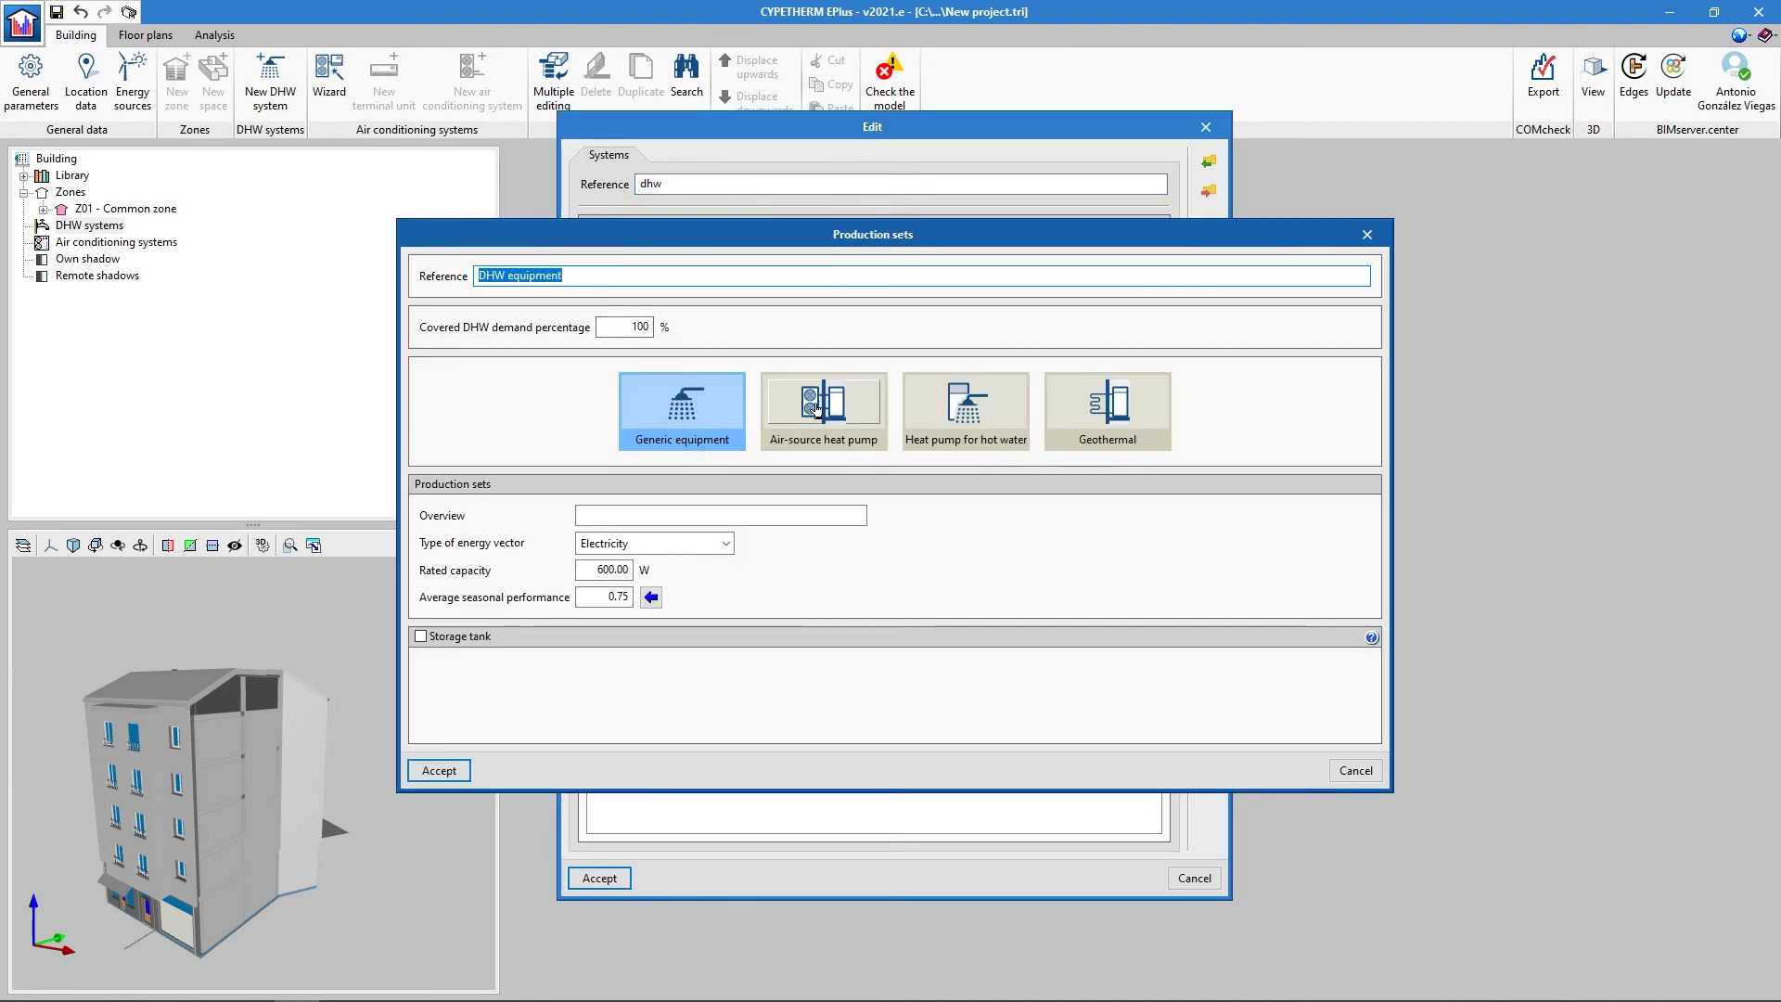
left_click(820, 408)
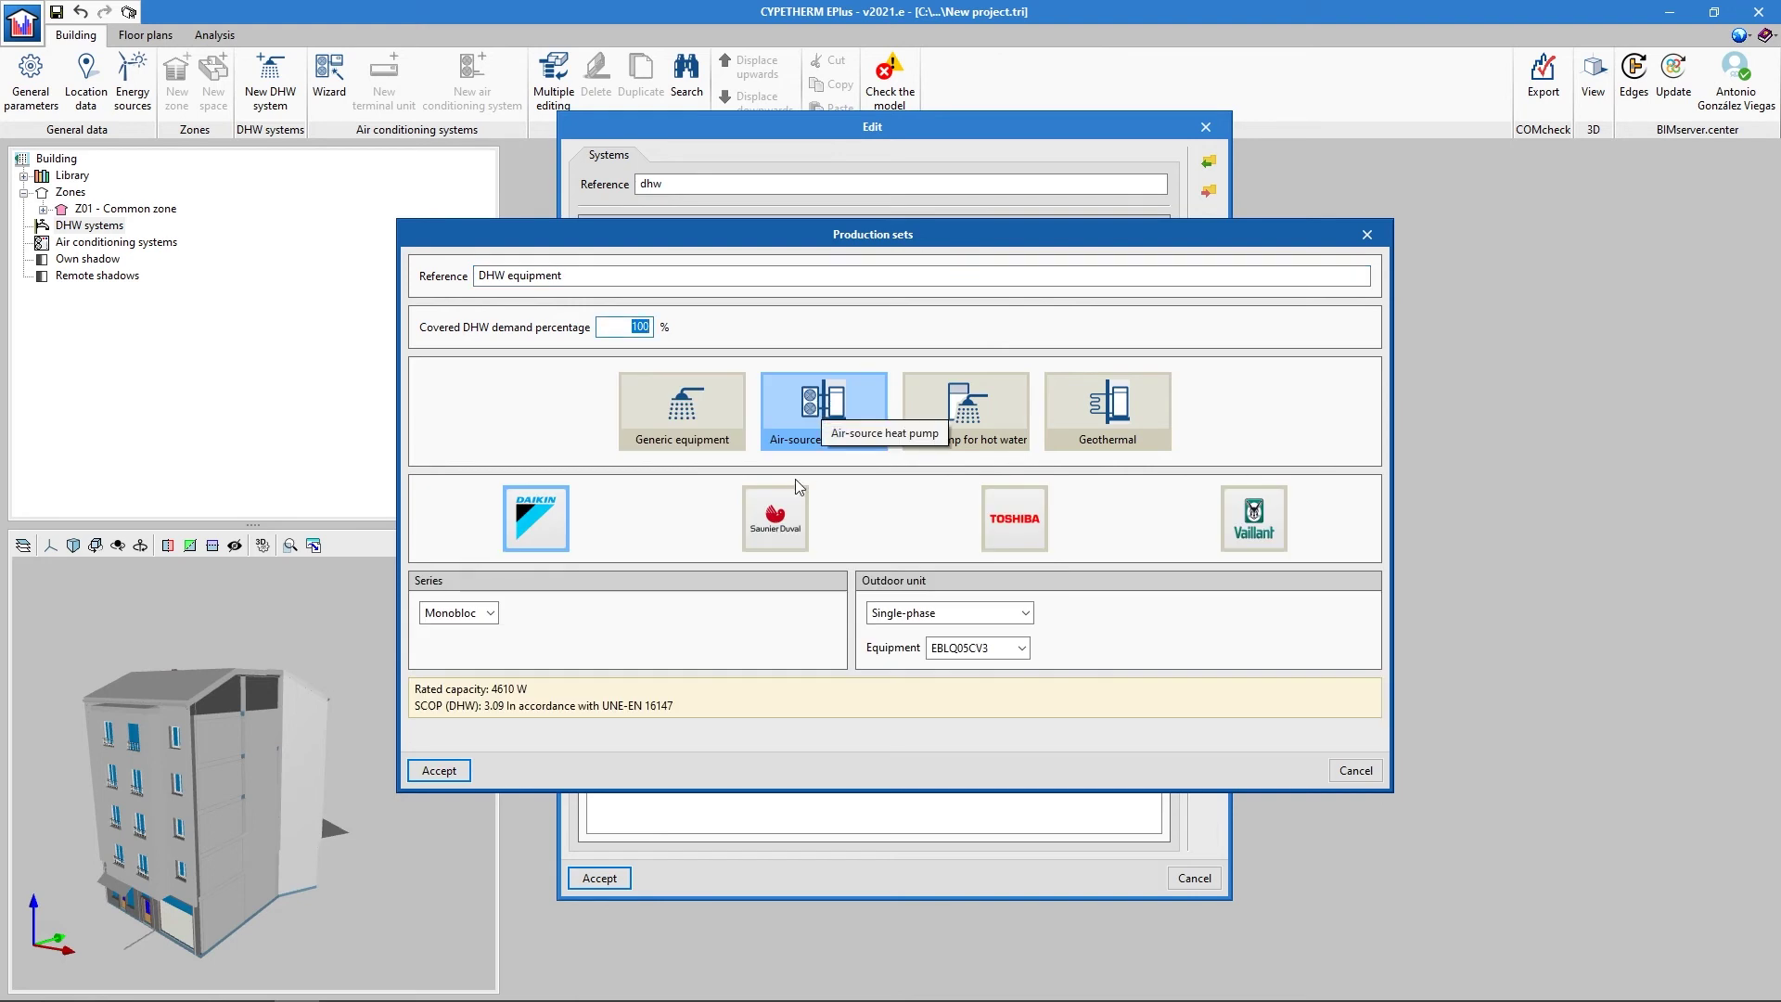
left_click(1254, 524)
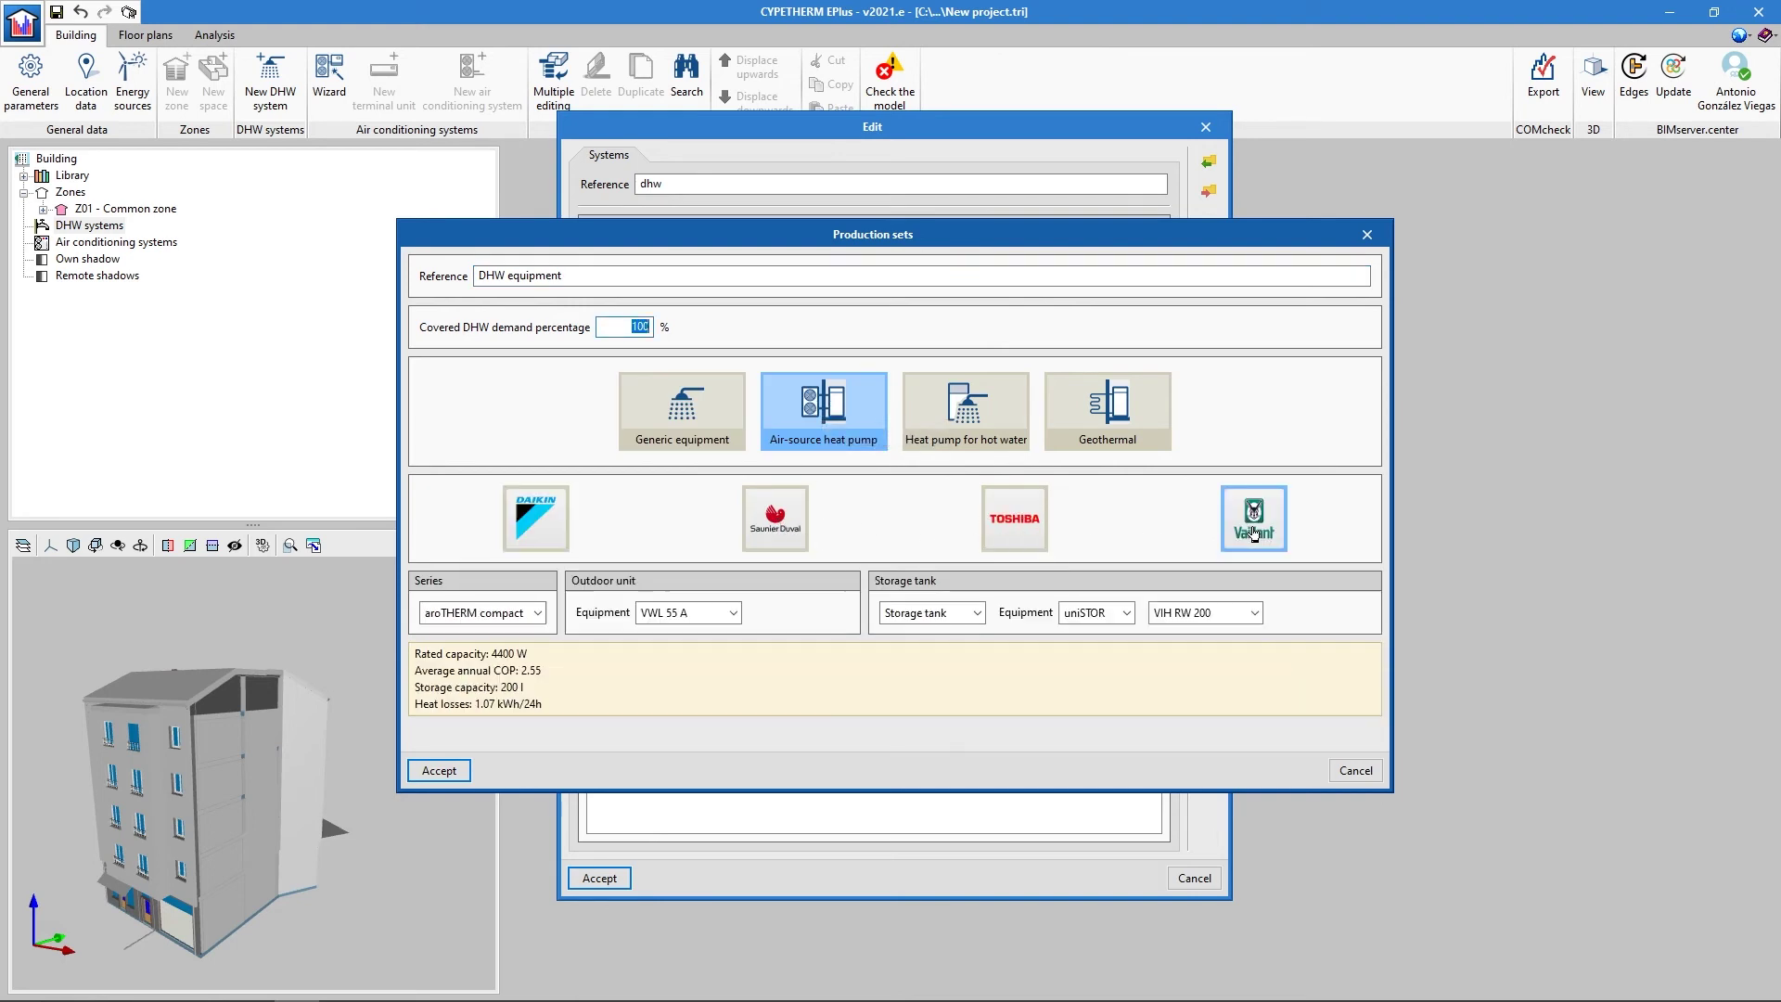
left_click(971, 619)
left_click(1078, 615)
left_click(1206, 613)
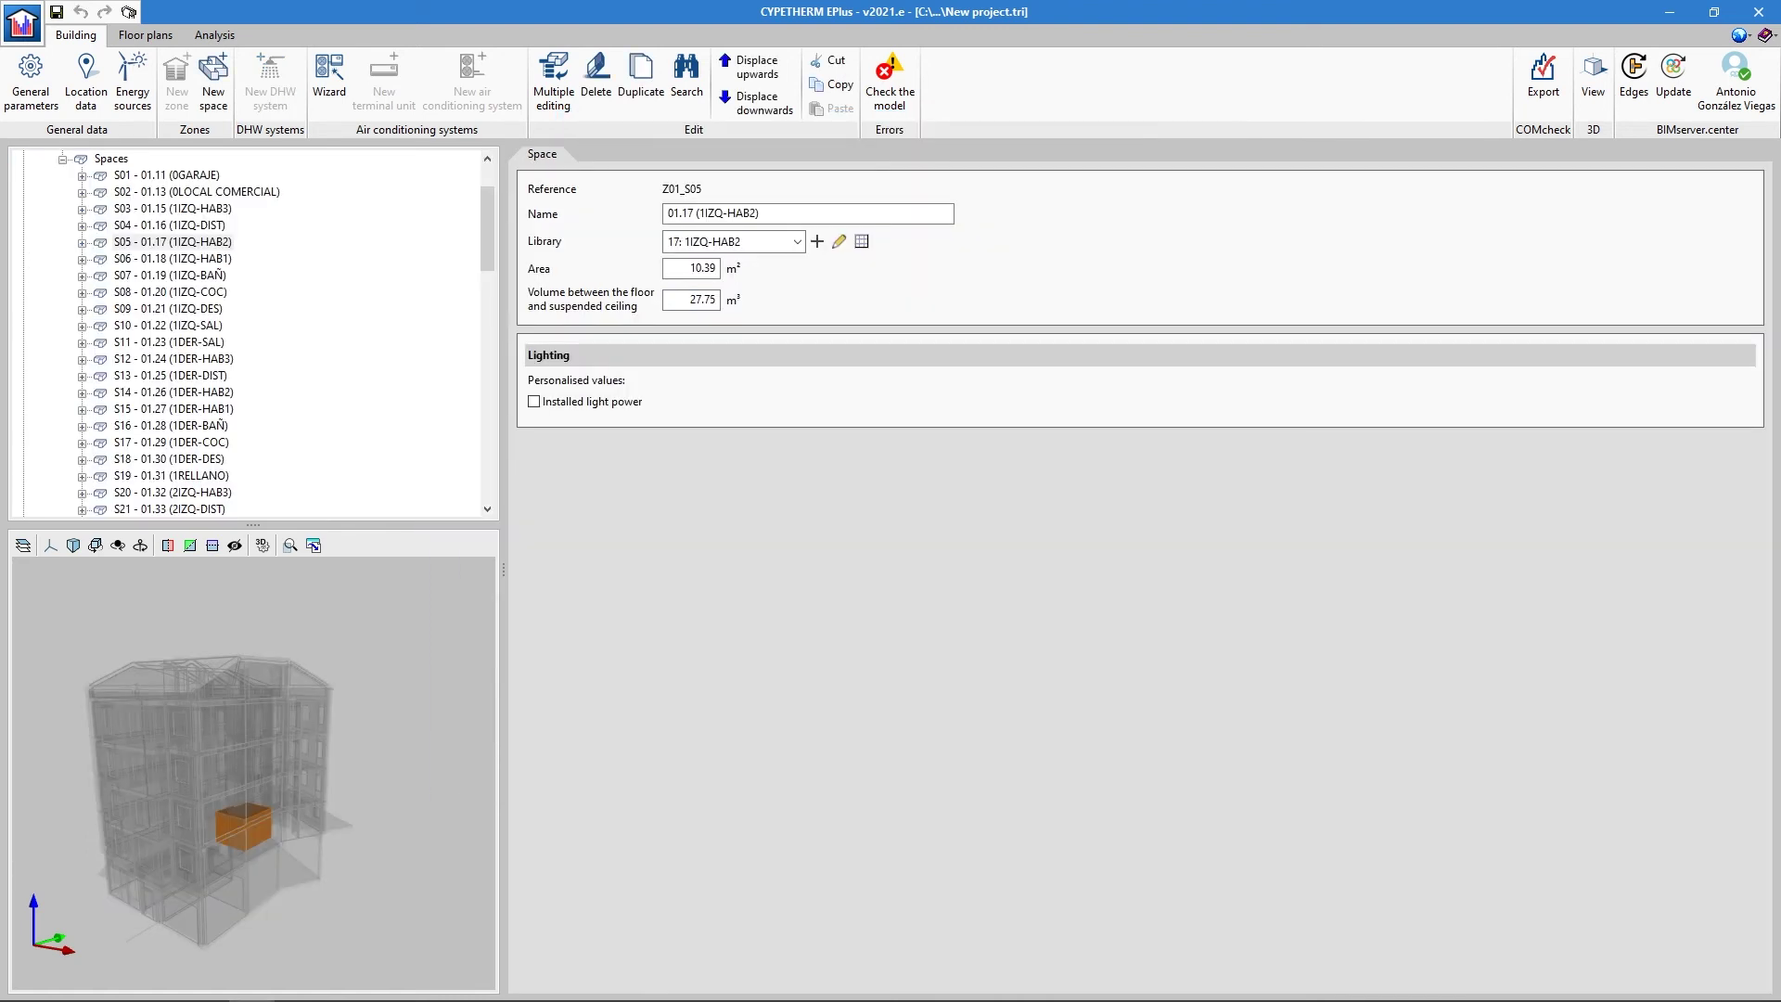
- View the floor plans and check the simulation period setting in the calculation options, leaving it disabled
left_click(139, 34)
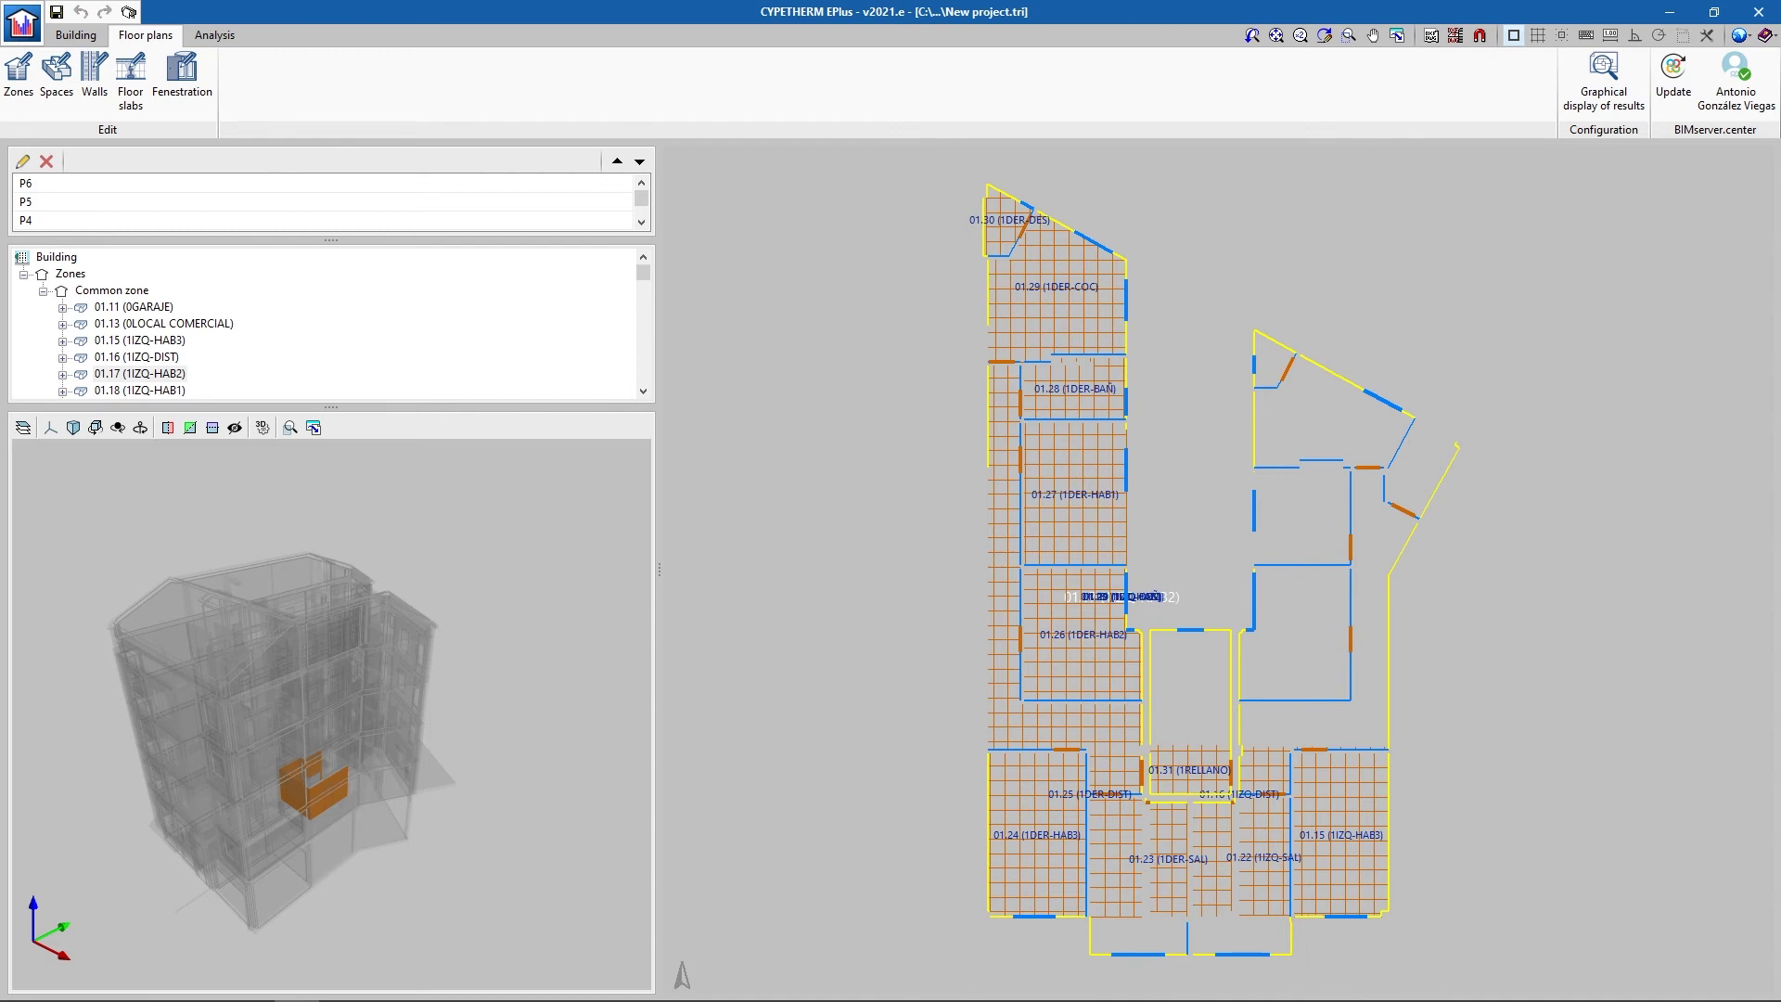
left_click(227, 39)
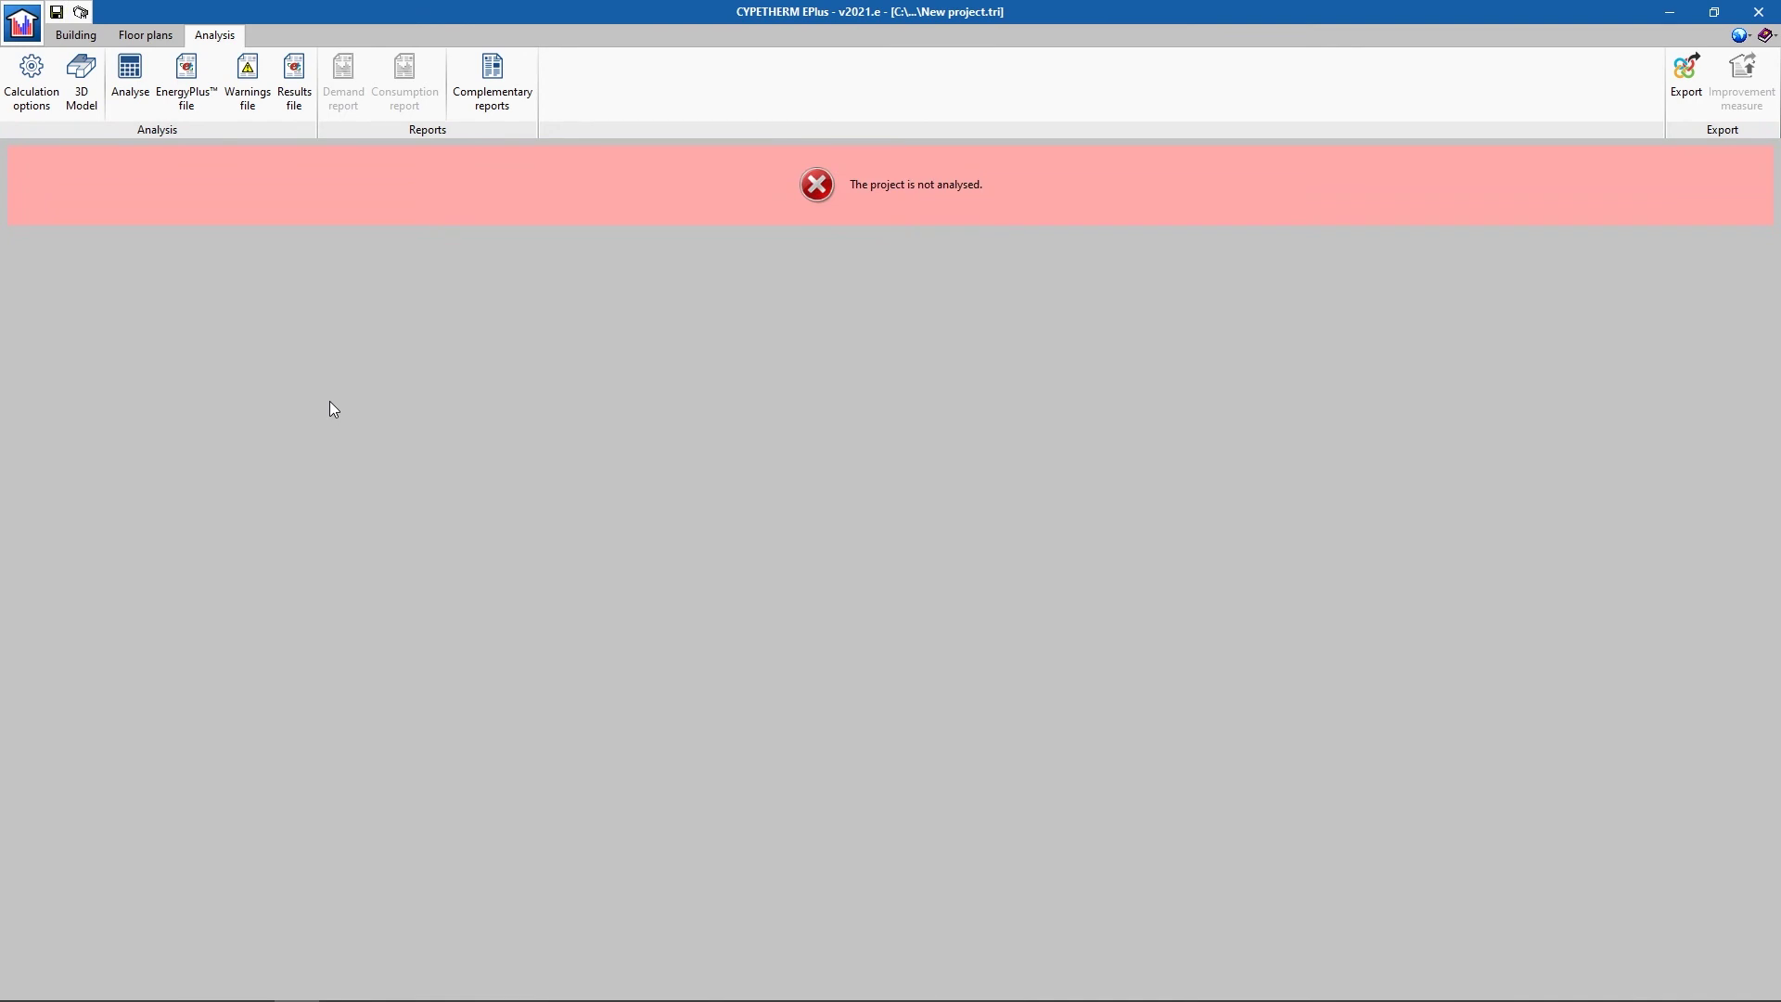
left_click(35, 99)
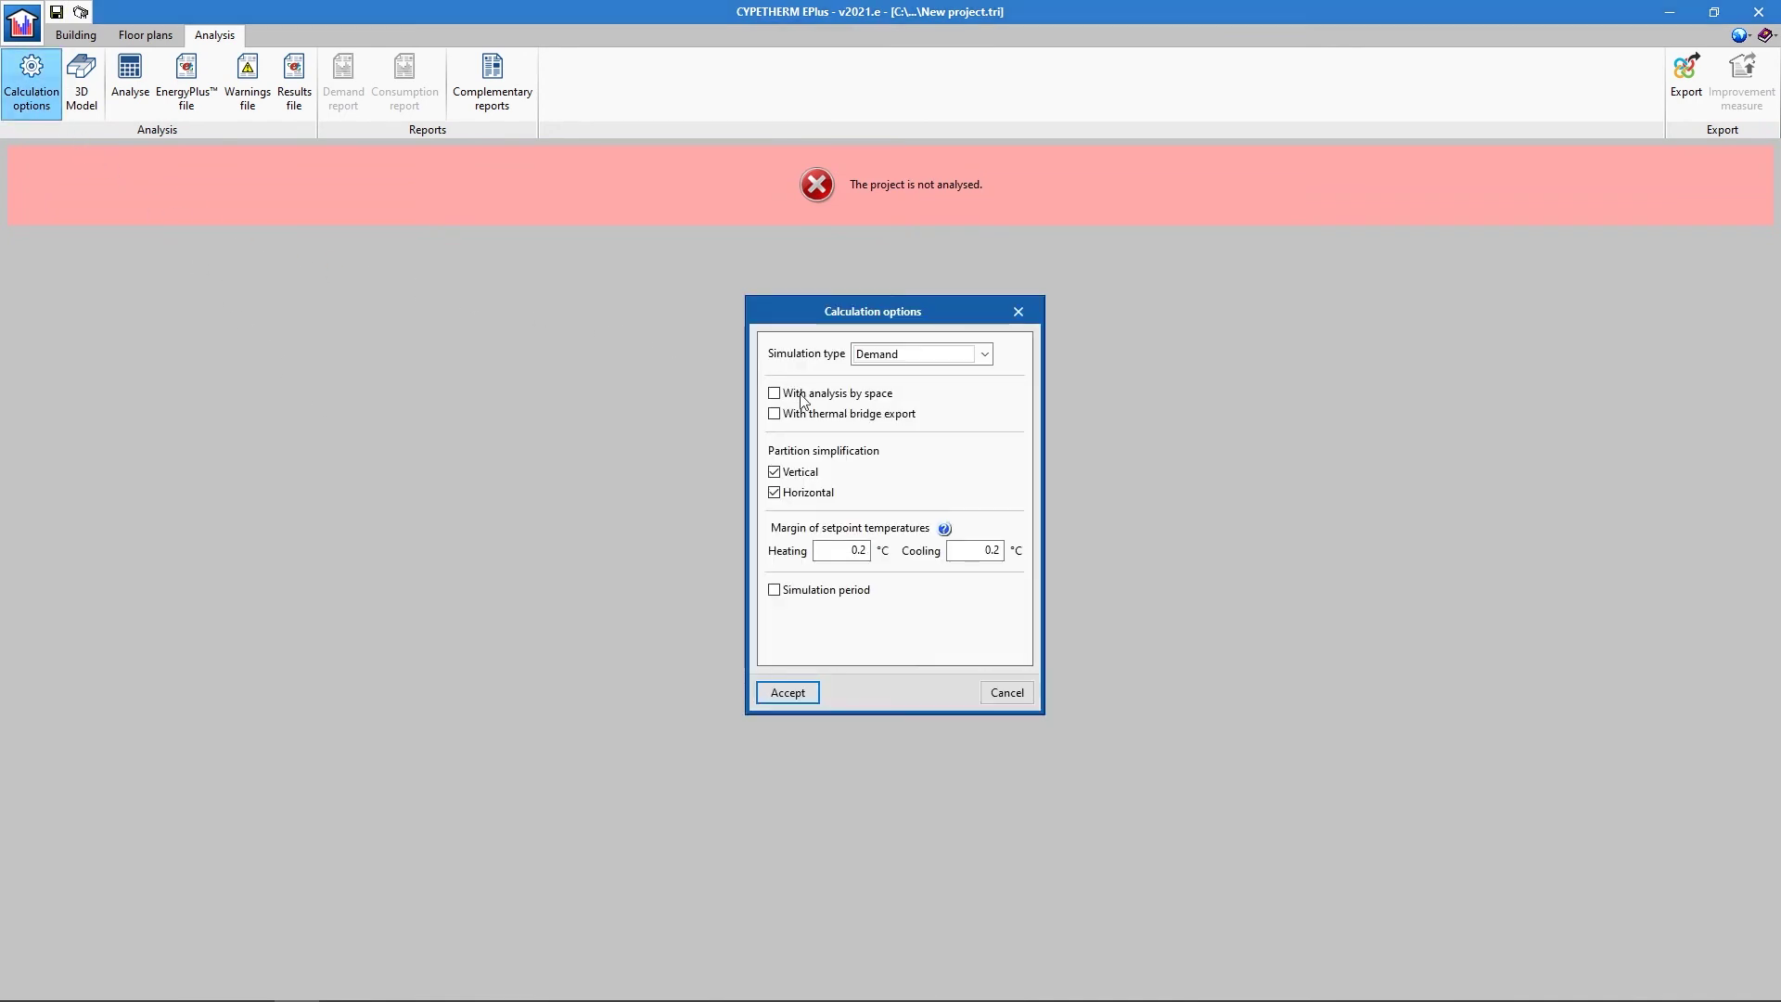
left_click(818, 592)
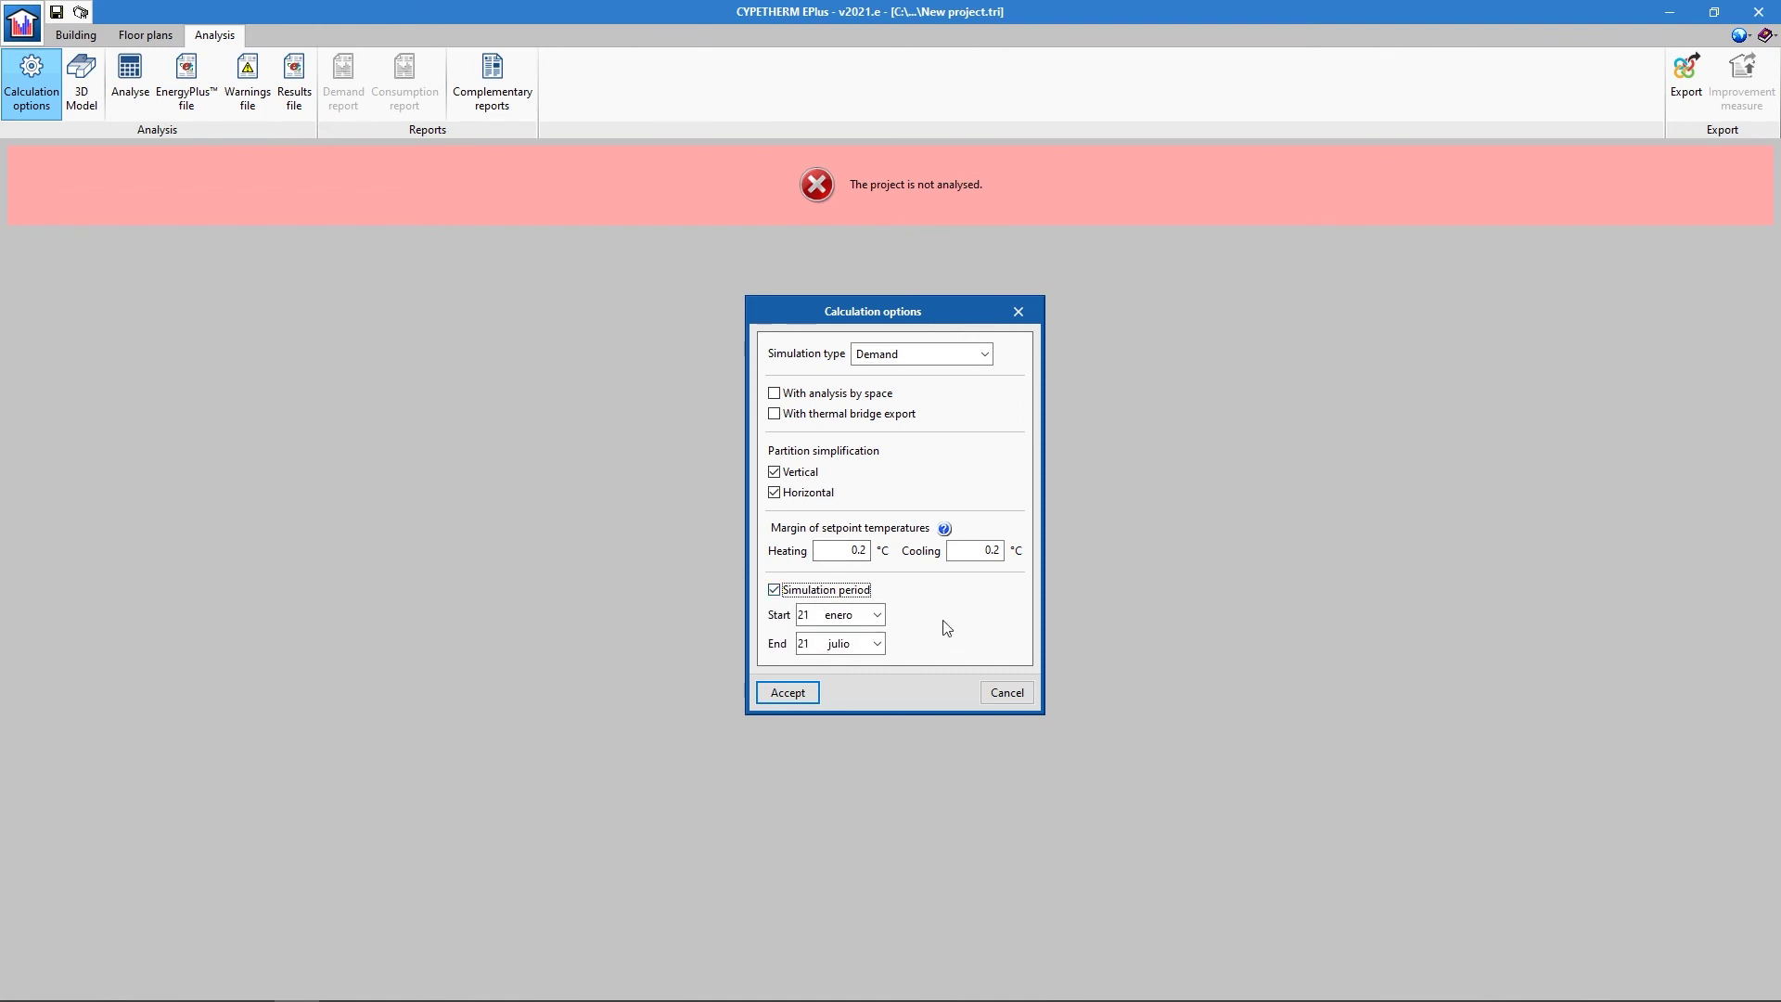
left_click(837, 592)
left_click(790, 693)
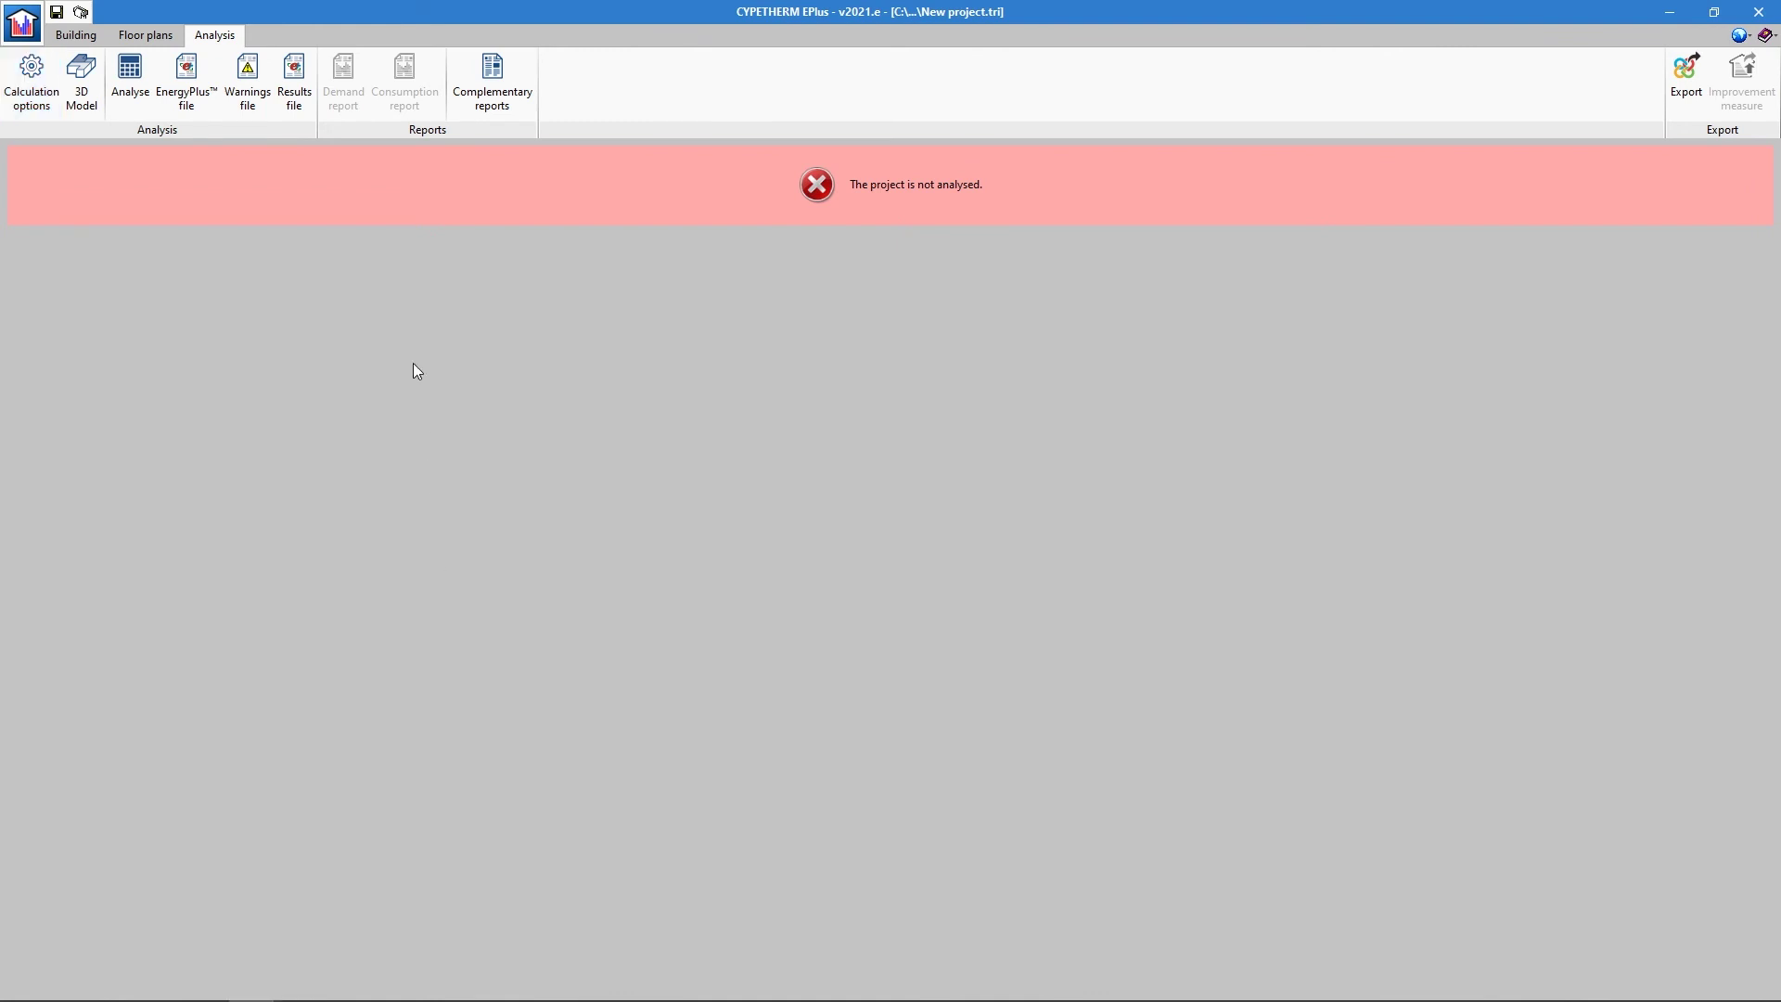
- Analyse the project with the simulation type set to Demand/Consumption
left_click(130, 79)
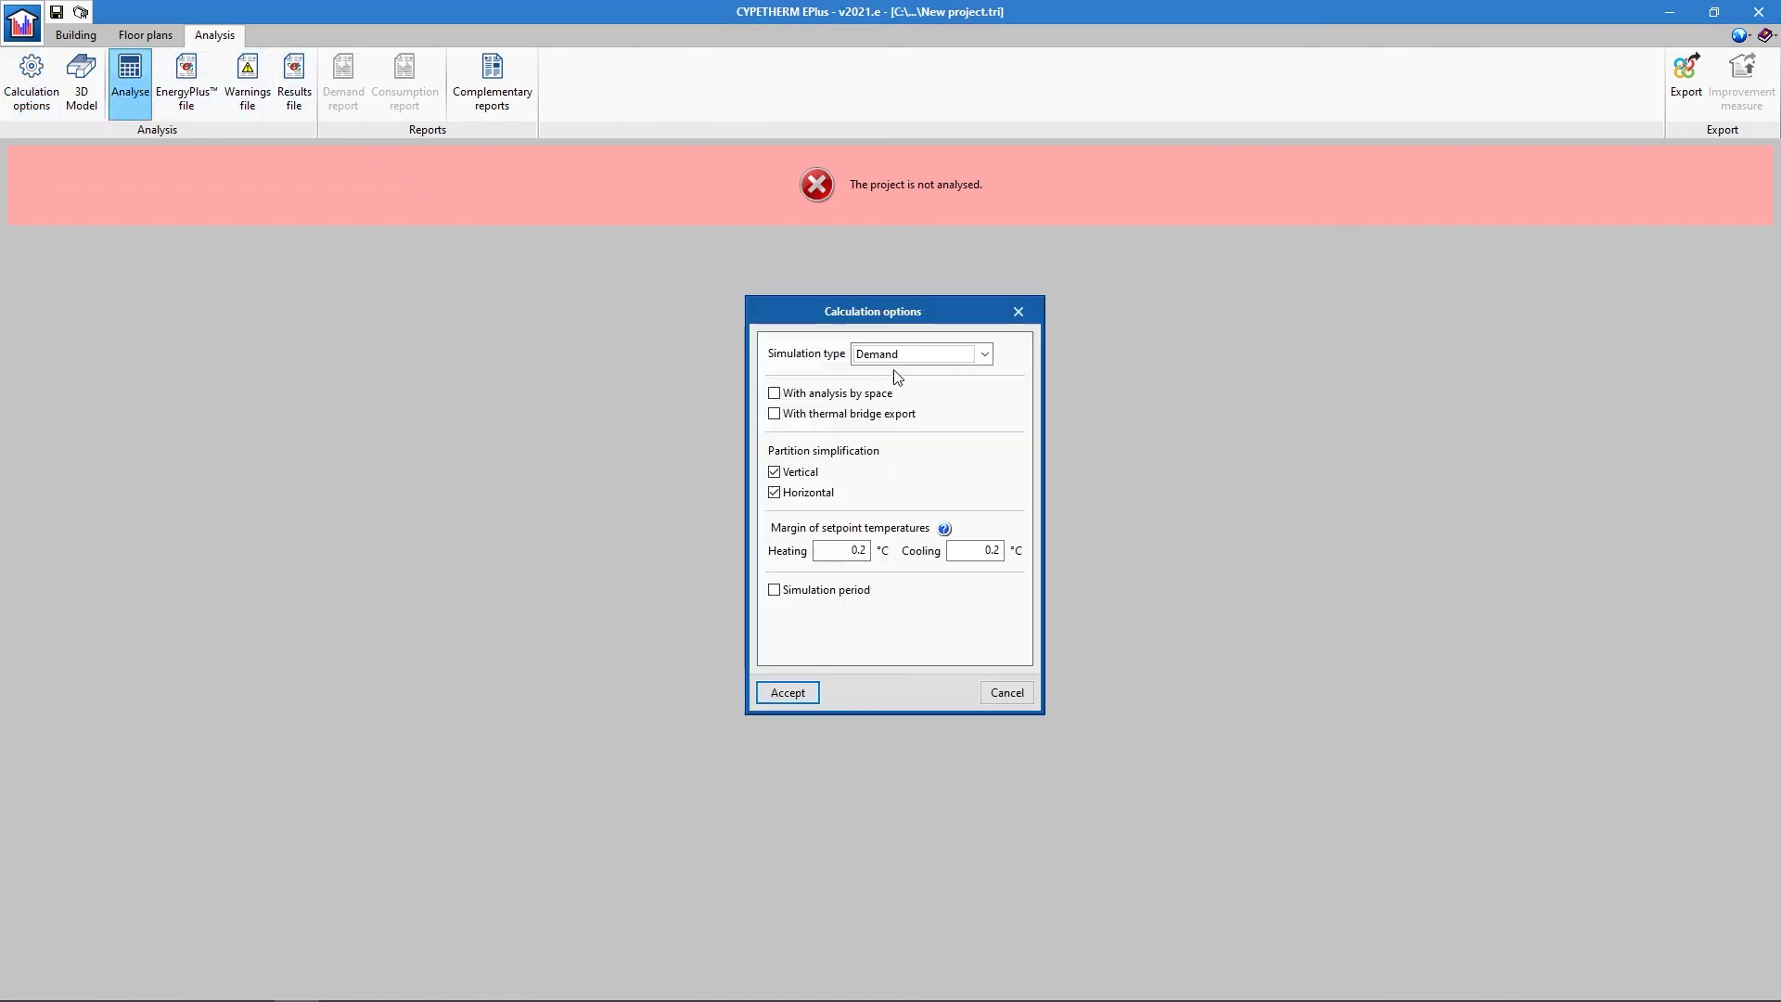
left_click(918, 354)
left_click(896, 395)
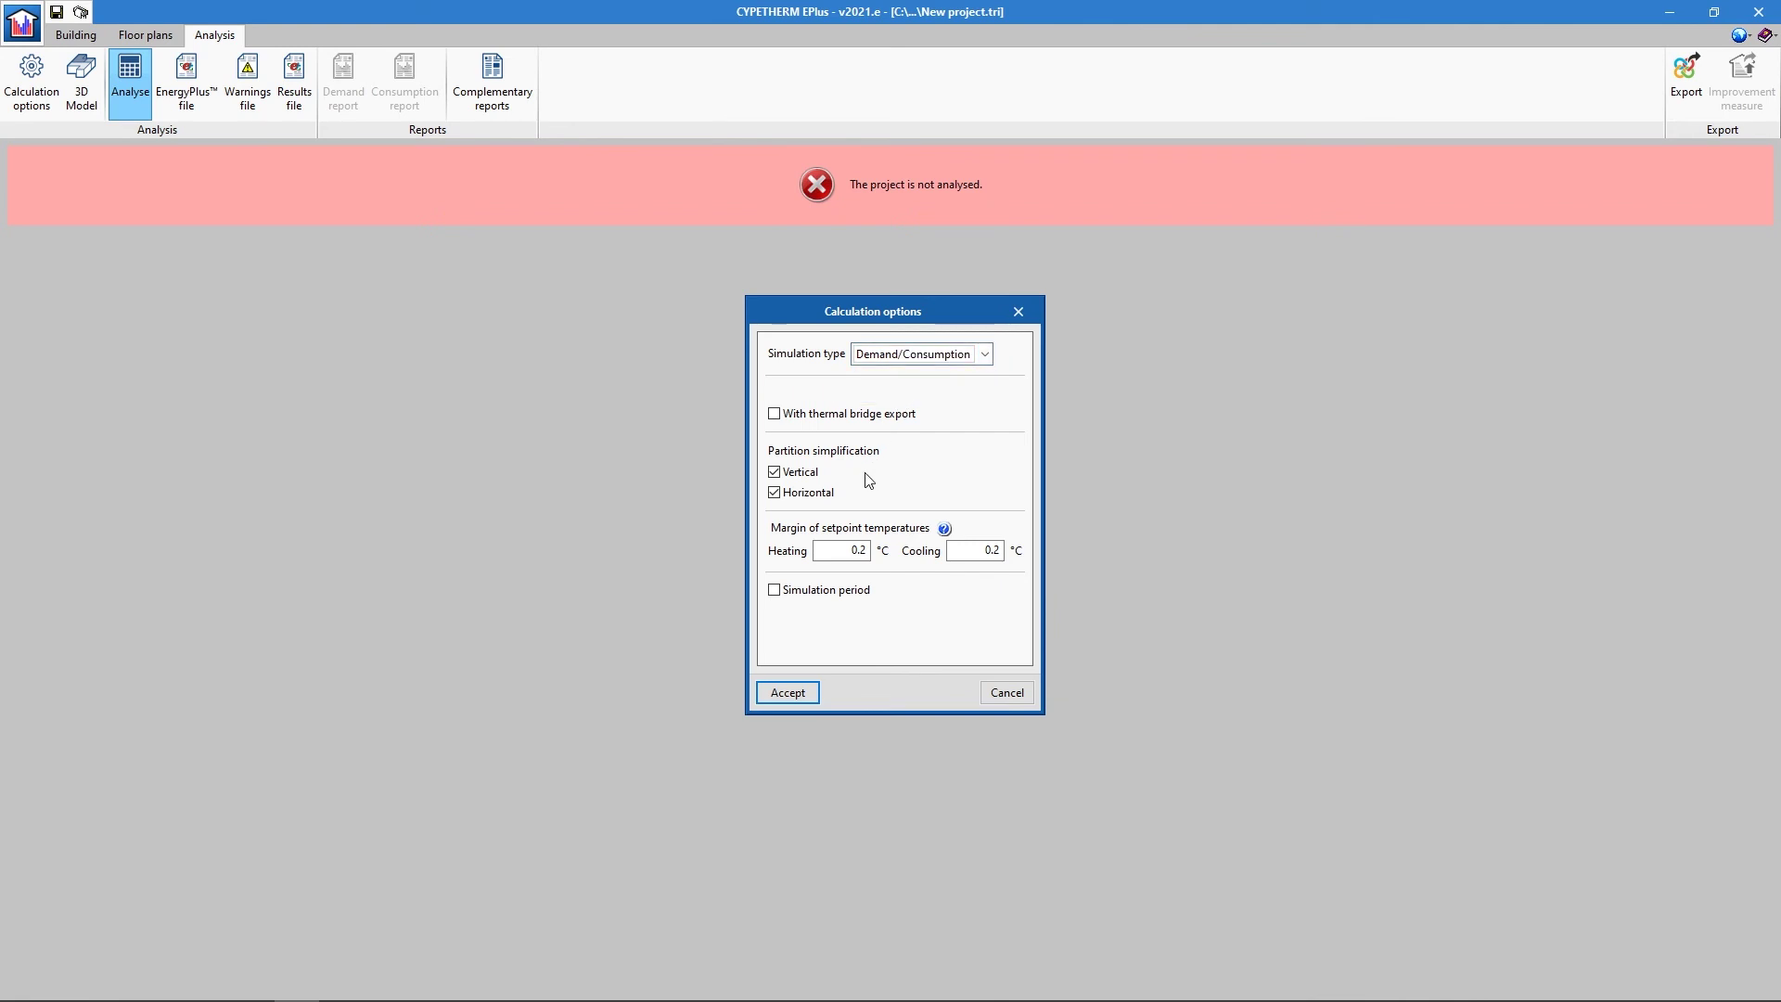
left_click(787, 692)
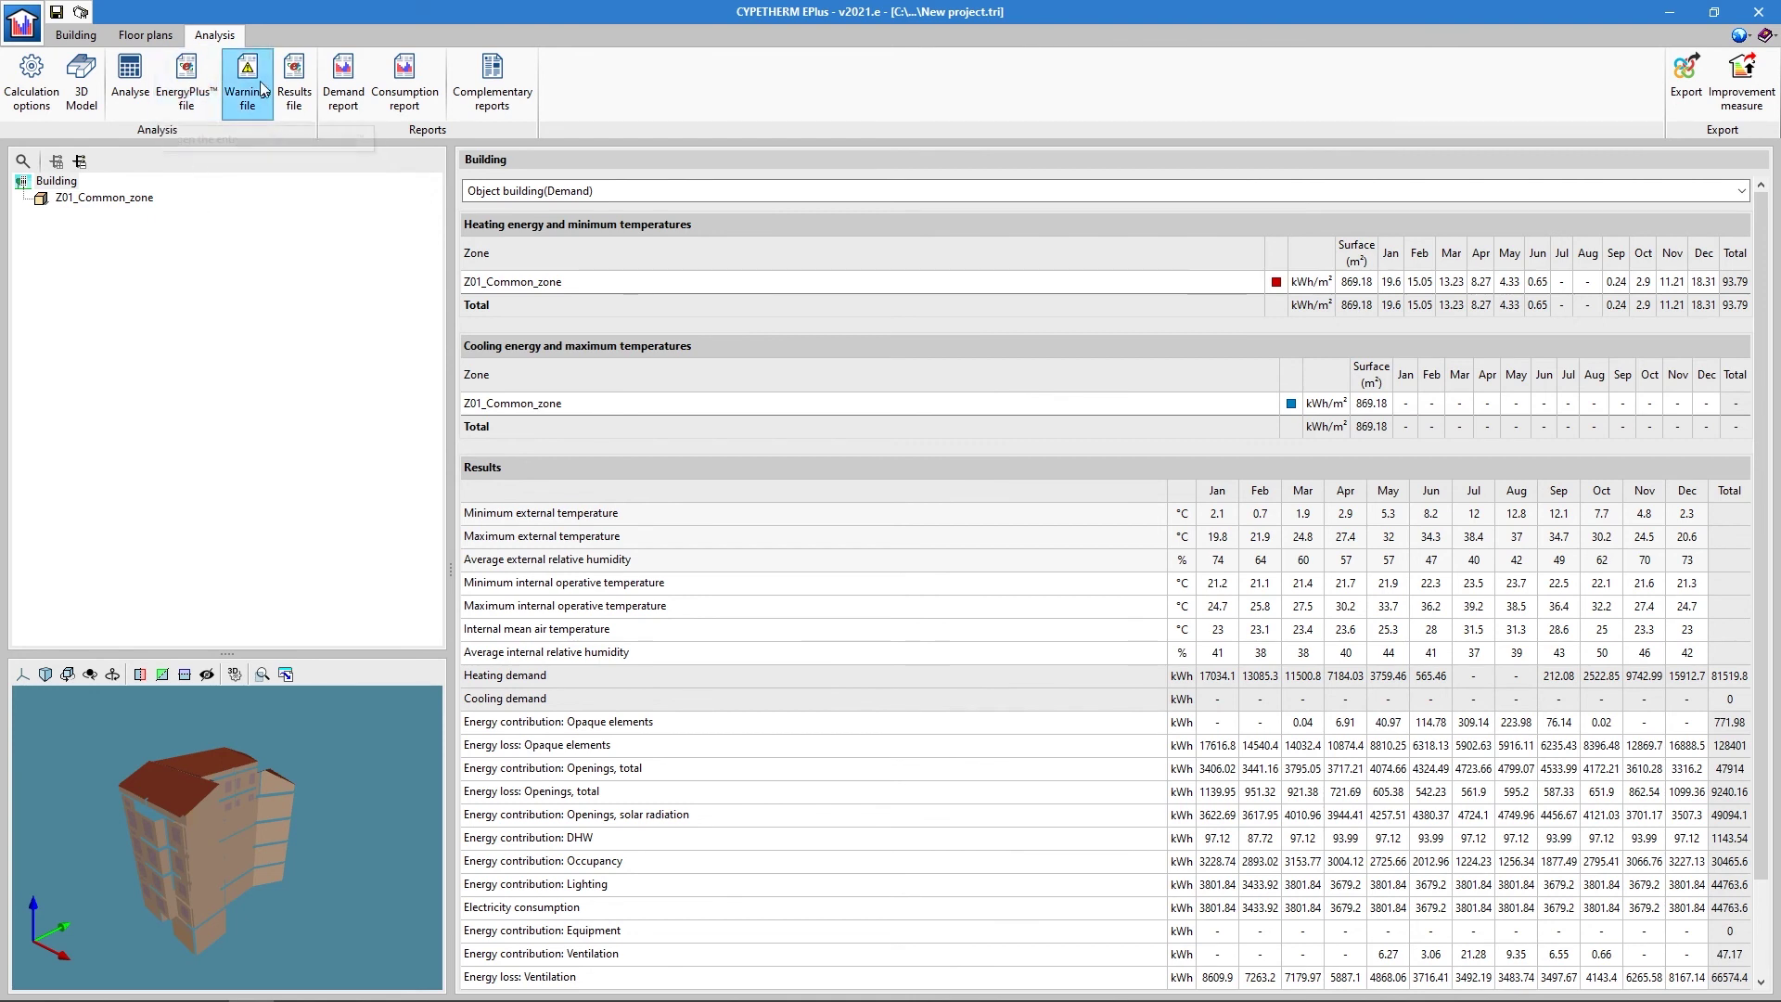
- Generate the Internal comfort complementary report and review its monthly comfort temperatures and unmet load hours
left_click(491, 87)
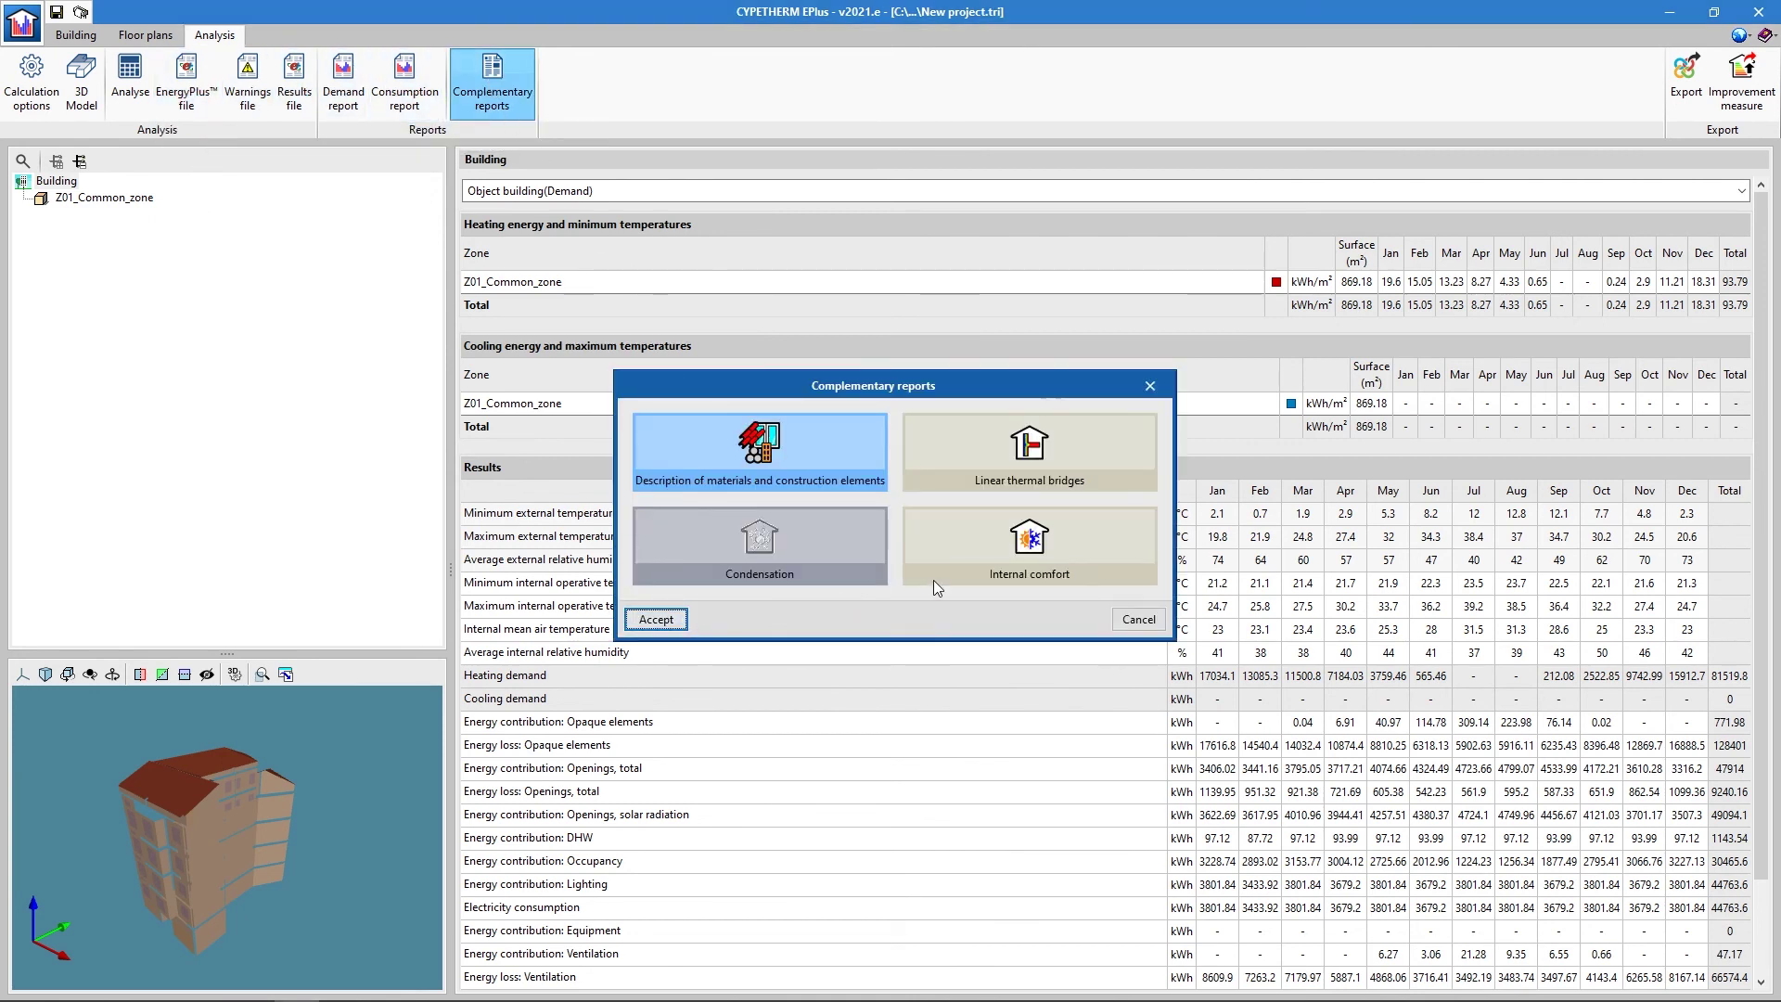
left_click(968, 566)
left_click(656, 620)
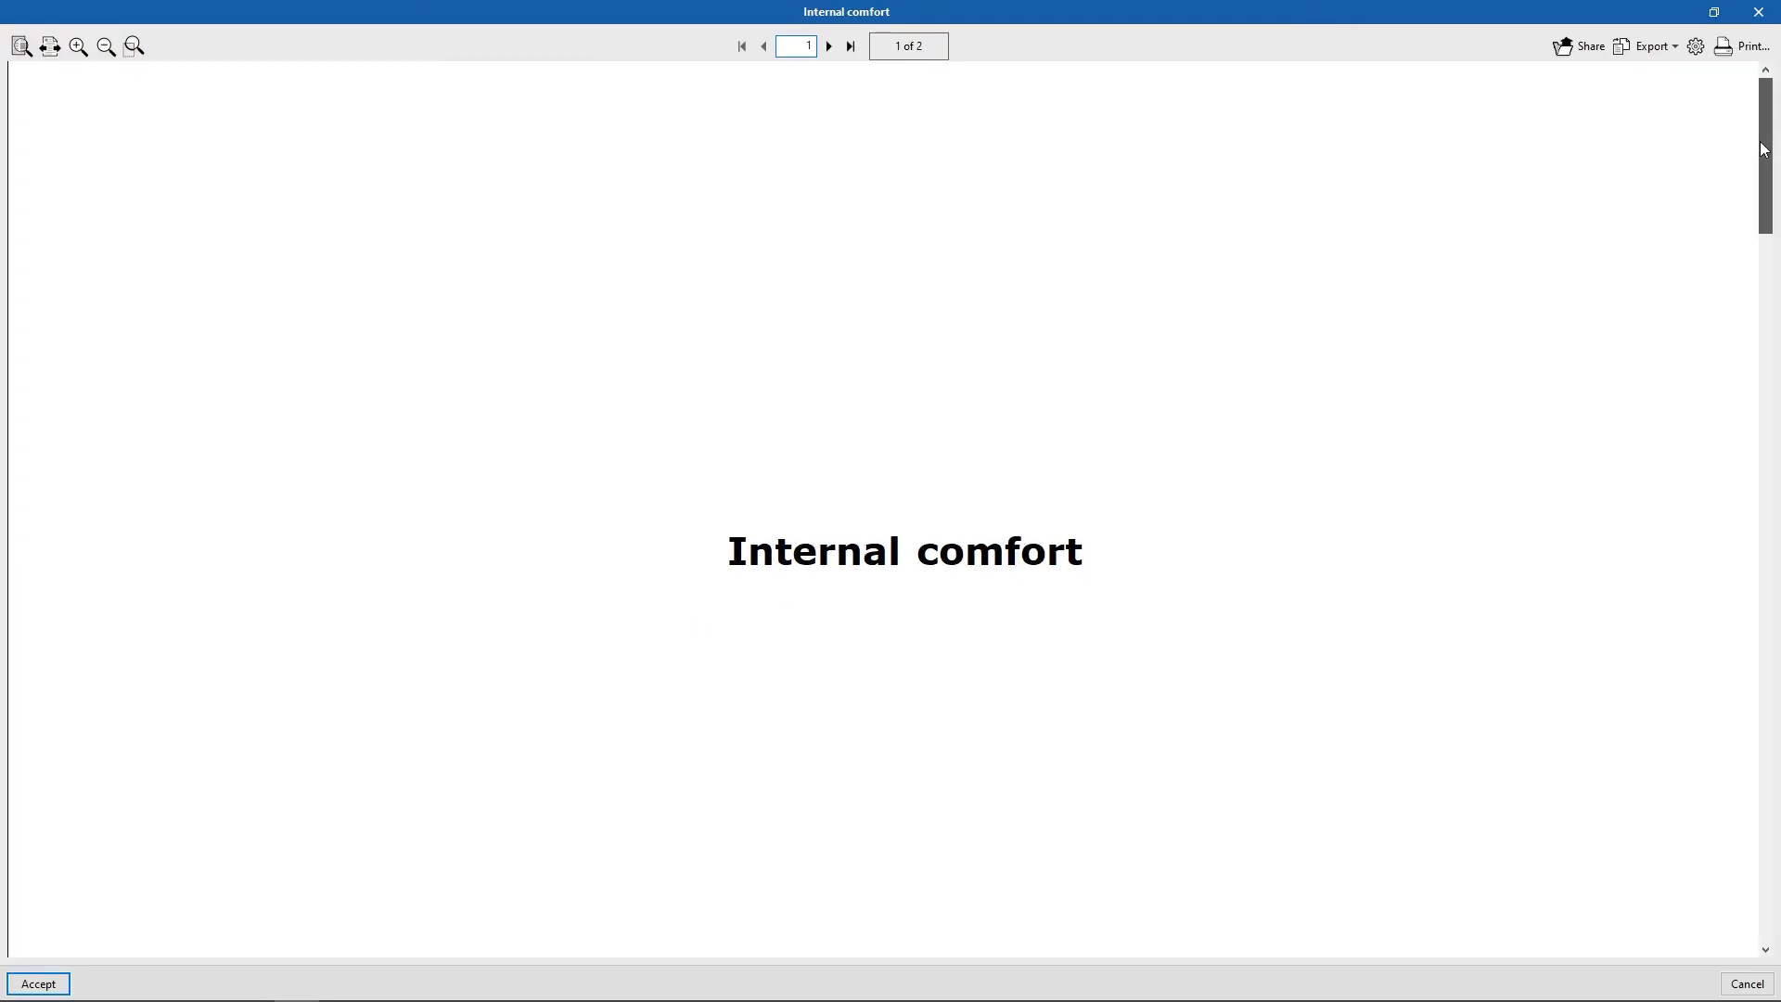
left_click_drag(1767, 139, 1776, 795)
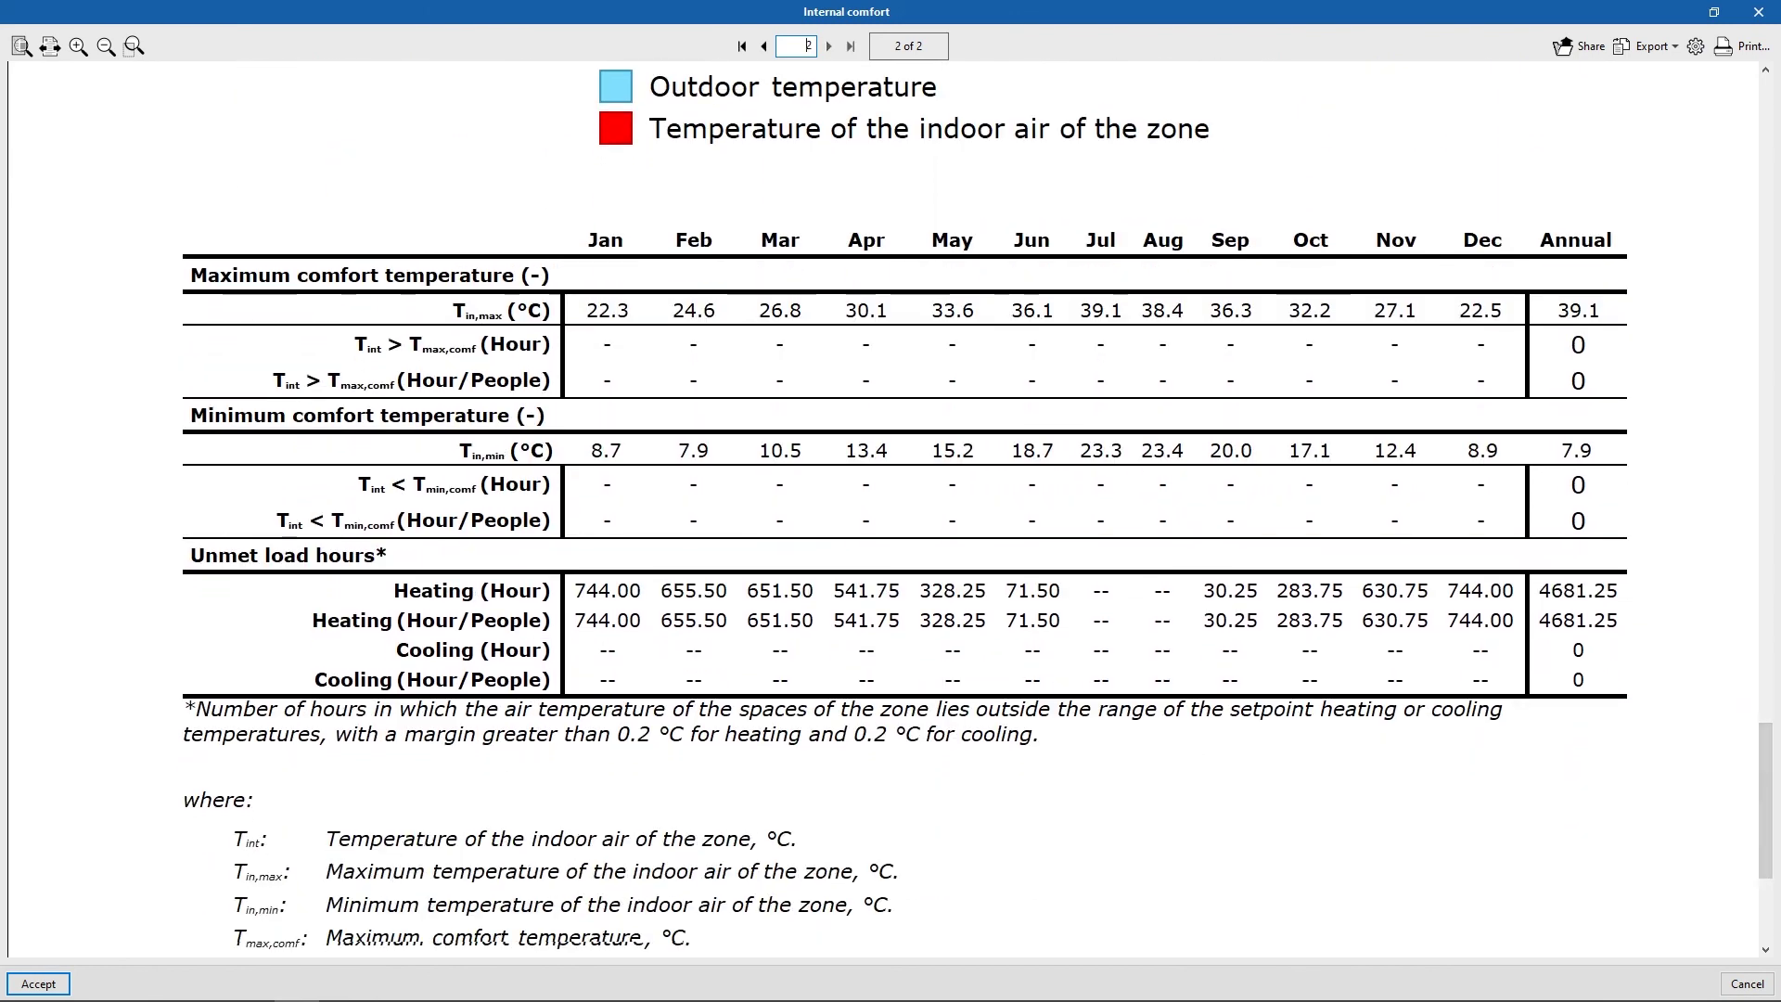
key("Return")
- Export the analysed project in IFC format with the file name "Energy simulation (International)"
left_click(1679, 95)
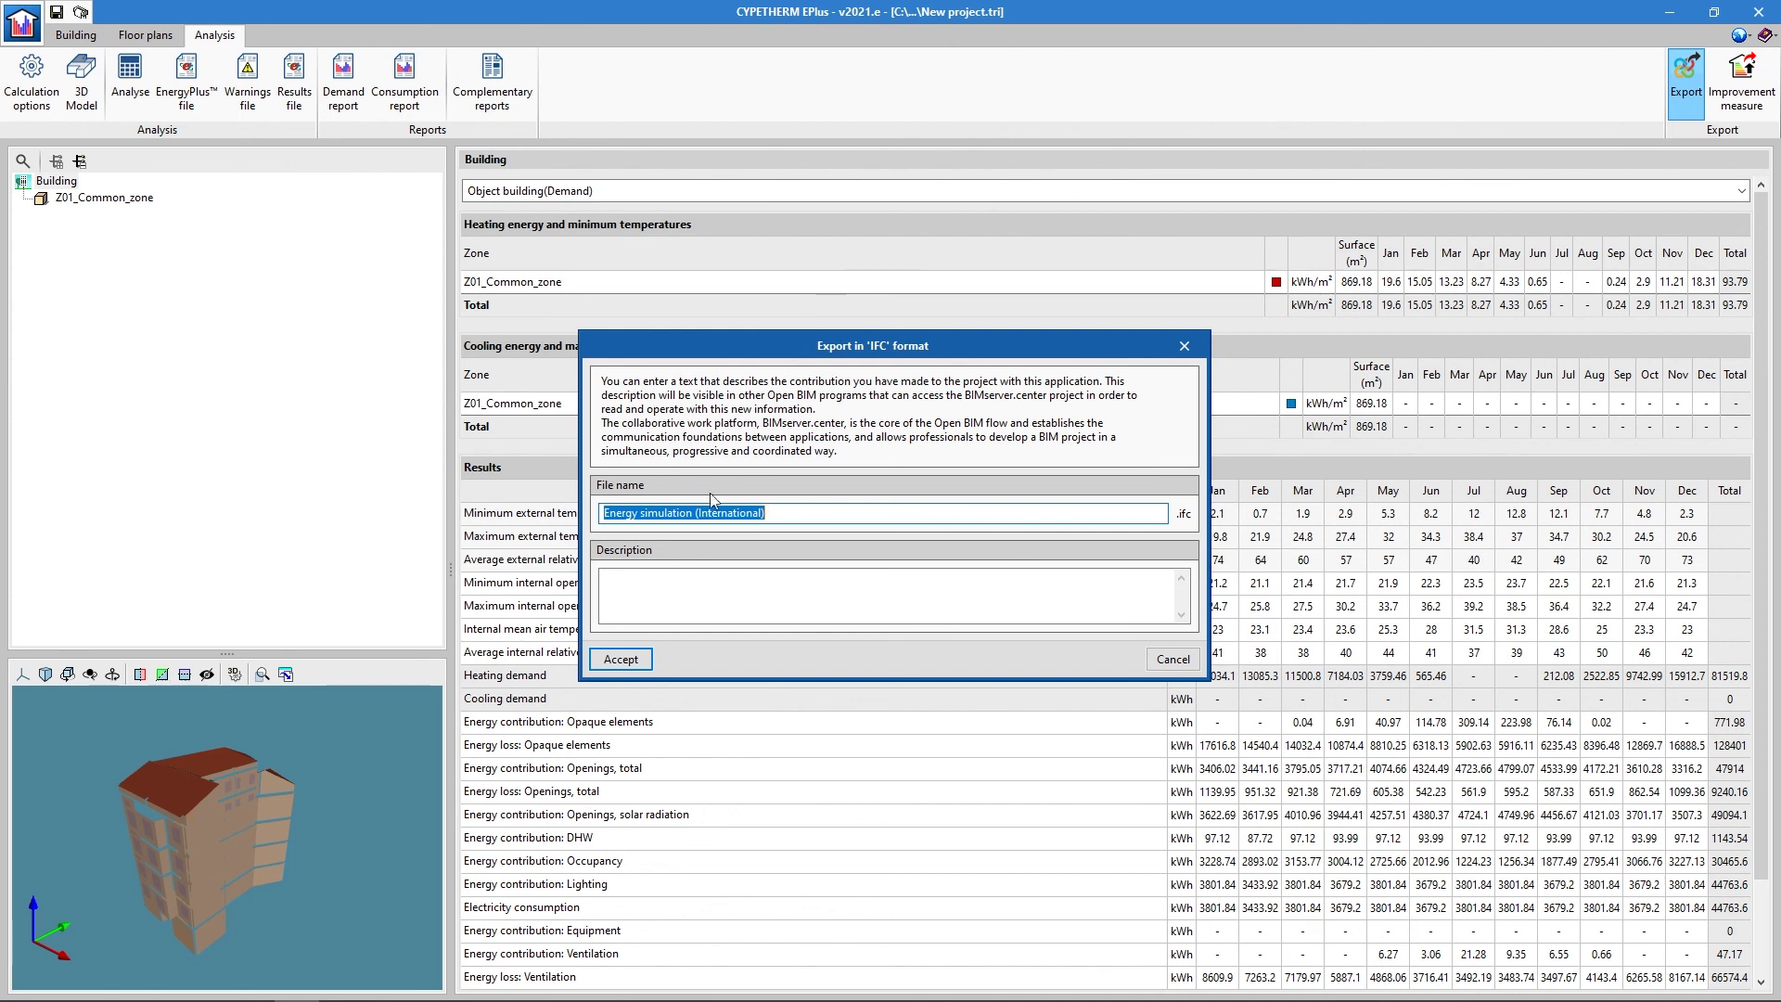
left_click(619, 659)
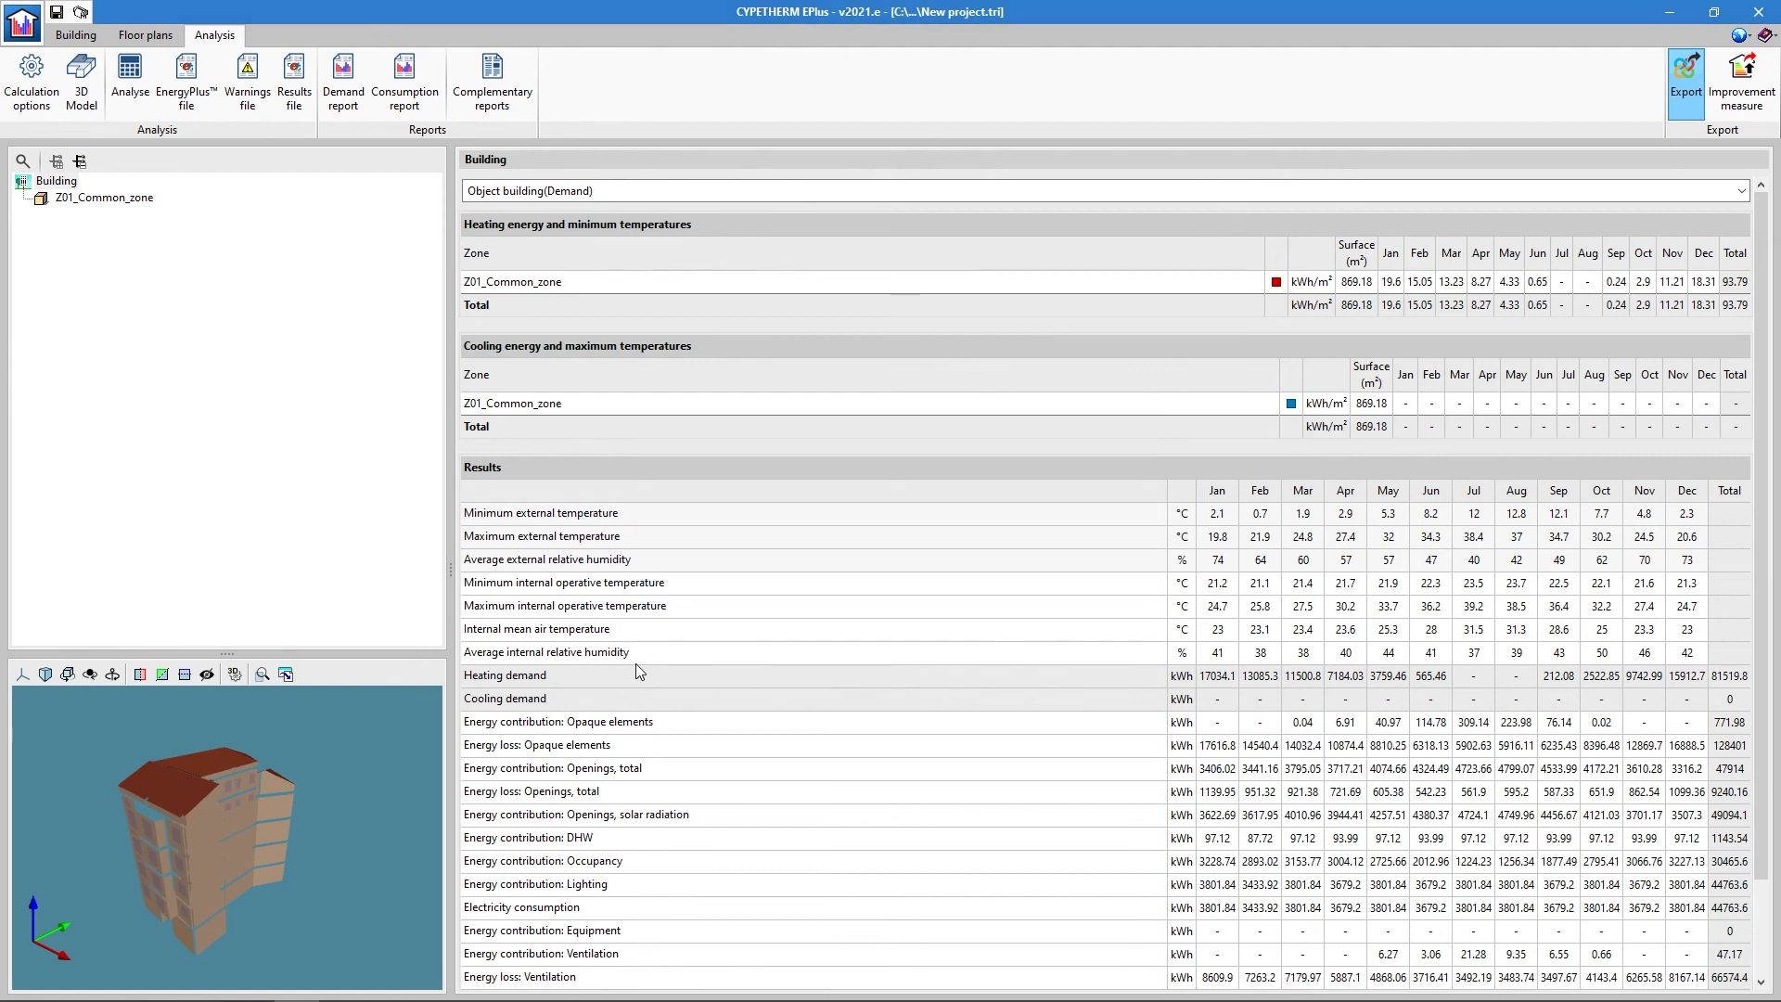
left_click(904, 565)
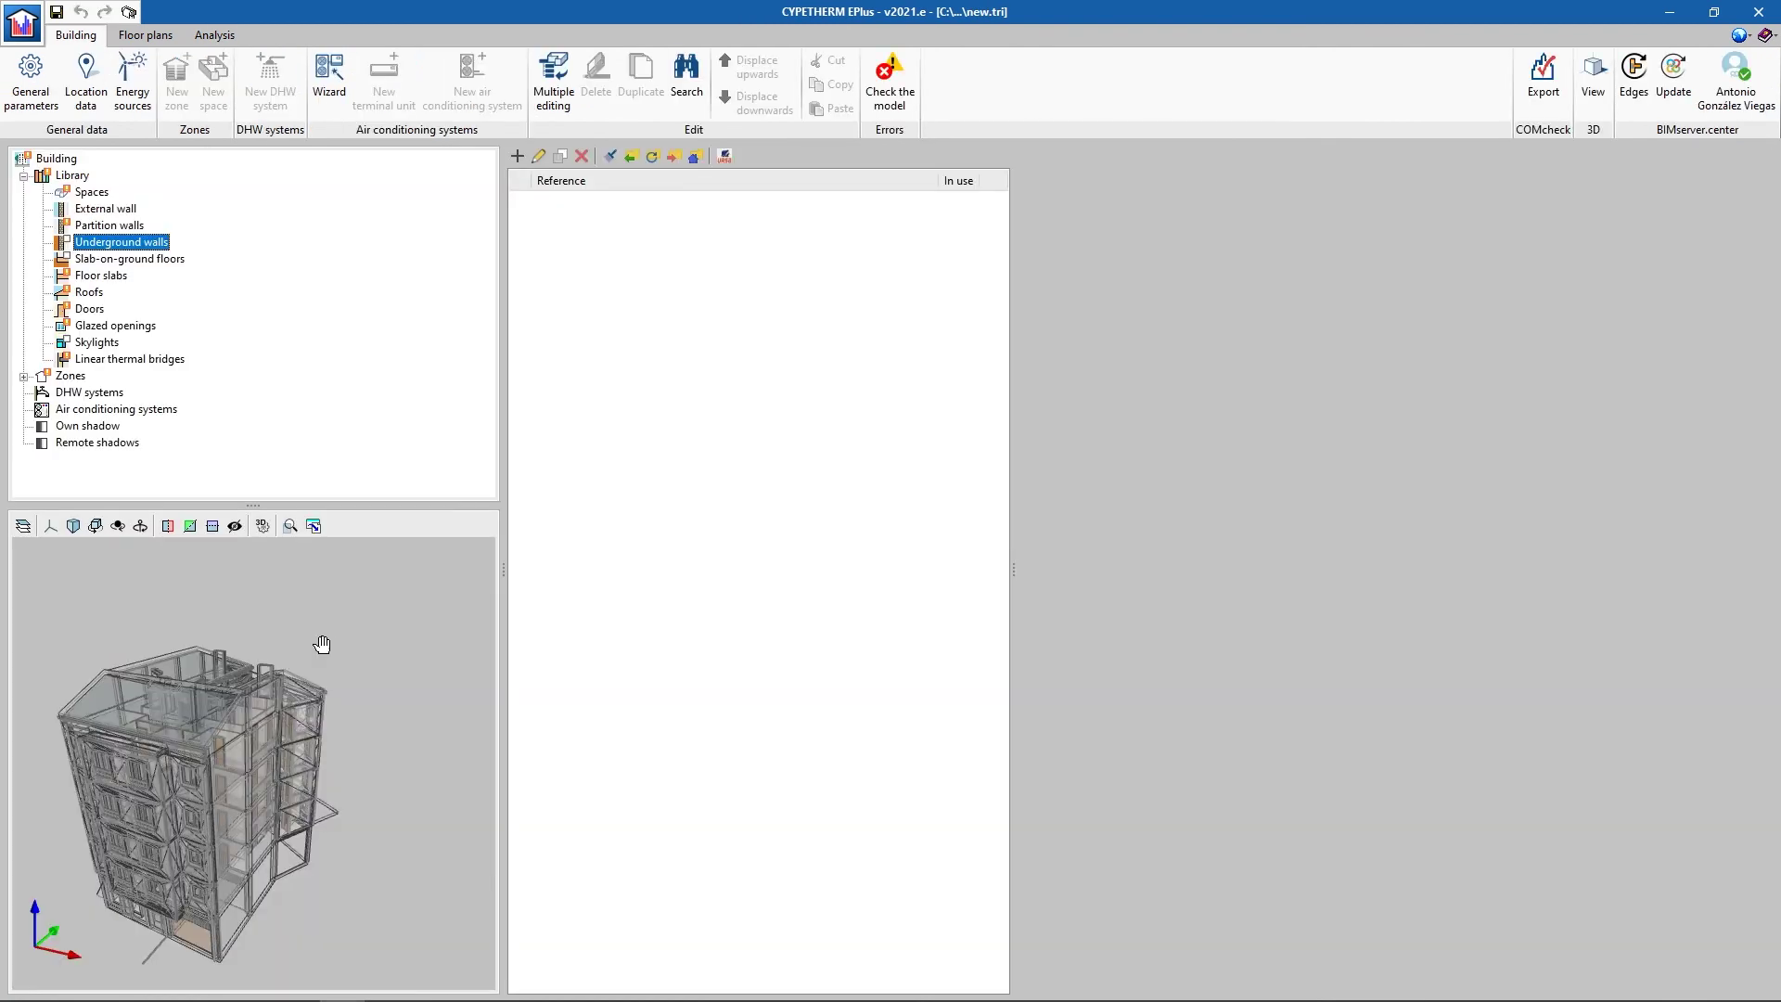
- Review the BIM model update options and update the model from BIMserver.center, including the Architecture and Construction systems files
mouse_move(321, 648)
middle_mouse_down()
mouse_move(385, 660)
mouse_move(339, 628)
middle_mouse_up()
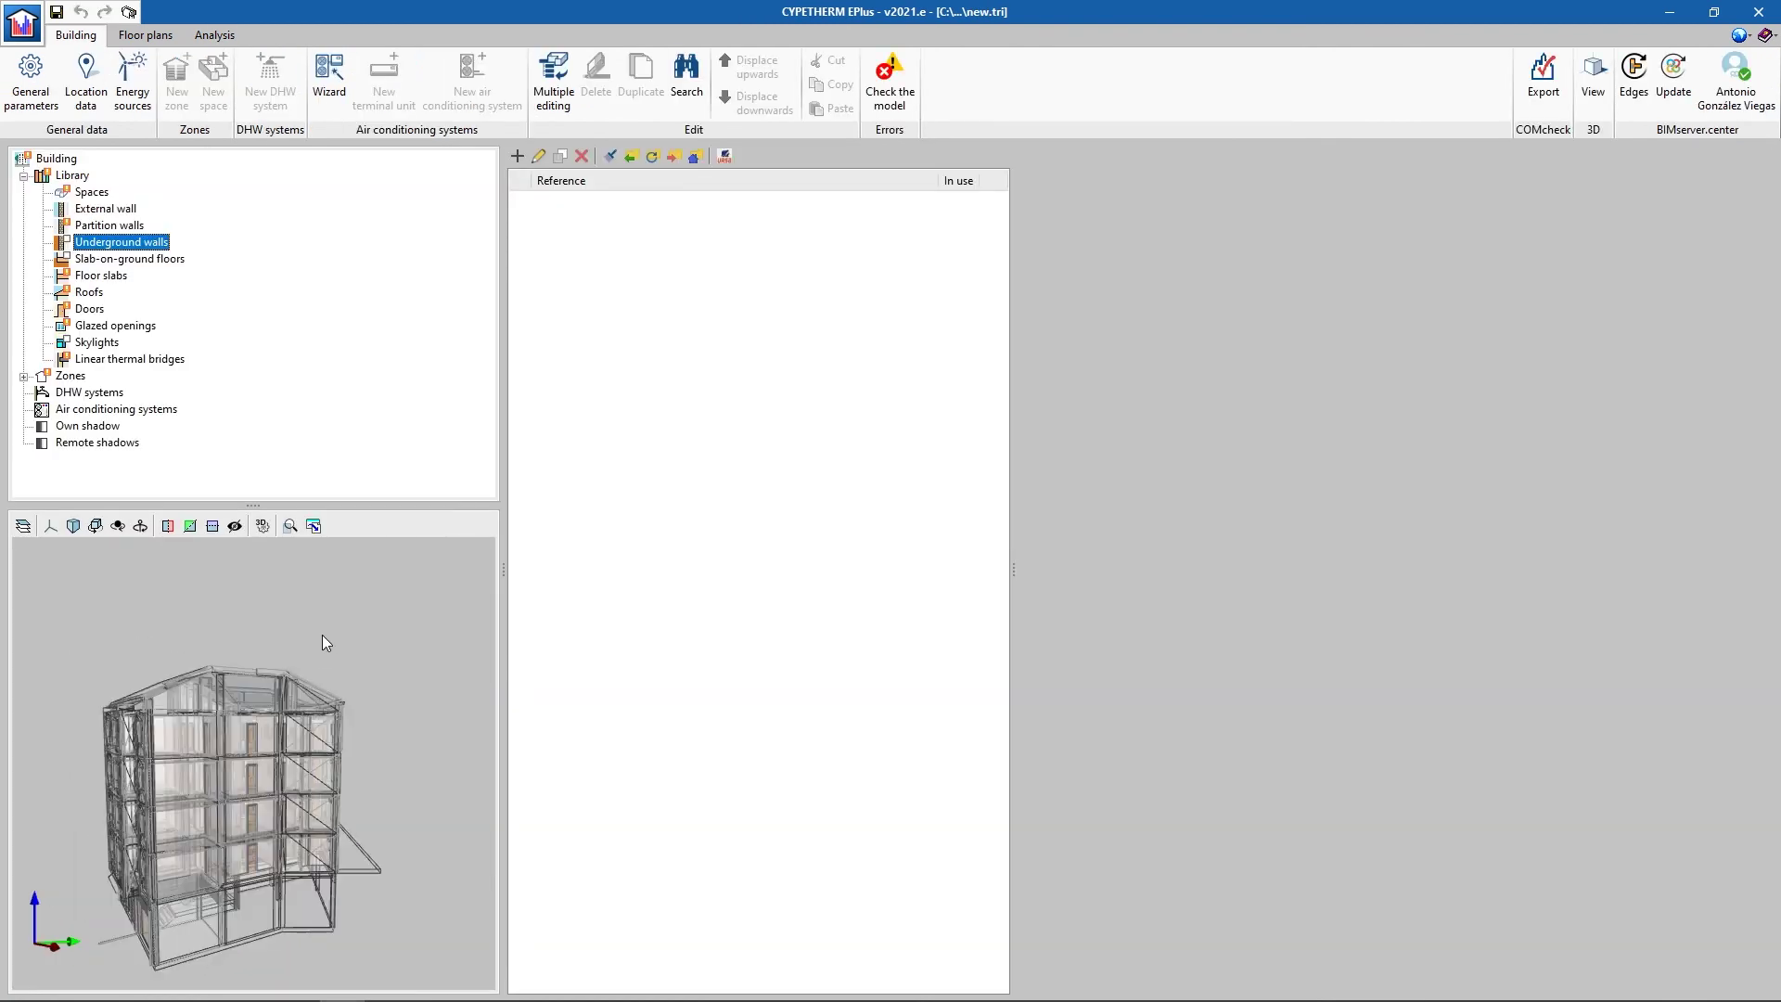
left_click(24, 176)
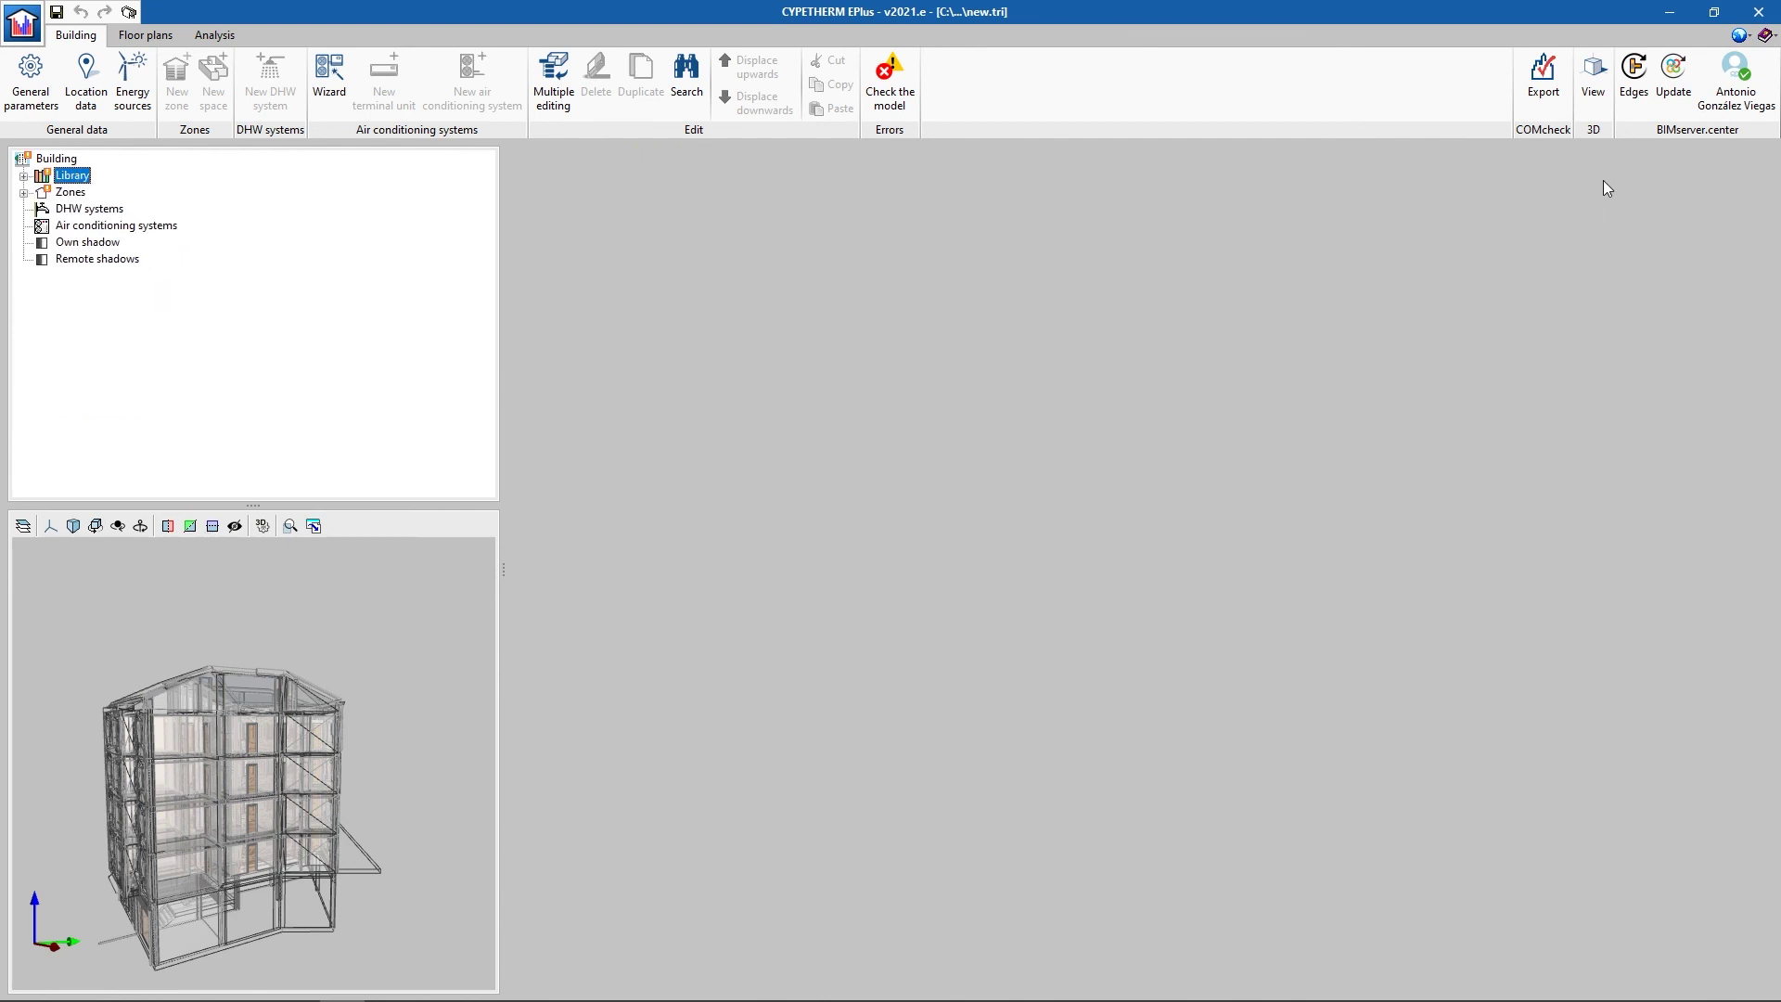
left_click(1675, 96)
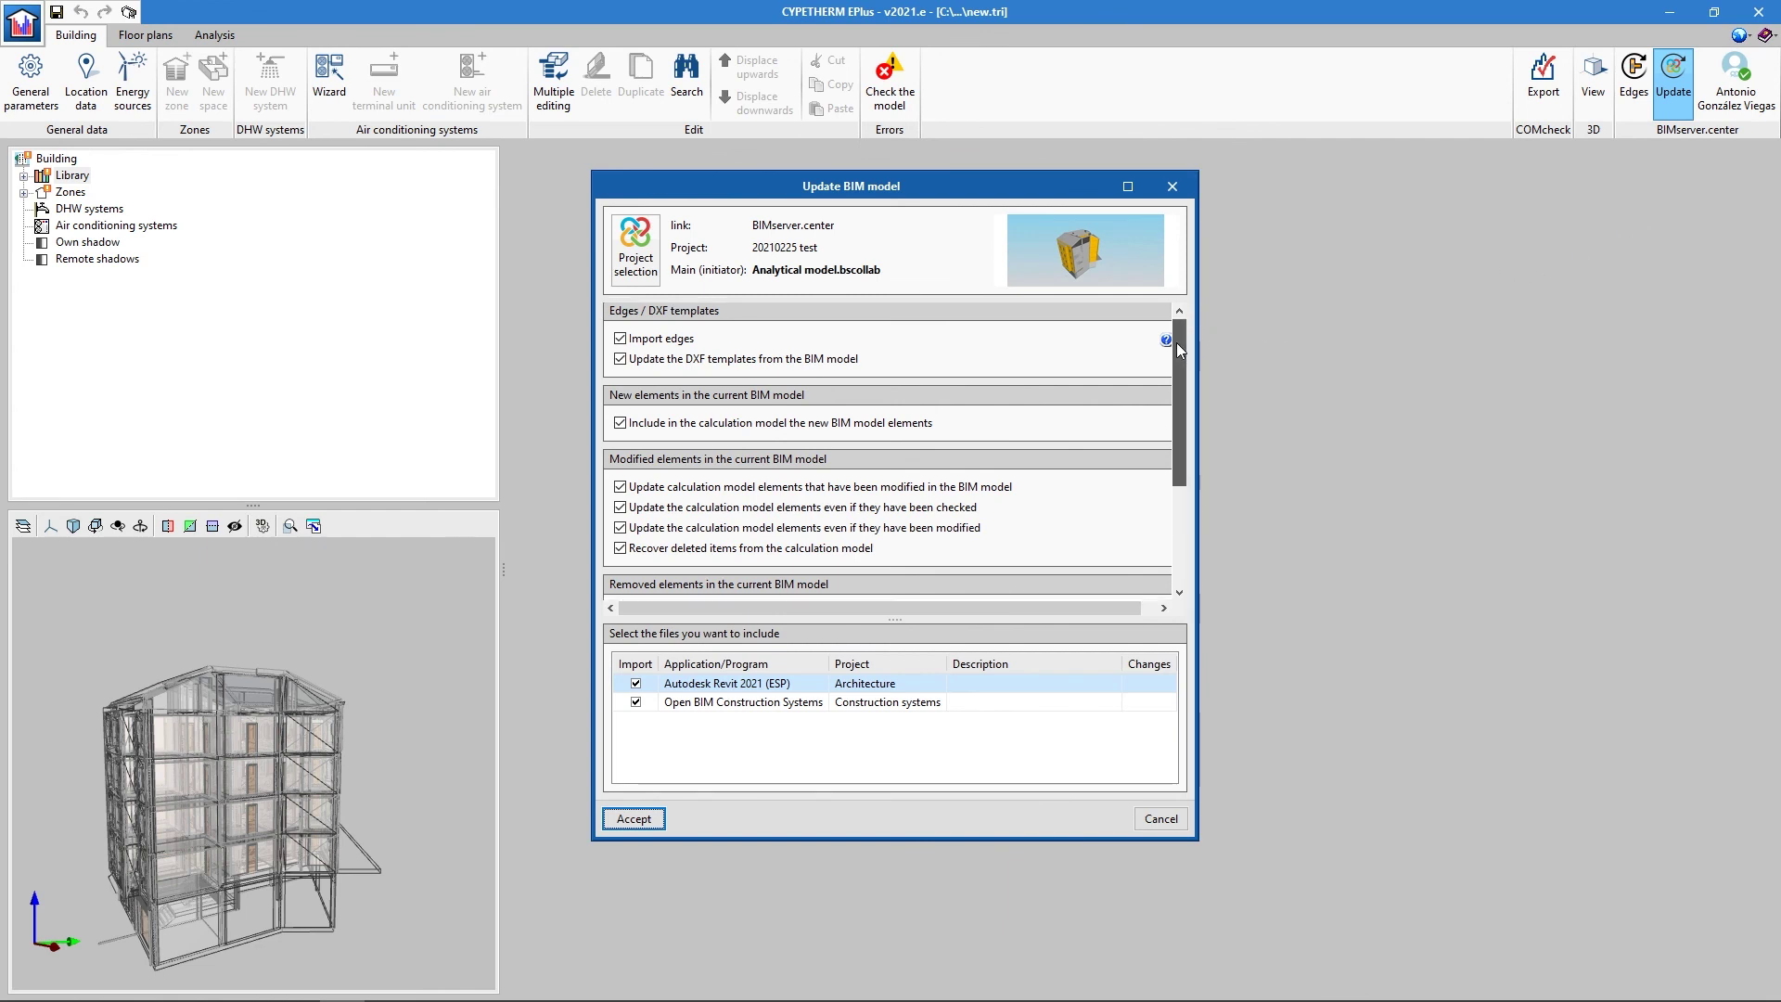
left_click_drag(1176, 342, 1167, 450)
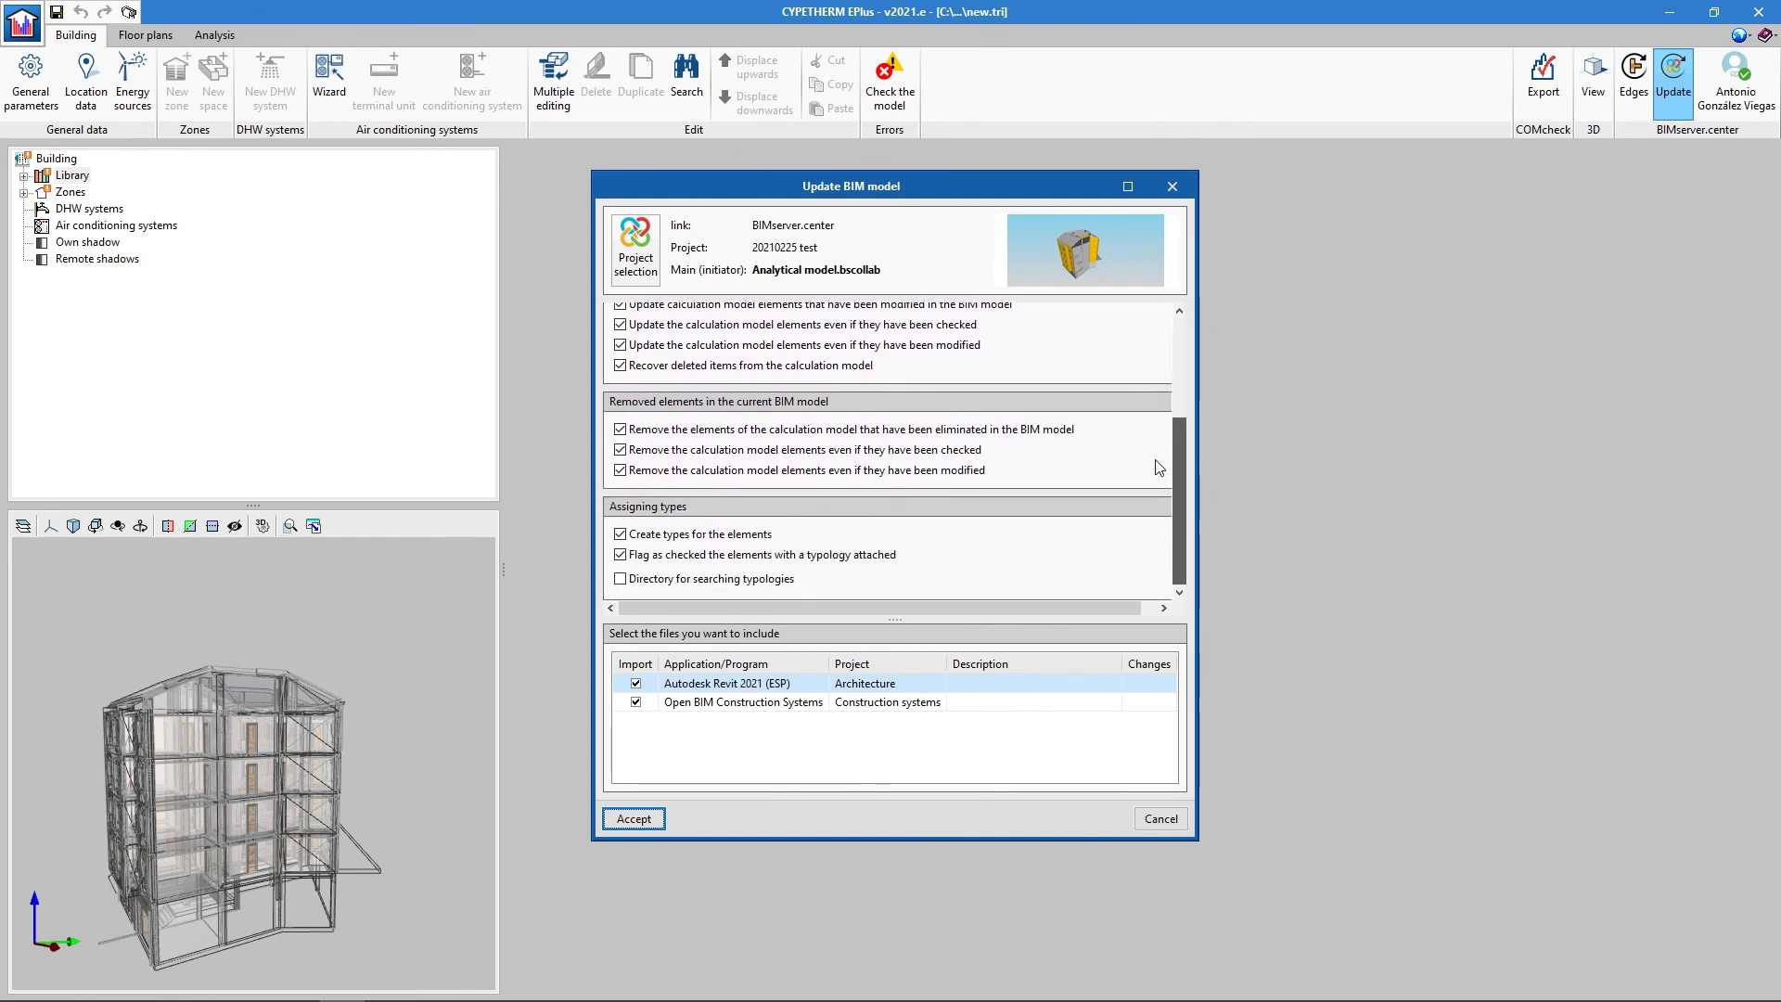
left_click_drag(1196, 840, 1320, 967)
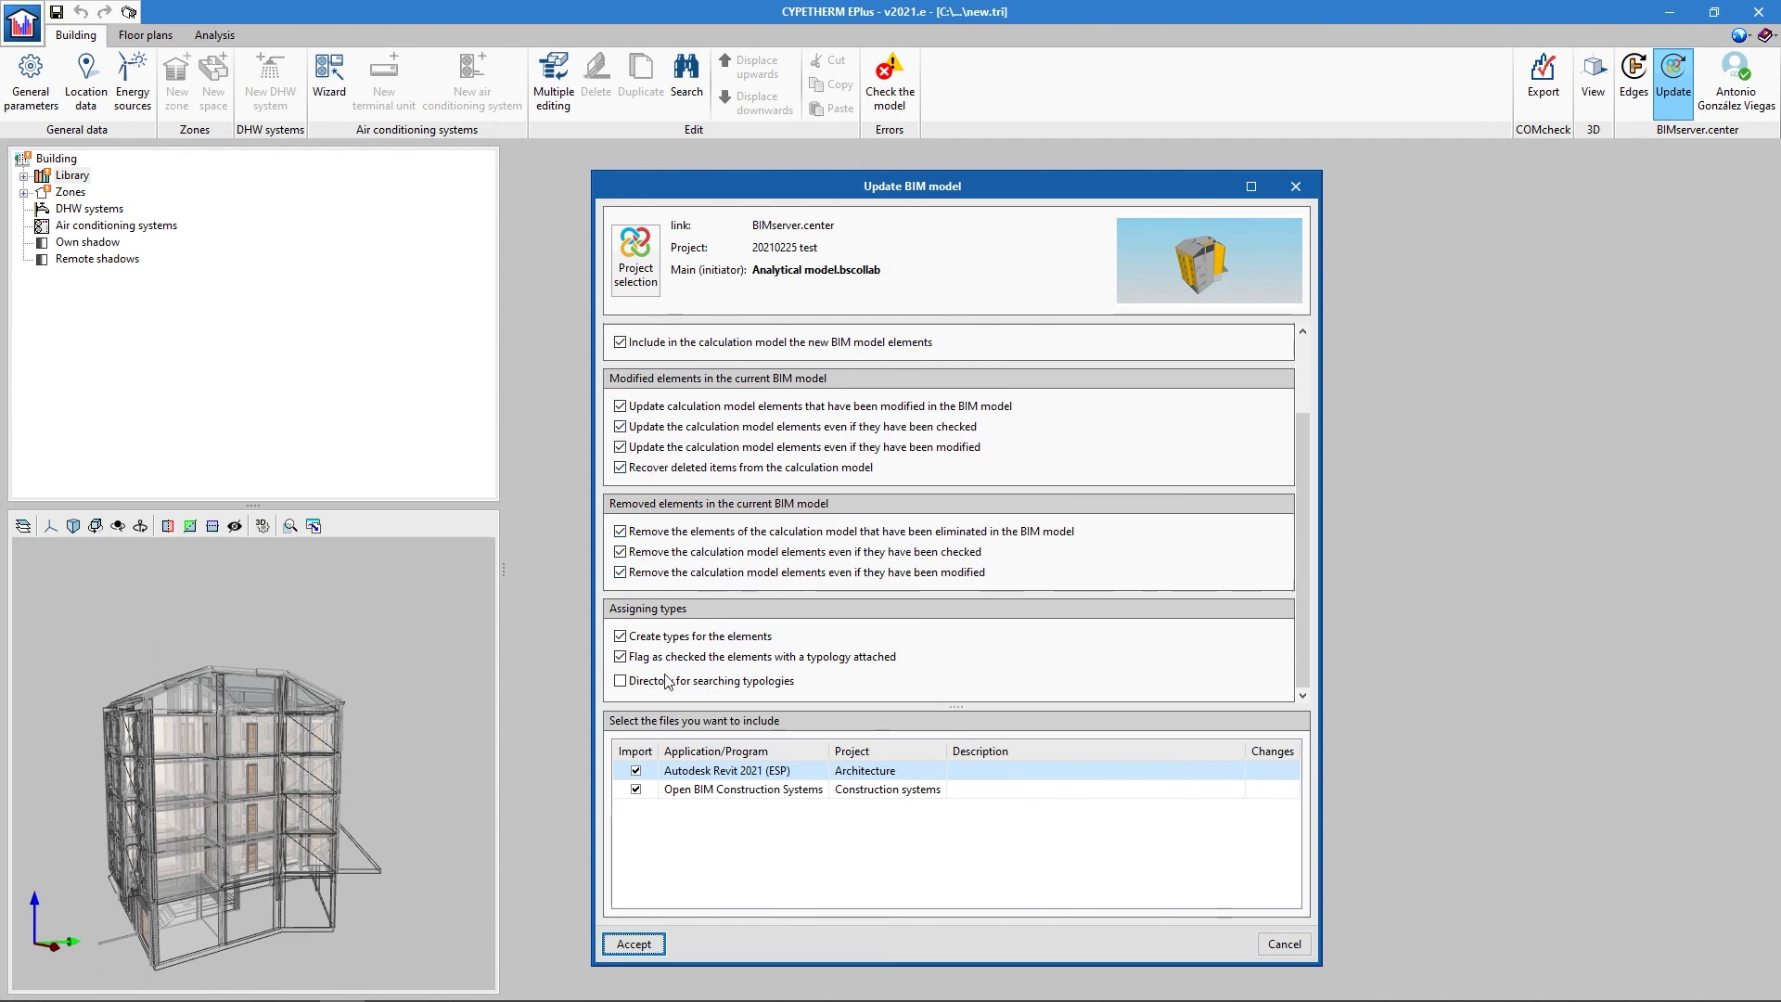
left_click(635, 943)
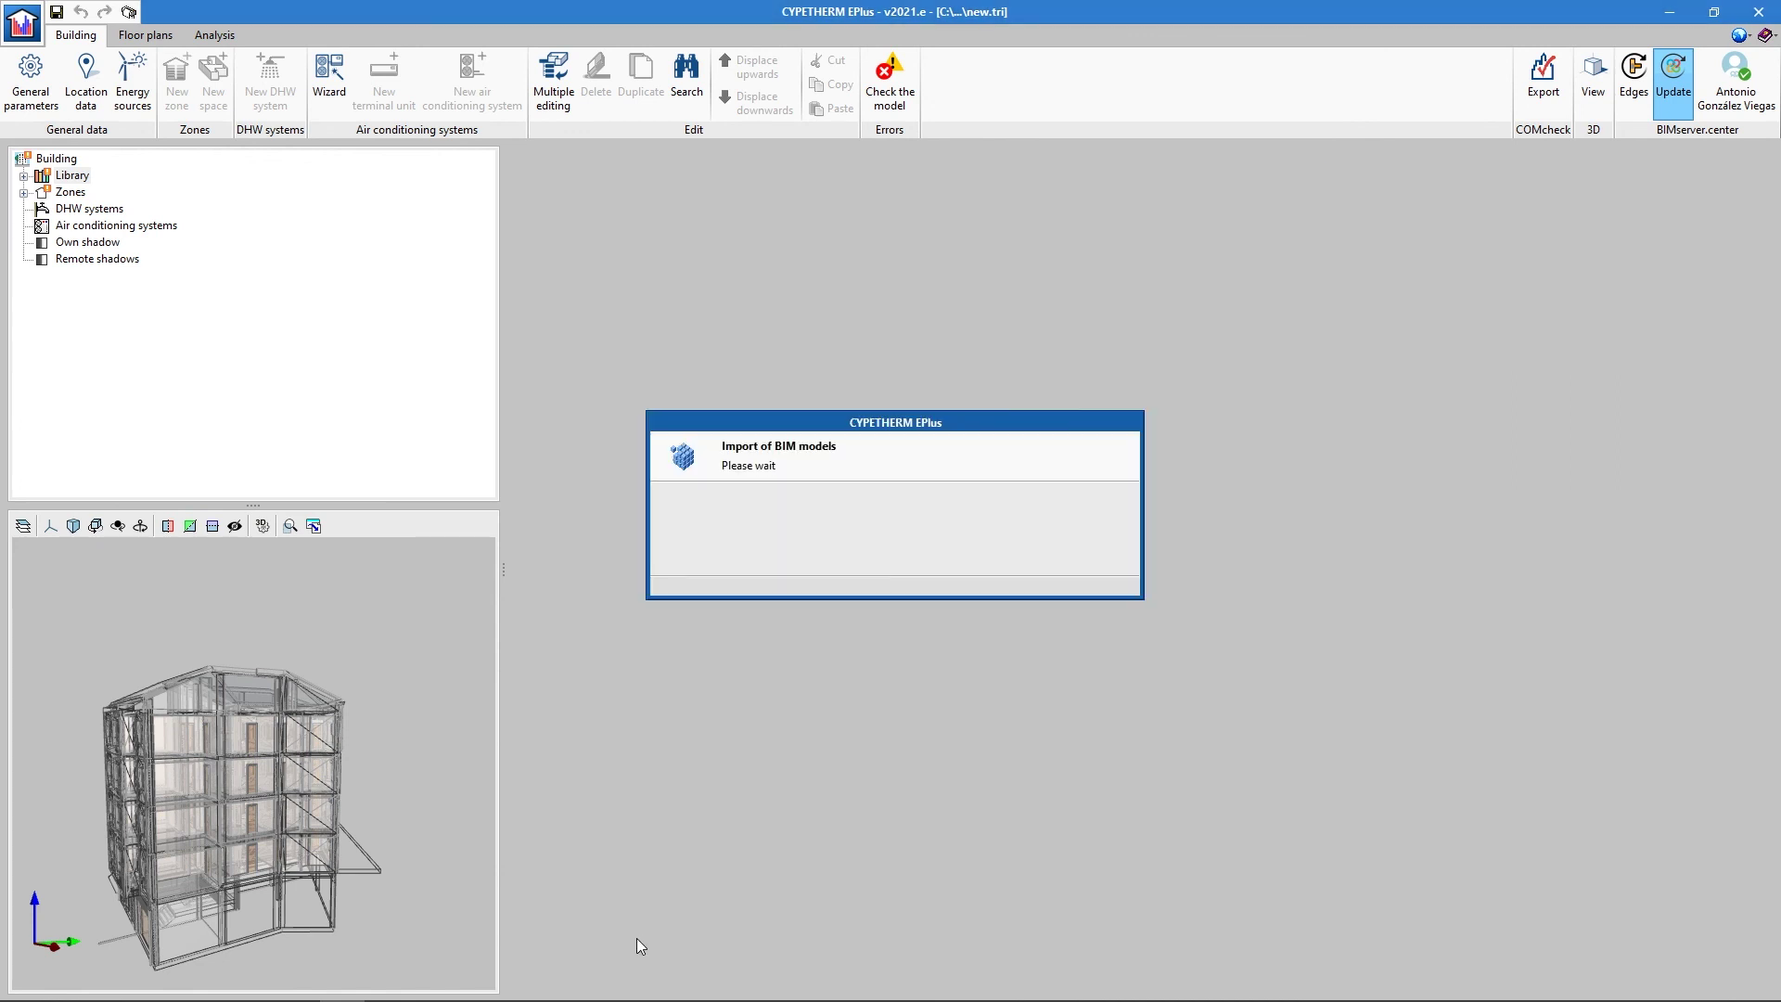
left_click(784, 667)
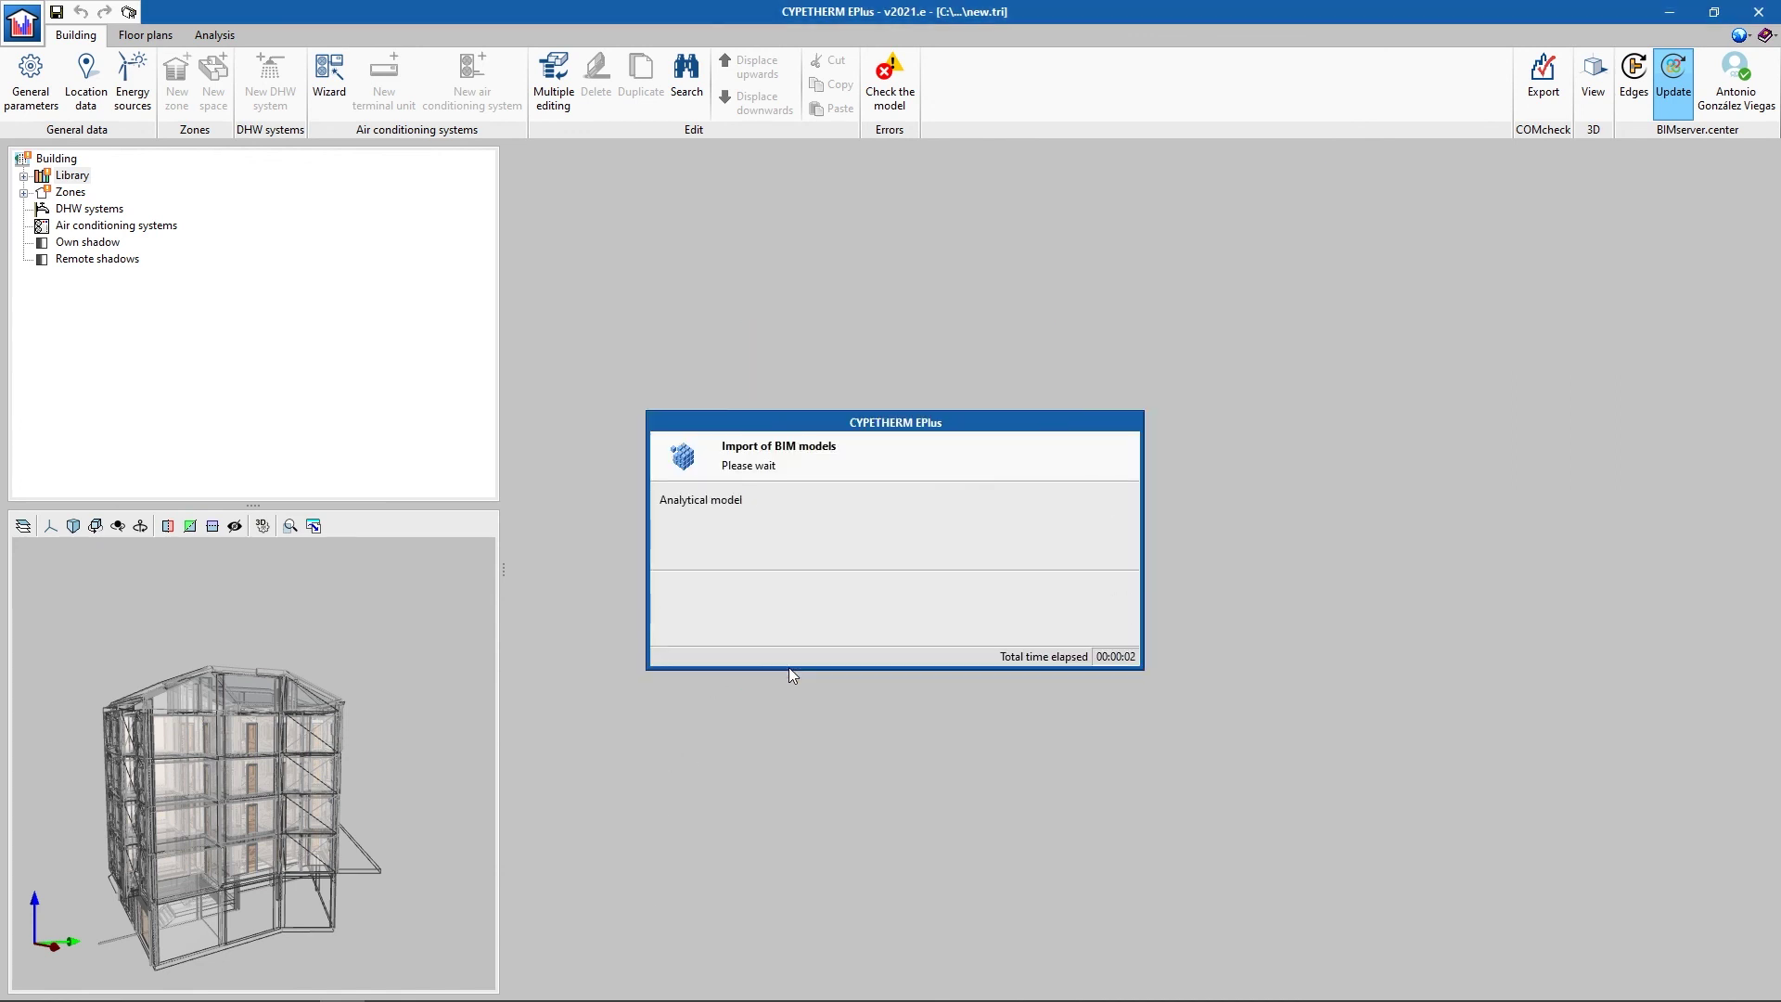